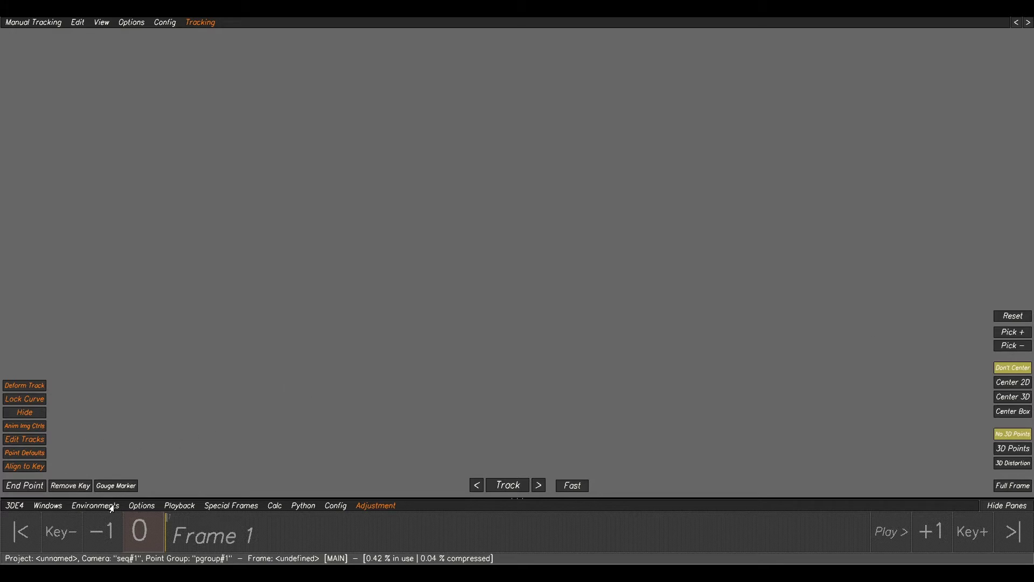
- Switch to the Basic environment and show the attributes of camera seq#1
{"action": "left_click", "coordinate": [94, 507]}
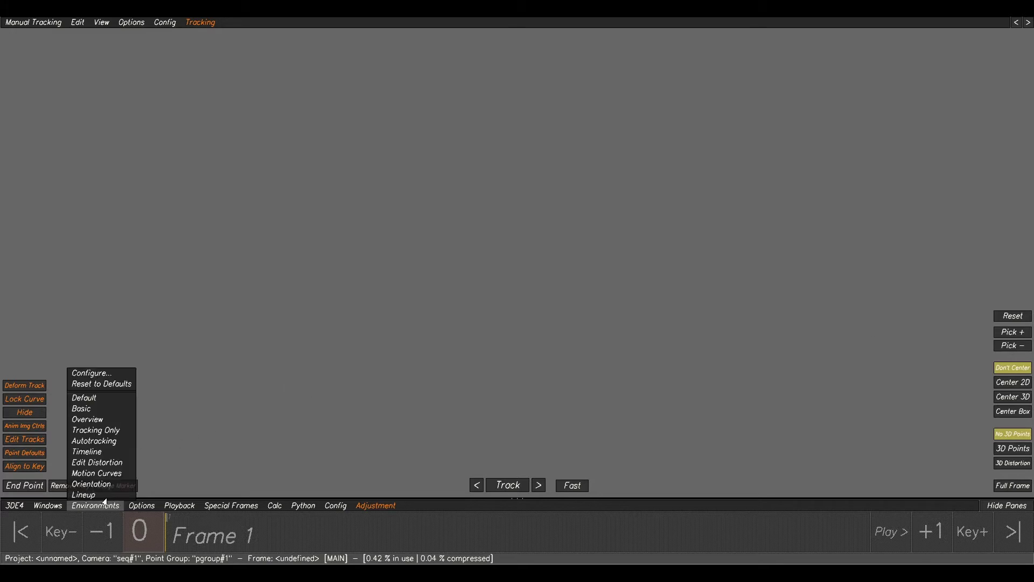
{"action": "left_click", "coordinate": [85, 410]}
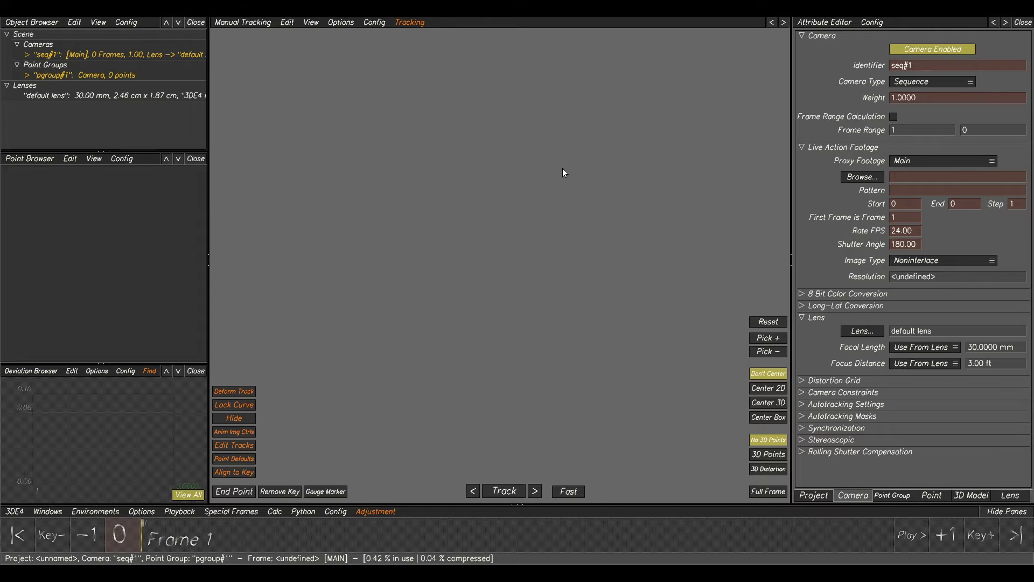
{"action": "left_click", "coordinate": [105, 55]}
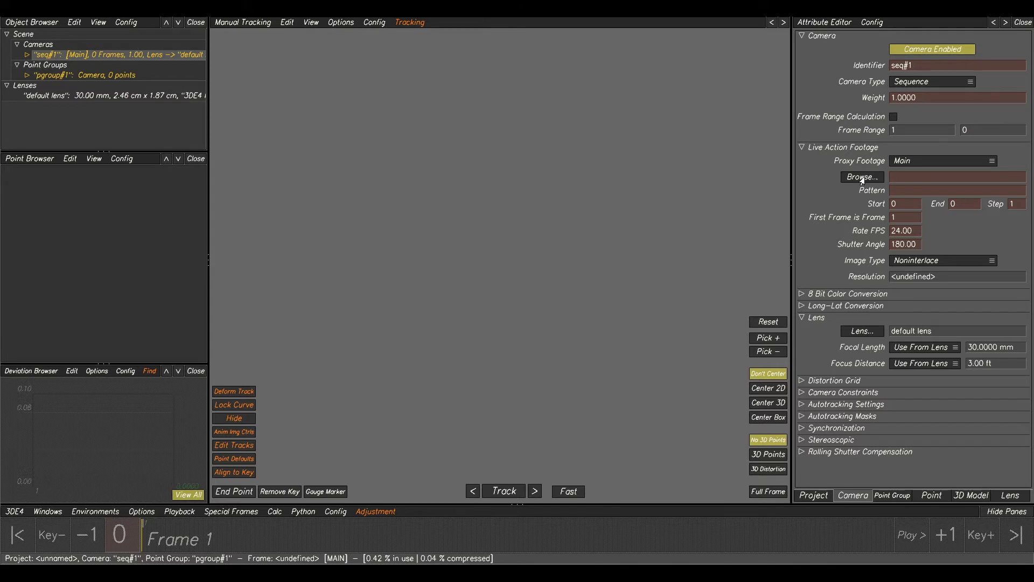
{"action": "left_click", "coordinate": [889, 497]}
{"action": "left_click", "coordinate": [935, 496]}
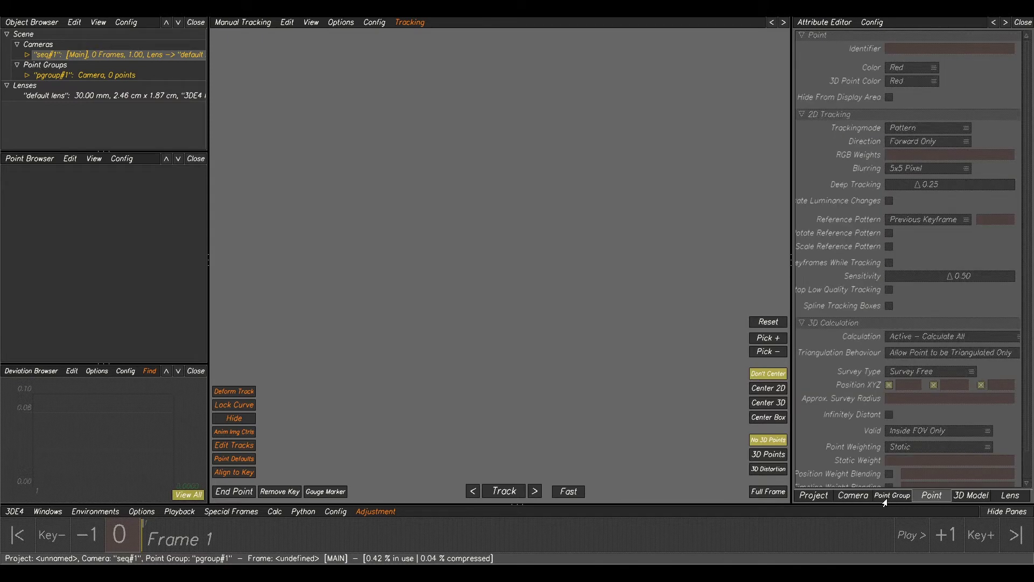
{"action": "left_click", "coordinate": [843, 496]}
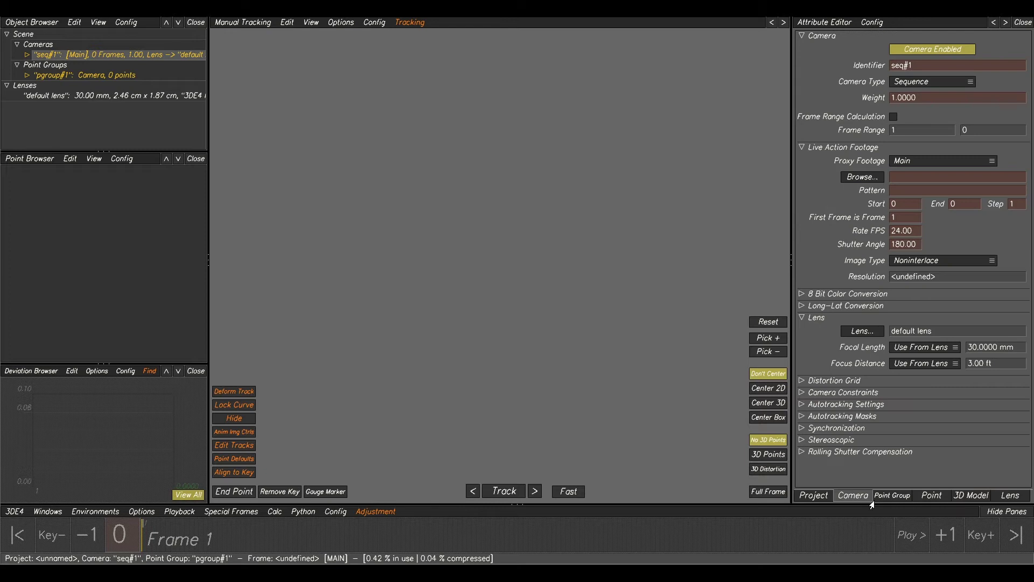
- Load the image sequence starting at Paving_BG01_V001_UHD.1001.exr from MM002\Paving\Plates\UHD as the camera's live action footage
{"action": "left_click", "coordinate": [853, 178]}
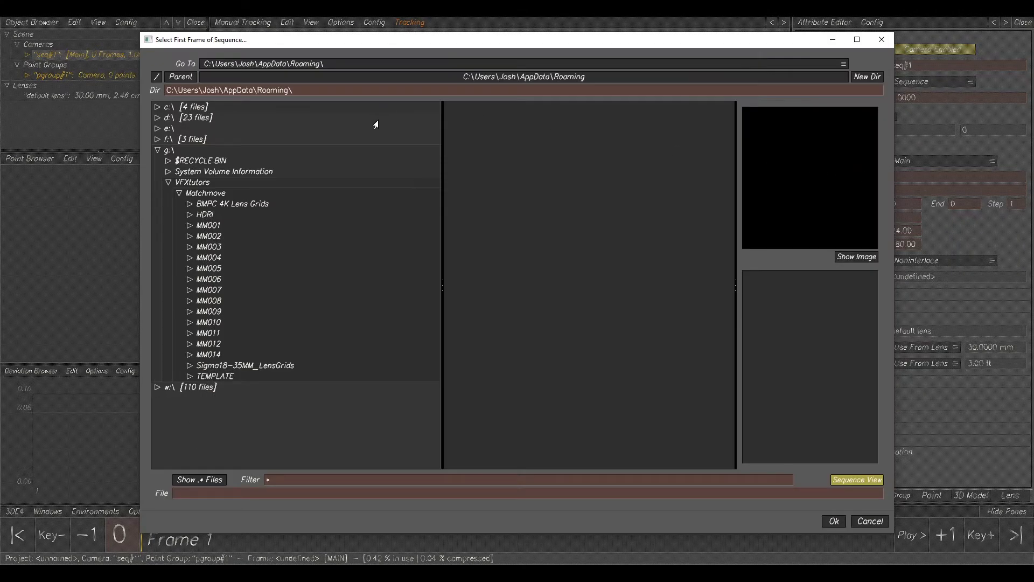
{"action": "left_click", "coordinate": [189, 237]}
{"action": "left_click", "coordinate": [216, 247]}
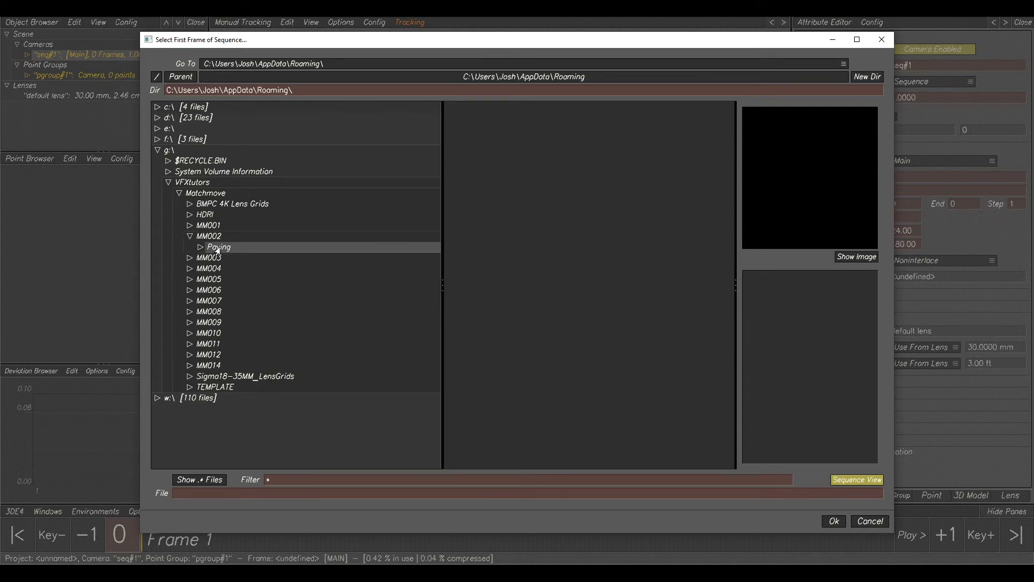
{"action": "left_click", "coordinate": [200, 249]}
{"action": "left_click", "coordinate": [236, 271]}
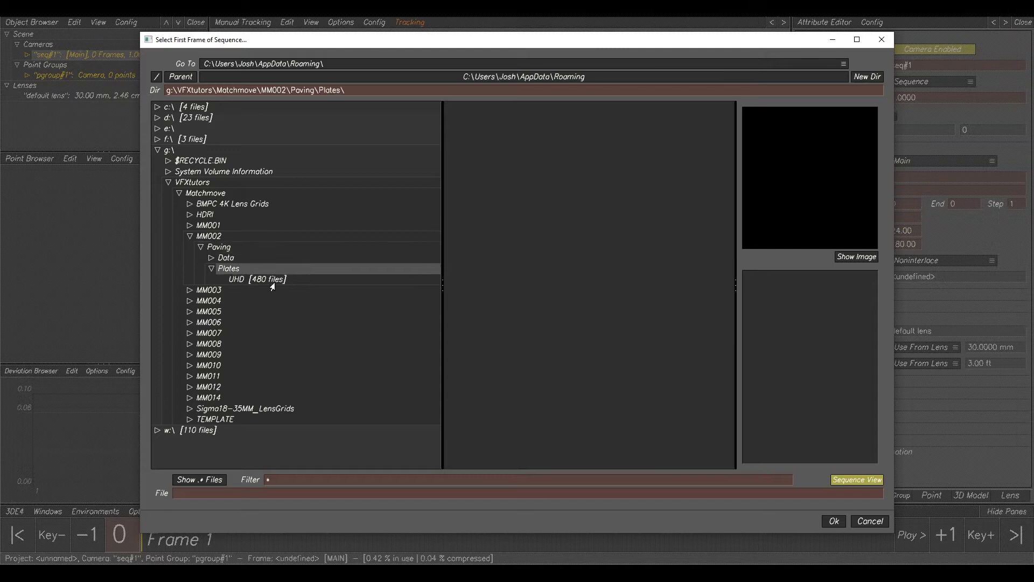
{"action": "left_click", "coordinate": [248, 281]}
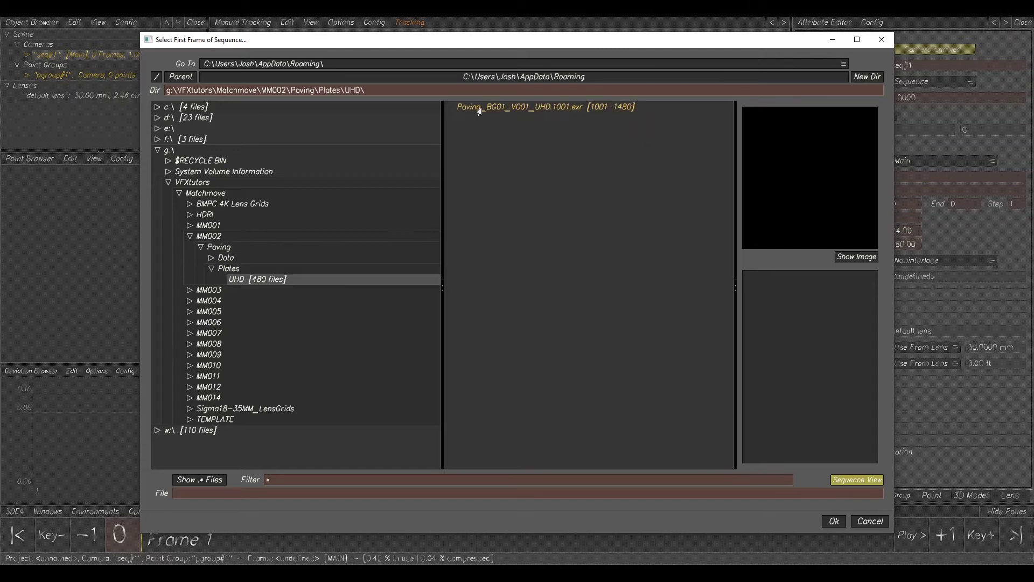
{"action": "left_click", "coordinate": [858, 480]}
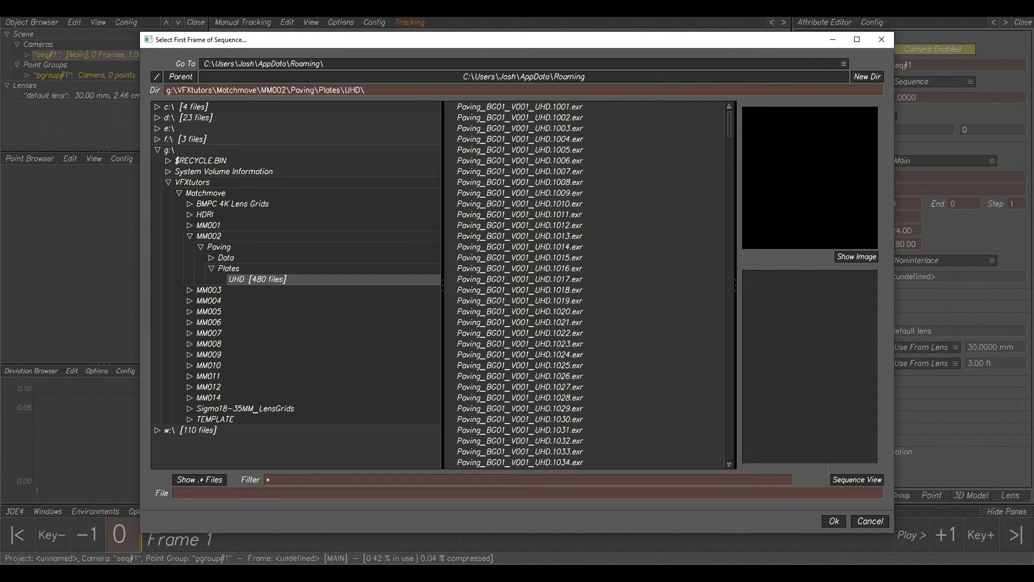
{"action": "left_click", "coordinate": [867, 480]}
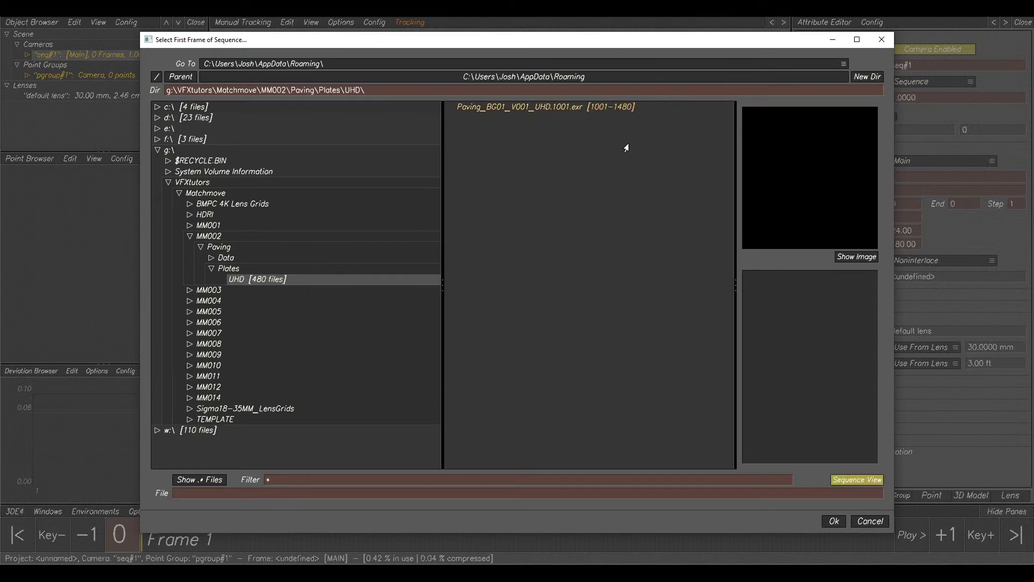
{"action": "left_click", "coordinate": [558, 108]}
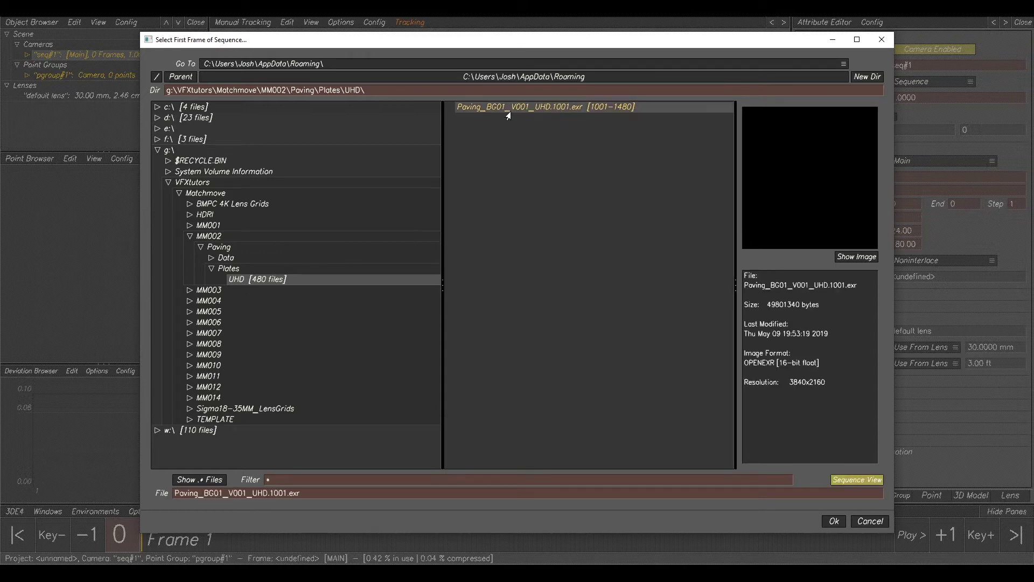
{"action": "left_click", "coordinate": [834, 522]}
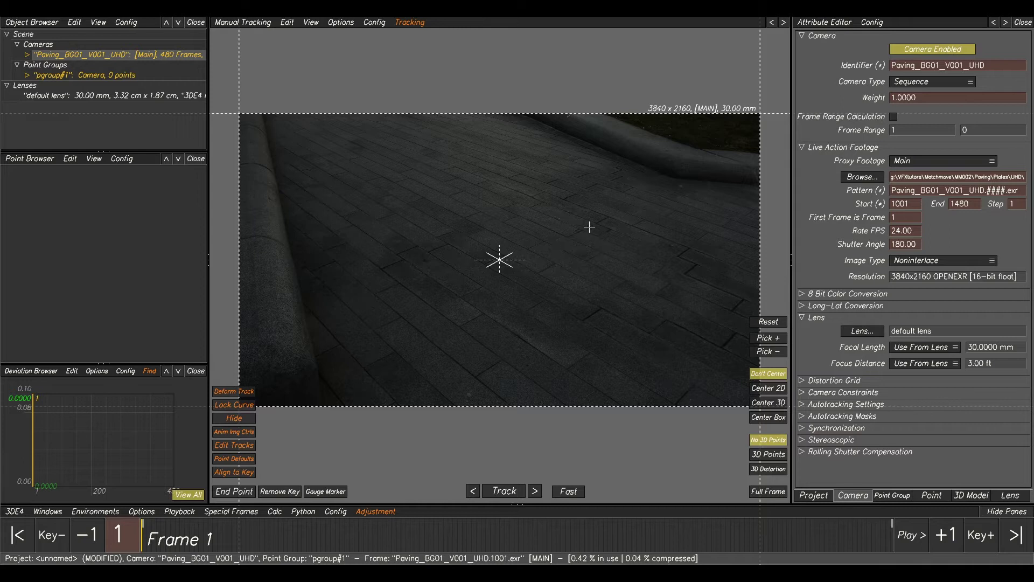
- Set the gamma of the camera's 8 bit color conversion to 2.2
{"action": "left_click", "coordinate": [801, 294]}
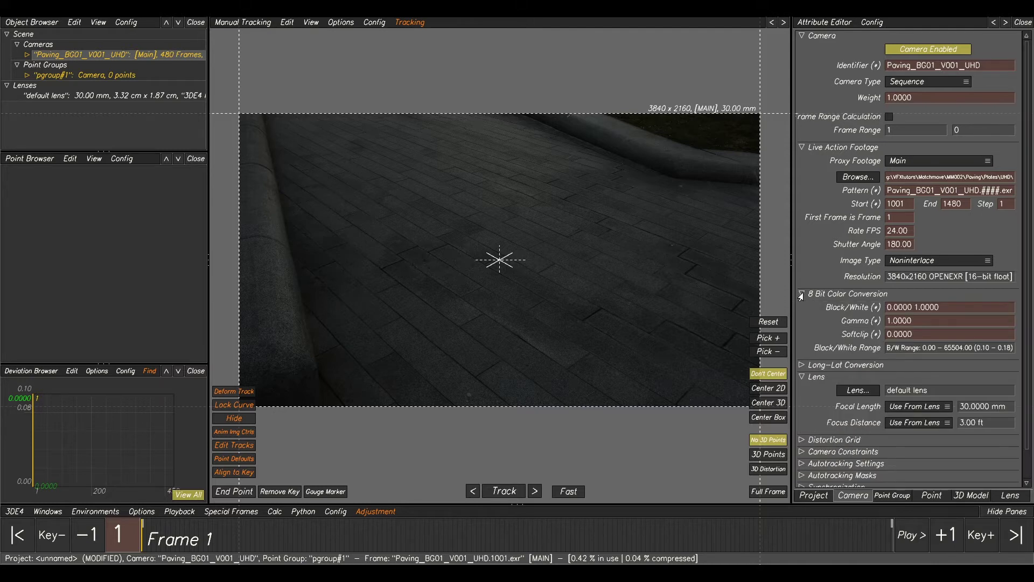
{"action": "left_click", "coordinate": [921, 322]}
{"action": "type", "text": "2.2"}
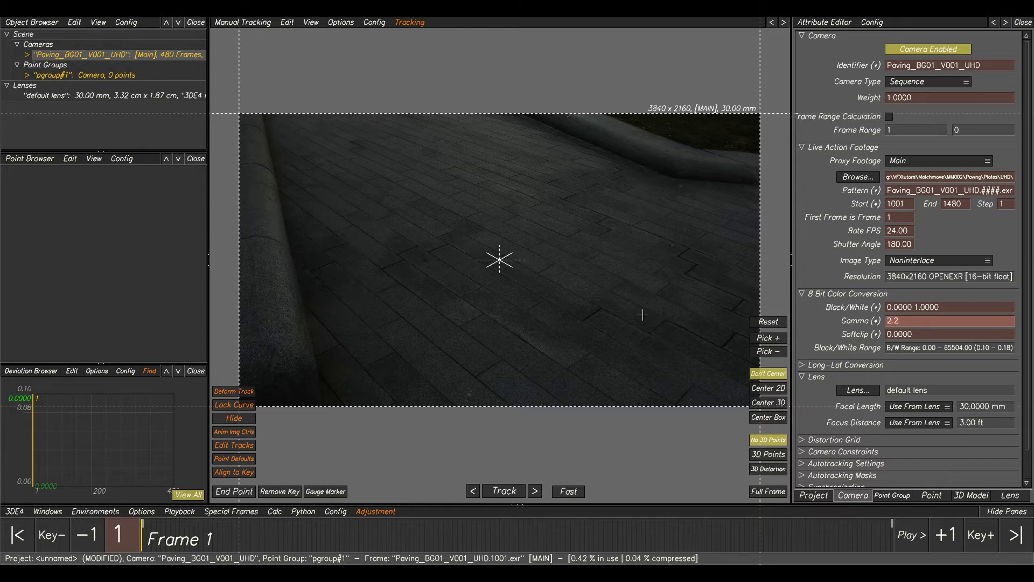
{"action": "key", "text": "Return"}
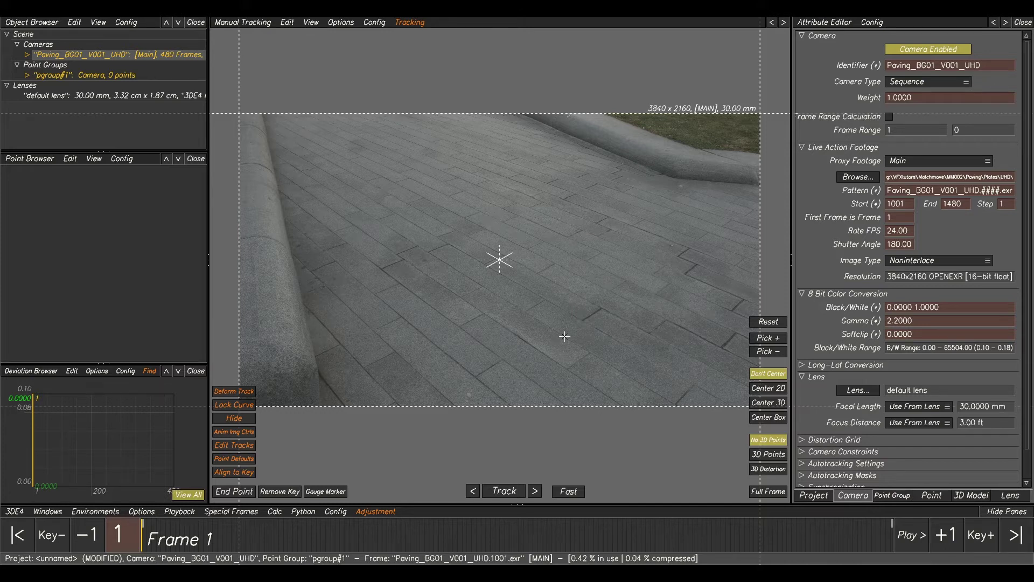
- Scrub through the paving footage and play it back to check the brightened plate
{"action": "left_click_drag", "start_coordinate": [266, 539], "coordinate": [341, 529]}
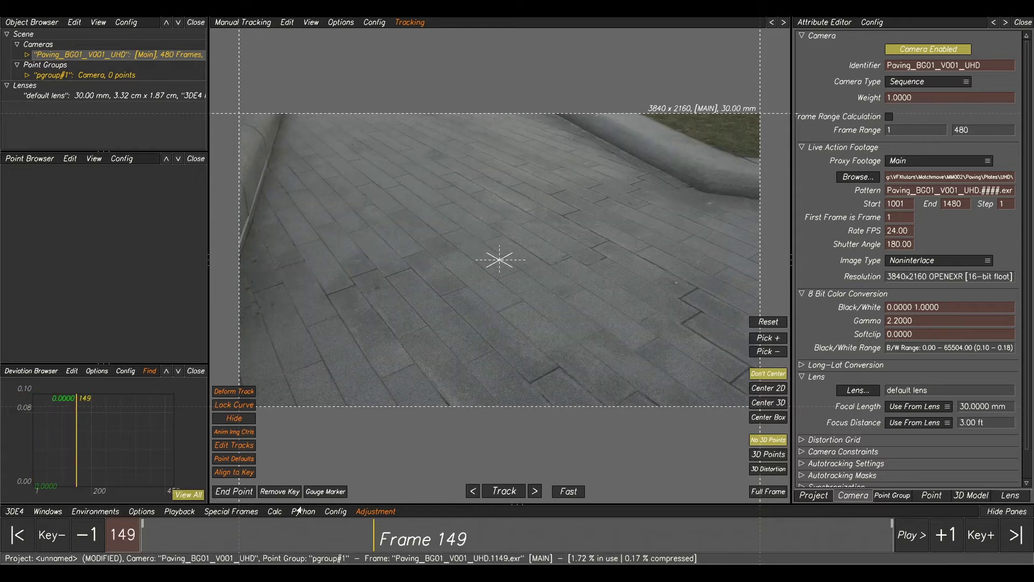
{"action": "key", "text": "space"}
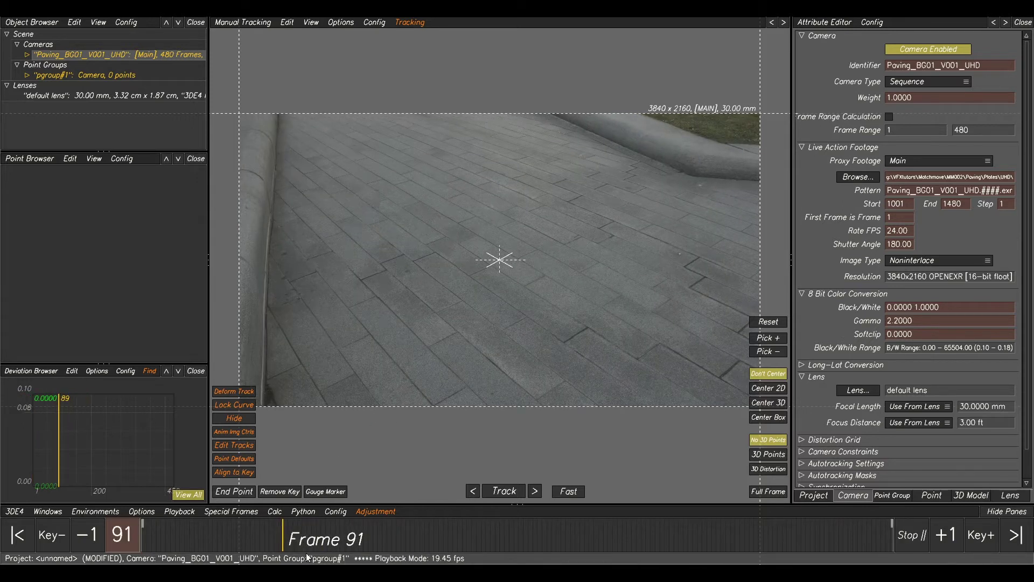
{"action": "key", "text": "space"}
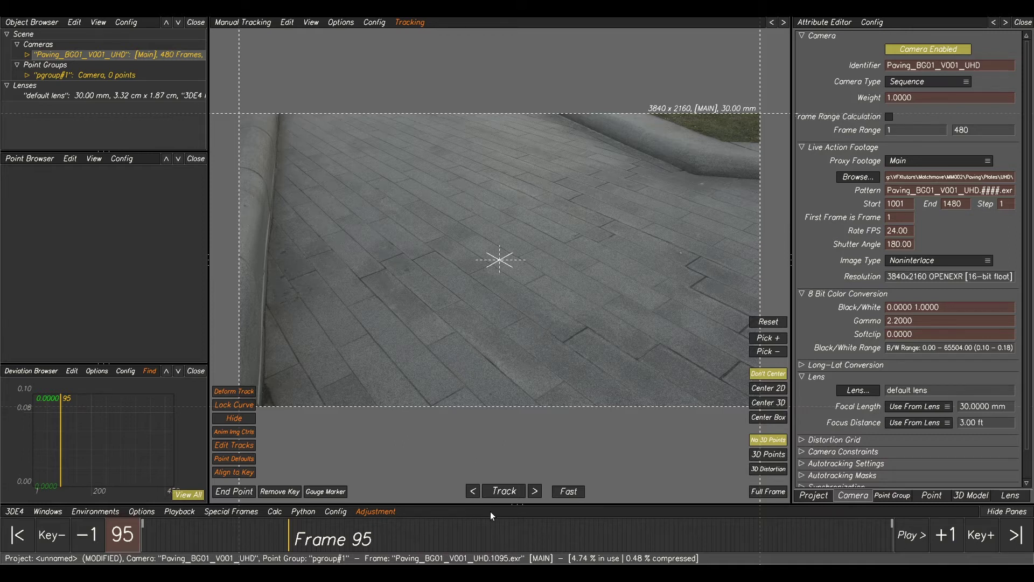
- Start saving the project under a new name and create a directory called tut inside MM002
{"action": "left_click", "coordinate": [16, 513]}
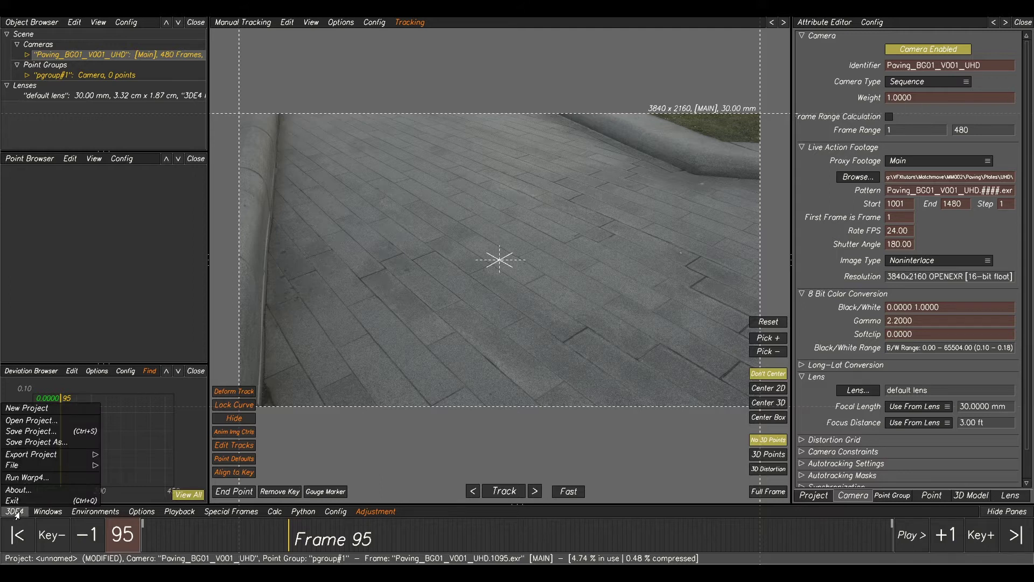
{"action": "left_click", "coordinate": [35, 441]}
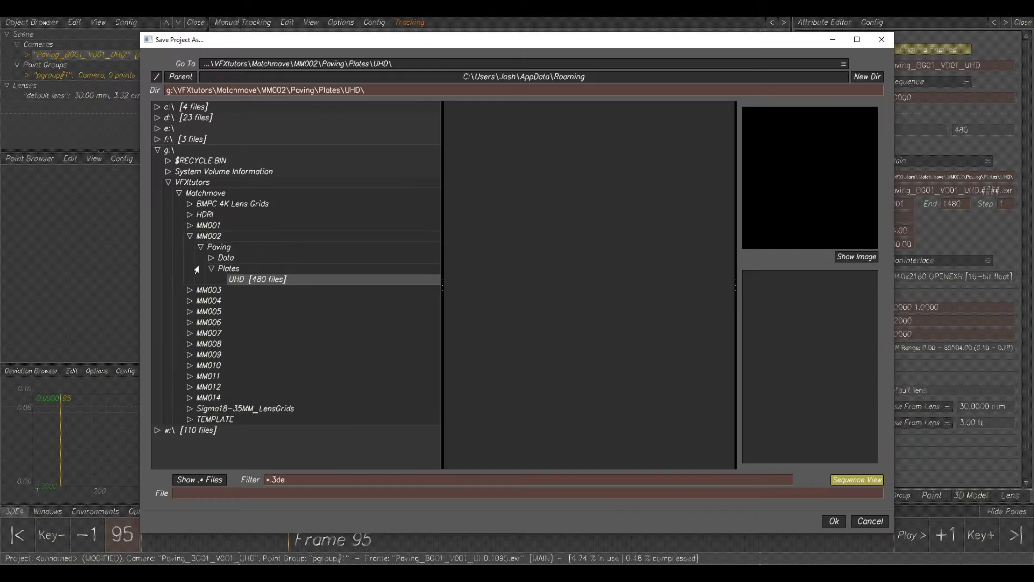
{"action": "left_click", "coordinate": [199, 247]}
{"action": "left_click", "coordinate": [204, 236]}
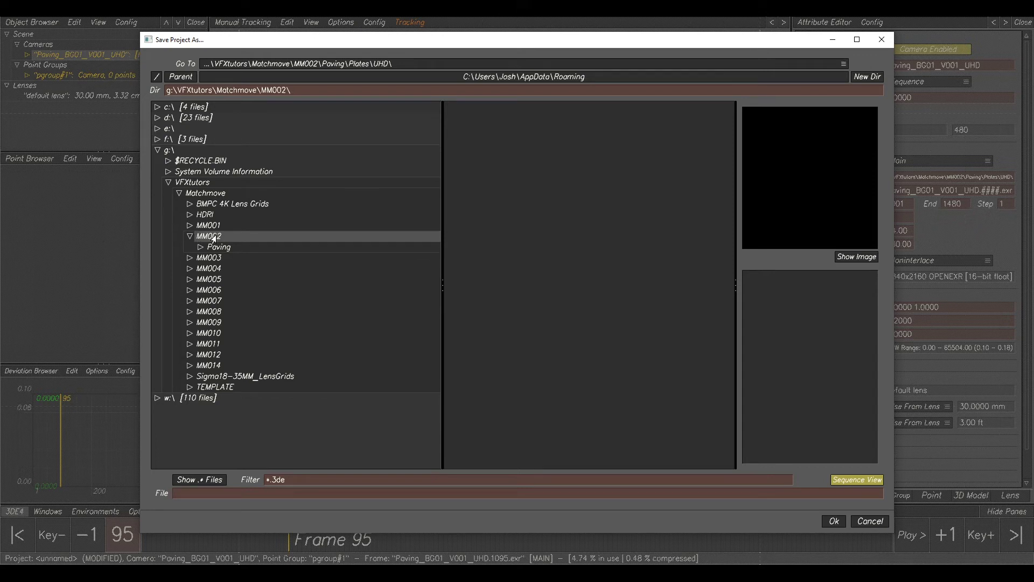
{"action": "left_click", "coordinate": [867, 77]}
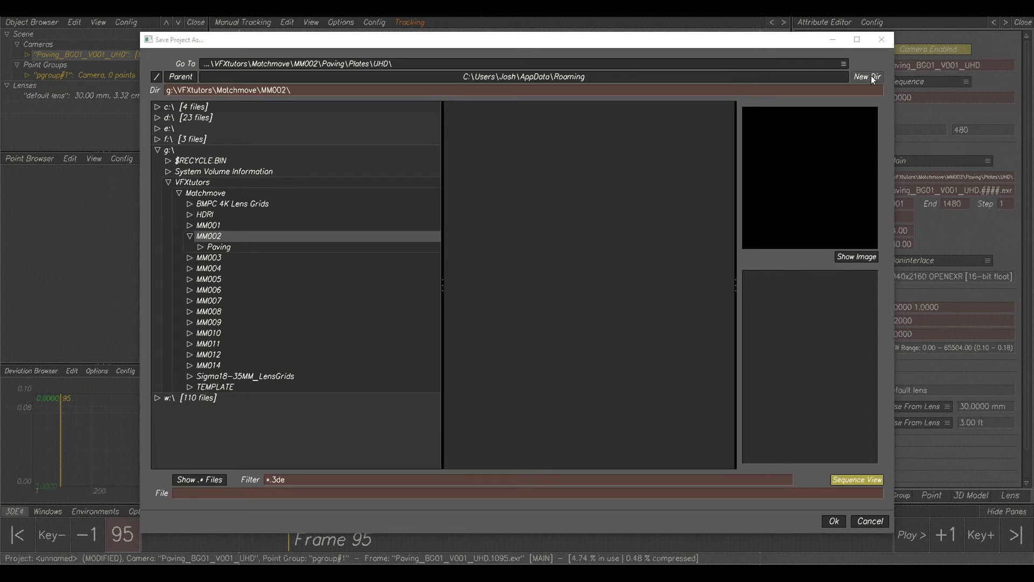
{"action": "left_click", "coordinate": [458, 279]}
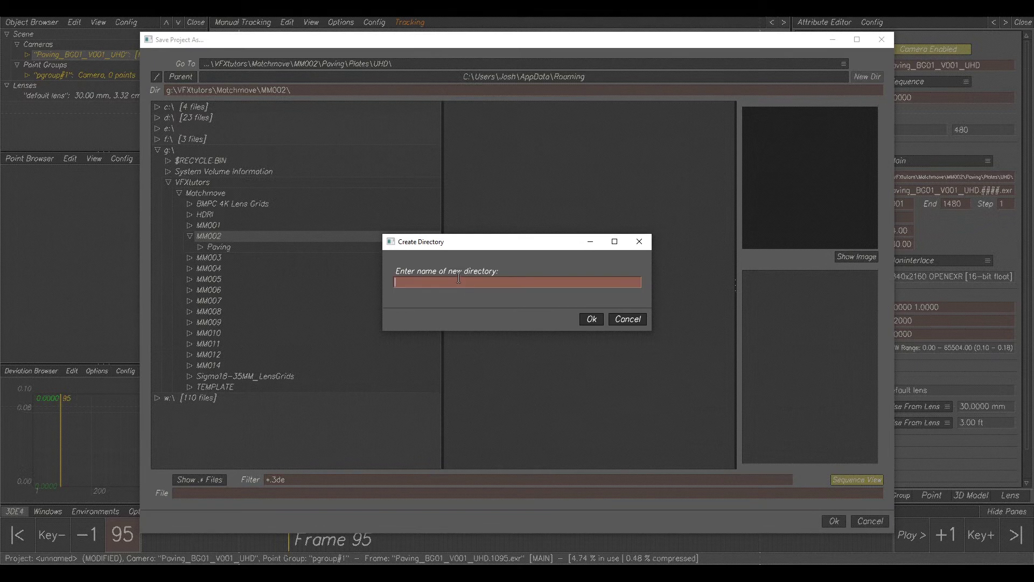
{"action": "type", "text": "tut"}
{"action": "left_click", "coordinate": [591, 319]}
- Save the project as Paving_BG01_V001_UHD_Cam_V001 in the tut directory
{"action": "left_click", "coordinate": [215, 258]}
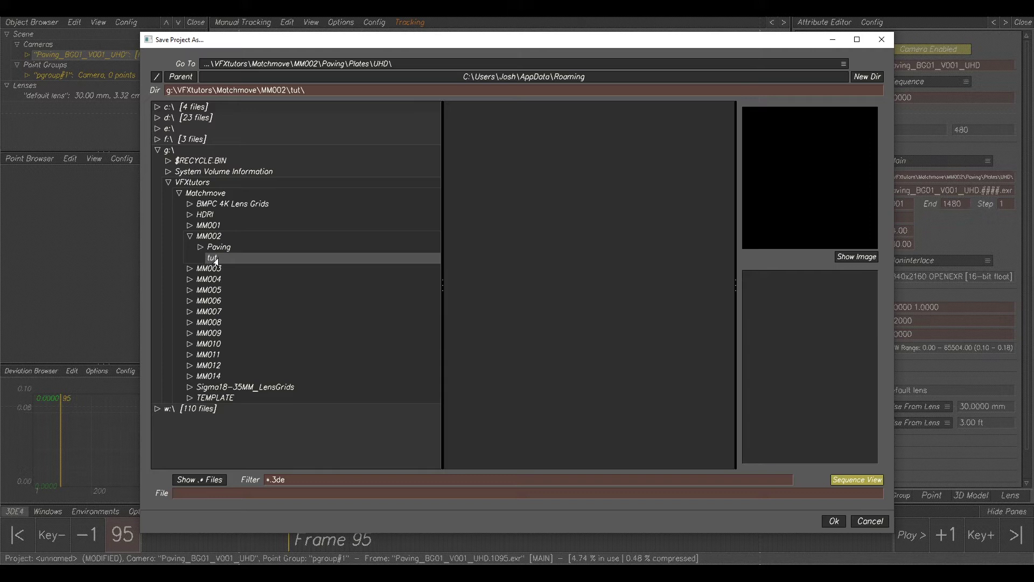
{"action": "left_click", "coordinate": [221, 493]}
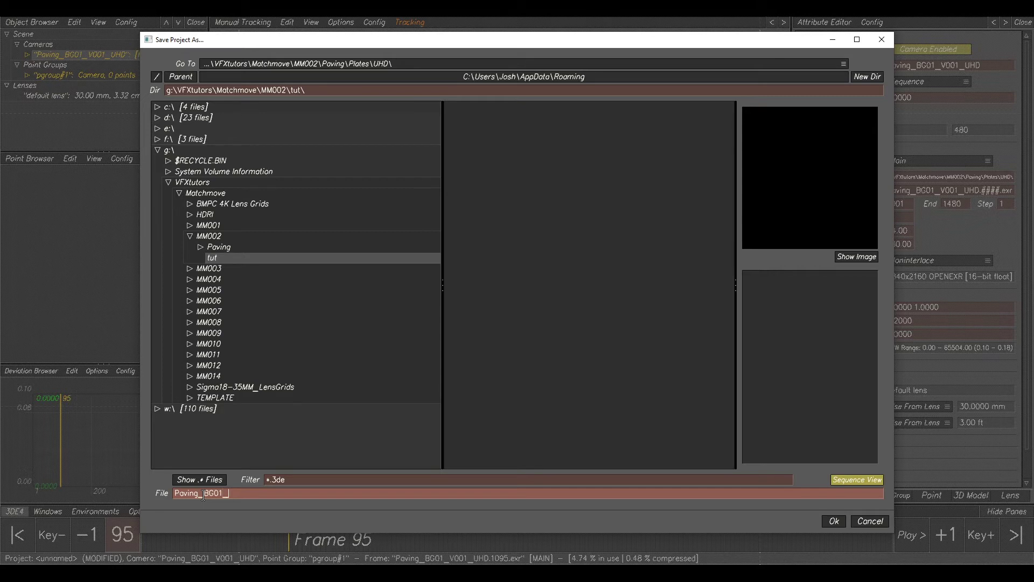
{"action": "type", "text": "001"}
{"action": "type", "text": "am_V001"}
{"action": "left_click", "coordinate": [833, 521]}
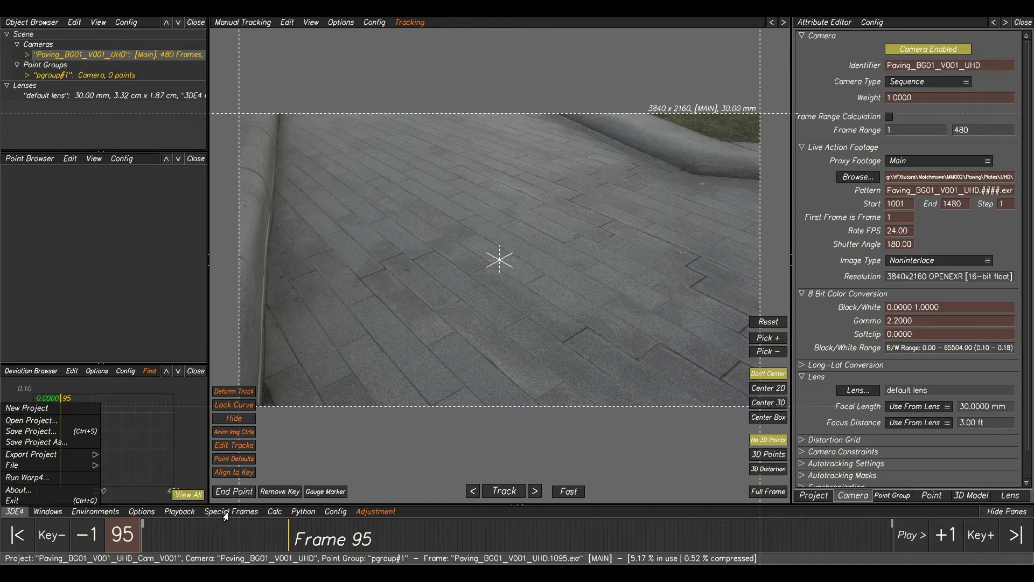
- Export a buffer compression file for the footage and import it into the image buffer
{"action": "left_click", "coordinate": [180, 513]}
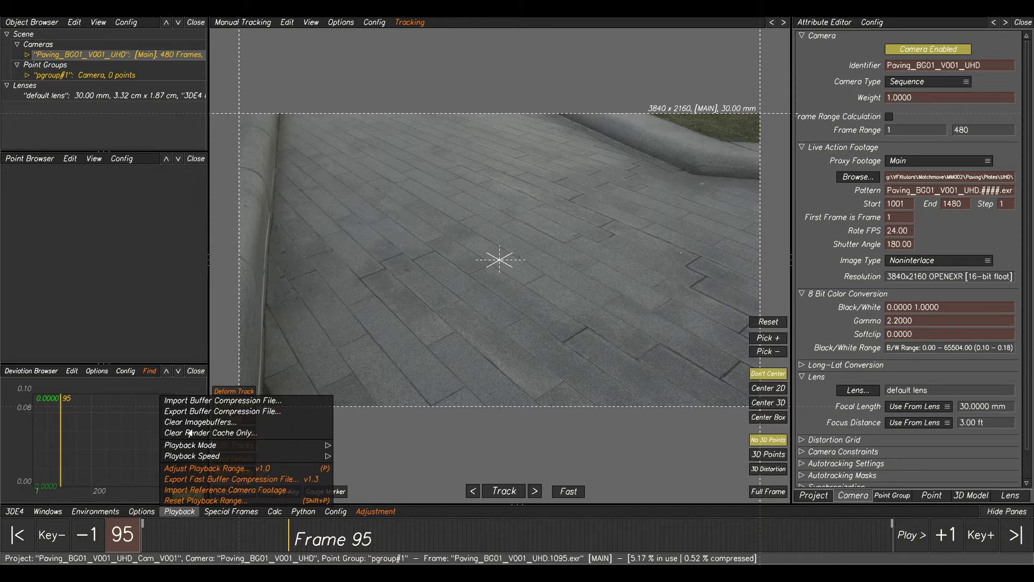
{"action": "left_click", "coordinate": [185, 412]}
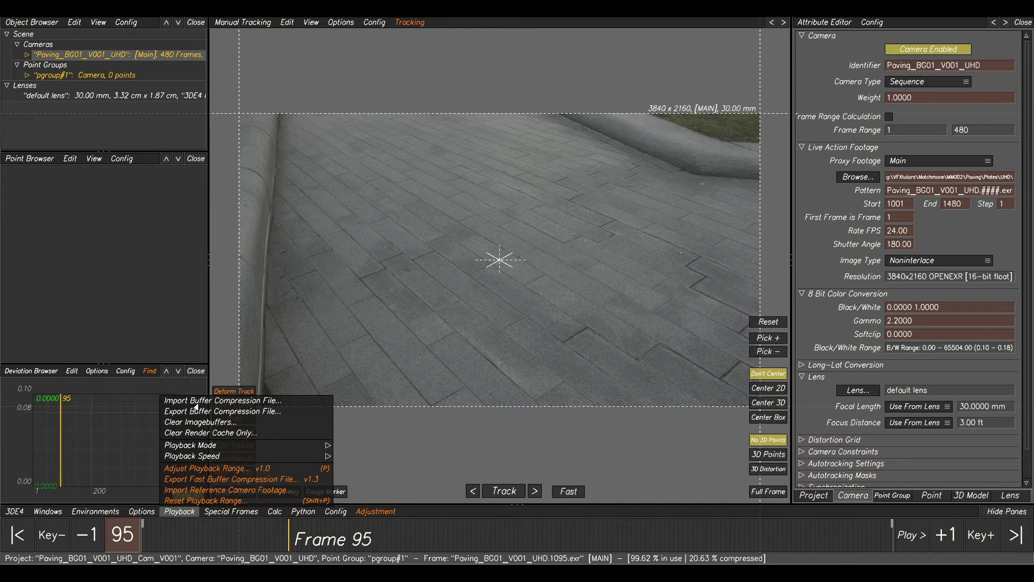
{"action": "left_click", "coordinate": [197, 407]}
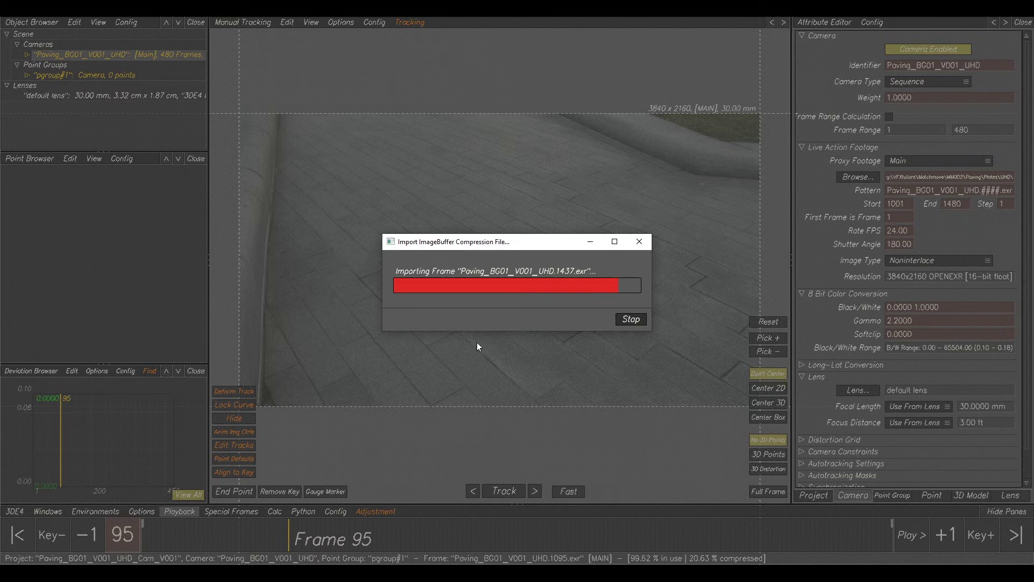
- Play back and scrub the buffered footage to review its playback speed
{"action": "key", "text": "space"}
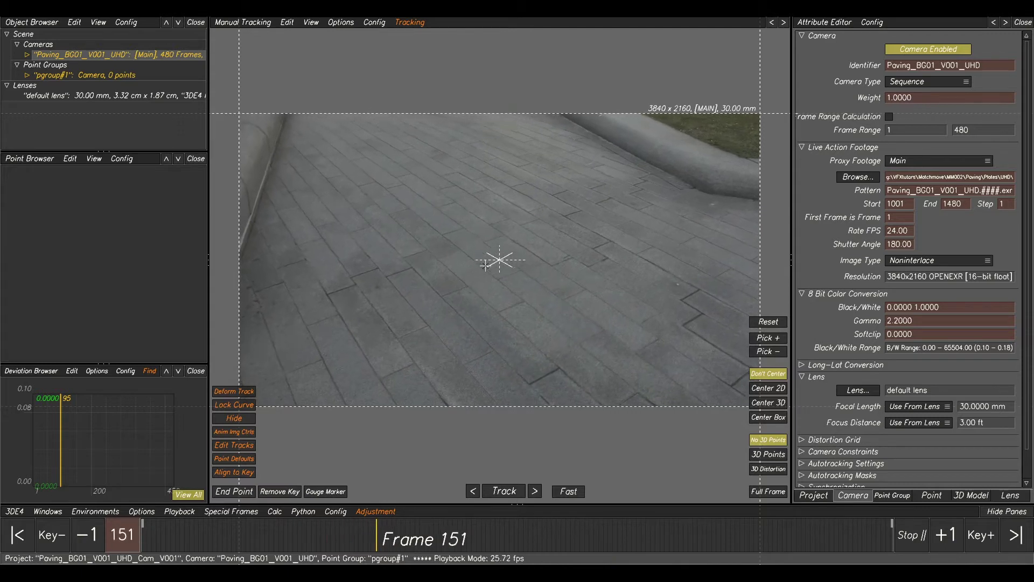
{"action": "mouse_move", "coordinate": [836, 535]}
{"action": "left_mouse_down"}
{"action": "mouse_move", "coordinate": [96, 534]}
{"action": "mouse_move", "coordinate": [867, 533]}
{"action": "mouse_move", "coordinate": [643, 533]}
{"action": "left_mouse_up"}
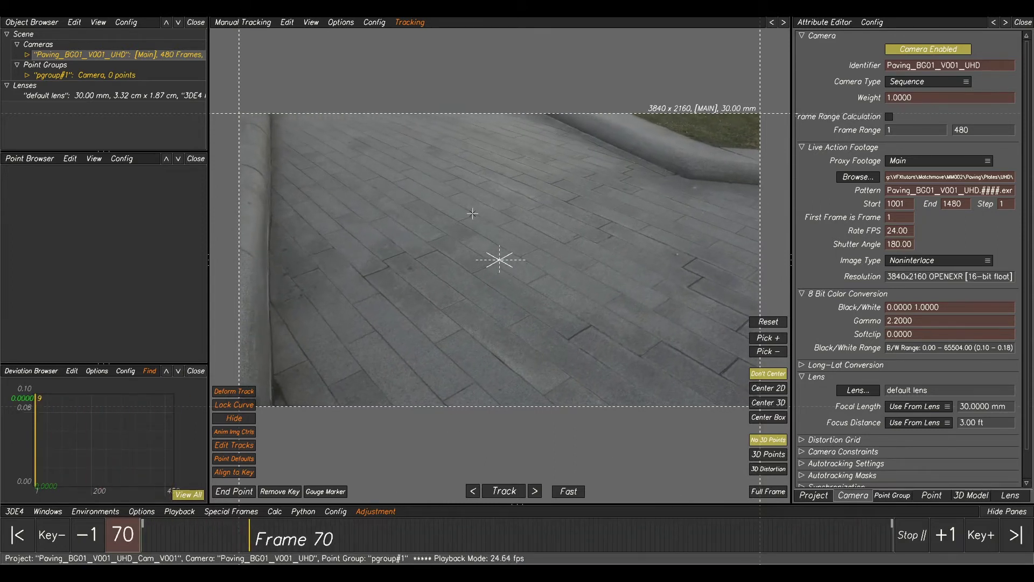
{"action": "key", "text": "space"}
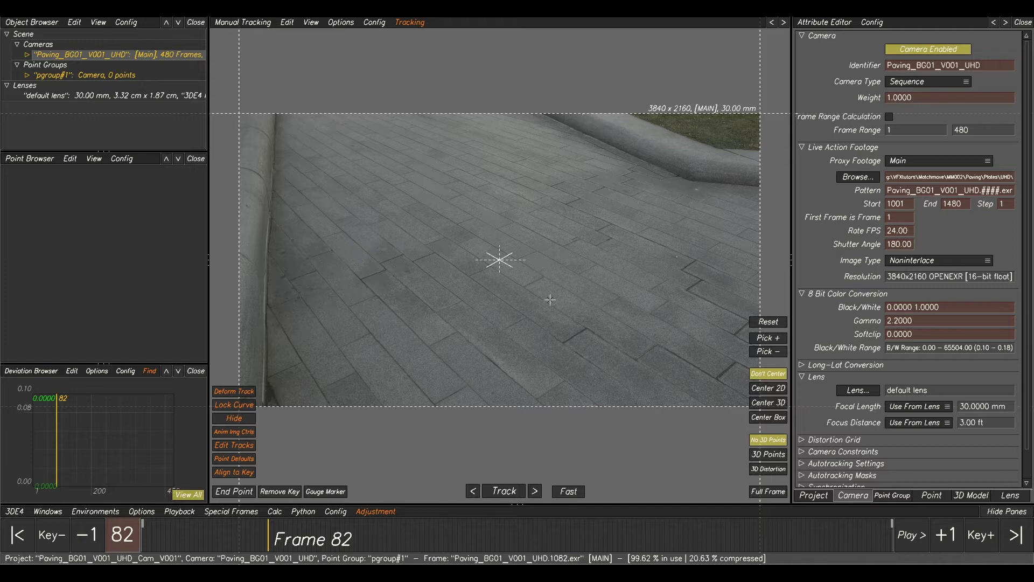
- Check the sensor size in the PavingCameraData notes and set the default lens's filmback height to 11.88 mm
{"action": "left_click", "coordinate": [1010, 495]}
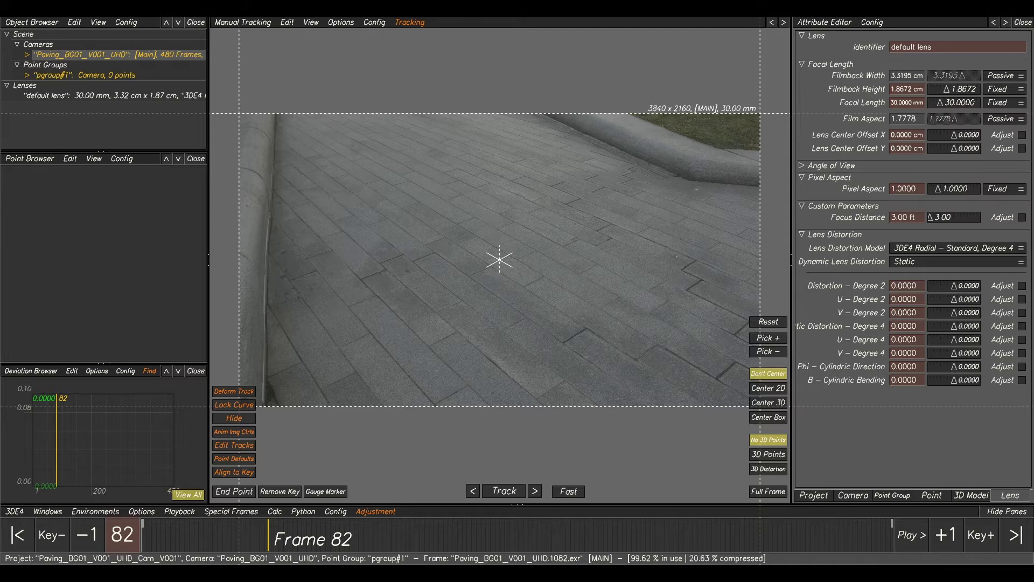
{"action": "key", "text": "alt+Tab"}
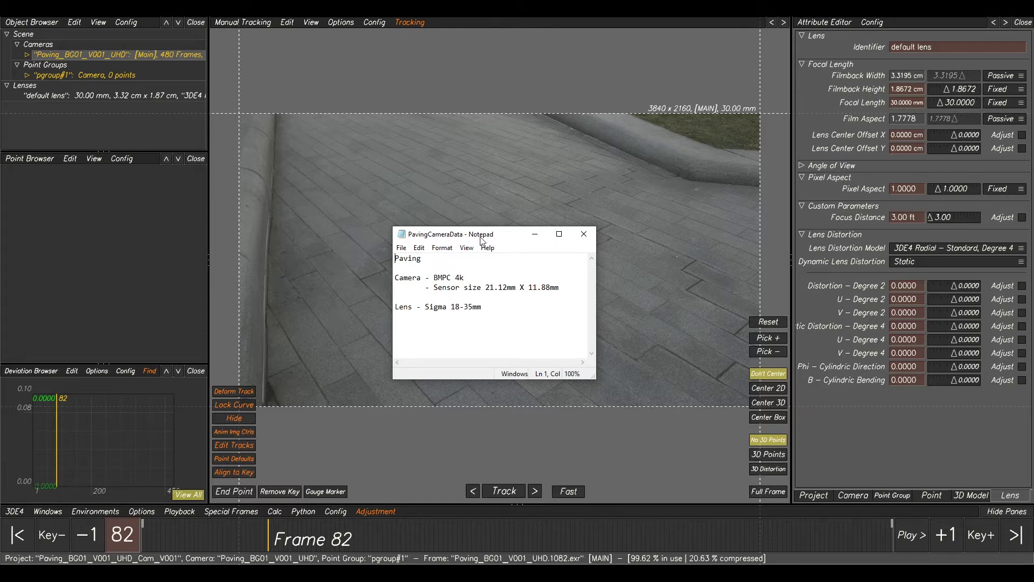
{"action": "left_click_drag", "start_coordinate": [477, 234], "coordinate": [485, 210]}
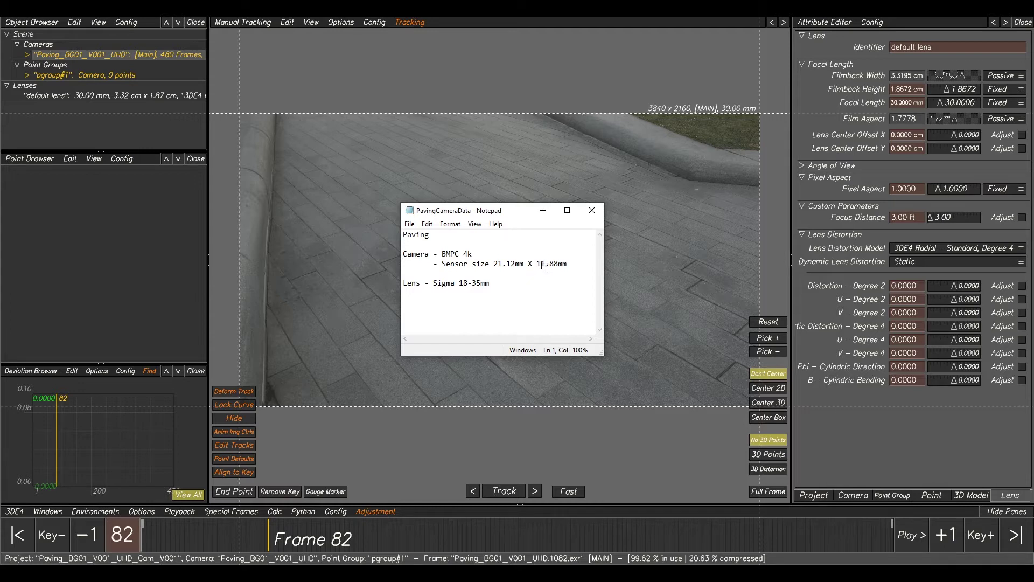
{"action": "left_click_drag", "start_coordinate": [538, 263], "coordinate": [558, 263]}
{"action": "left_click", "coordinate": [925, 90]}
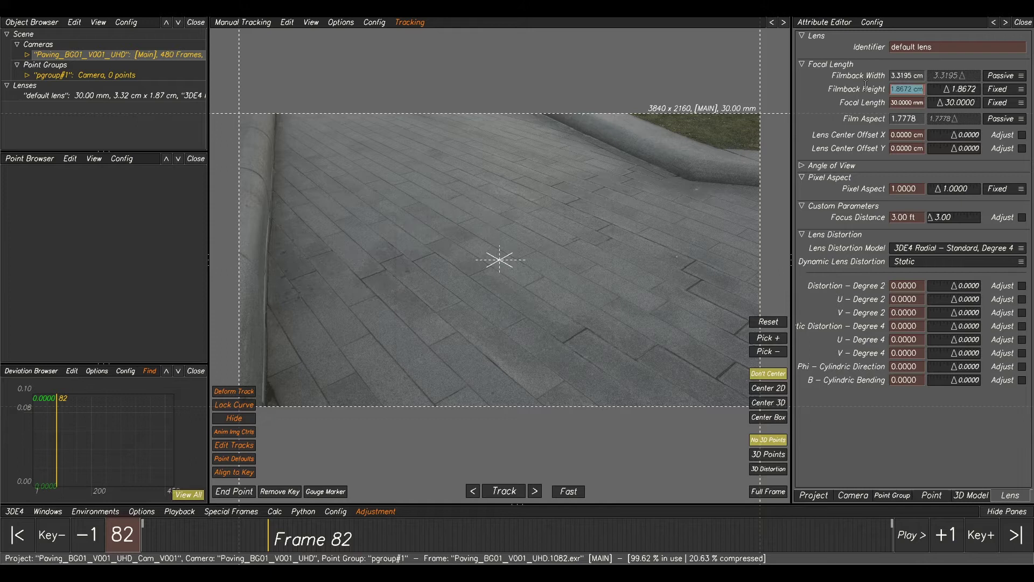
{"action": "type", "text": "11.88mm"}
{"action": "key", "text": "Return"}
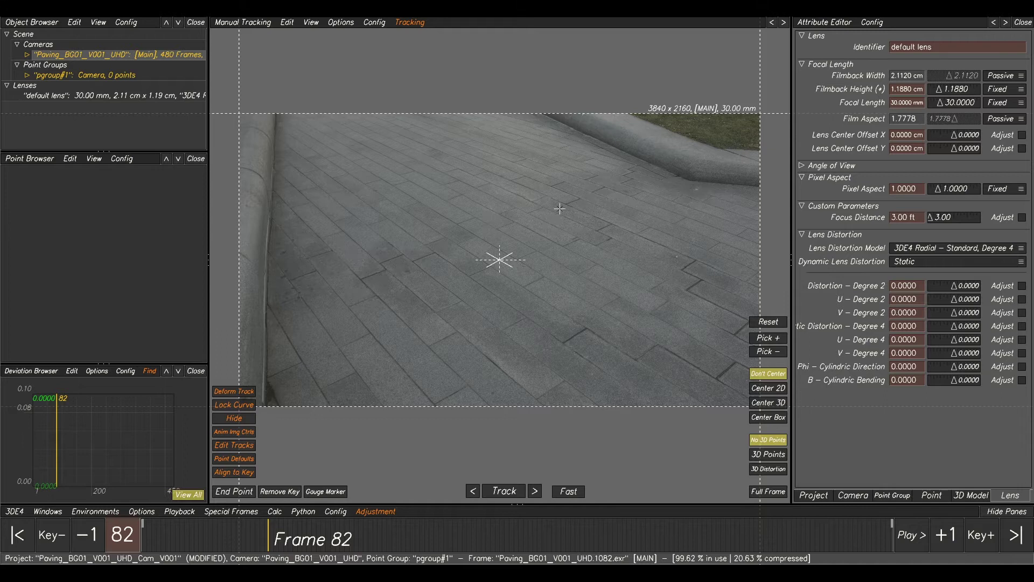
- Import Paving_SetGeo_V001.obj from the Paving Data SetGeo folder as a new 3D model in the camera point group
{"action": "middle_click_drag", "start_coordinate": [591, 217], "coordinate": [592, 215]}
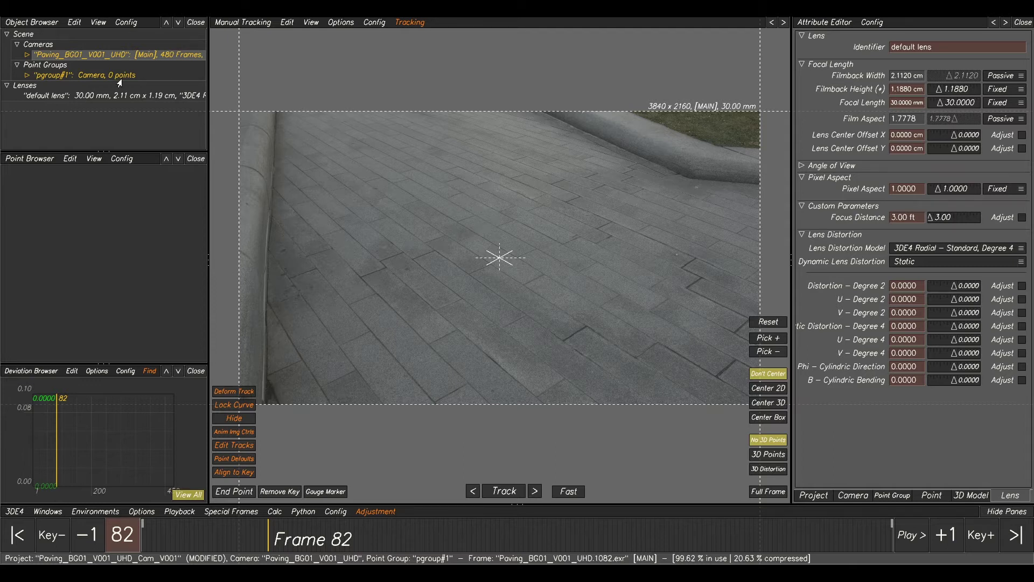
{"action": "left_click", "coordinate": [26, 76]}
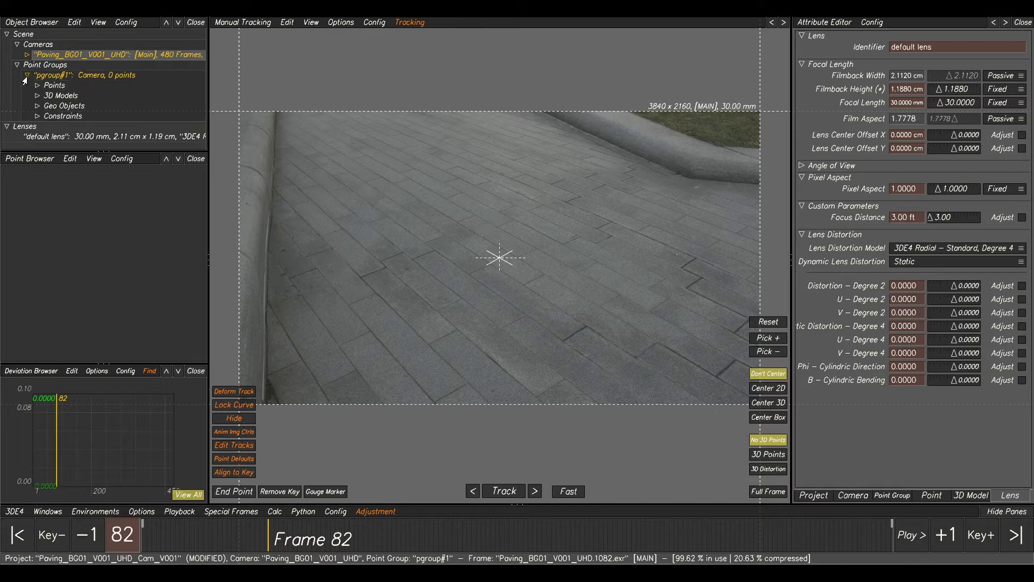
{"action": "right_click", "coordinate": [52, 99]}
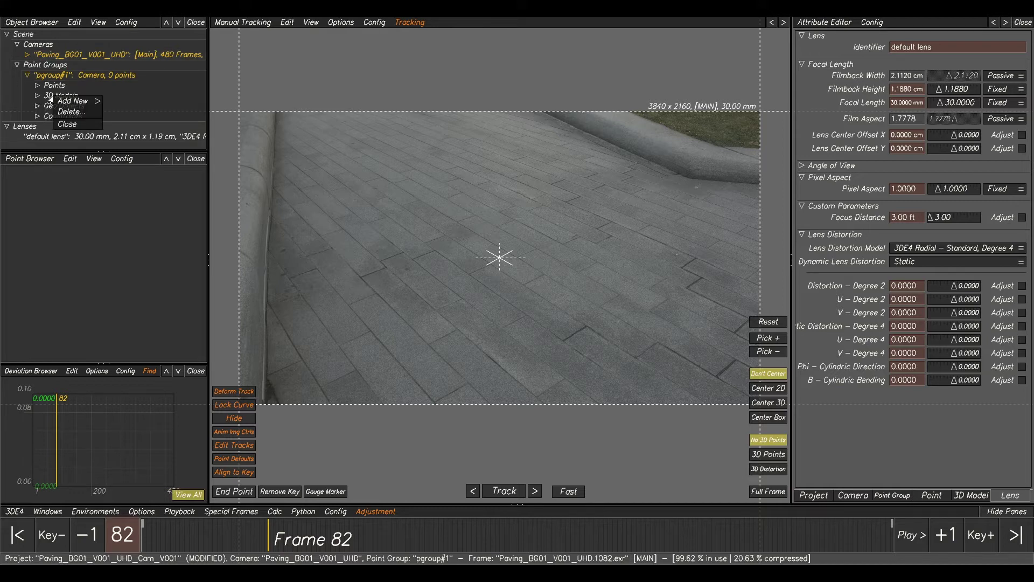
{"action": "mouse_move", "coordinate": [70, 105]}
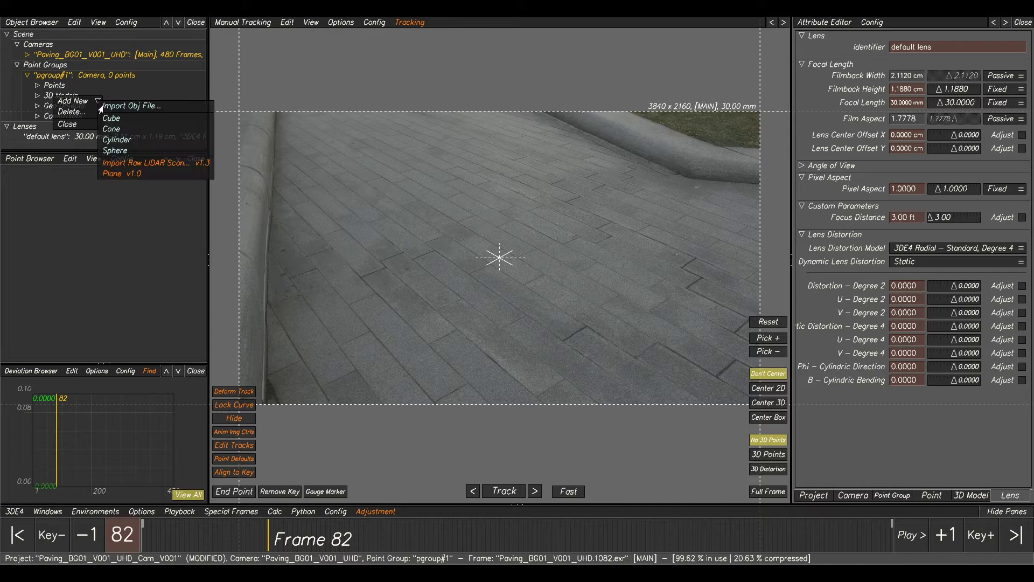
{"action": "left_click", "coordinate": [119, 110]}
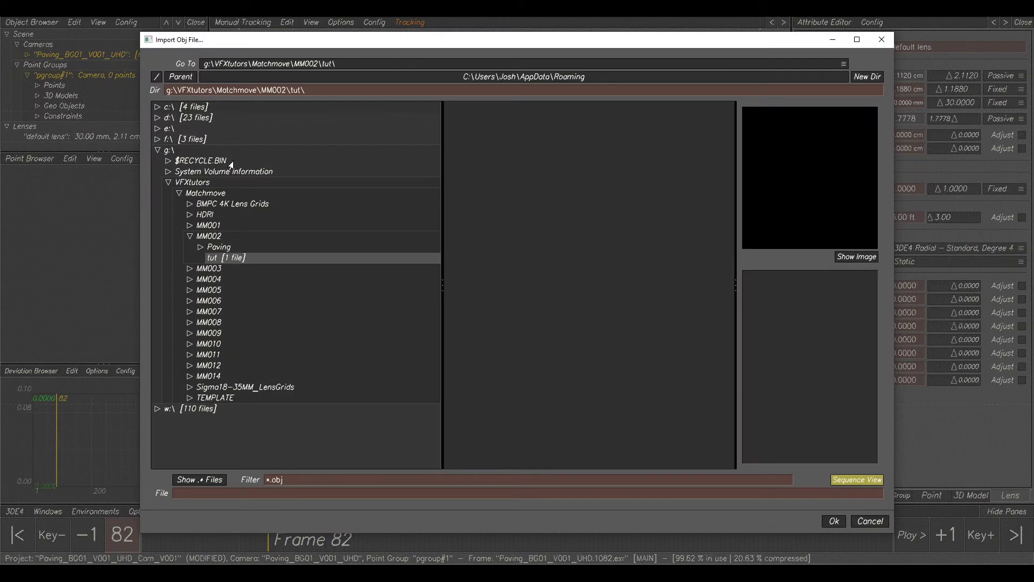
{"action": "left_click", "coordinate": [201, 248]}
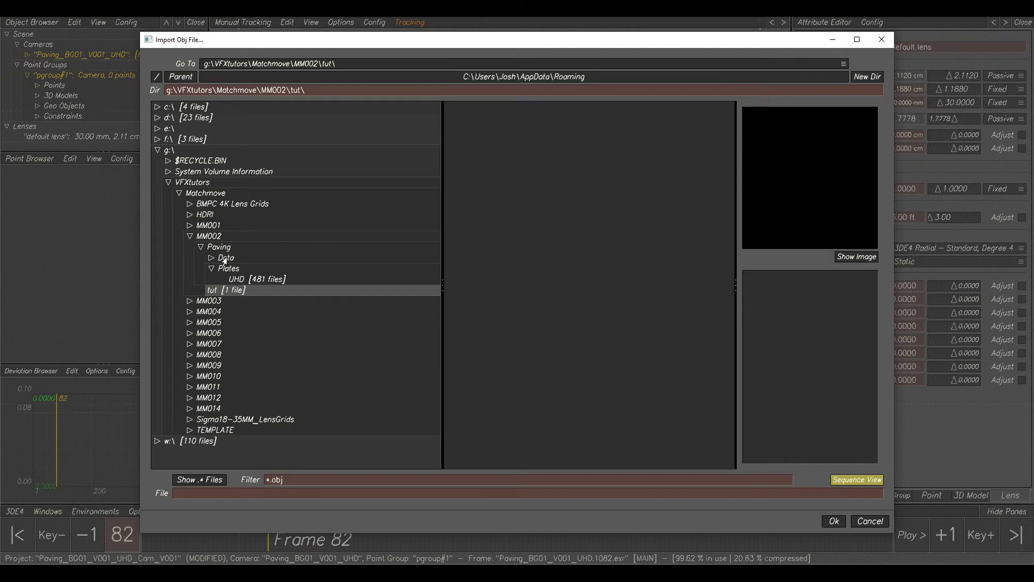
{"action": "left_click", "coordinate": [211, 268]}
{"action": "left_click", "coordinate": [227, 257]}
{"action": "left_click", "coordinate": [212, 257]}
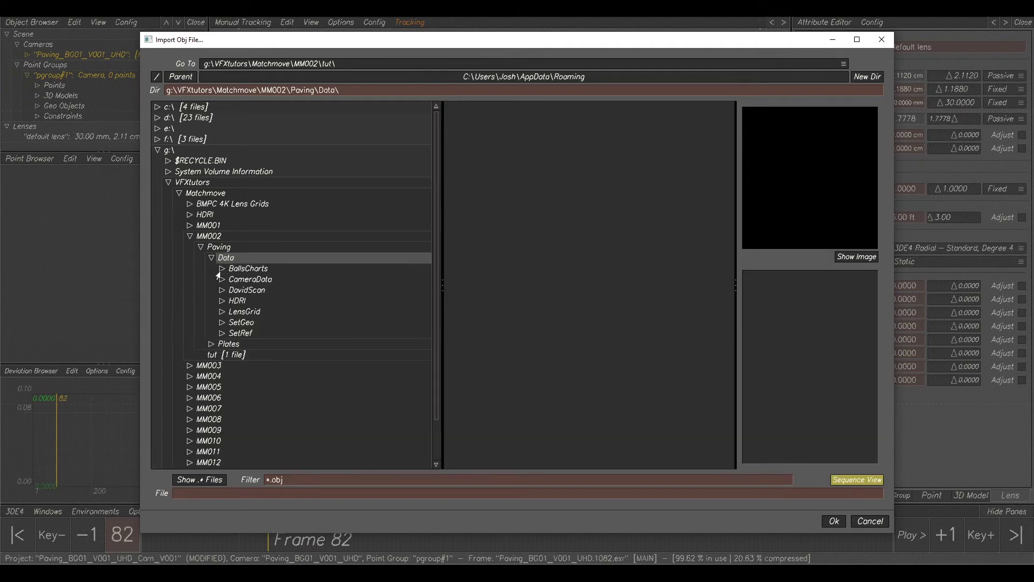
{"action": "left_click", "coordinate": [233, 324]}
{"action": "left_click", "coordinate": [222, 323]}
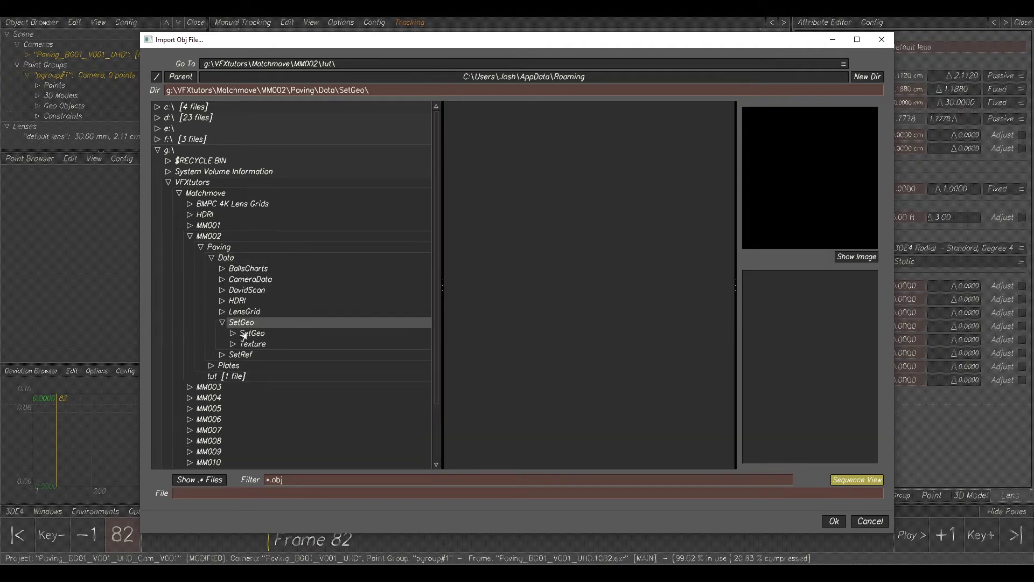
{"action": "left_click", "coordinate": [243, 334]}
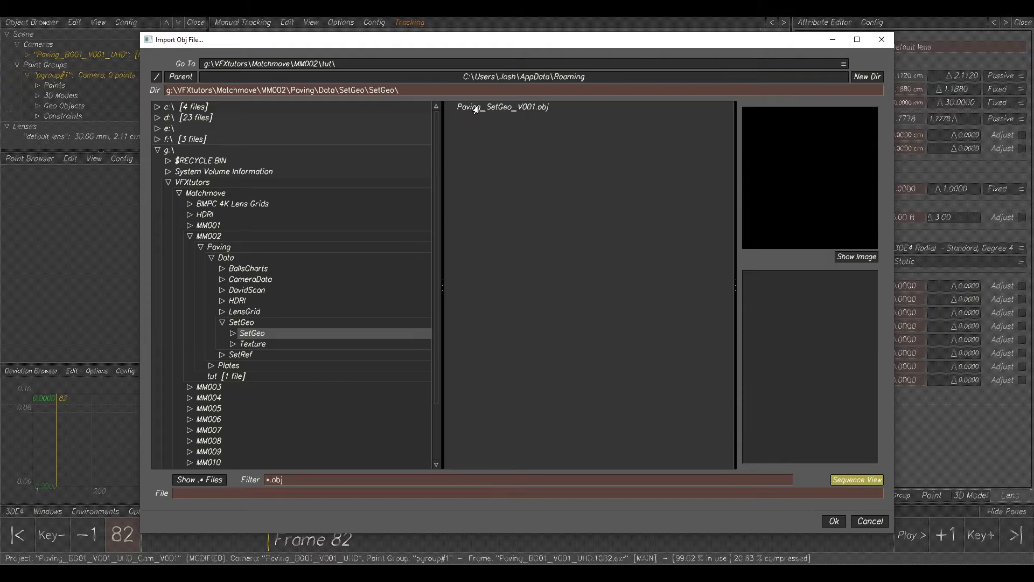
{"action": "left_click", "coordinate": [528, 109]}
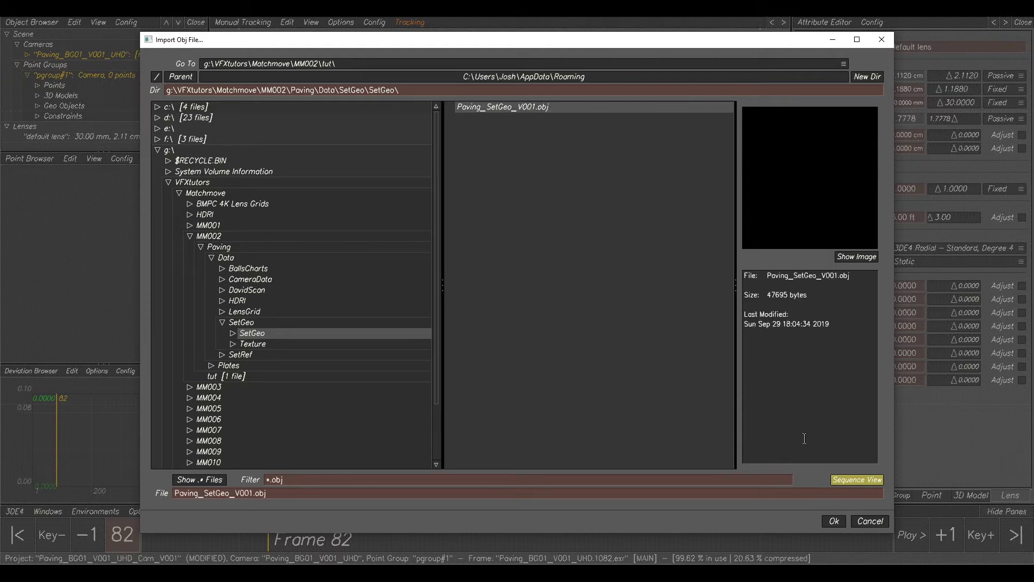
{"action": "left_click", "coordinate": [829, 525]}
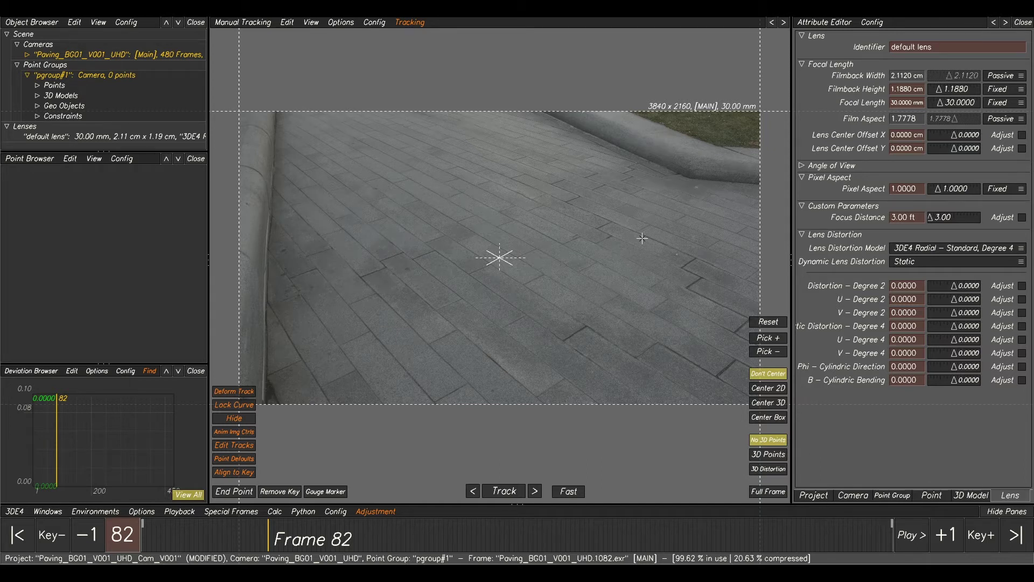
- Switch to the lineup view, centre the models and roughly align the set geometry with the paving and kerbs in the plate
{"action": "key", "text": "F2"}
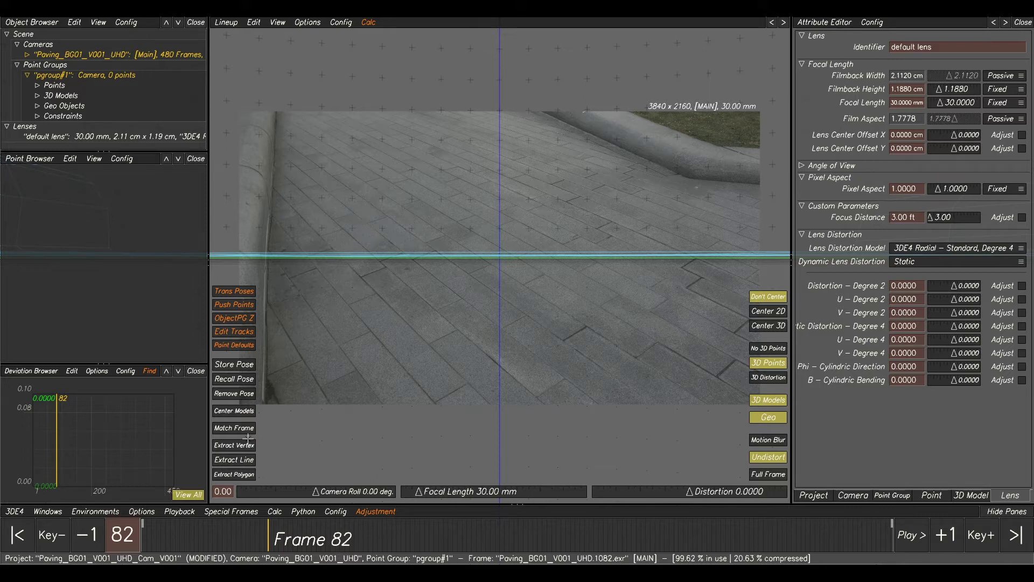
{"action": "left_click", "coordinate": [224, 412]}
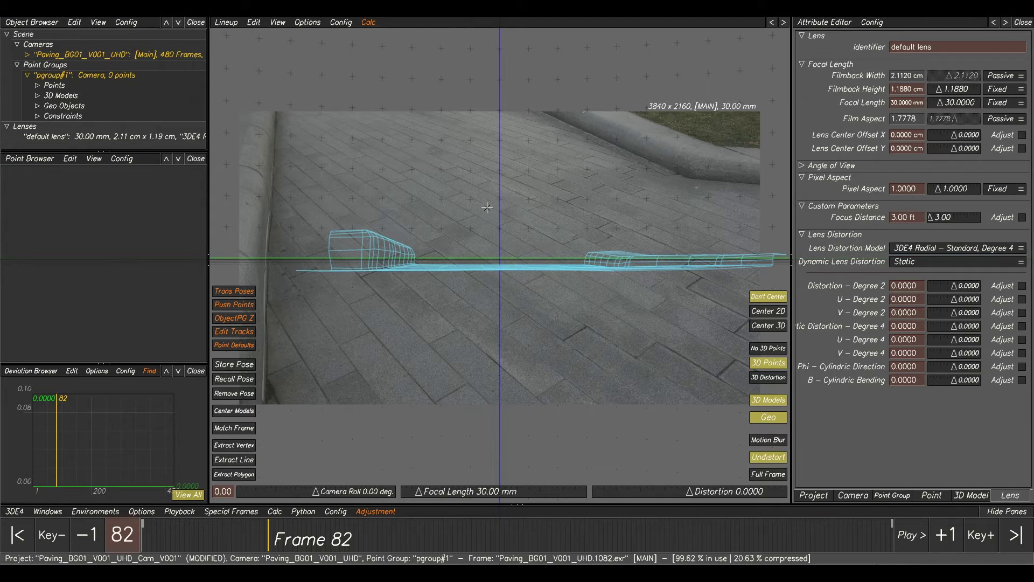
{"action": "left_click_drag", "start_coordinate": [476, 205], "coordinate": [485, 228]}
{"action": "left_click_drag", "start_coordinate": [496, 251], "coordinate": [505, 306]}
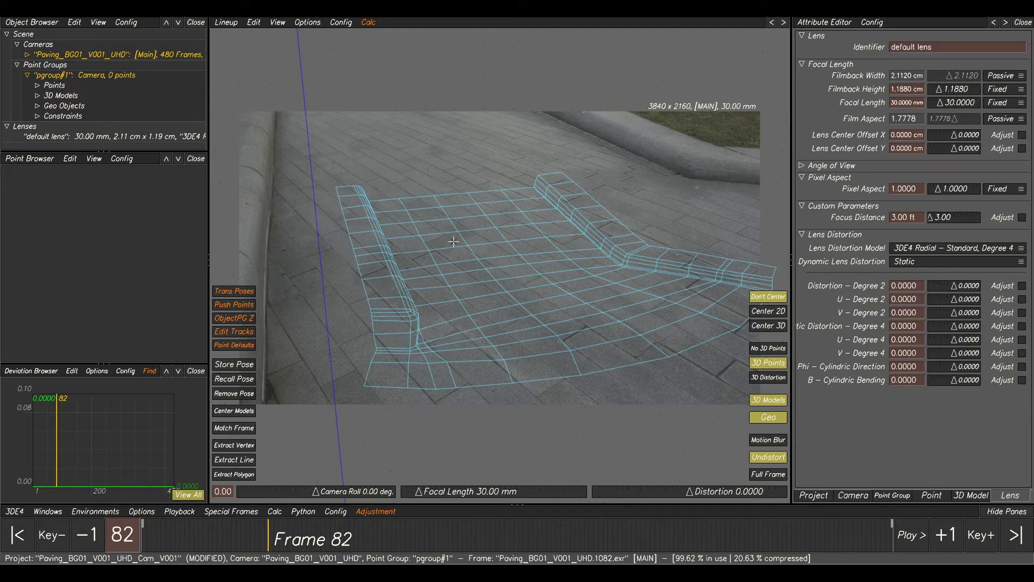
{"action": "left_click_drag", "start_coordinate": [456, 248], "coordinate": [487, 304]}
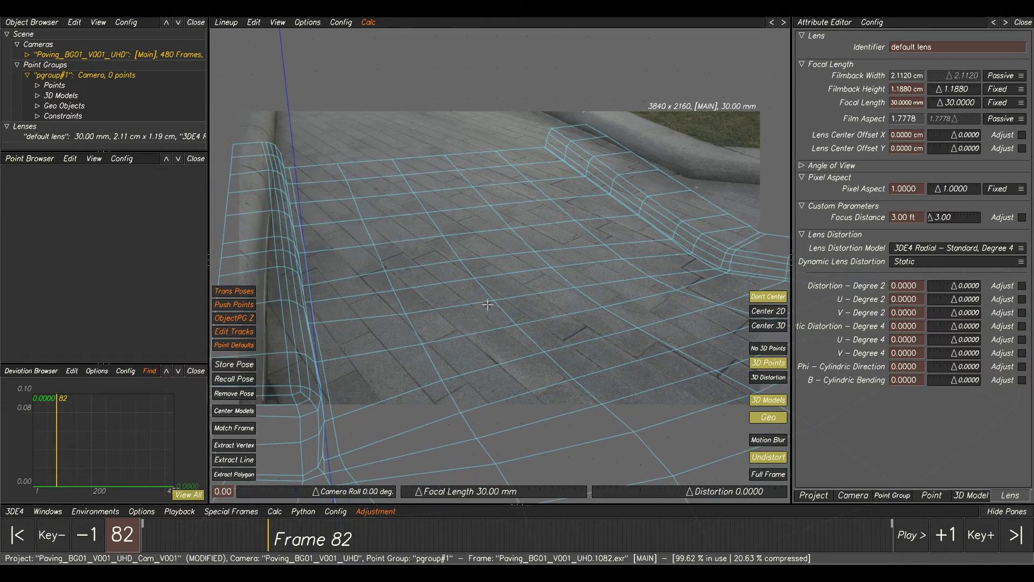
{"action": "left_click_drag", "start_coordinate": [503, 269], "coordinate": [491, 230]}
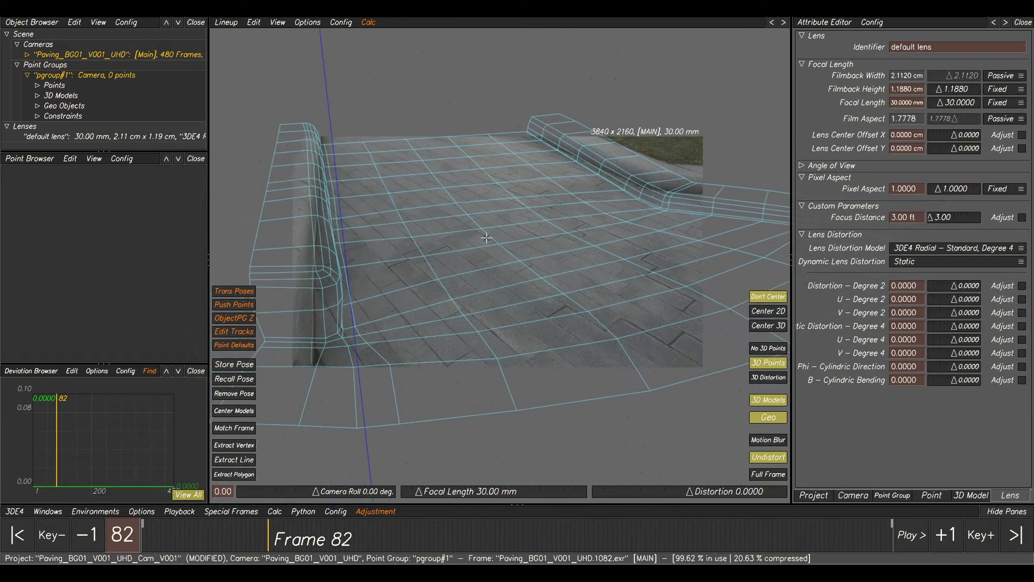
{"action": "left_click_drag", "start_coordinate": [431, 274], "coordinate": [472, 264]}
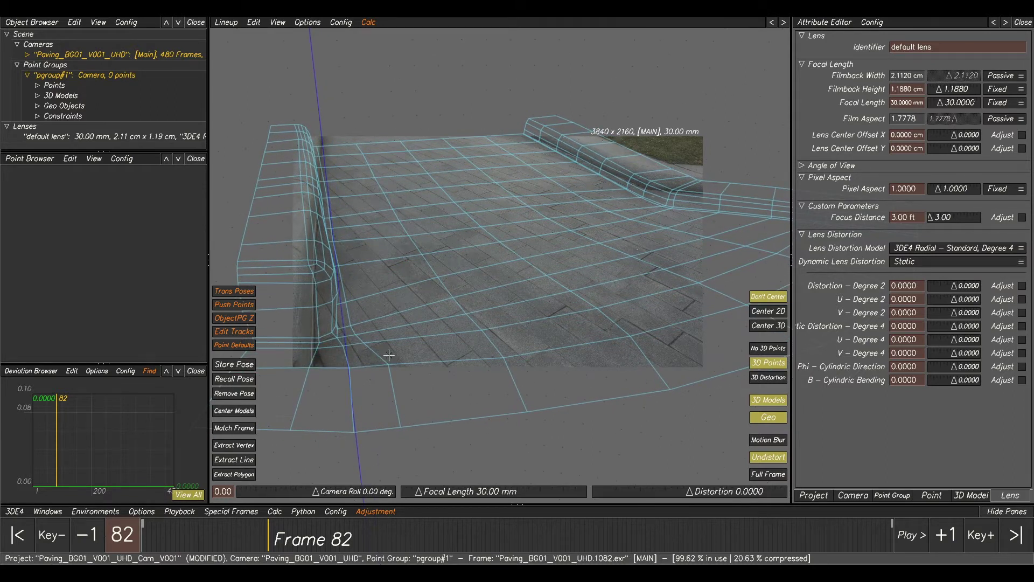
- Move the footage to frame 60 and refine the set geometry's alignment with the plate in the lineup view
{"action": "key", "text": "F1"}
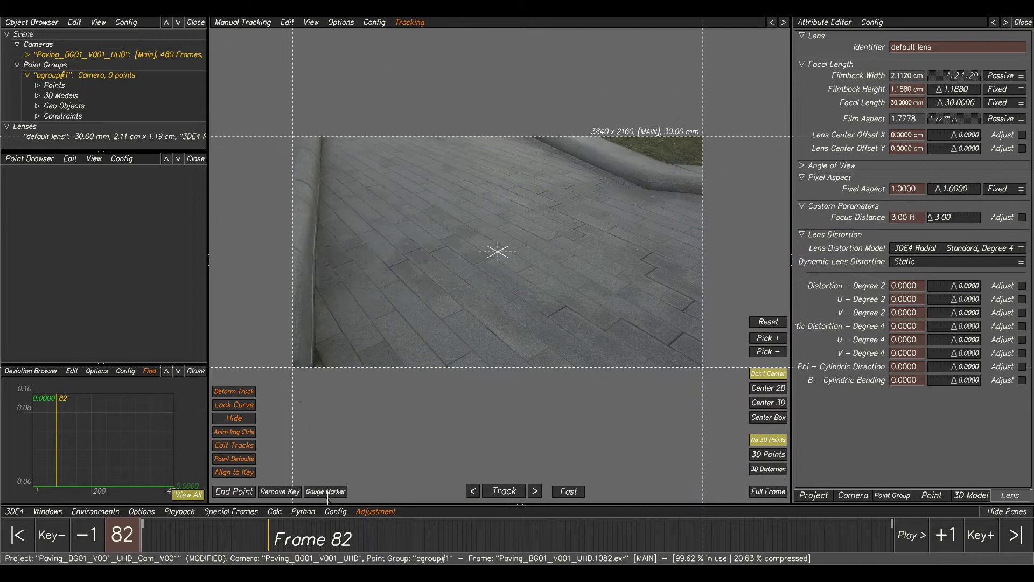
{"action": "left_click_drag", "start_coordinate": [259, 526], "coordinate": [232, 542]}
{"action": "key", "text": "F2"}
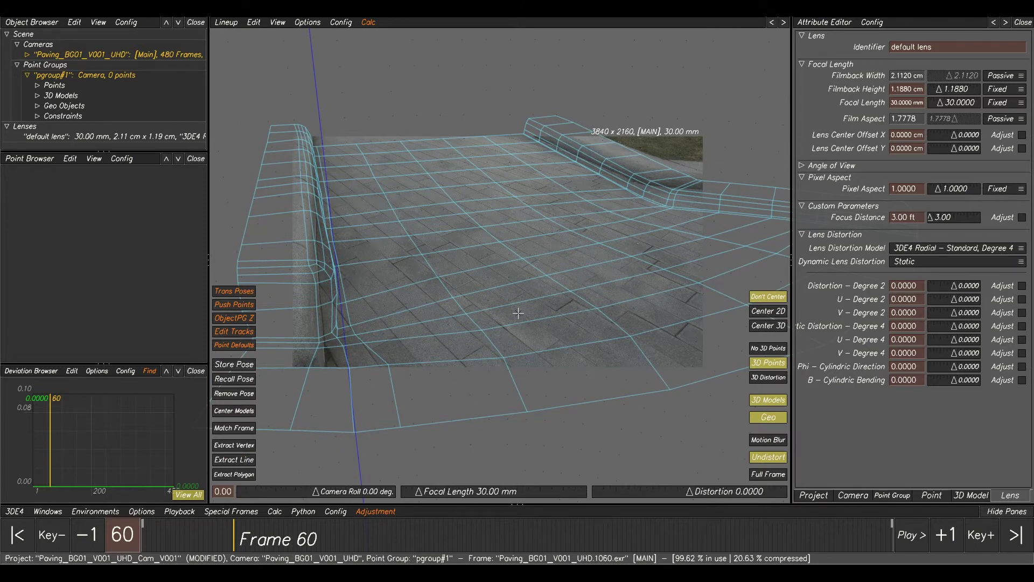
{"action": "left_click_drag", "start_coordinate": [463, 297], "coordinate": [446, 273]}
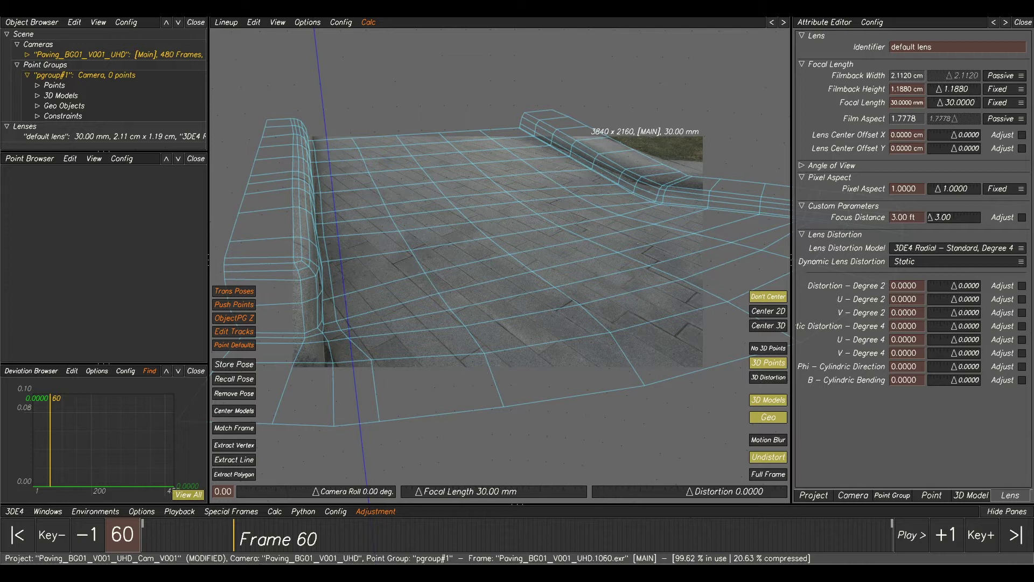
- Select the Paving_SetGeo_V001.obj model in the point group and mark it as reference only
{"action": "left_click", "coordinate": [37, 96]}
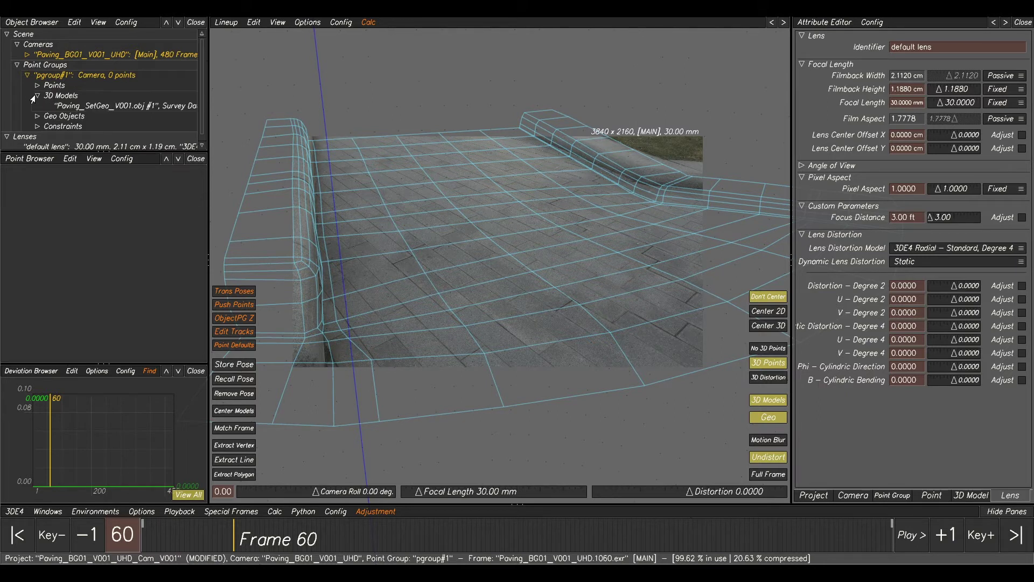
{"action": "left_click", "coordinate": [79, 106]}
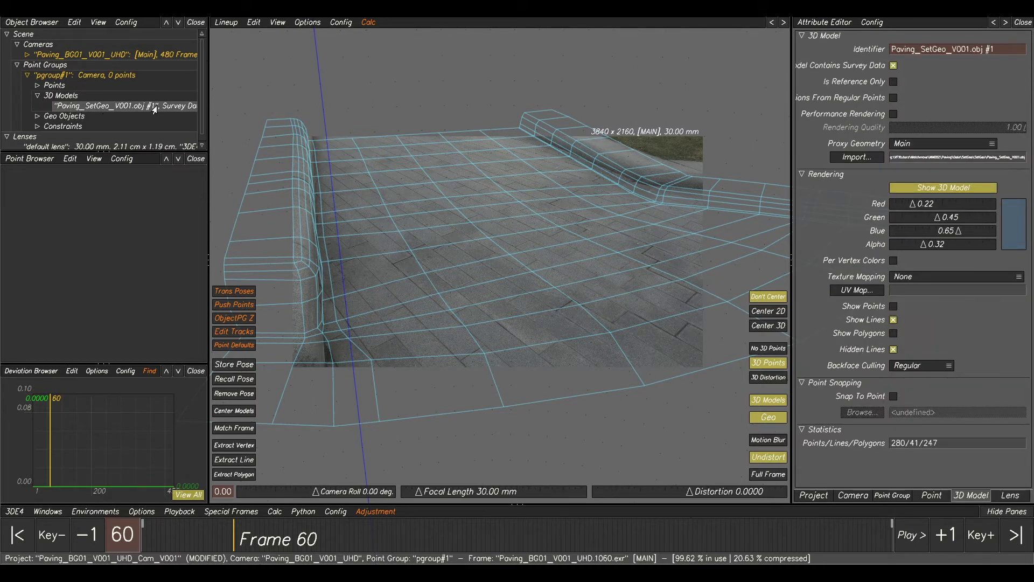
{"action": "left_click", "coordinate": [893, 81]}
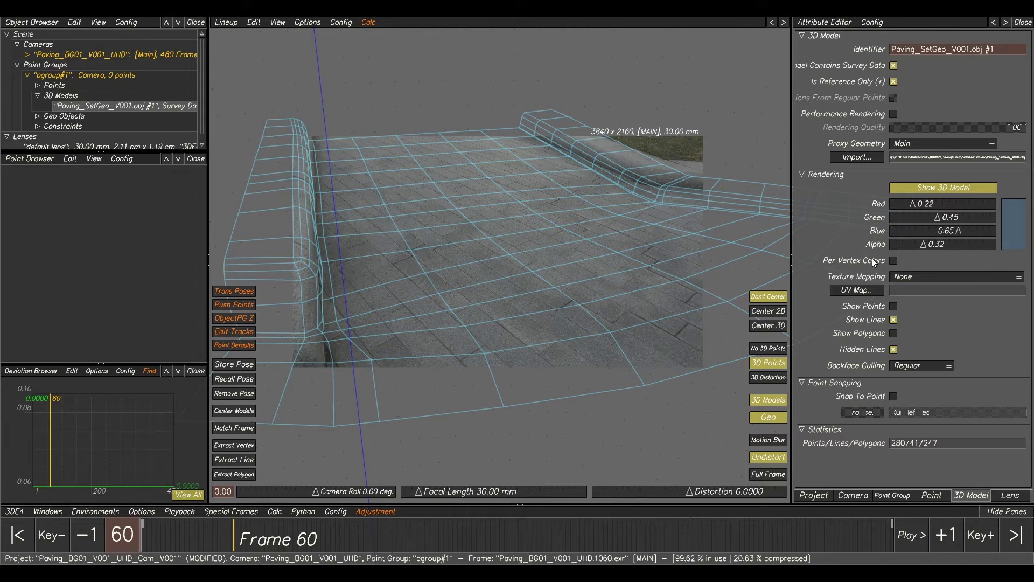
- Load Paving_SetGeo_V001.tif from the Texture folder as the model's UV map and display polygons instead of lines
{"action": "left_click", "coordinate": [868, 290]}
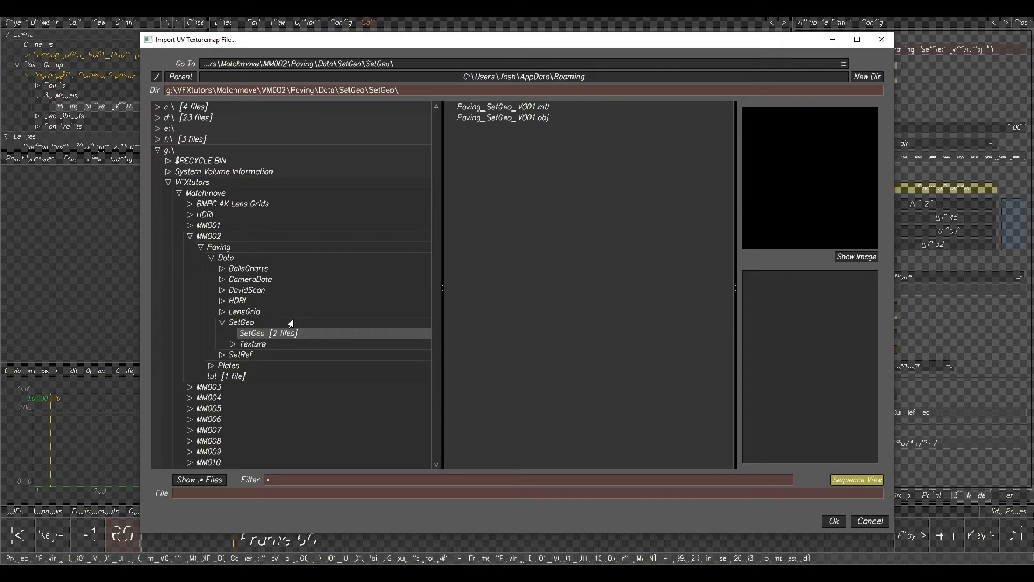
{"action": "left_click", "coordinate": [251, 345]}
{"action": "left_click", "coordinate": [232, 345]}
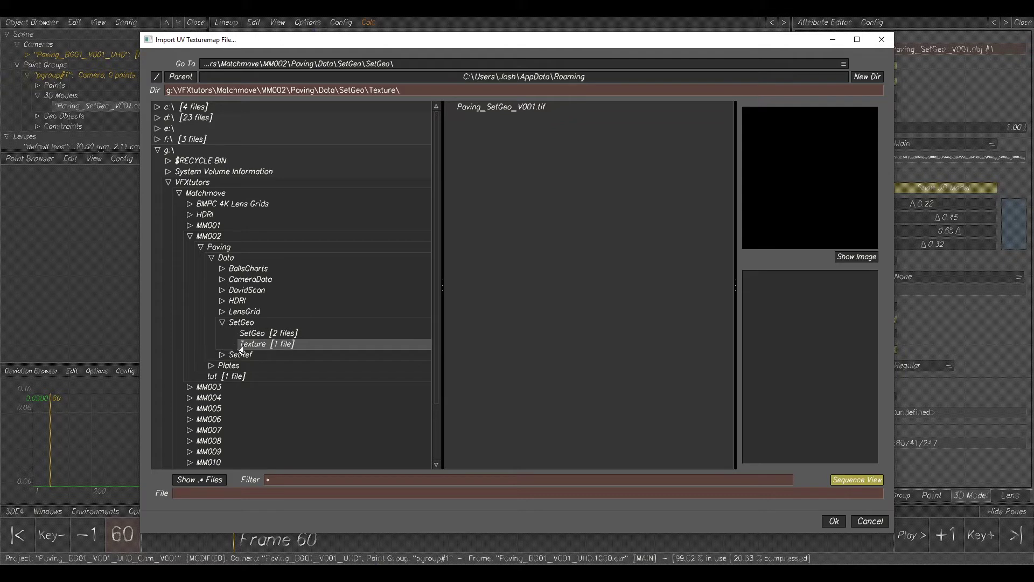
{"action": "left_click", "coordinate": [487, 107]}
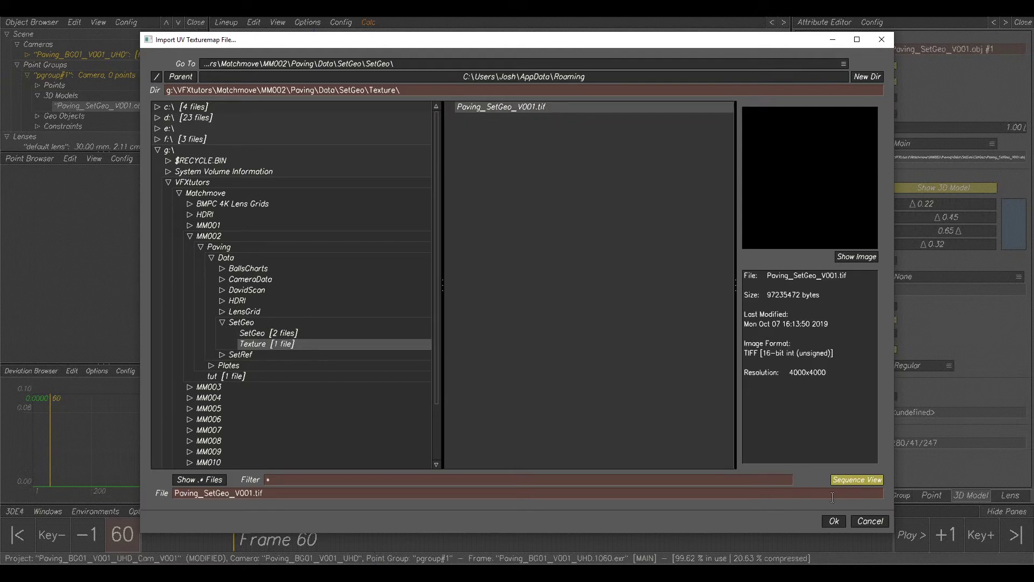
{"action": "left_click", "coordinate": [834, 520]}
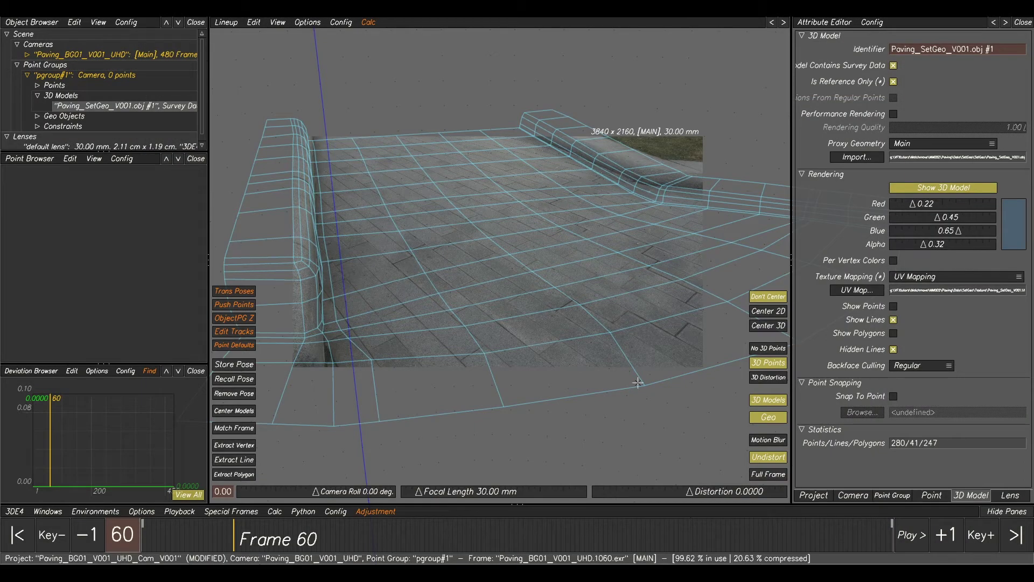
{"action": "left_click", "coordinate": [892, 320]}
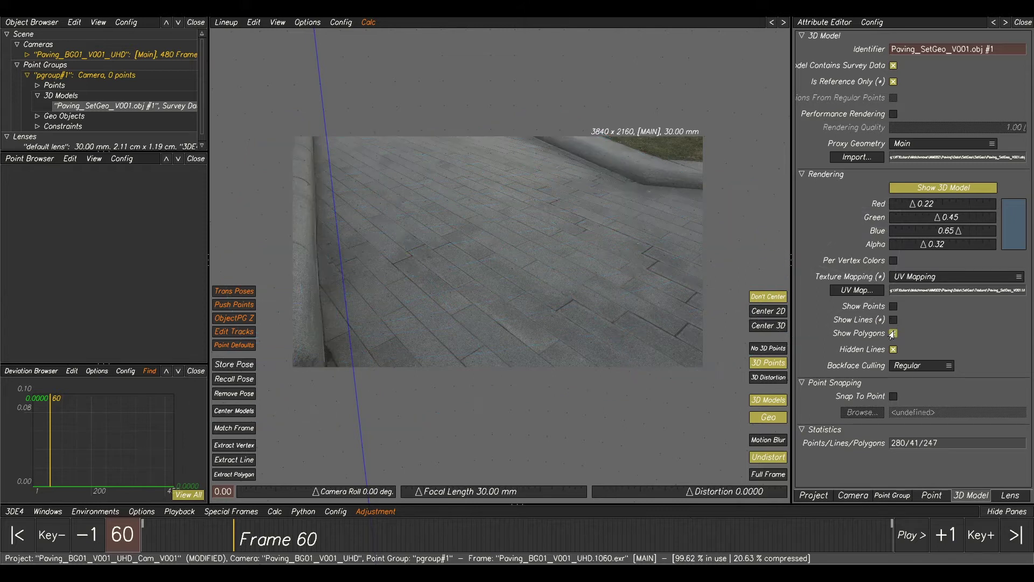
{"action": "left_click", "coordinate": [893, 333]}
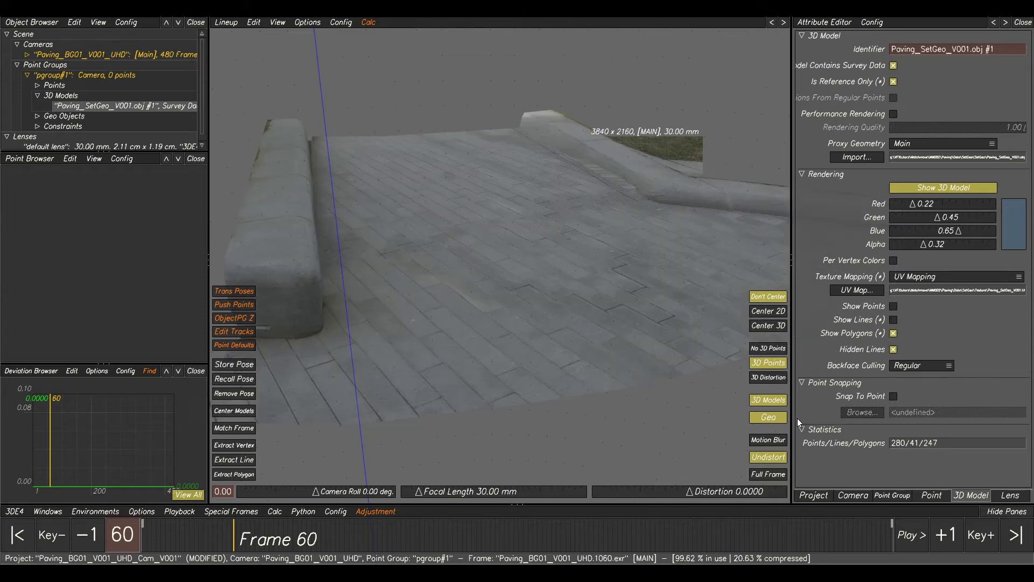
- Toggle the 3D models' visibility repeatedly to compare the textured set geometry with the plate
{"action": "left_click", "coordinate": [757, 405]}
{"action": "left_click", "coordinate": [763, 406]}
{"action": "left_click", "coordinate": [769, 406]}
{"action": "left_click", "coordinate": [776, 407]}
{"action": "left_click", "coordinate": [776, 406]}
{"action": "left_click", "coordinate": [776, 406]}
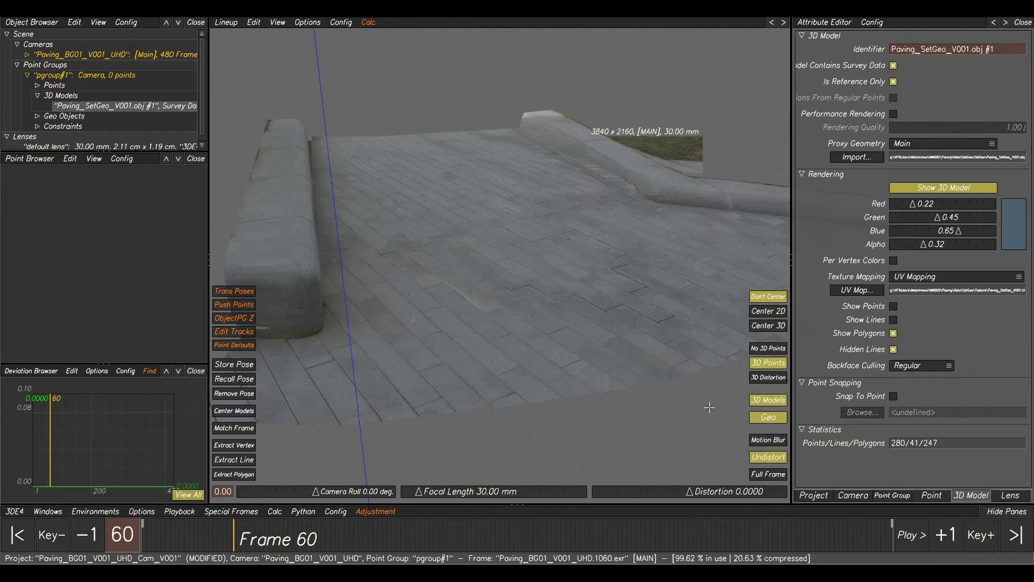
- Compare the textured set geometry with the bare plate at frame 60, leaving the 3D models shown
{"action": "left_click", "coordinate": [767, 400]}
{"action": "left_click", "coordinate": [767, 400]}
{"action": "left_click", "coordinate": [769, 402]}
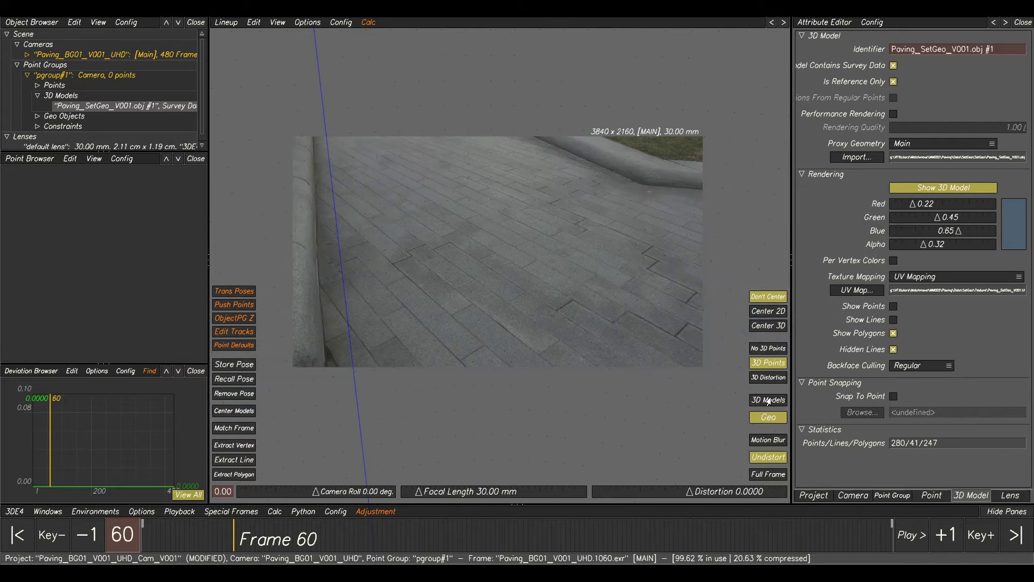
{"action": "left_click", "coordinate": [768, 399]}
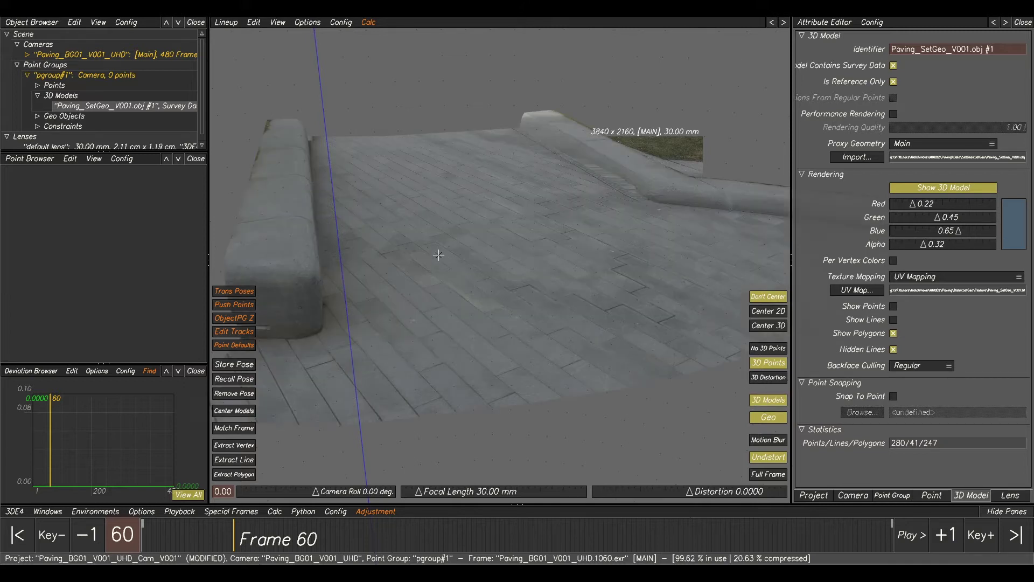
- Switch to manual tracking and place a tracking point on the paving joint corner beside the left kerb at frame 60
{"action": "key", "text": "F1"}
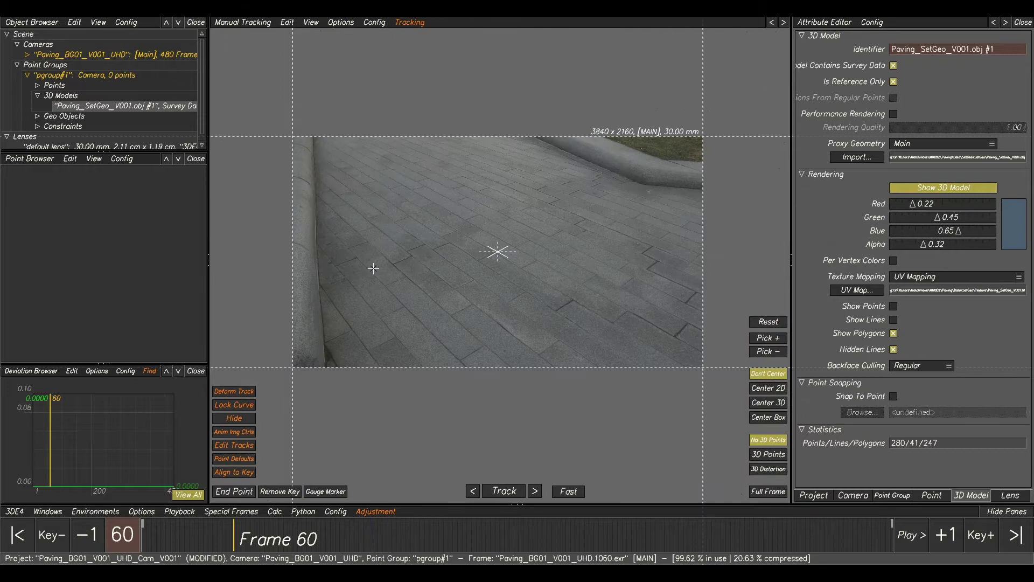
{"action": "scroll", "coordinate": [373, 268], "scroll_direction": "up", "scroll_amount": 3}
{"action": "scroll", "coordinate": [351, 251], "scroll_direction": "up", "scroll_amount": 8}
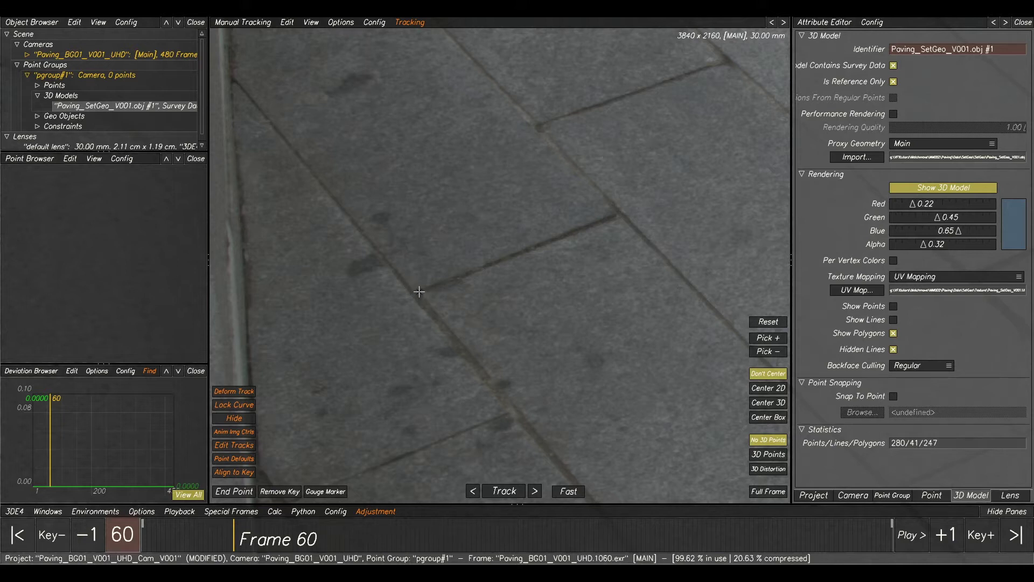
{"action": "scroll", "coordinate": [501, 288], "scroll_direction": "down", "scroll_amount": 8}
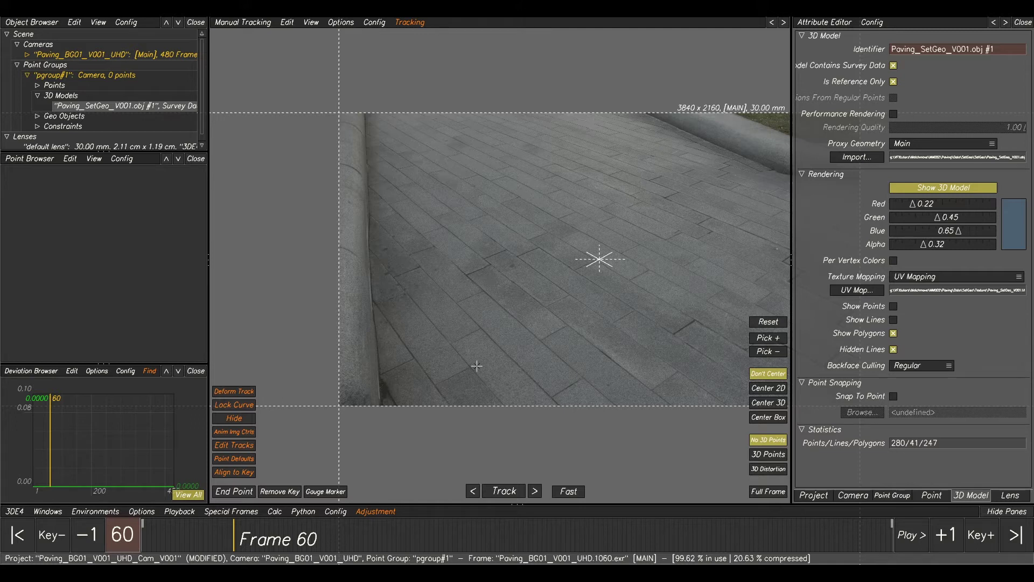
{"action": "scroll", "coordinate": [455, 296], "scroll_direction": "up", "scroll_amount": 5}
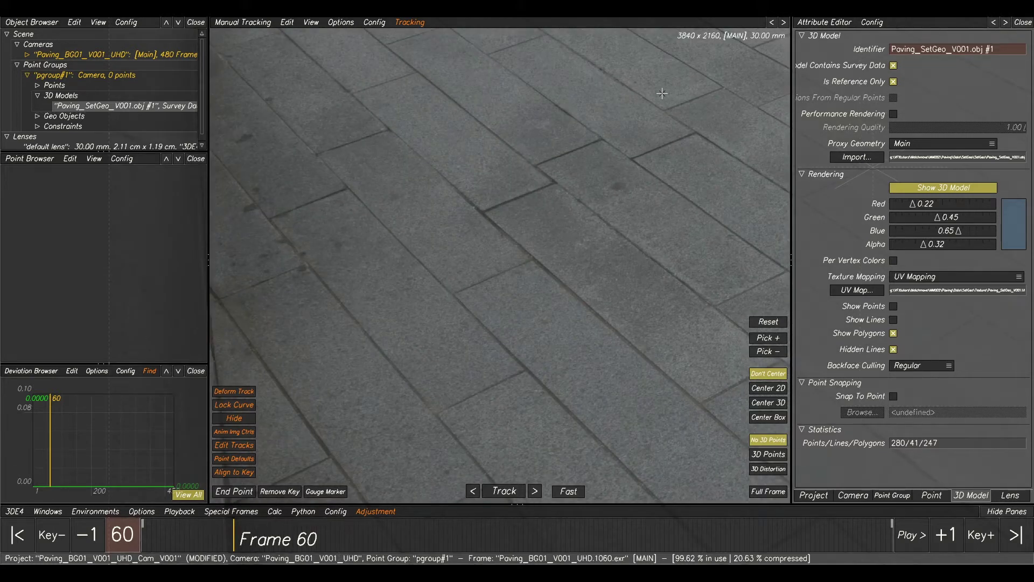
{"action": "scroll", "coordinate": [674, 198], "scroll_direction": "down", "scroll_amount": 5}
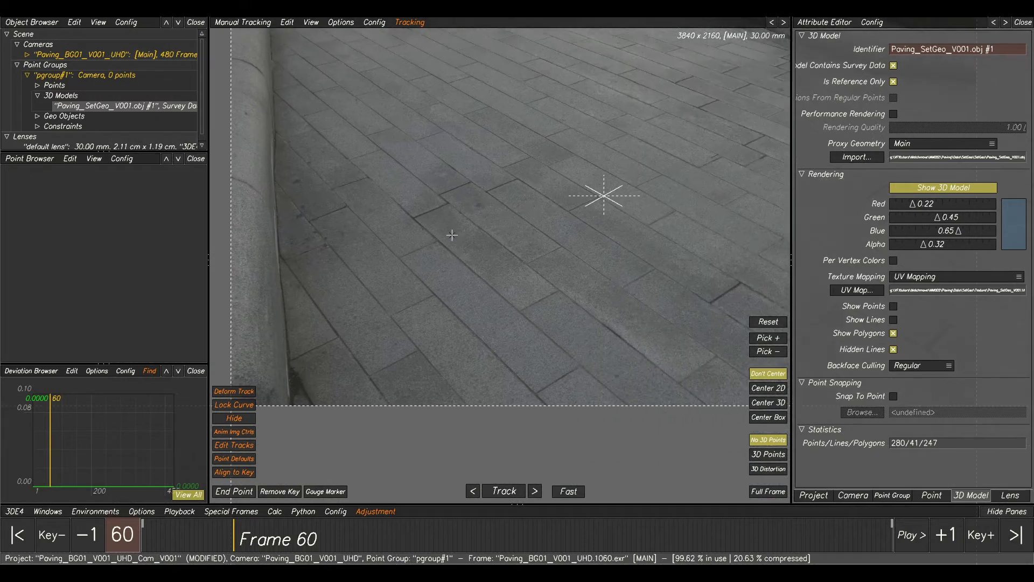
{"action": "scroll", "coordinate": [330, 180], "scroll_direction": "down", "scroll_amount": 3}
{"action": "middle_click_drag", "start_coordinate": [508, 208], "coordinate": [461, 100]}
{"action": "middle_click_drag", "start_coordinate": [443, 270], "coordinate": [507, 267]}
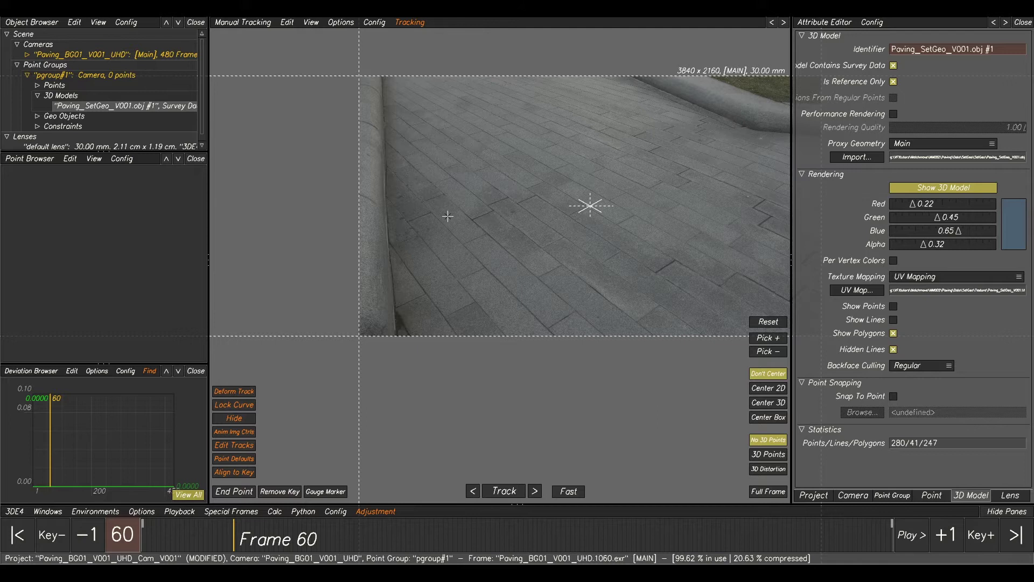
{"action": "scroll", "coordinate": [414, 217], "scroll_direction": "up", "scroll_amount": 6}
{"action": "middle_click_drag", "start_coordinate": [418, 217], "coordinate": [506, 224]}
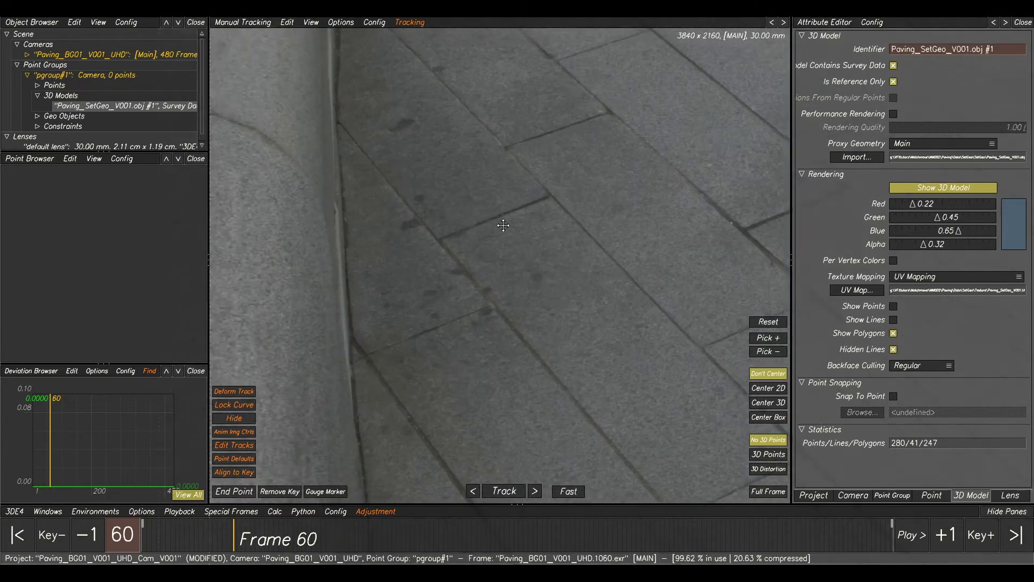
{"action": "middle_click_drag", "start_coordinate": [458, 262], "coordinate": [529, 254]}
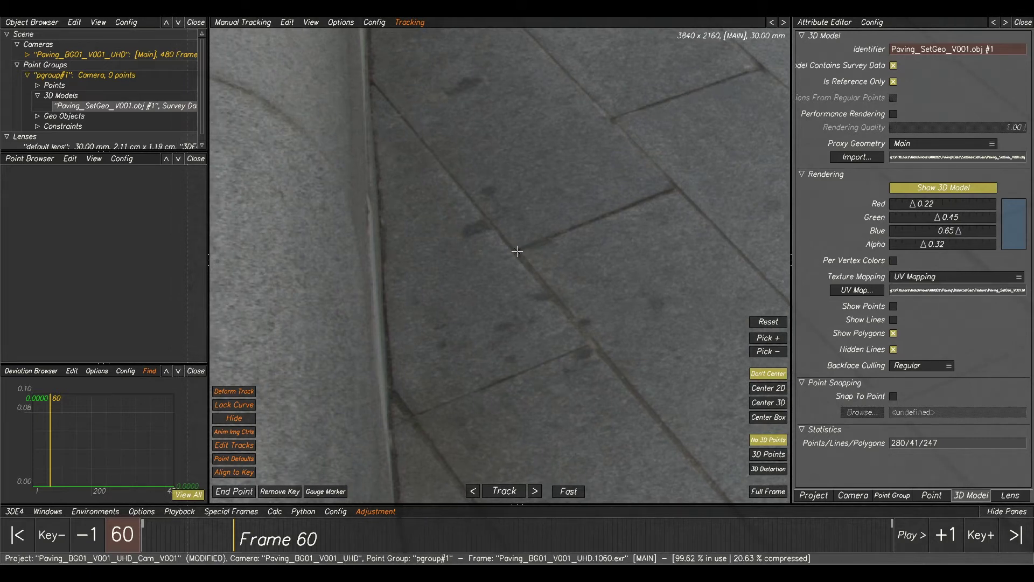
{"action": "left_click", "coordinate": [516, 251], "text": "ctrl"}
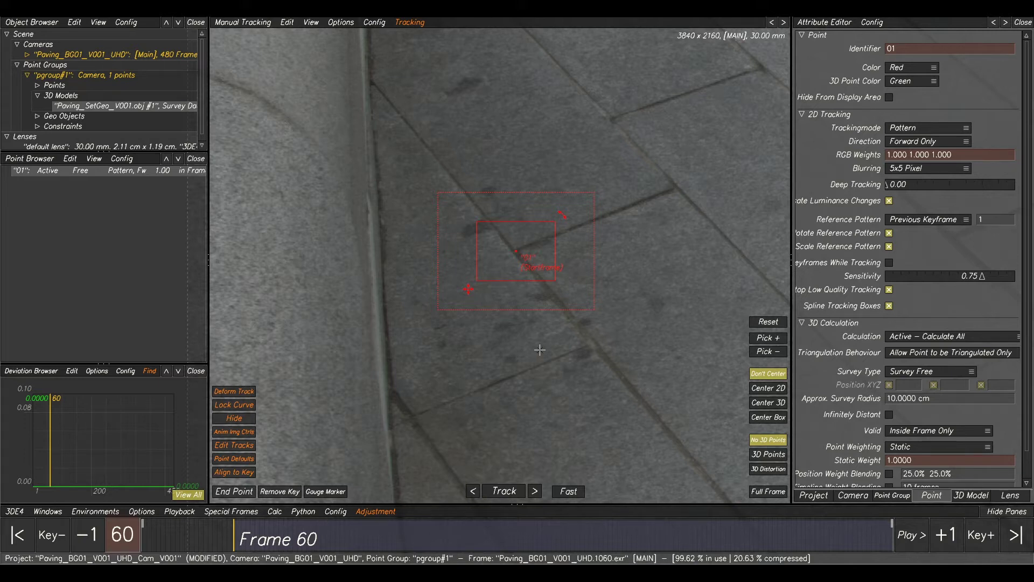
- Add a second tracking point on the dark slab joint corner between the left kerb point and the plate's centre
{"action": "scroll", "coordinate": [523, 296], "scroll_direction": "down", "scroll_amount": 8}
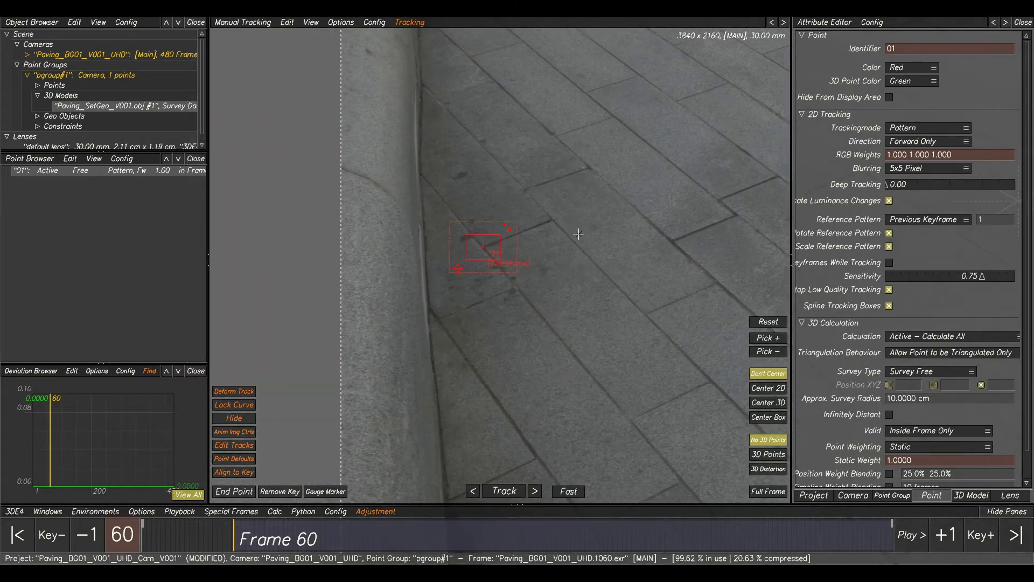
{"action": "middle_click_drag", "start_coordinate": [464, 205], "coordinate": [413, 185]}
{"action": "middle_click_drag", "start_coordinate": [573, 205], "coordinate": [439, 194]}
{"action": "middle_click_drag", "start_coordinate": [501, 220], "coordinate": [605, 249]}
{"action": "scroll", "coordinate": [473, 247], "scroll_direction": "up", "scroll_amount": 2}
{"action": "middle_click_drag", "start_coordinate": [462, 344], "coordinate": [554, 205]}
{"action": "scroll", "coordinate": [554, 205], "scroll_direction": "up", "scroll_amount": 2}
{"action": "middle_click_drag", "start_coordinate": [629, 169], "coordinate": [603, 213]}
{"action": "left_click", "coordinate": [548, 210]}
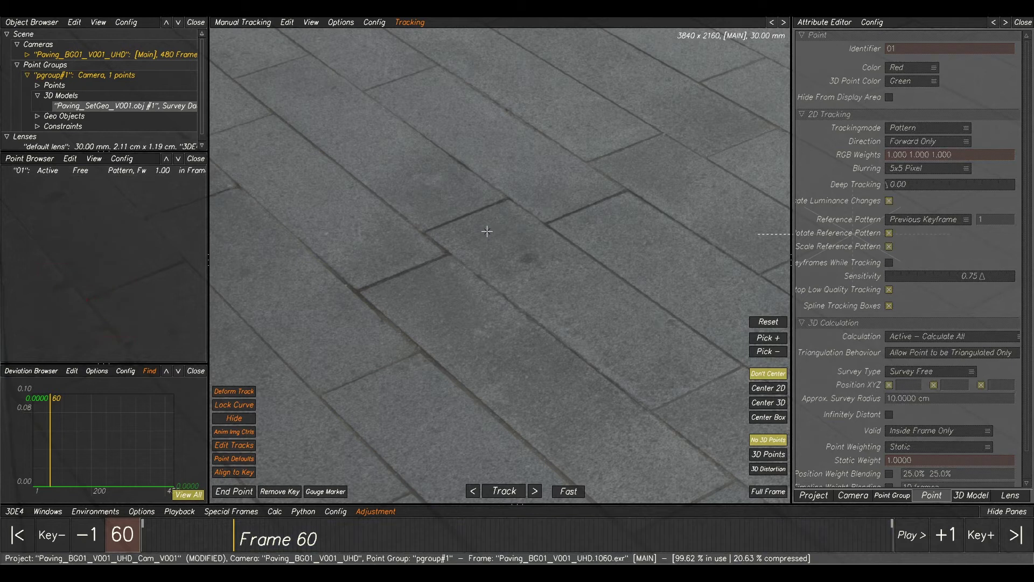
{"action": "scroll", "coordinate": [456, 249], "scroll_direction": "up", "scroll_amount": 2}
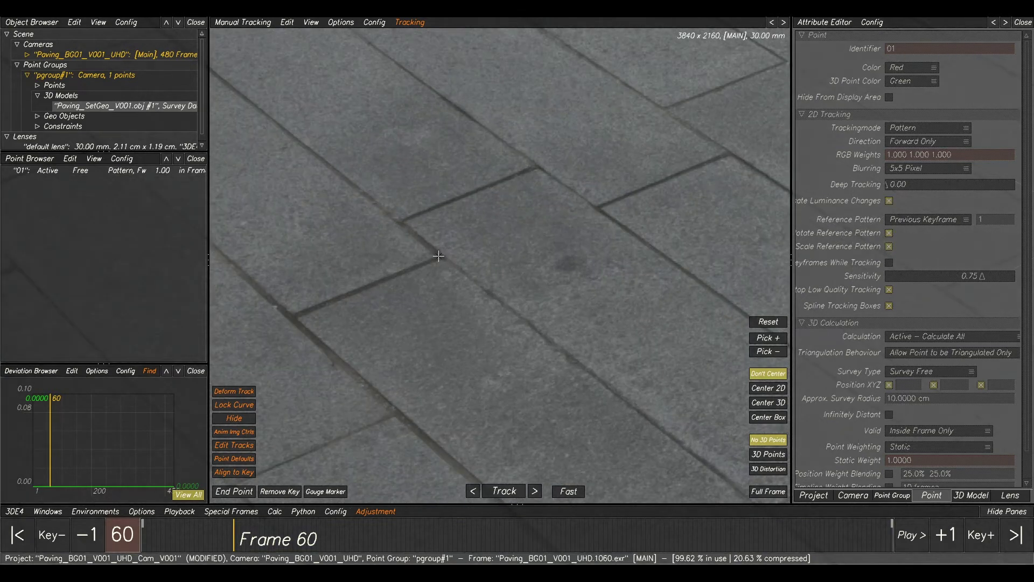
{"action": "left_click", "coordinate": [440, 256], "text": "ctrl"}
- Add a tracking point on the small dark spot on the slab near the middle of the plate's bottom edge
{"action": "scroll", "coordinate": [558, 273], "scroll_direction": "down", "scroll_amount": 4}
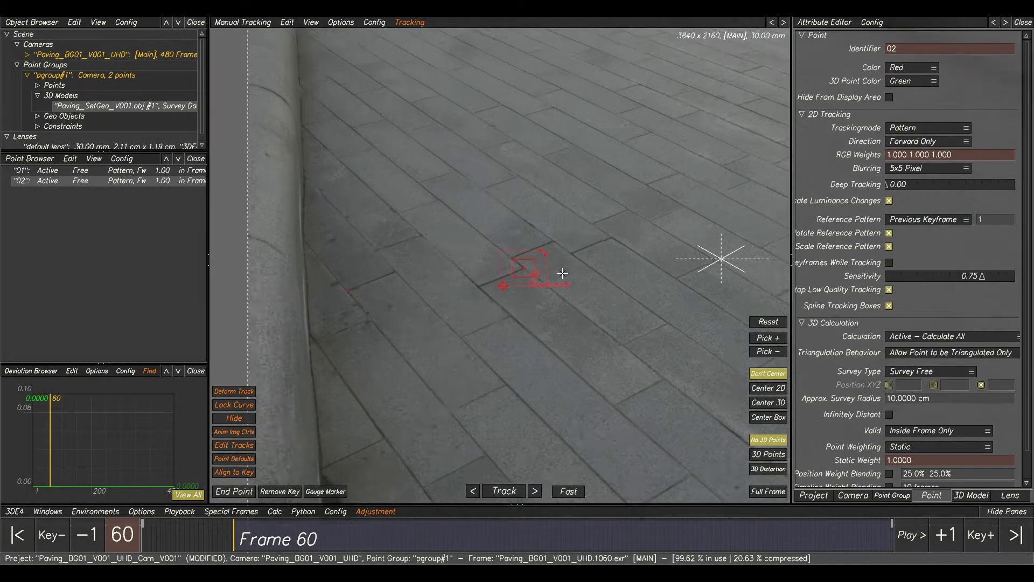
{"action": "middle_click_drag", "start_coordinate": [592, 152], "coordinate": [579, 128]}
{"action": "scroll", "coordinate": [552, 274], "scroll_direction": "up", "scroll_amount": 5}
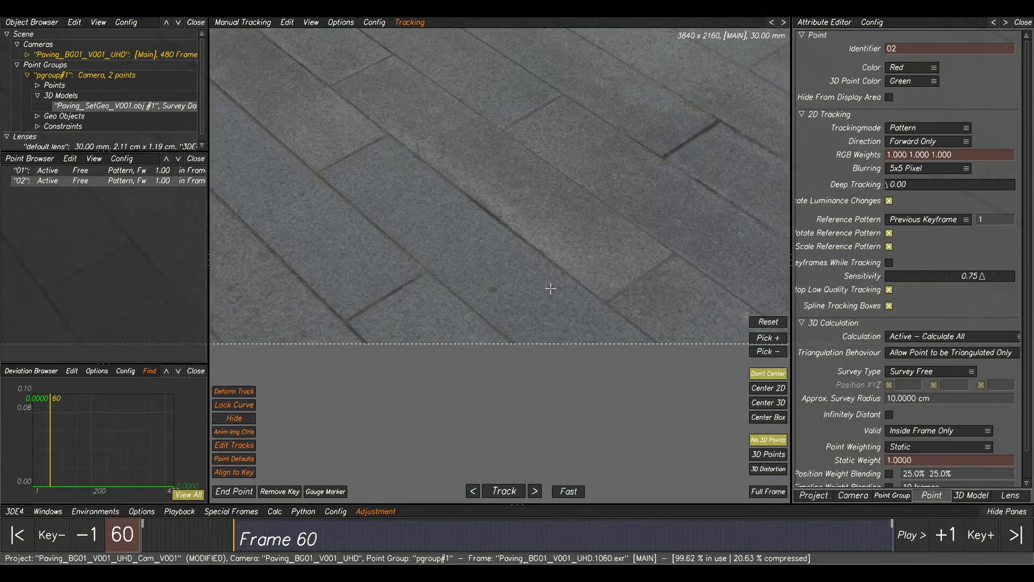
{"action": "left_click", "coordinate": [473, 297], "text": "ctrl"}
- Add a tracking point on the dark paving joint corner near the plate's lower right corner
{"action": "scroll", "coordinate": [598, 280], "scroll_direction": "down", "scroll_amount": 3}
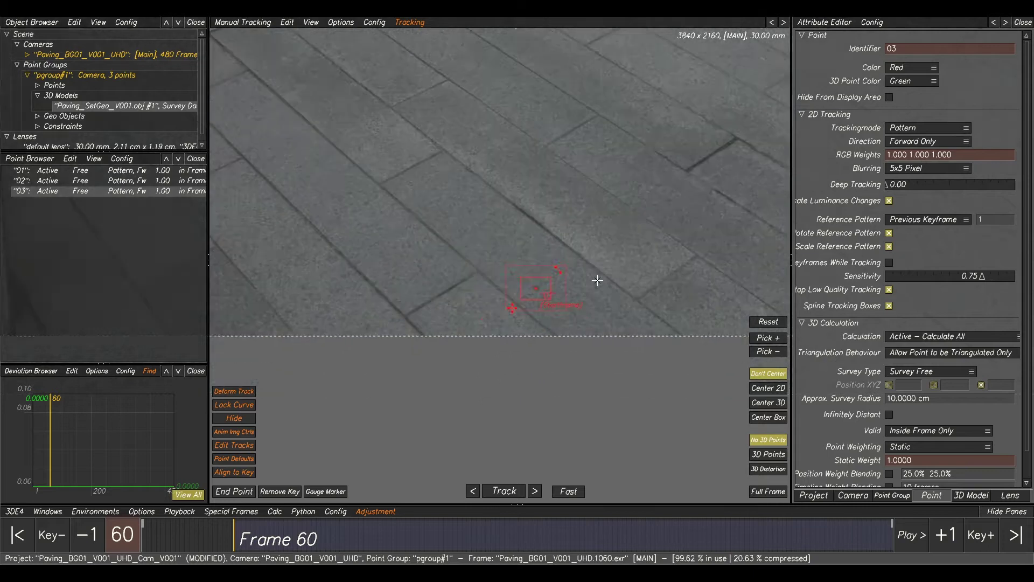
{"action": "scroll", "coordinate": [597, 280], "scroll_direction": "down", "scroll_amount": 3}
{"action": "scroll", "coordinate": [557, 160], "scroll_direction": "down", "scroll_amount": 2}
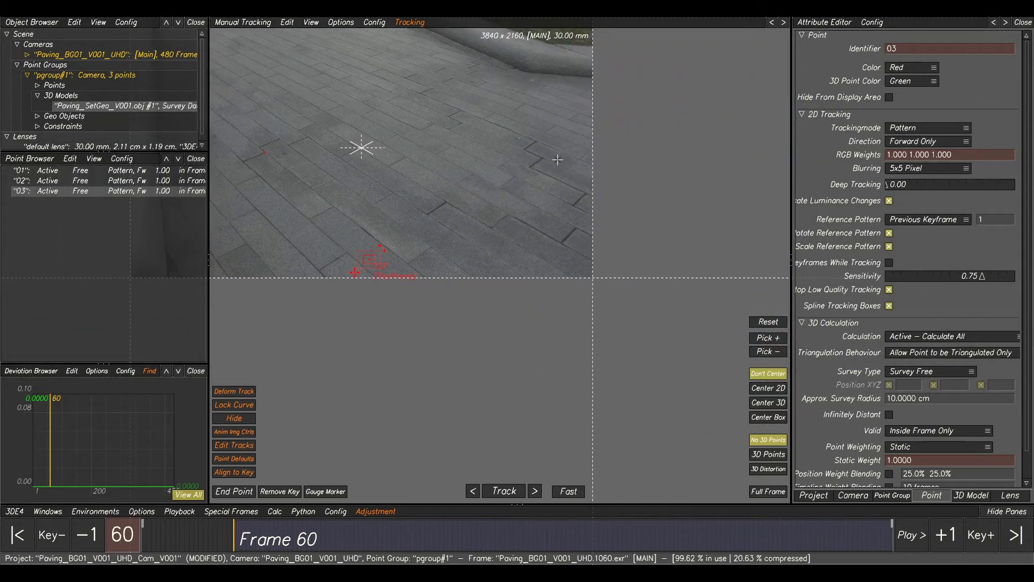
{"action": "scroll", "coordinate": [558, 159], "scroll_direction": "up", "scroll_amount": 6}
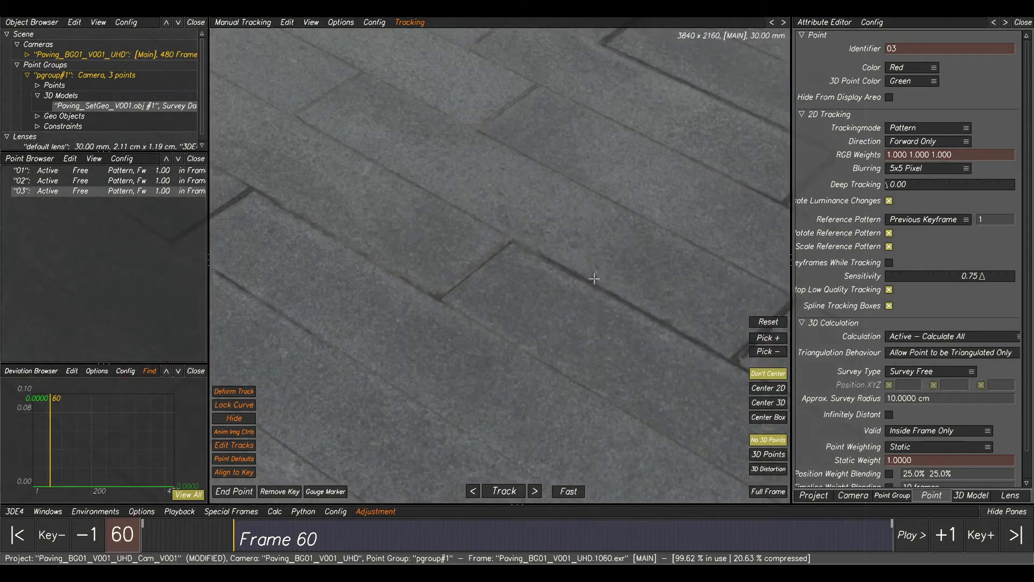
{"action": "middle_click_drag", "start_coordinate": [594, 278], "coordinate": [485, 237]}
{"action": "scroll", "coordinate": [550, 293], "scroll_direction": "up", "scroll_amount": 2}
{"action": "left_click", "coordinate": [553, 289], "text": "ctrl"}
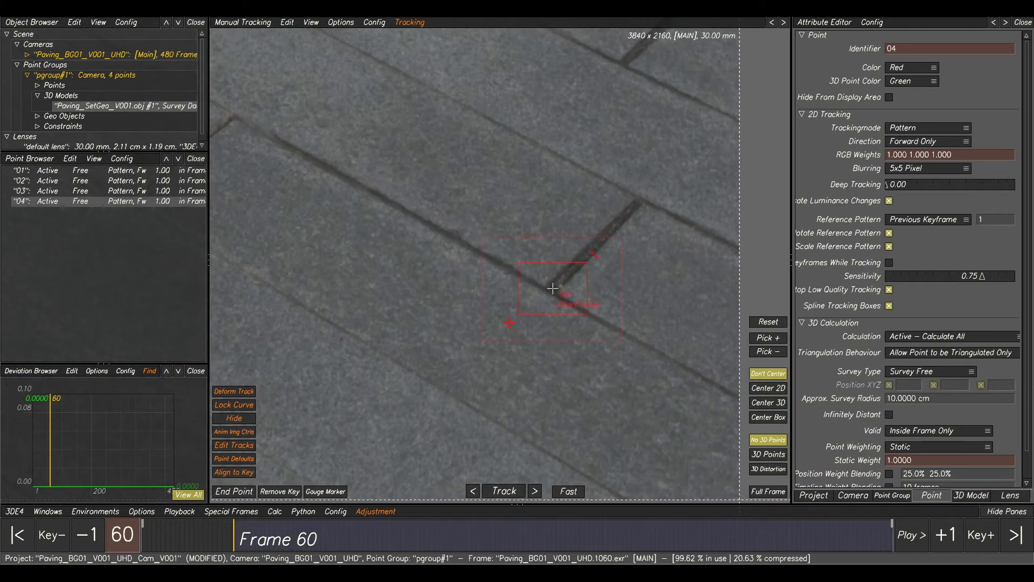
- Add a tracking point on the upper end of the dark joint near the small white speck, close to the plate's right edge
{"action": "scroll", "coordinate": [553, 288], "scroll_direction": "down", "scroll_amount": 5}
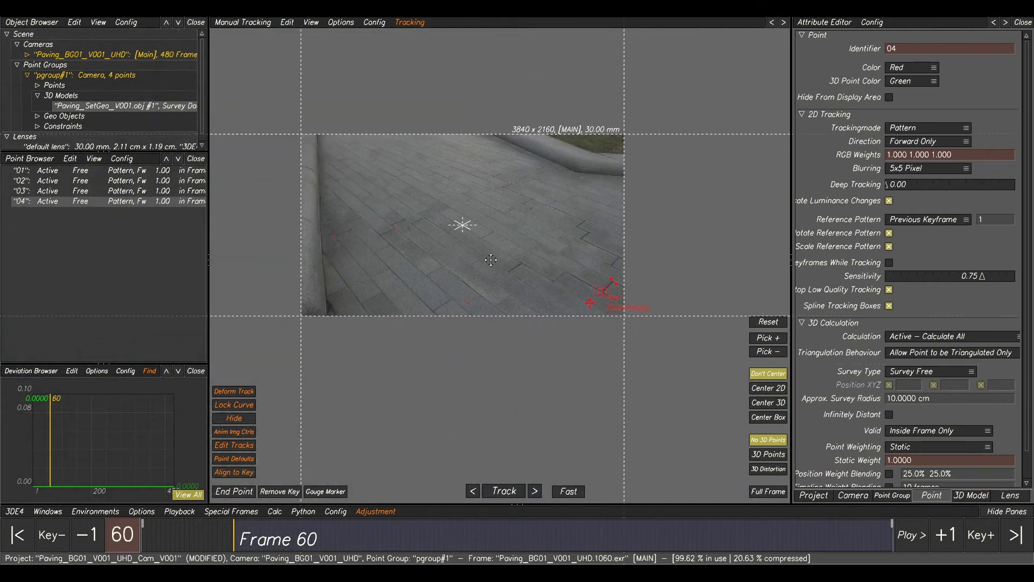
{"action": "left_click", "coordinate": [606, 170]}
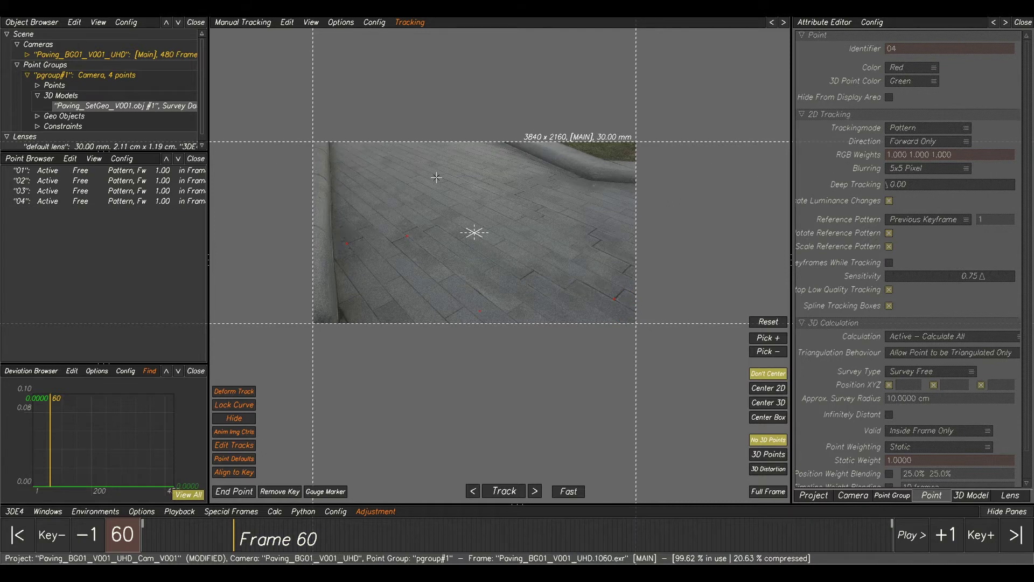
{"action": "scroll", "coordinate": [582, 212], "scroll_direction": "up", "scroll_amount": 3}
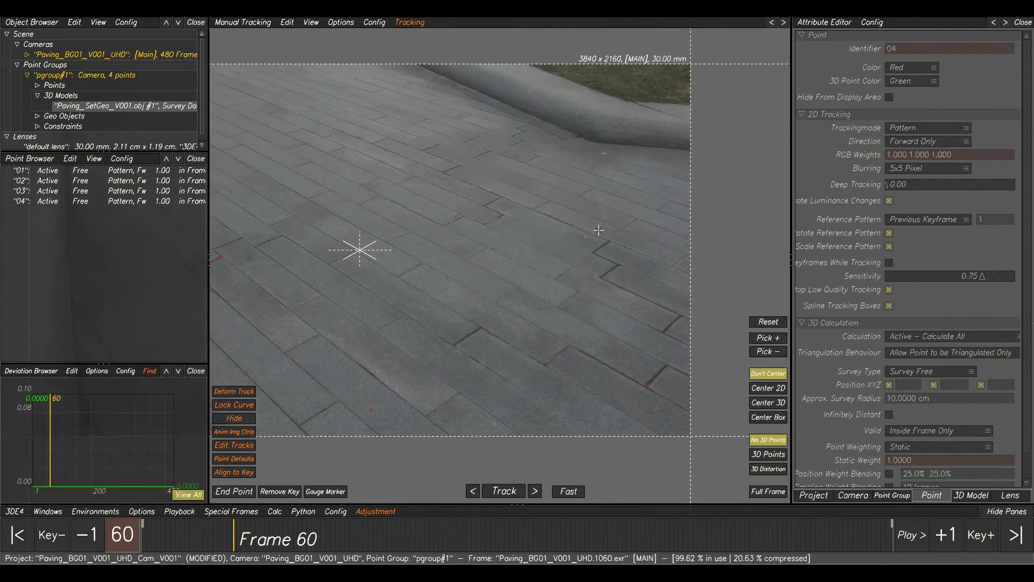
{"action": "middle_click_drag", "start_coordinate": [561, 237], "coordinate": [525, 222]}
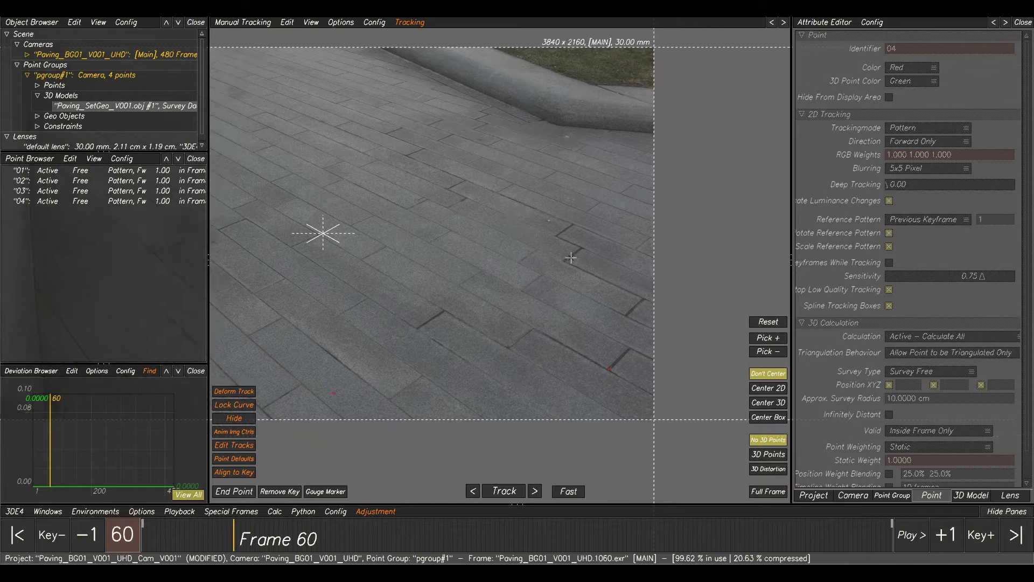
{"action": "scroll", "coordinate": [577, 265], "scroll_direction": "up", "scroll_amount": 2}
{"action": "scroll", "coordinate": [554, 222], "scroll_direction": "up", "scroll_amount": 1}
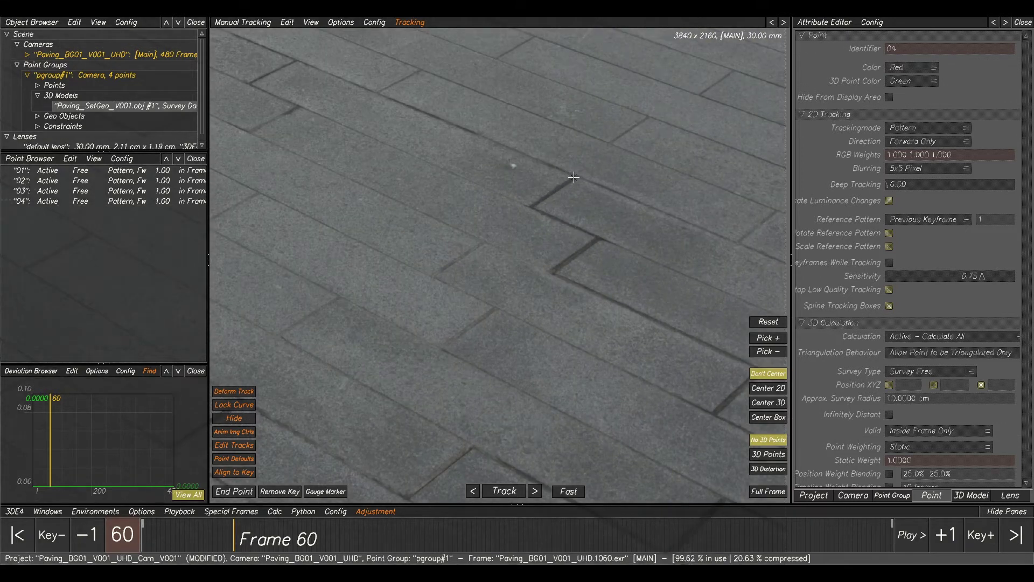
{"action": "left_click", "coordinate": [574, 178], "text": "ctrl"}
- Add a tracking point on the lower end of the short dark joint below the tan mark, beside the far curved kerb
{"action": "scroll", "coordinate": [525, 164], "scroll_direction": "up", "scroll_amount": 3}
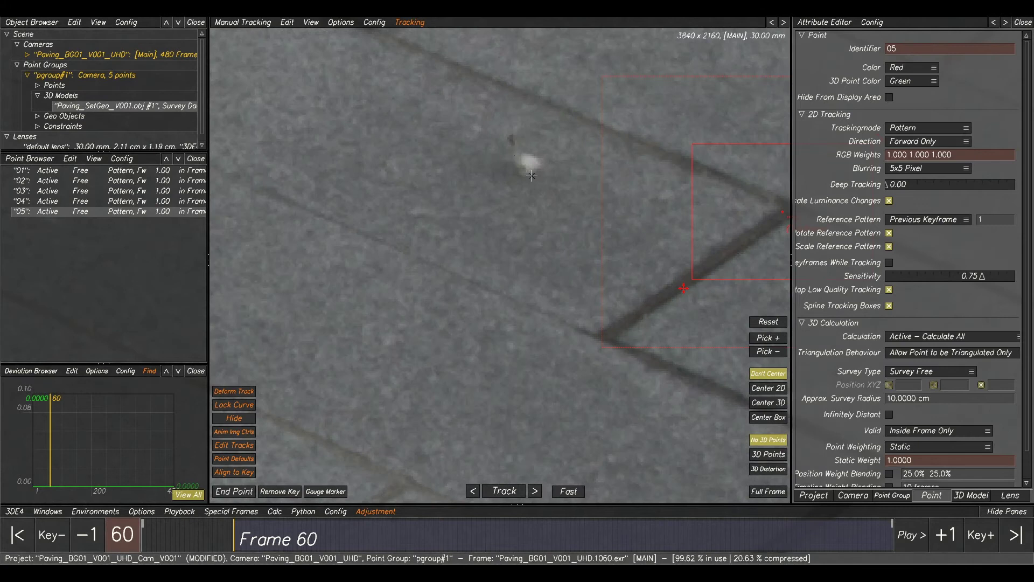
{"action": "scroll", "coordinate": [525, 173], "scroll_direction": "down", "scroll_amount": 4}
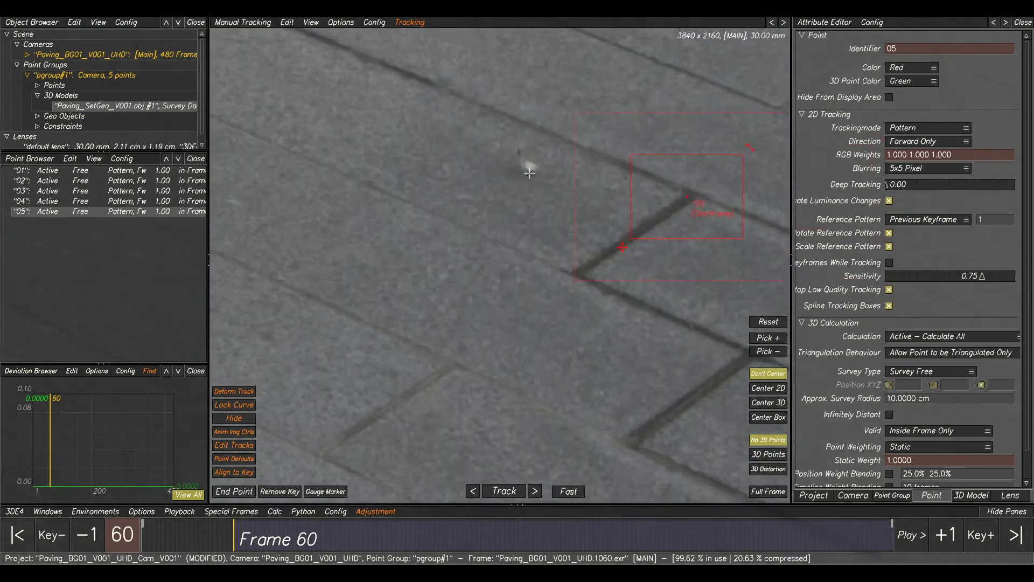
{"action": "middle_click_drag", "start_coordinate": [572, 226], "coordinate": [551, 197]}
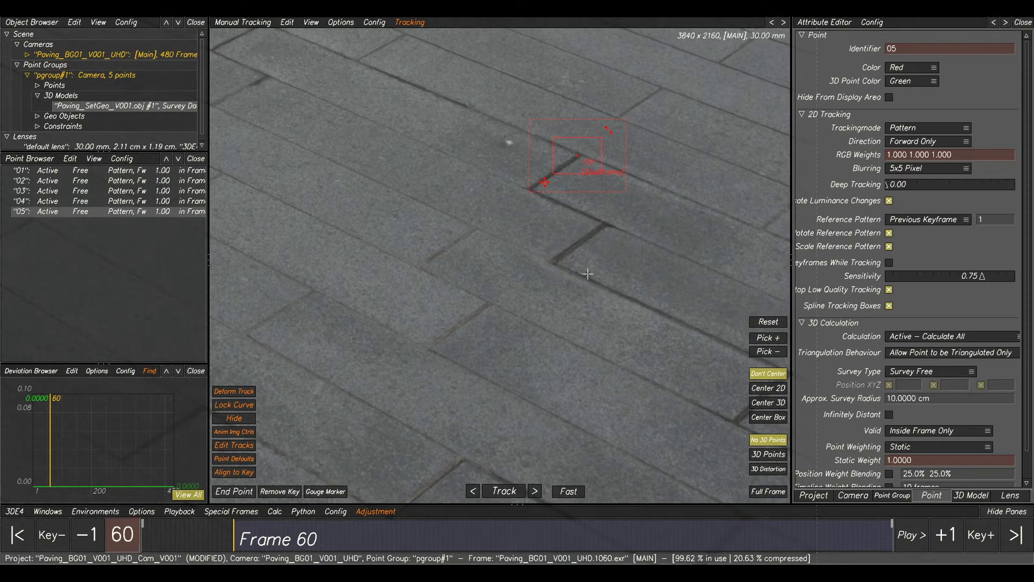
{"action": "scroll", "coordinate": [630, 236], "scroll_direction": "down", "scroll_amount": 2}
{"action": "middle_click_drag", "start_coordinate": [586, 182], "coordinate": [710, 239]}
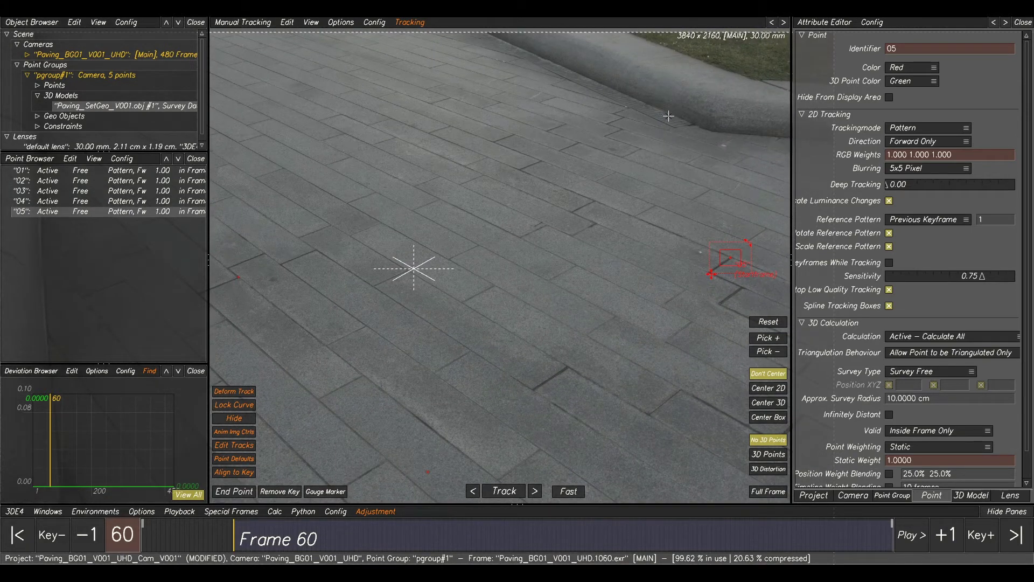
{"action": "middle_click_drag", "start_coordinate": [532, 272], "coordinate": [595, 229]}
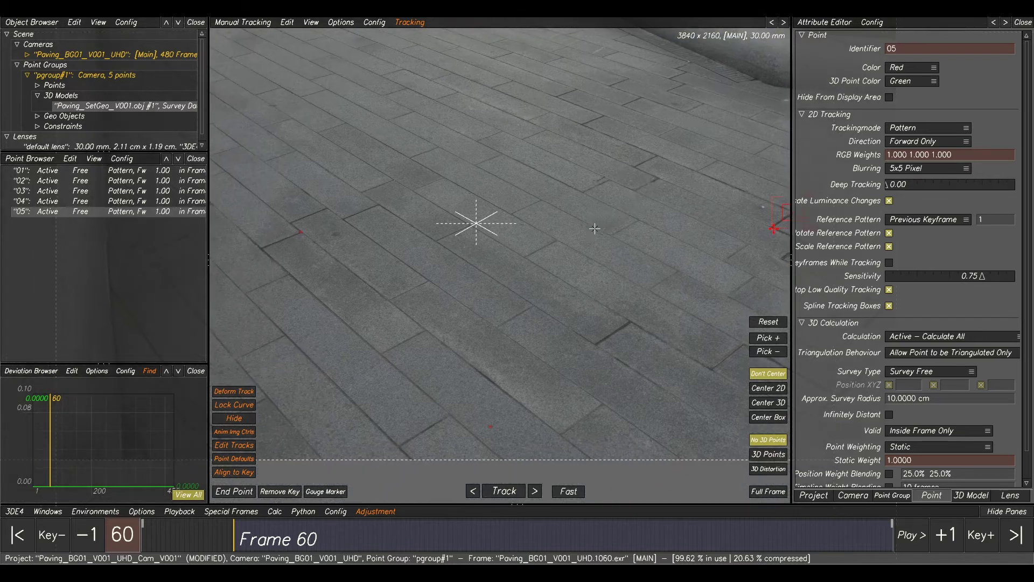
{"action": "scroll", "coordinate": [595, 228], "scroll_direction": "down", "scroll_amount": 1}
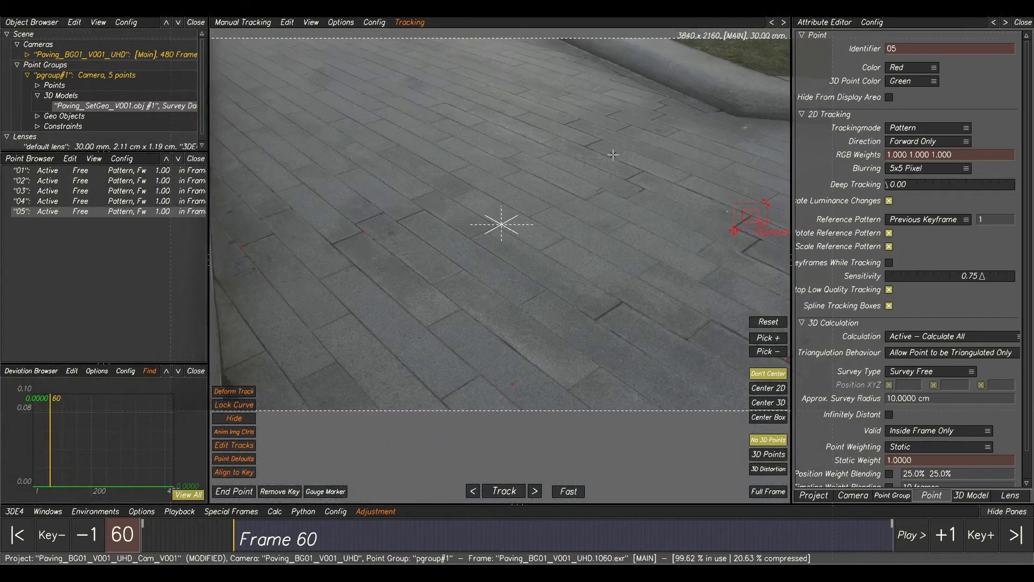
{"action": "middle_click_drag", "start_coordinate": [643, 169], "coordinate": [472, 206]}
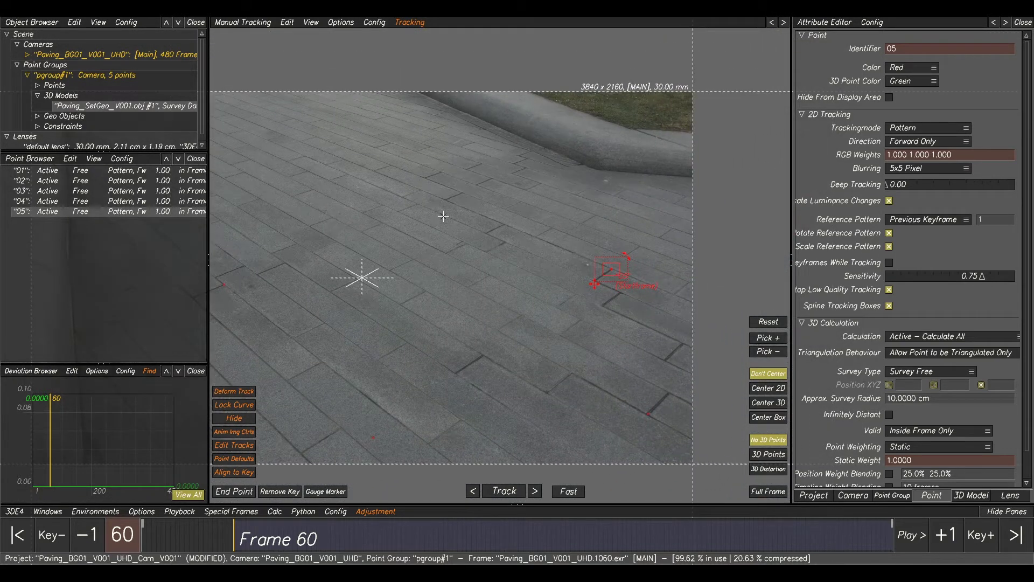
{"action": "scroll", "coordinate": [542, 179], "scroll_direction": "up", "scroll_amount": 5}
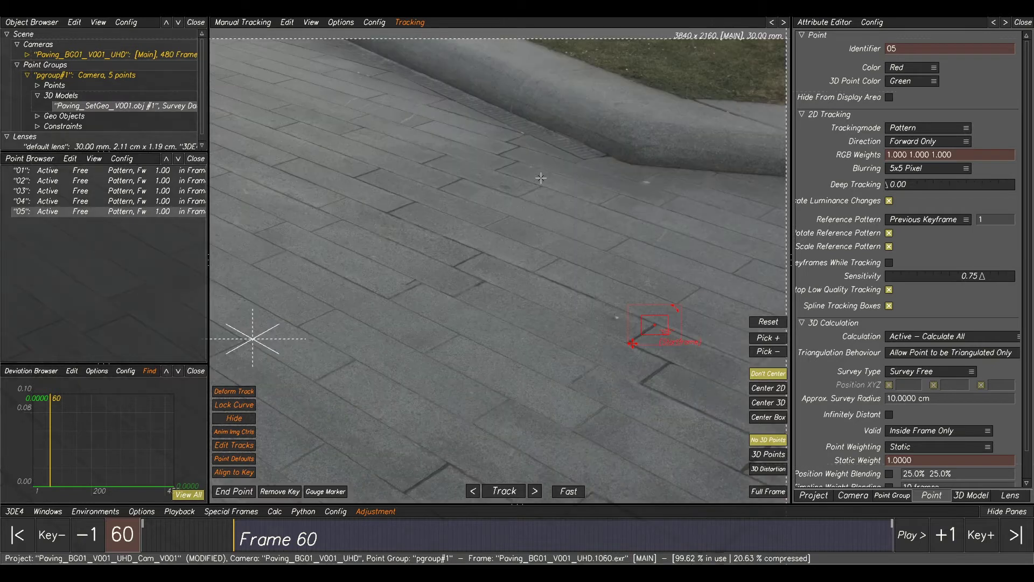
{"action": "left_click_drag", "start_coordinate": [538, 144], "coordinate": [575, 213], "text": "alt"}
{"action": "scroll", "coordinate": [565, 205], "scroll_direction": "up", "scroll_amount": 5}
{"action": "scroll", "coordinate": [555, 194], "scroll_direction": "up", "scroll_amount": 2}
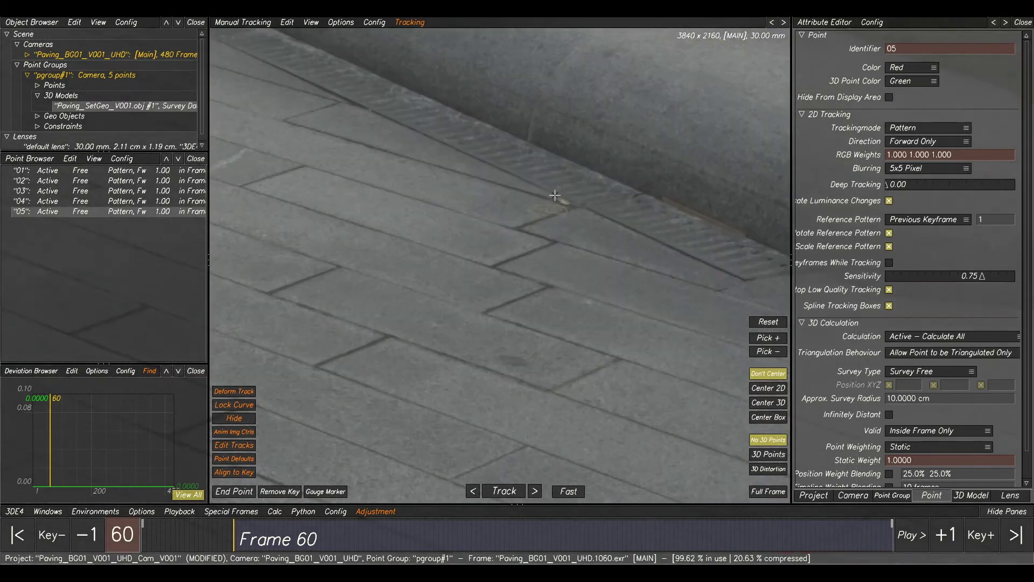
{"action": "middle_click_drag", "start_coordinate": [422, 187], "coordinate": [445, 151]}
{"action": "scroll", "coordinate": [659, 208], "scroll_direction": "up", "scroll_amount": 1}
{"action": "middle_click_drag", "start_coordinate": [579, 216], "coordinate": [557, 204]}
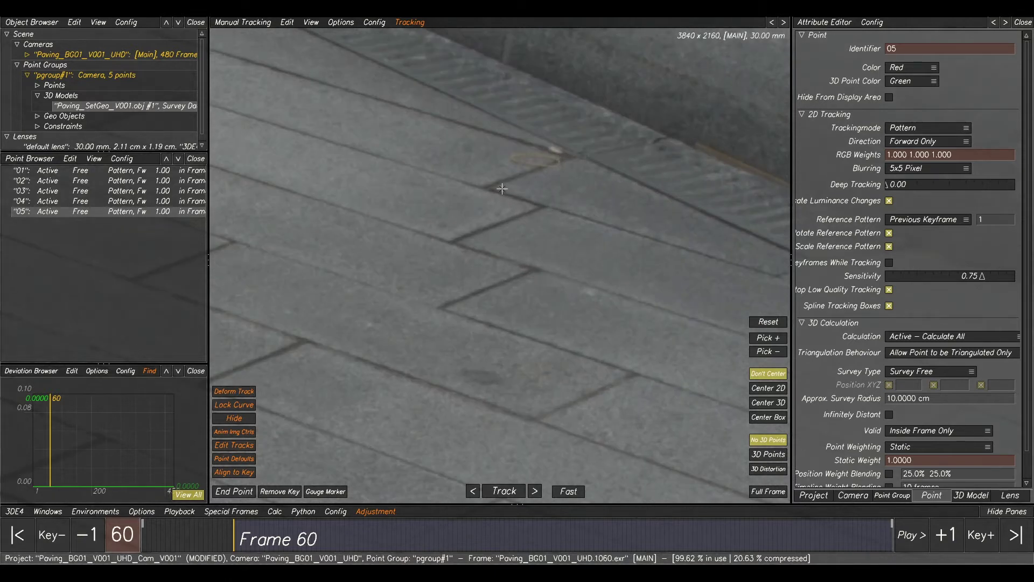
{"action": "left_click", "coordinate": [489, 187], "text": "ctrl"}
- Add a tracking point on the slab joint corner next to the small white specks, farther back along the curved kerb
{"action": "scroll", "coordinate": [566, 205], "scroll_direction": "down", "scroll_amount": 3}
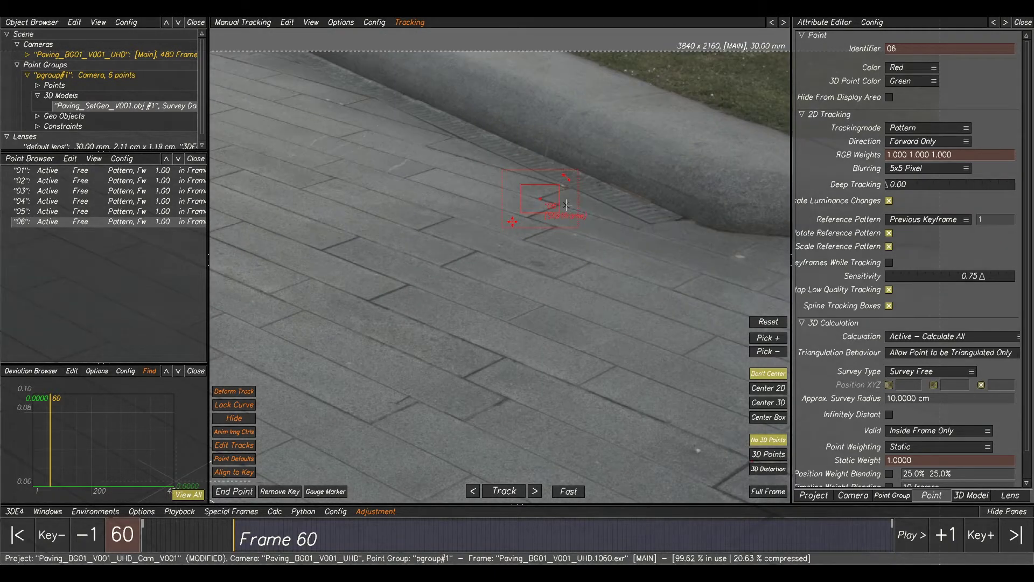
{"action": "middle_click_drag", "start_coordinate": [566, 205], "coordinate": [503, 377]}
{"action": "scroll", "coordinate": [639, 179], "scroll_direction": "up", "scroll_amount": 3}
{"action": "scroll", "coordinate": [640, 179], "scroll_direction": "up", "scroll_amount": 2}
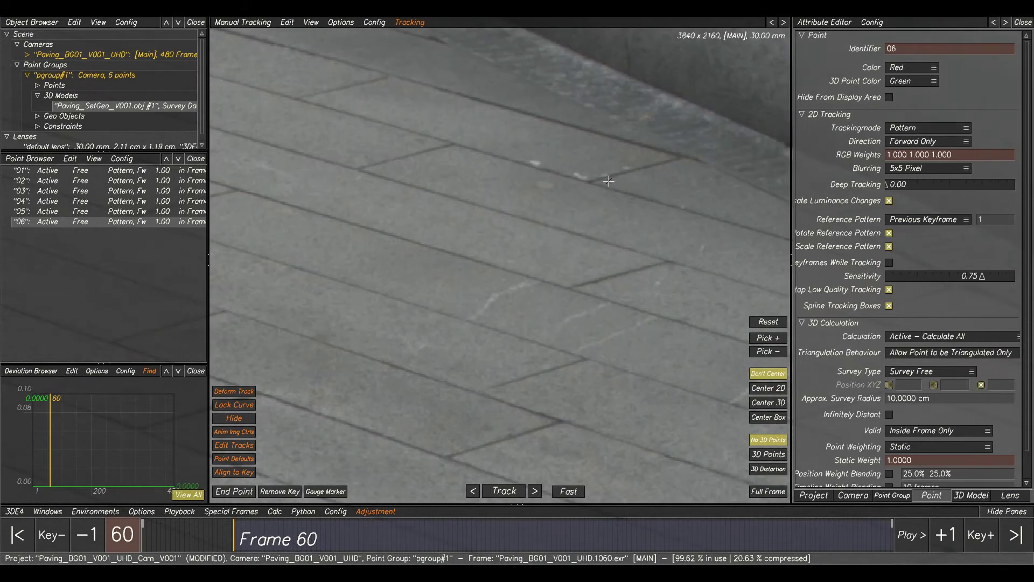
{"action": "left_click", "coordinate": [589, 182], "text": "ctrl"}
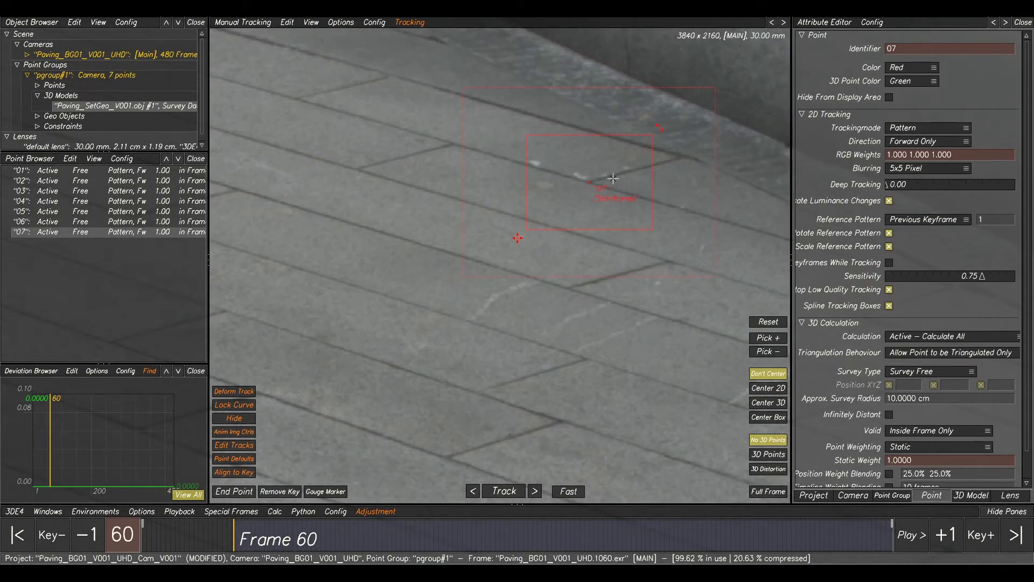
- Add a tracking point on the small dark spot on the slab near the plate's upper left corner
{"action": "scroll", "coordinate": [542, 170], "scroll_direction": "down", "scroll_amount": 4}
{"action": "middle_click_drag", "start_coordinate": [483, 267], "coordinate": [499, 260]}
{"action": "scroll", "coordinate": [569, 195], "scroll_direction": "up", "scroll_amount": 3}
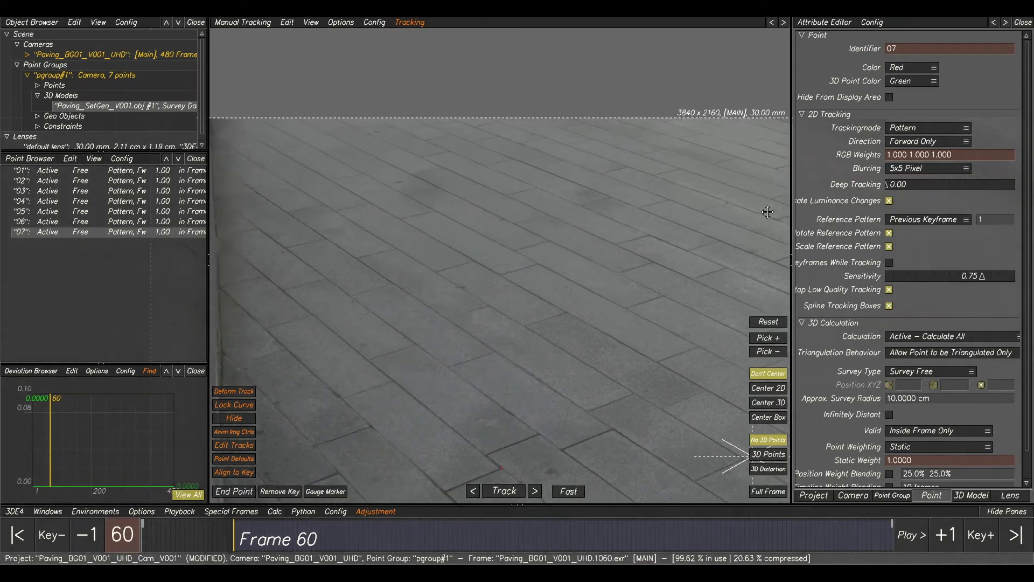
{"action": "scroll", "coordinate": [512, 180], "scroll_direction": "up", "scroll_amount": 4}
{"action": "scroll", "coordinate": [463, 176], "scroll_direction": "up", "scroll_amount": 2}
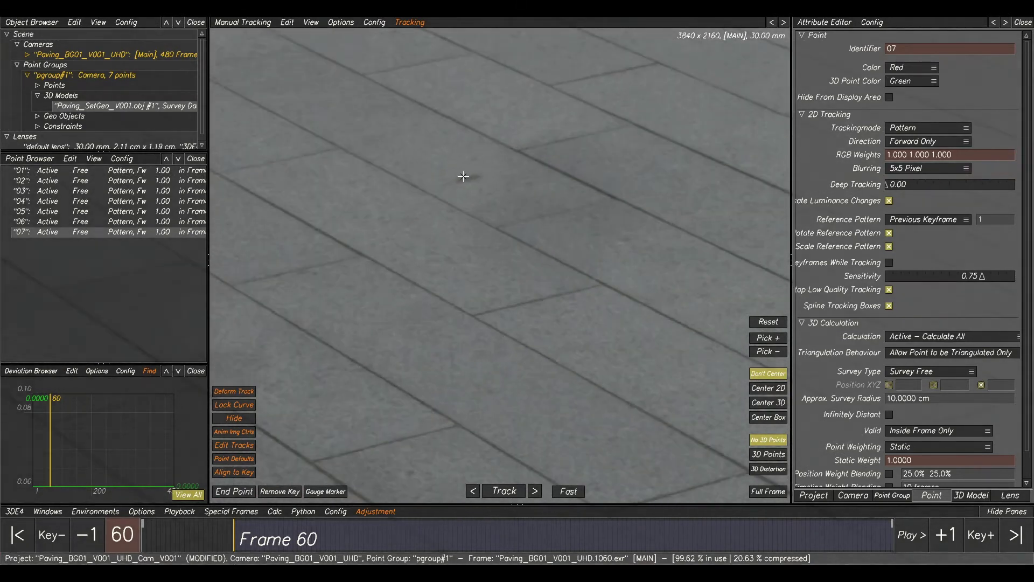
{"action": "left_click", "coordinate": [470, 179], "text": "ctrl"}
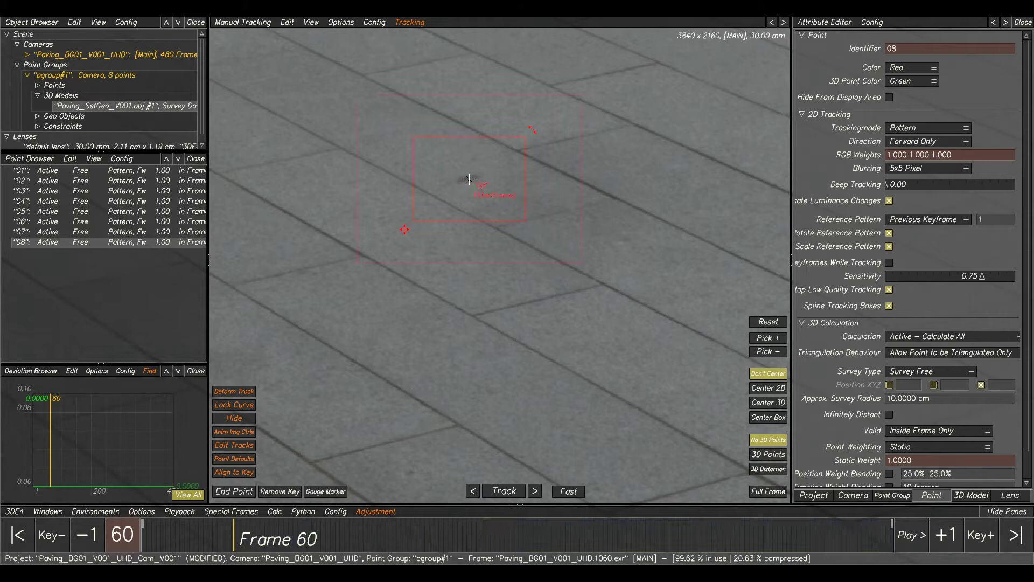
- Select points 01 to 08 to review their distribution across the plate, and clear the selection
{"action": "scroll", "coordinate": [469, 179], "scroll_direction": "down", "scroll_amount": 6}
{"action": "middle_click_drag", "start_coordinate": [415, 181], "coordinate": [345, 163]}
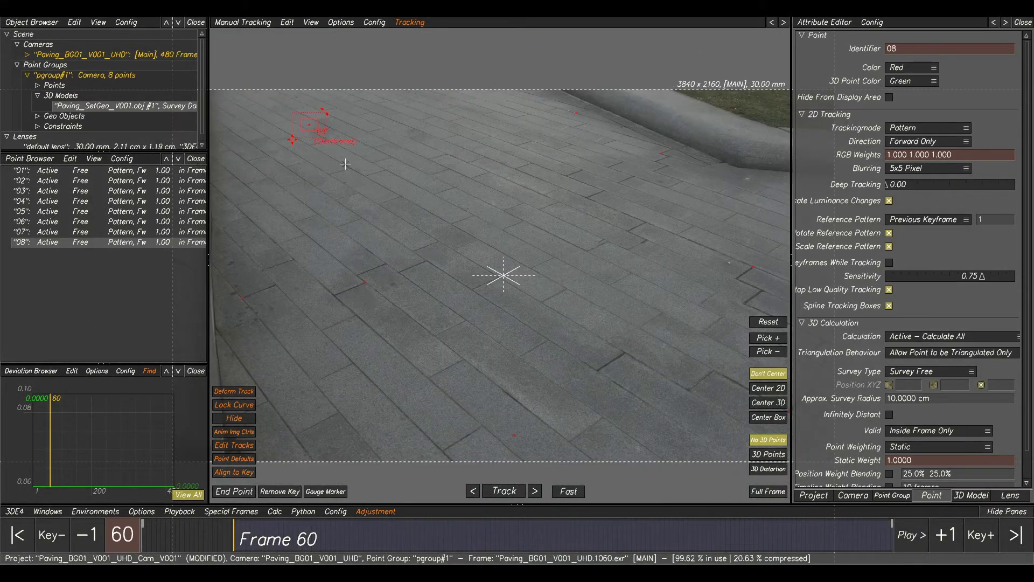
{"action": "left_click", "coordinate": [89, 172]}
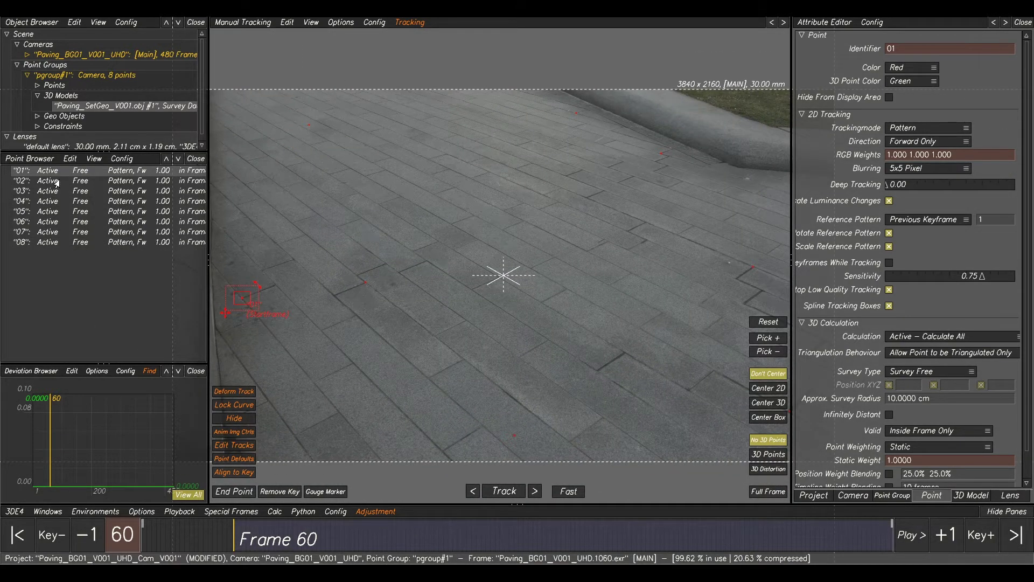
{"action": "left_click", "coordinate": [80, 245], "text": "shift"}
{"action": "scroll", "coordinate": [610, 264], "scroll_direction": "down", "scroll_amount": 4}
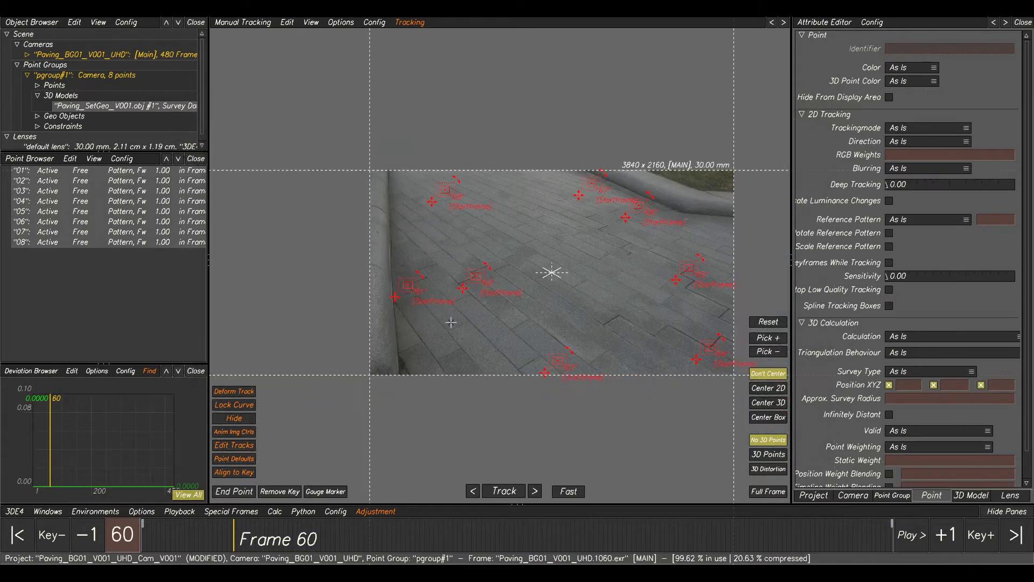
{"action": "scroll", "coordinate": [579, 265], "scroll_direction": "up", "scroll_amount": 4}
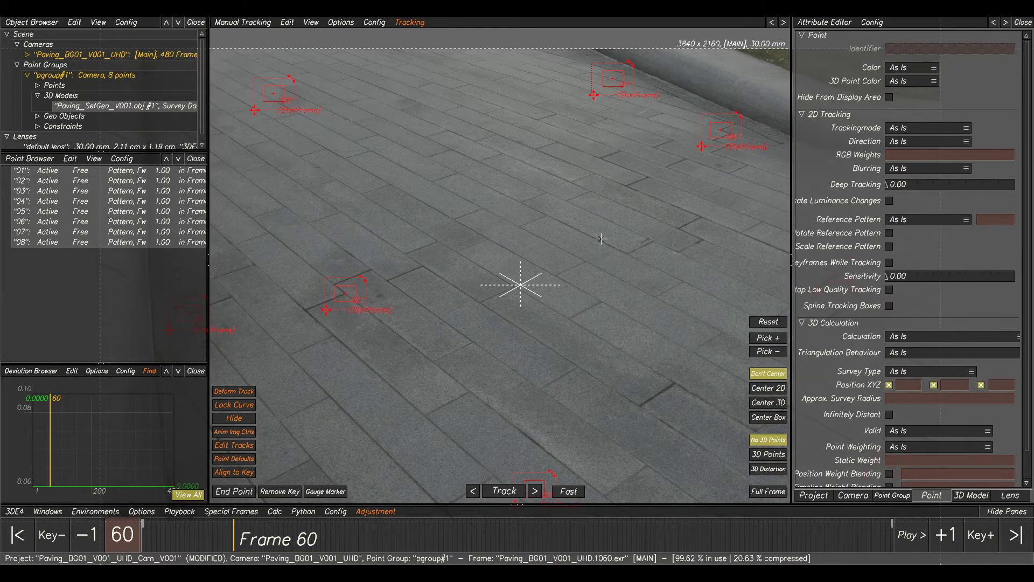
{"action": "scroll", "coordinate": [528, 237], "scroll_direction": "up", "scroll_amount": 2}
{"action": "scroll", "coordinate": [571, 241], "scroll_direction": "down", "scroll_amount": 2}
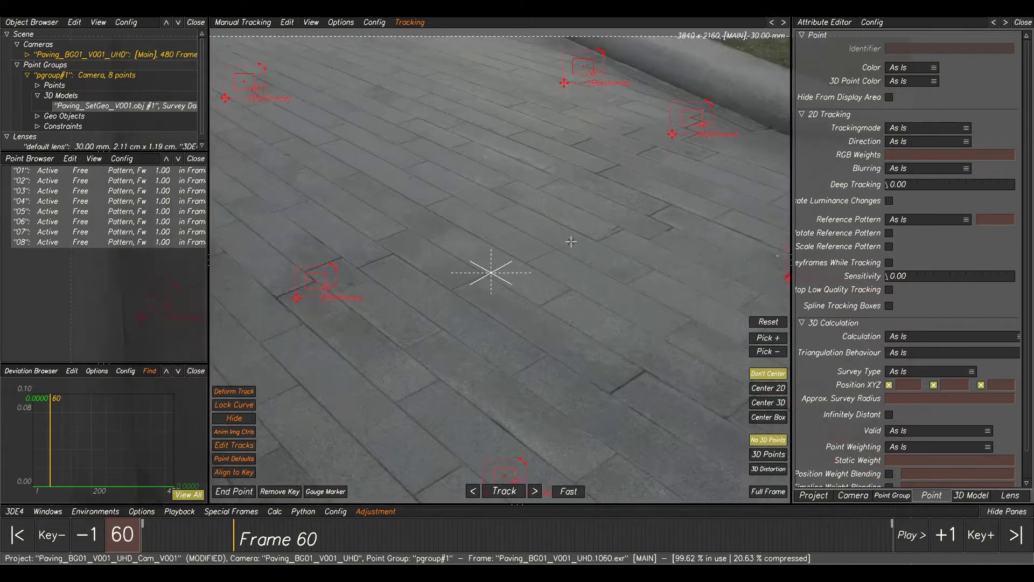
{"action": "scroll", "coordinate": [571, 241], "scroll_direction": "up", "scroll_amount": 2}
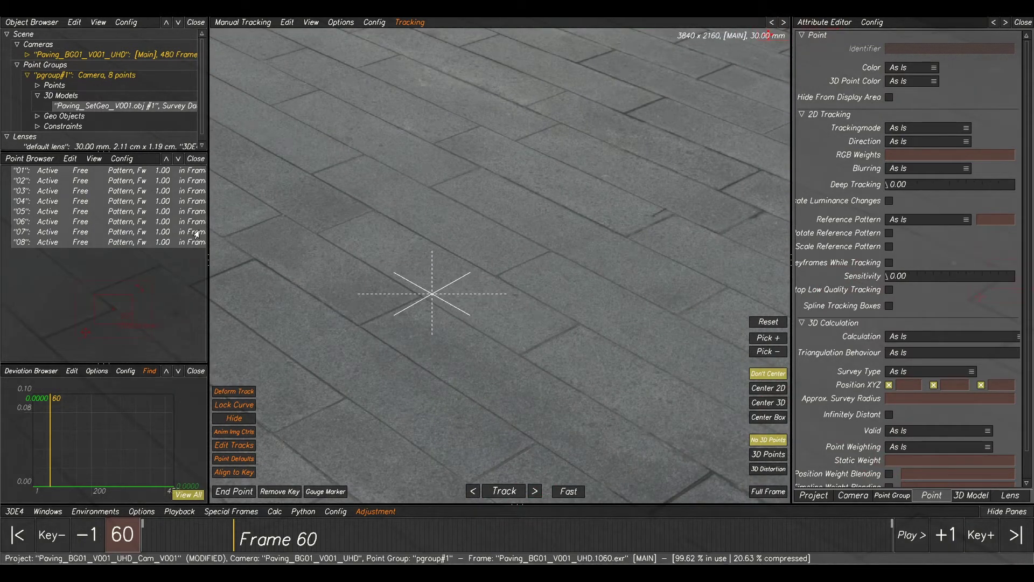
{"action": "left_click", "coordinate": [356, 239]}
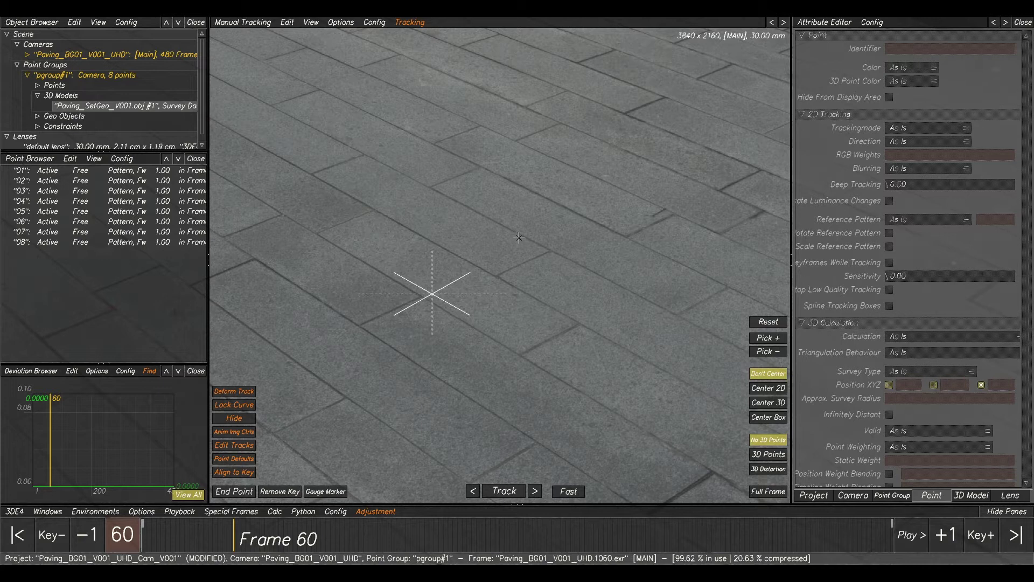
- Add a tracking point on the slab joint corner just right of the plate's centre
{"action": "scroll", "coordinate": [519, 237], "scroll_direction": "down", "scroll_amount": 4}
{"action": "scroll", "coordinate": [507, 235], "scroll_direction": "up", "scroll_amount": 4}
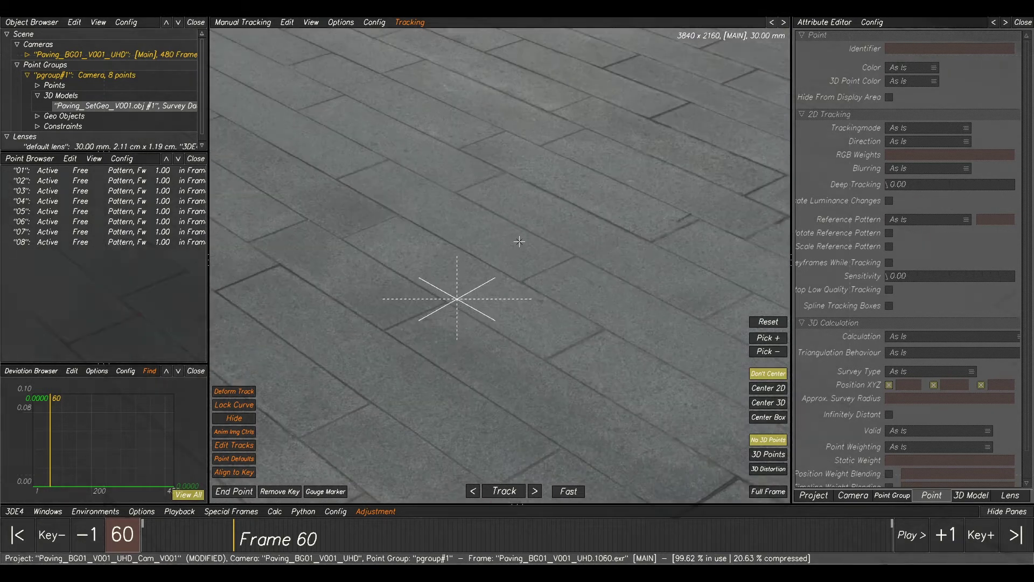
{"action": "left_click", "coordinate": [523, 299], "text": "ctrl"}
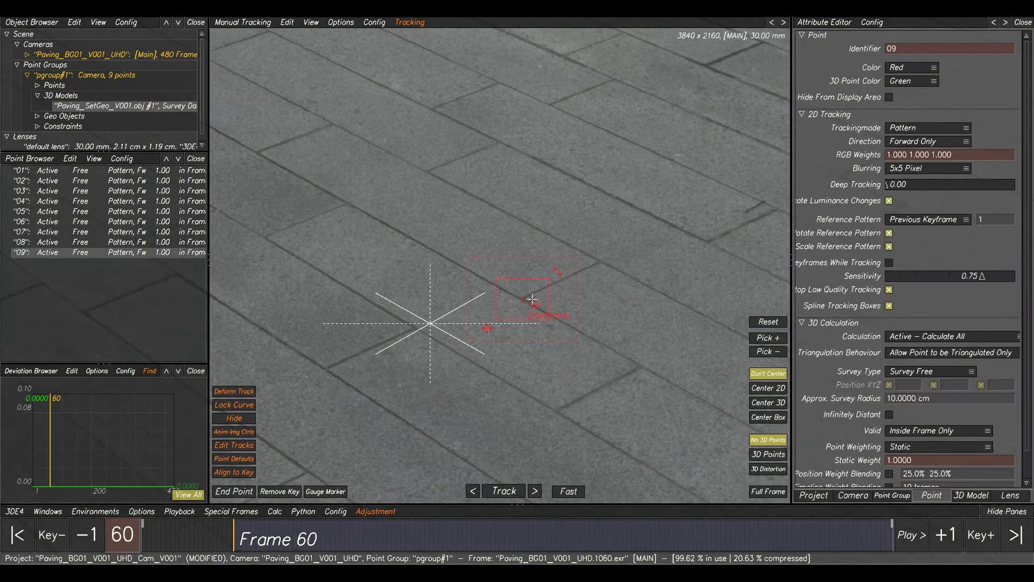
- Add a tracking point on the slab joint corner in the upper middle of the plate, above the plate's centre
{"action": "scroll", "coordinate": [525, 286], "scroll_direction": "down", "scroll_amount": 4}
{"action": "scroll", "coordinate": [527, 258], "scroll_direction": "up", "scroll_amount": 5}
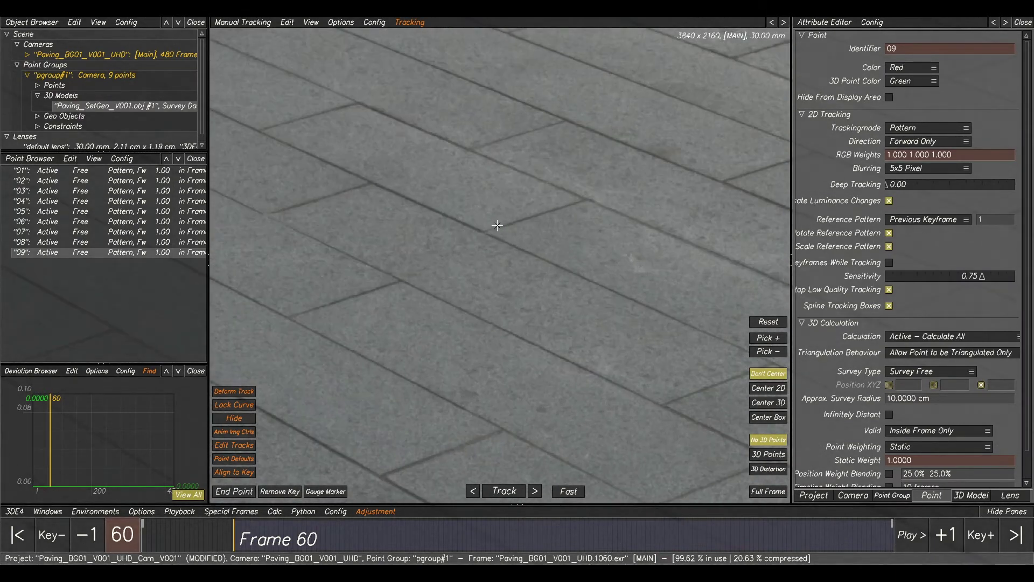
{"action": "left_click", "coordinate": [371, 182], "text": "ctrl"}
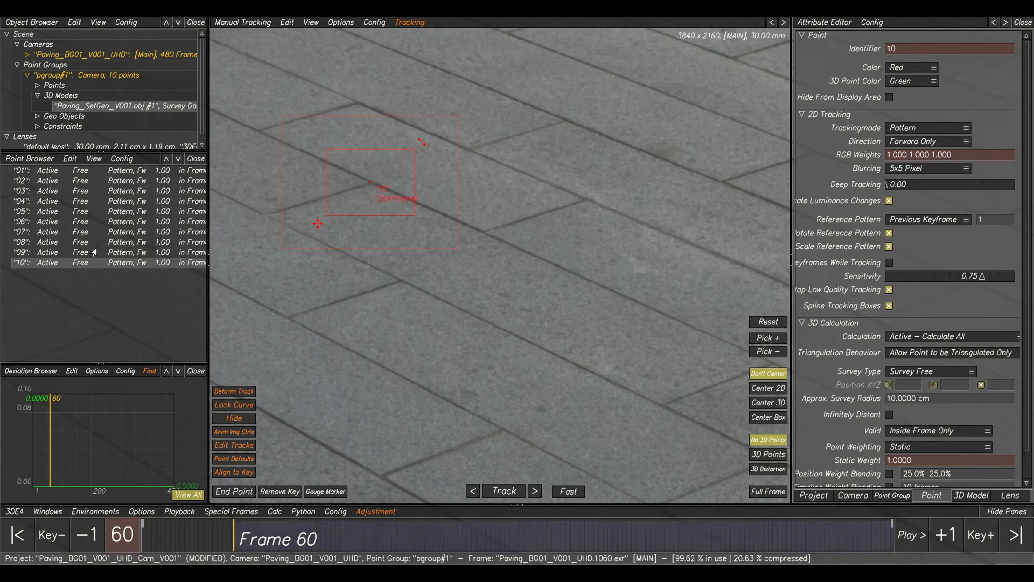
- Select point 01 and examine its placement on the joint corner beside the left kerb
{"action": "scroll", "coordinate": [465, 215], "scroll_direction": "down", "scroll_amount": 2}
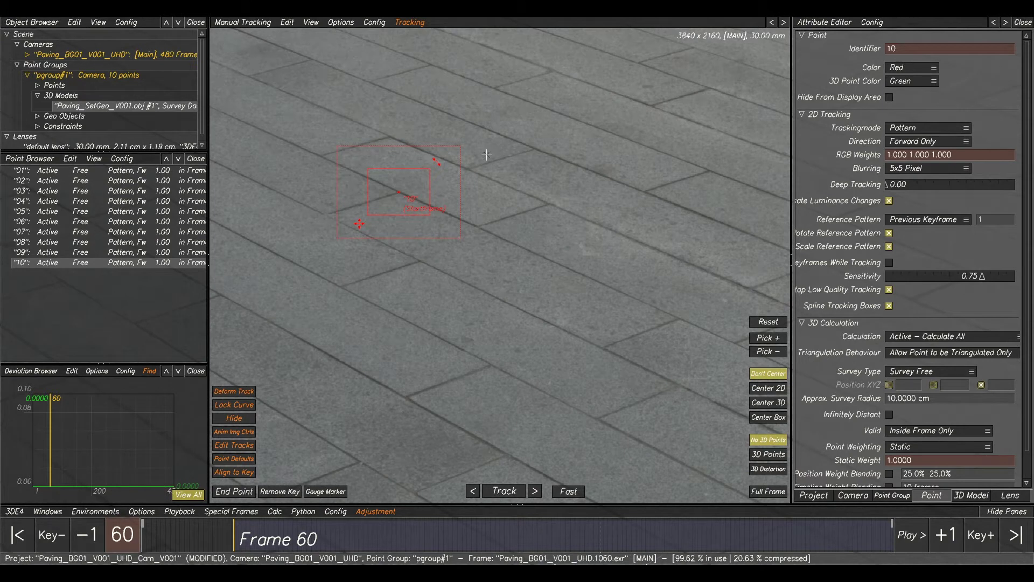
{"action": "scroll", "coordinate": [627, 173], "scroll_direction": "down", "scroll_amount": 1}
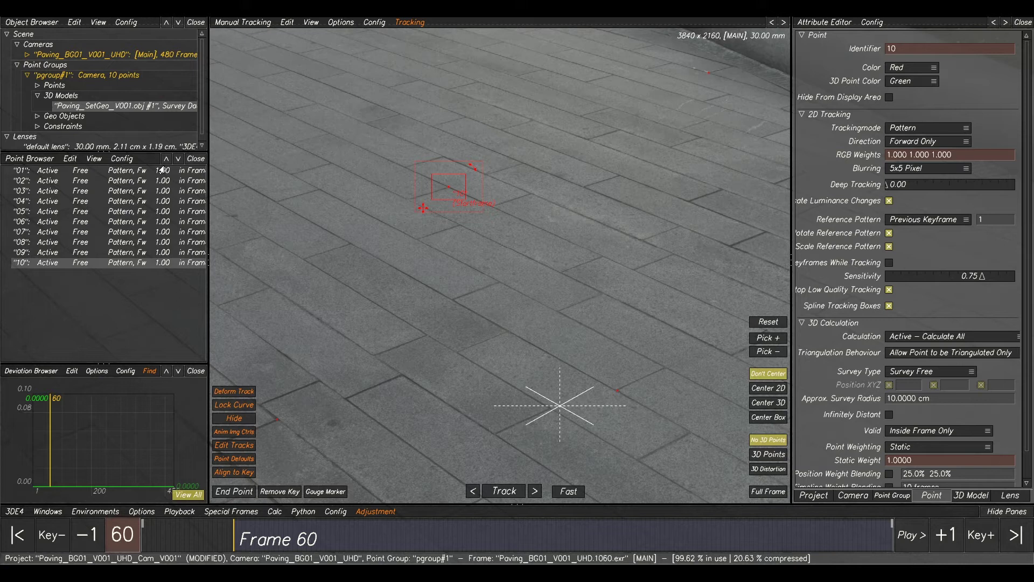
{"action": "key", "text": "f"}
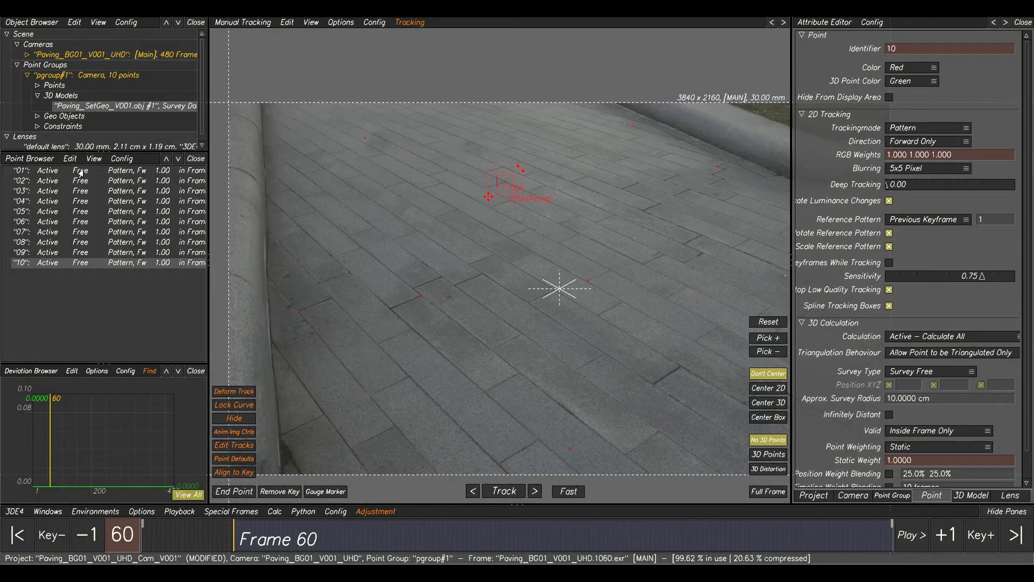
{"action": "left_click", "coordinate": [81, 172]}
{"action": "scroll", "coordinate": [462, 263], "scroll_direction": "up", "scroll_amount": 4}
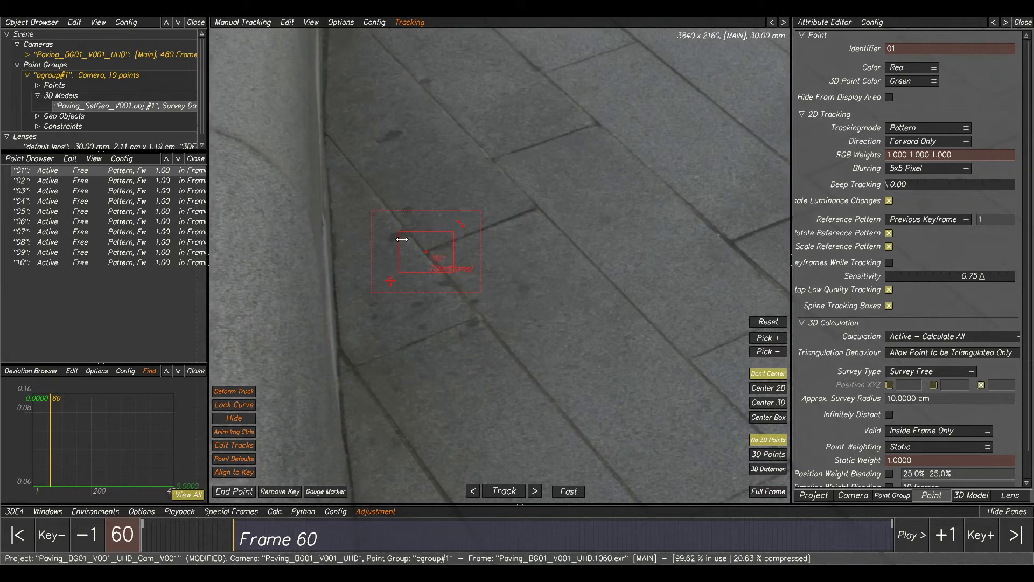
{"action": "scroll", "coordinate": [401, 240], "scroll_direction": "up", "scroll_amount": 1}
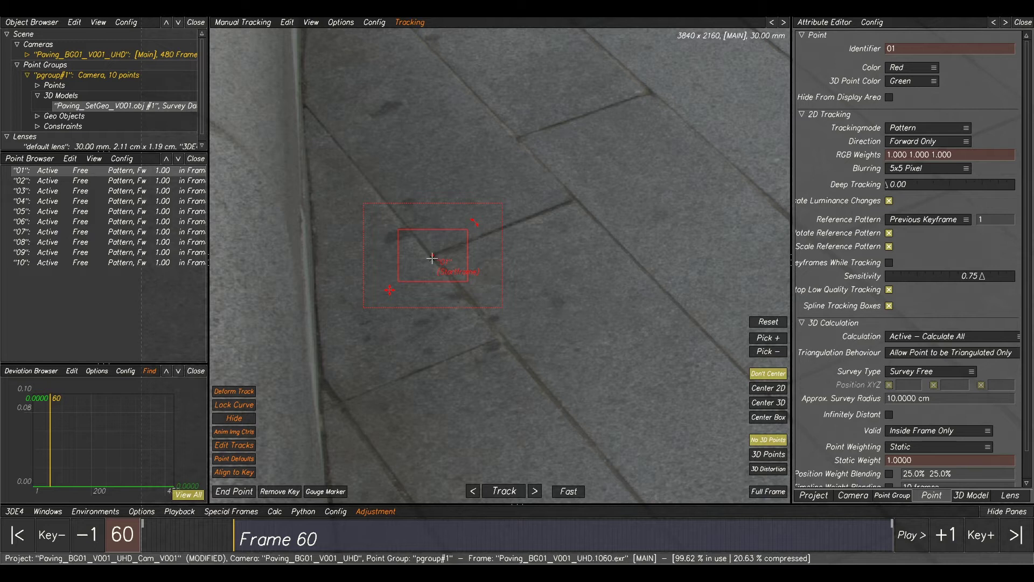
{"action": "scroll", "coordinate": [435, 255], "scroll_direction": "down", "scroll_amount": 1}
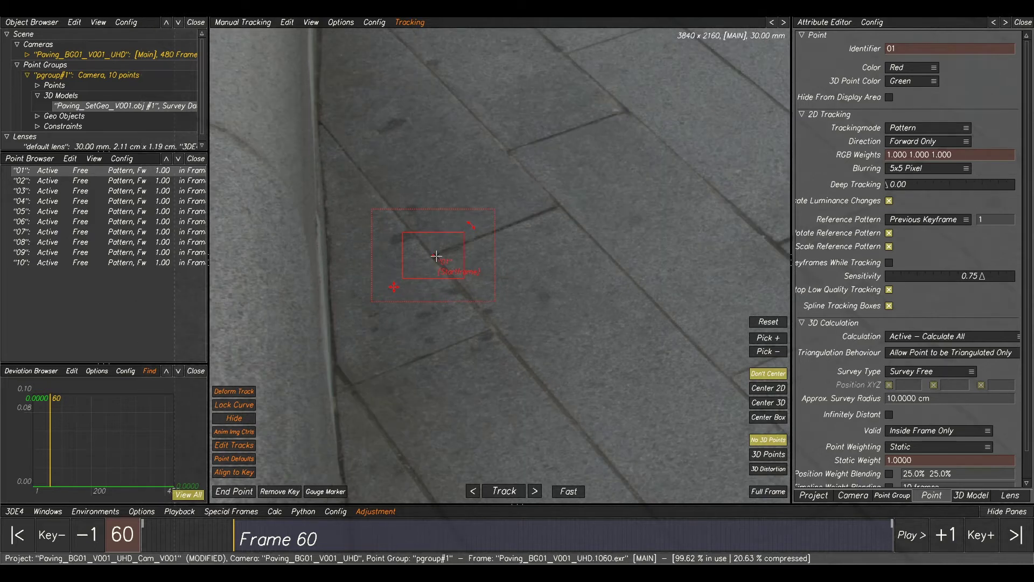
- Switch to the lineup view and examine the area around point 01 beside the left kerb
{"action": "key", "text": "F3"}
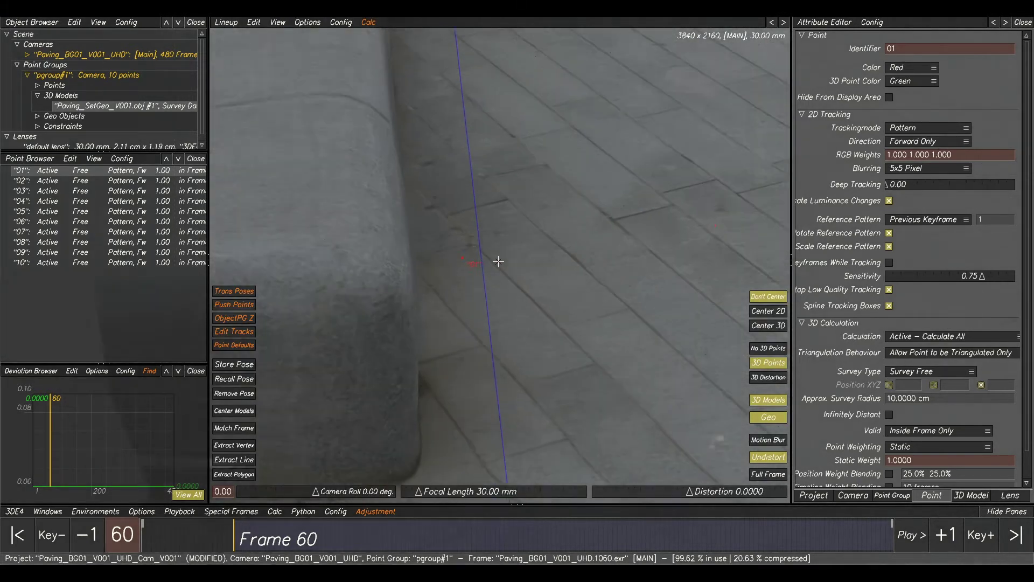
{"action": "scroll", "coordinate": [419, 237], "scroll_direction": "down", "scroll_amount": 4}
{"action": "scroll", "coordinate": [345, 184], "scroll_direction": "up", "scroll_amount": 3}
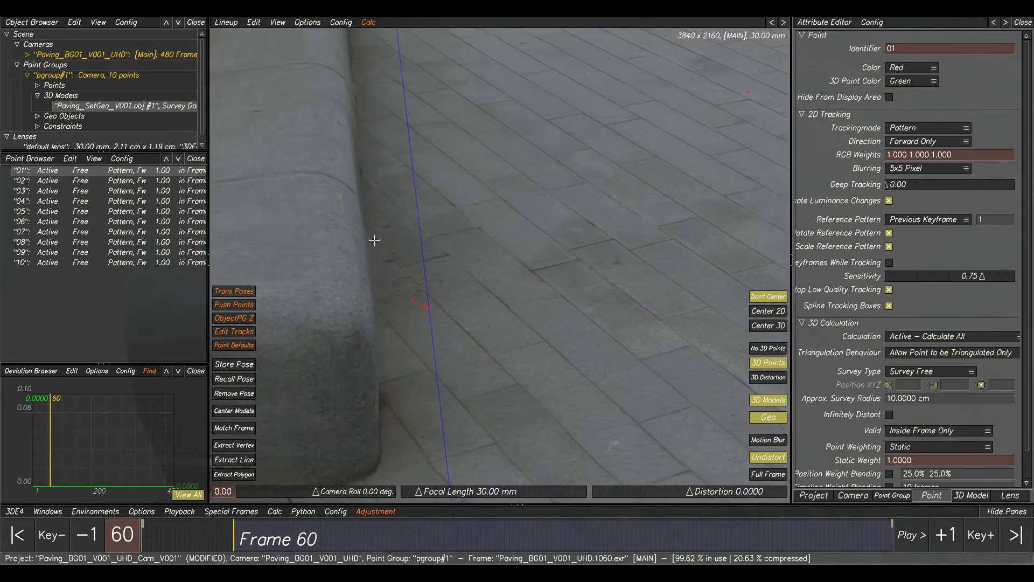
- Extract point 01's survey position from the paving model's polygon at the matching slab joint corner beside the left kerb
{"action": "scroll", "coordinate": [415, 277], "scroll_direction": "up", "scroll_amount": 2}
{"action": "middle_click_drag", "start_coordinate": [356, 254], "coordinate": [388, 258]}
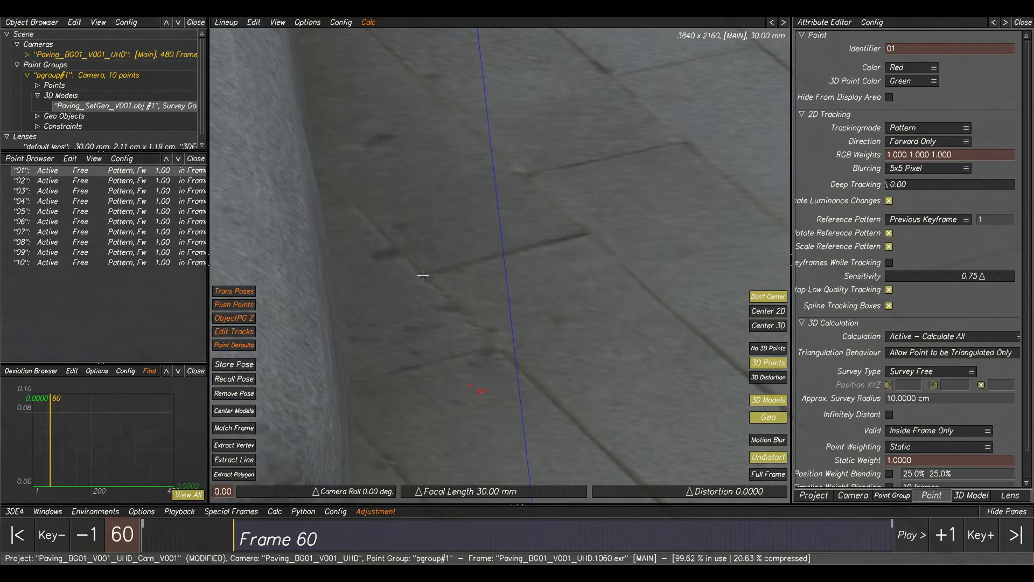
{"action": "left_click", "coordinate": [226, 475]}
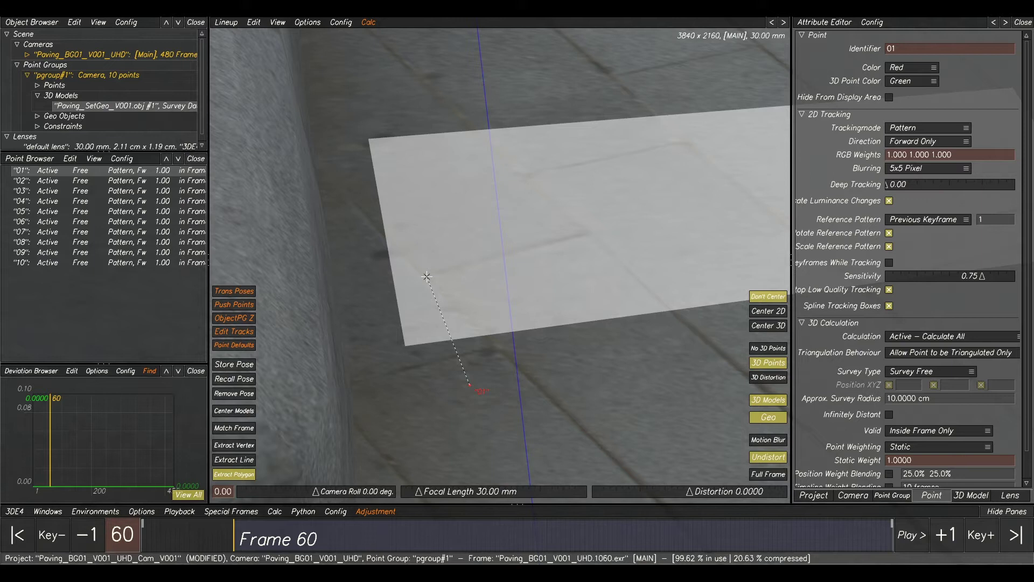
{"action": "left_click", "coordinate": [426, 276]}
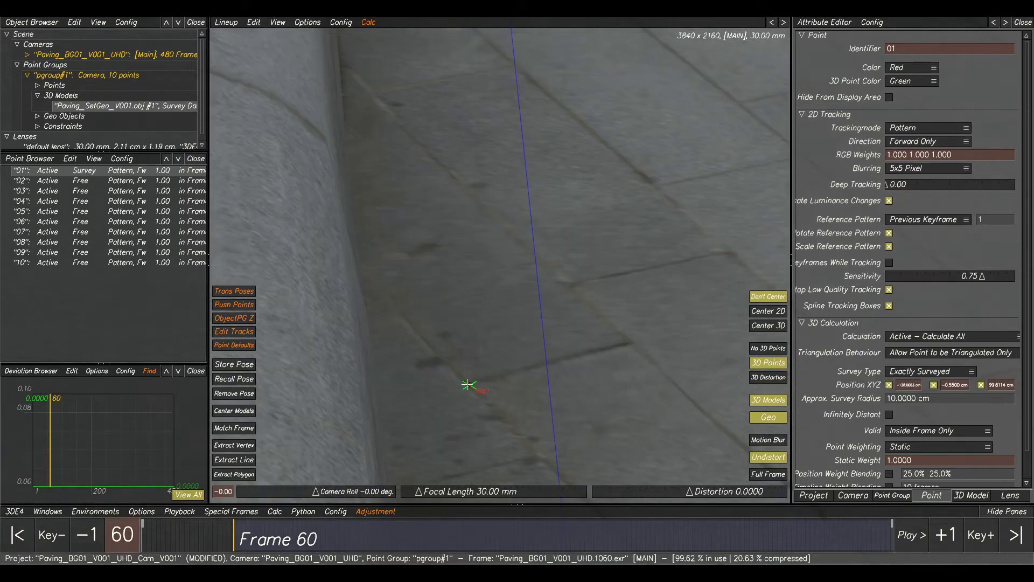
{"action": "middle_click_drag", "start_coordinate": [586, 405], "coordinate": [419, 304]}
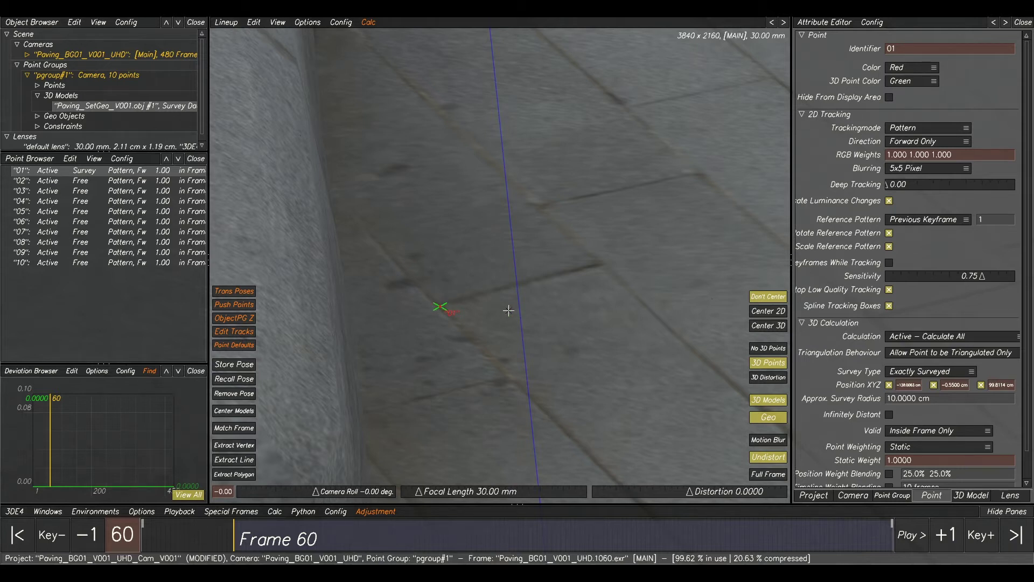
- Inspect point 01's surveyed position on the paving model in 3D orientation, and review its tracking area in the manual tracking view
{"action": "key", "text": "F6"}
{"action": "left_click_drag", "start_coordinate": [483, 313], "coordinate": [363, 245]}
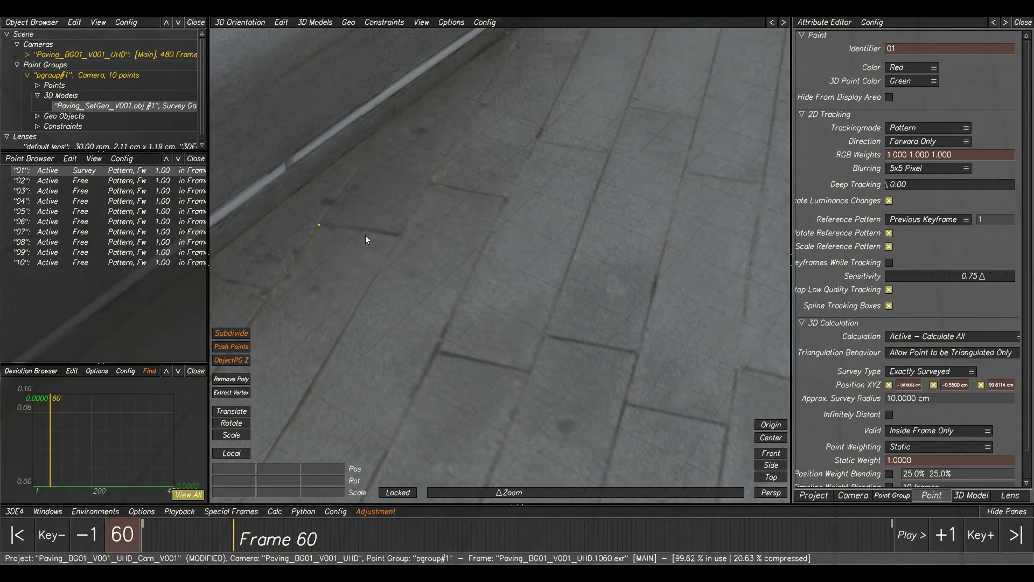
{"action": "key", "text": "F1"}
{"action": "scroll", "coordinate": [475, 210], "scroll_direction": "down", "scroll_amount": 2}
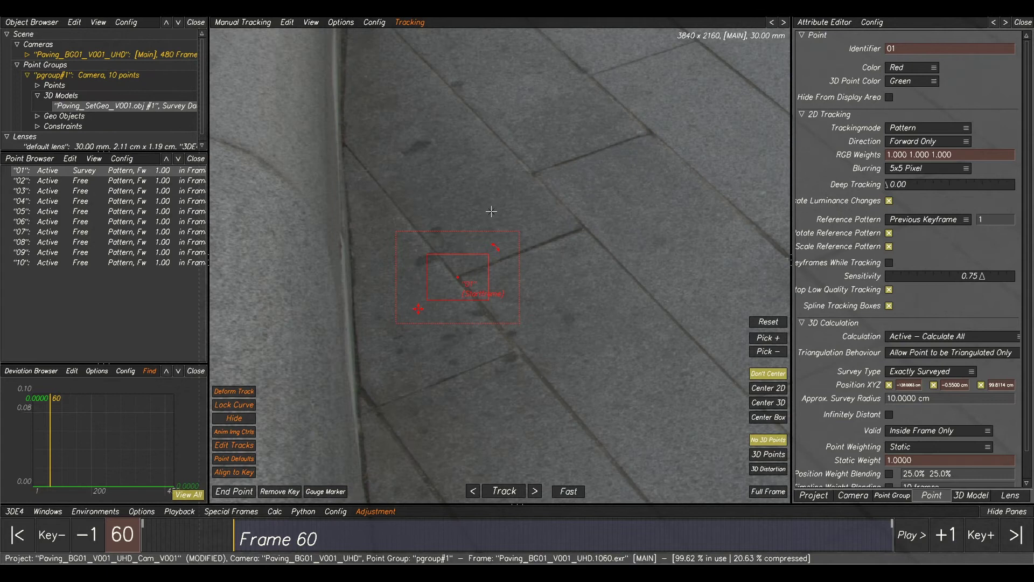
{"action": "scroll", "coordinate": [539, 245], "scroll_direction": "down", "scroll_amount": 2}
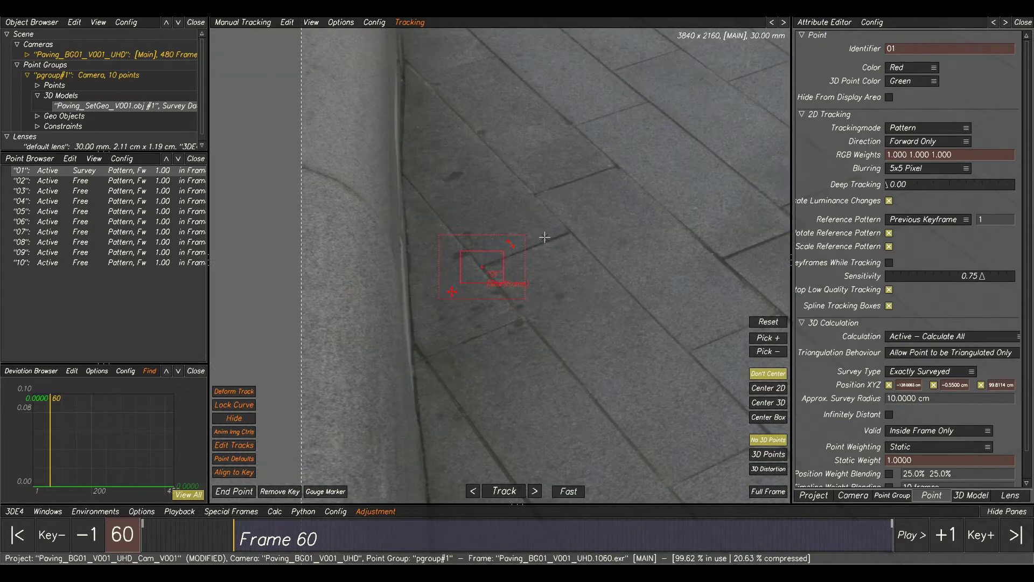
{"action": "scroll", "coordinate": [544, 237], "scroll_direction": "down", "scroll_amount": 1}
{"action": "scroll", "coordinate": [566, 237], "scroll_direction": "down", "scroll_amount": 1}
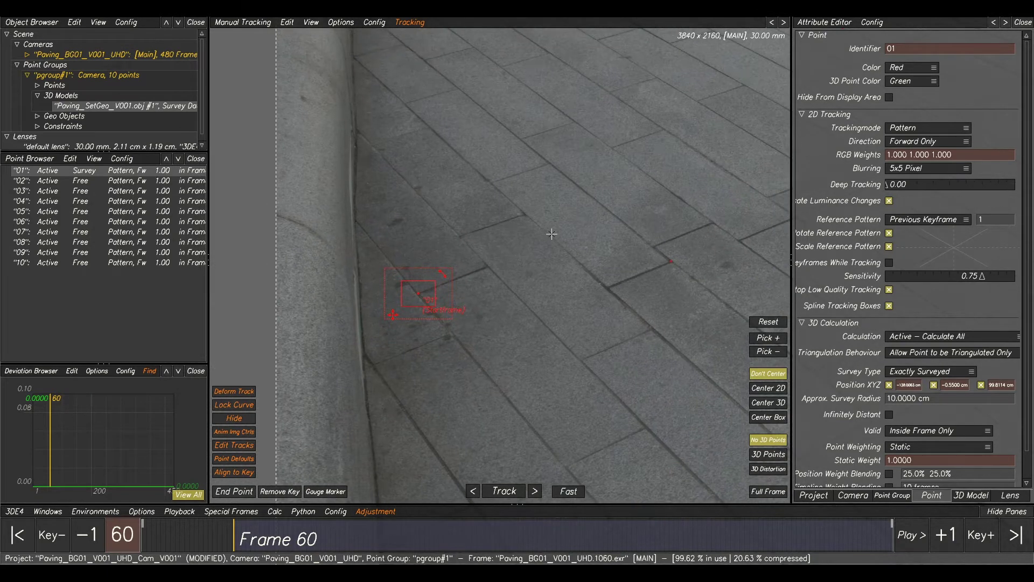
- Select point 02 and compare its joint corner in the plate with the paving model in the lineup view
{"action": "left_click", "coordinate": [49, 181]}
{"action": "scroll", "coordinate": [587, 226], "scroll_direction": "down", "scroll_amount": 1}
{"action": "middle_click_drag", "start_coordinate": [587, 226], "coordinate": [480, 230]}
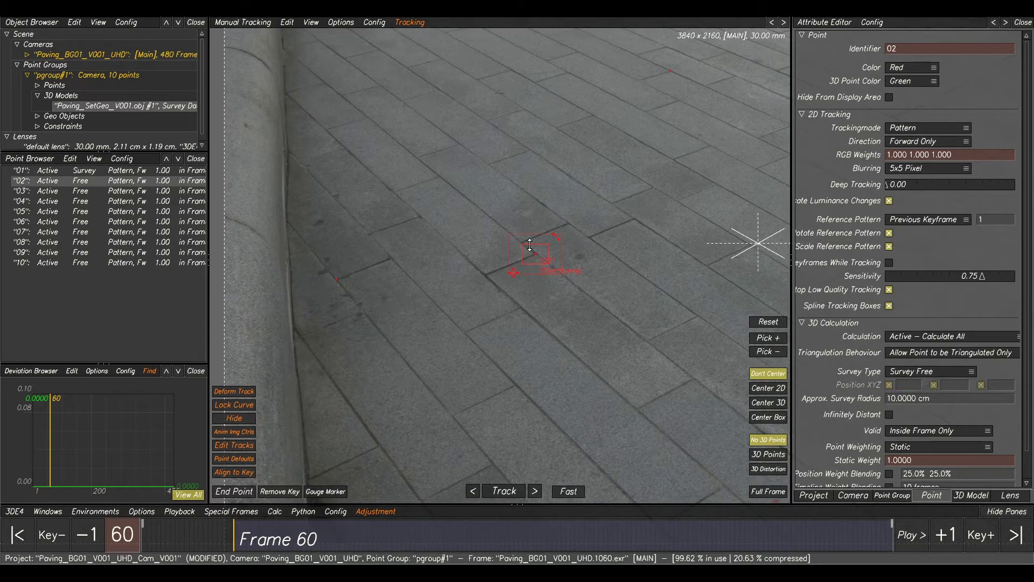
{"action": "scroll", "coordinate": [541, 253], "scroll_direction": "up", "scroll_amount": 2}
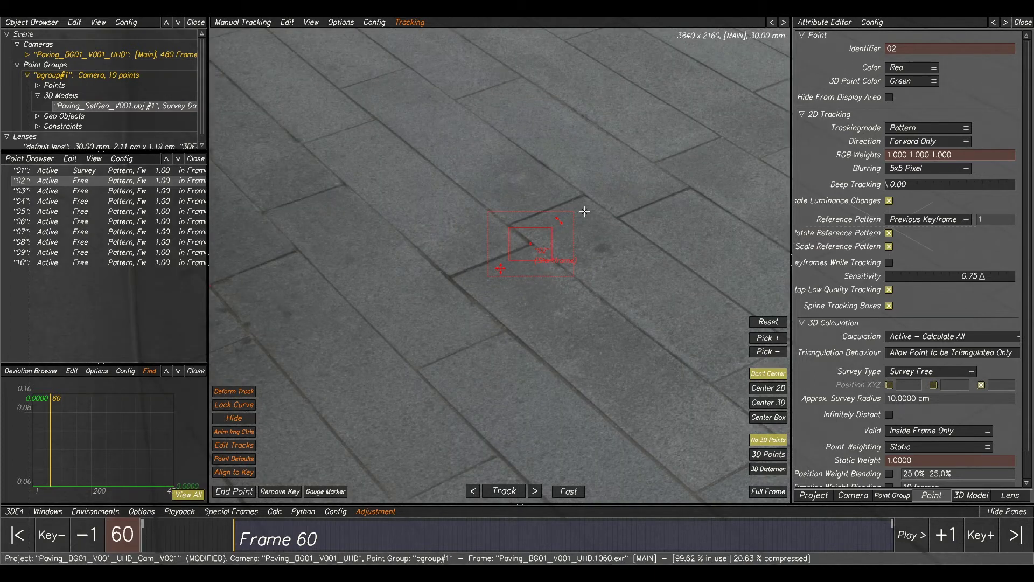
{"action": "key", "text": "F2"}
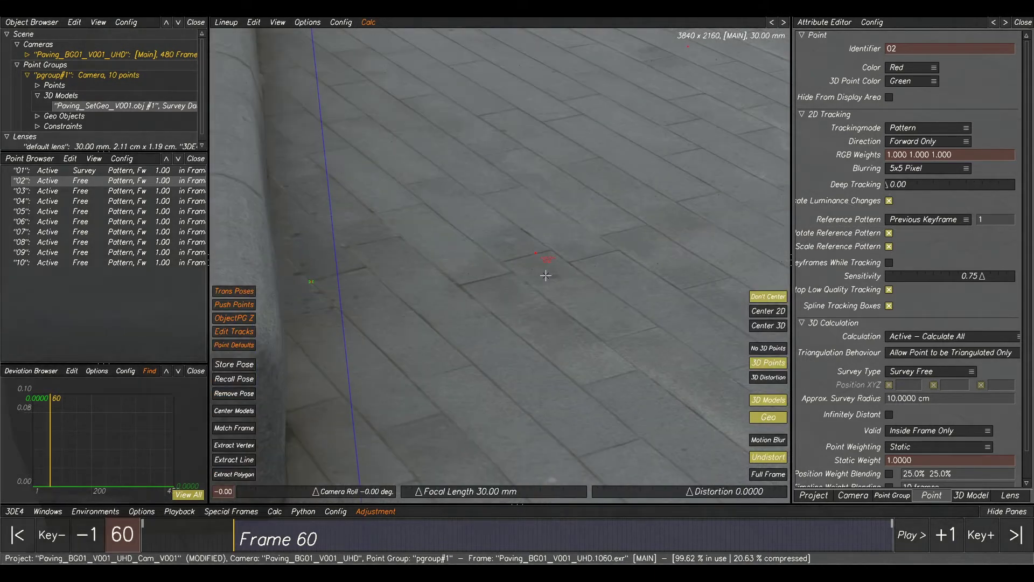
{"action": "key", "text": "F1"}
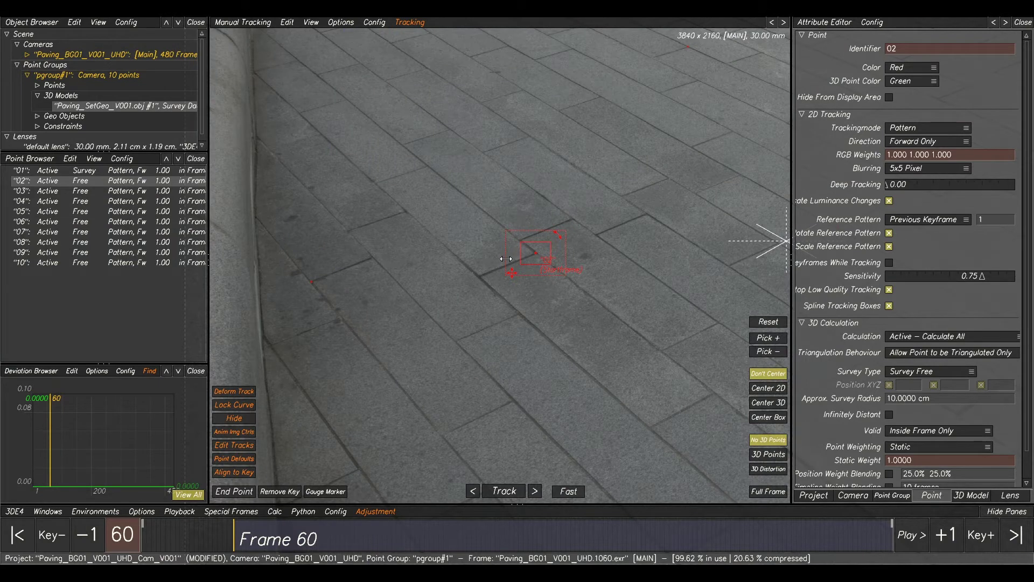
{"action": "key", "text": "F2"}
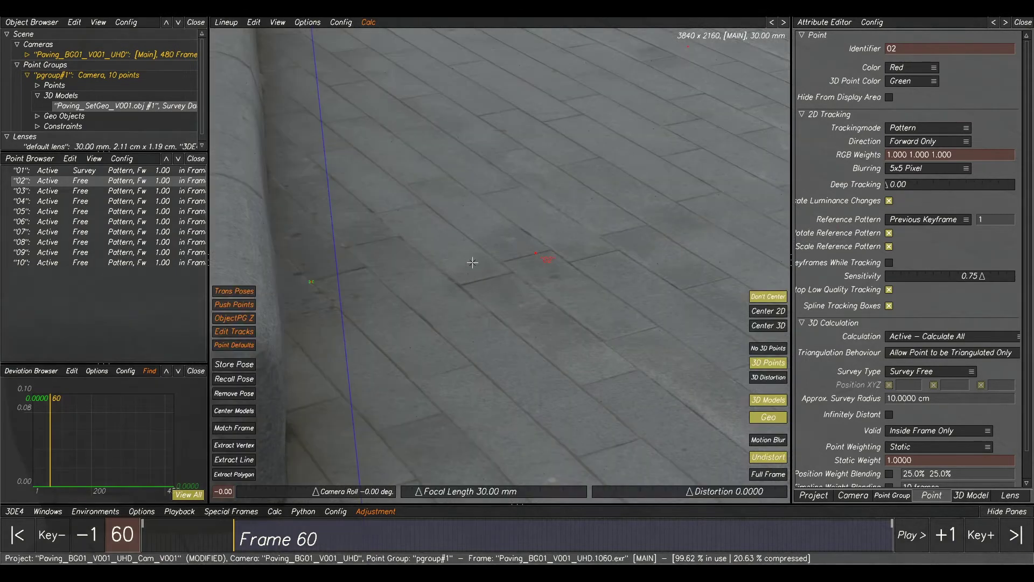
{"action": "key", "text": "F1"}
{"action": "key", "text": "F2"}
- Extract point 02's survey position from the paving model's polygon at the matching slab joint corner
{"action": "scroll", "coordinate": [514, 271], "scroll_direction": "up", "scroll_amount": 2}
{"action": "scroll", "coordinate": [514, 271], "scroll_direction": "up", "scroll_amount": 1}
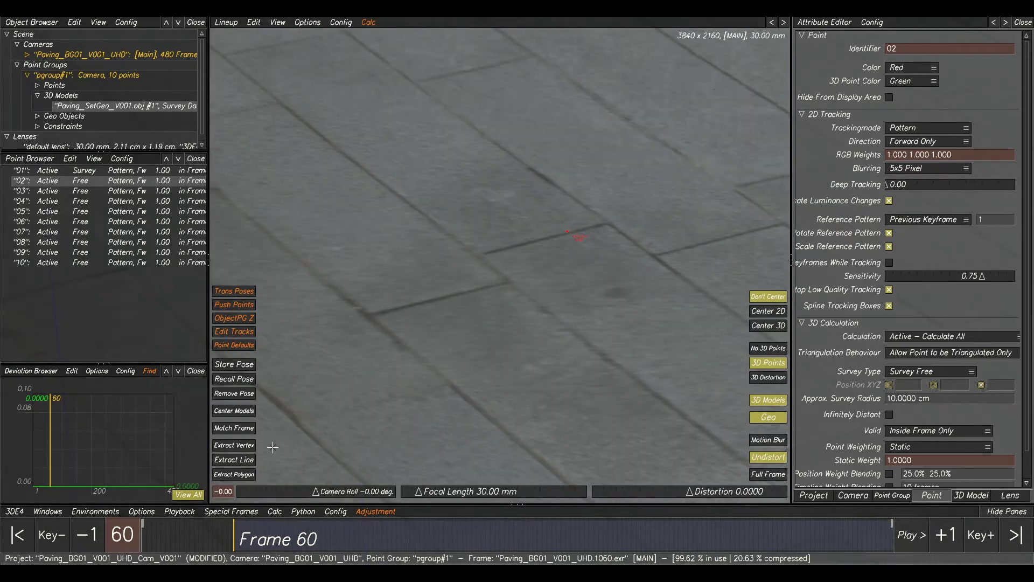
{"action": "left_click", "coordinate": [242, 477]}
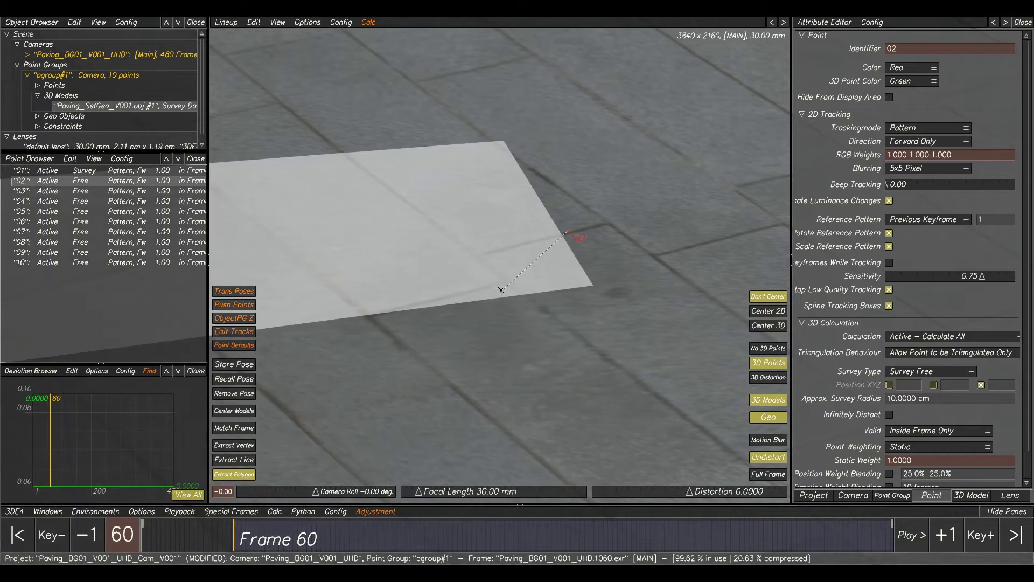
{"action": "left_click", "coordinate": [508, 280]}
{"action": "scroll", "coordinate": [507, 278], "scroll_direction": "down", "scroll_amount": 2}
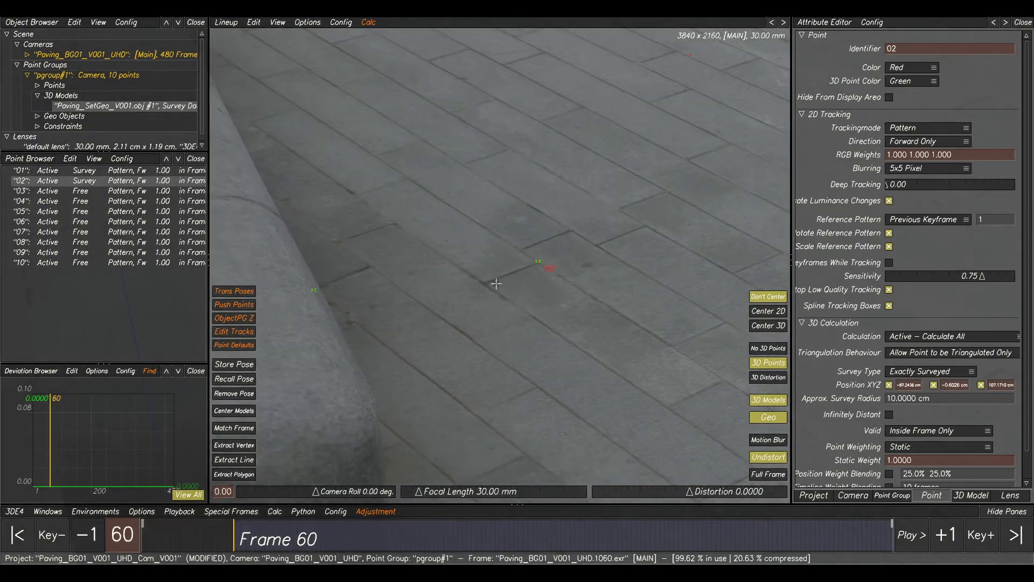
{"action": "scroll", "coordinate": [536, 268], "scroll_direction": "down", "scroll_amount": 2}
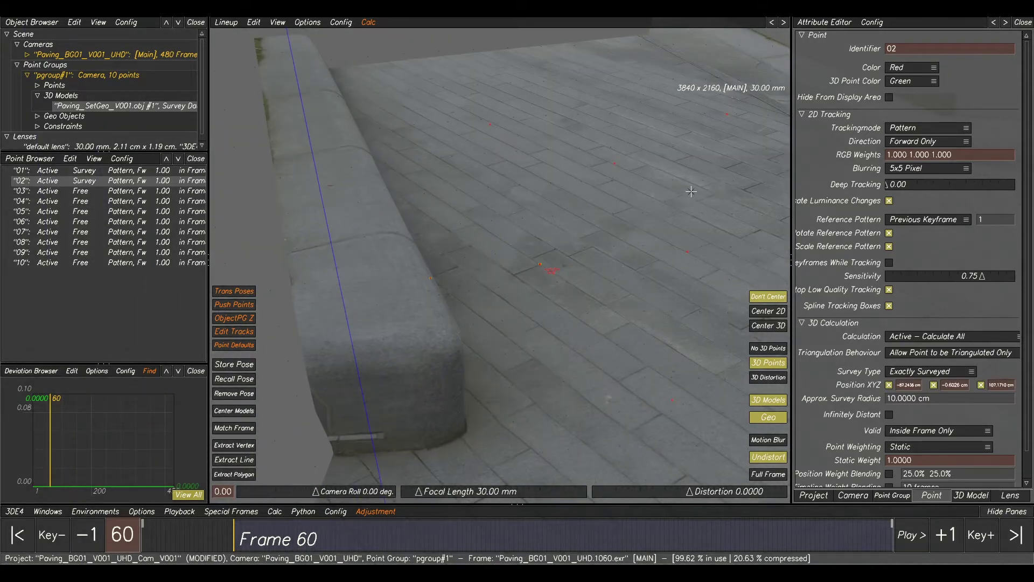
- Select point 03 near the plate's lower edge and compare its feature in the plate with the paving model
{"action": "left_click", "coordinate": [62, 192]}
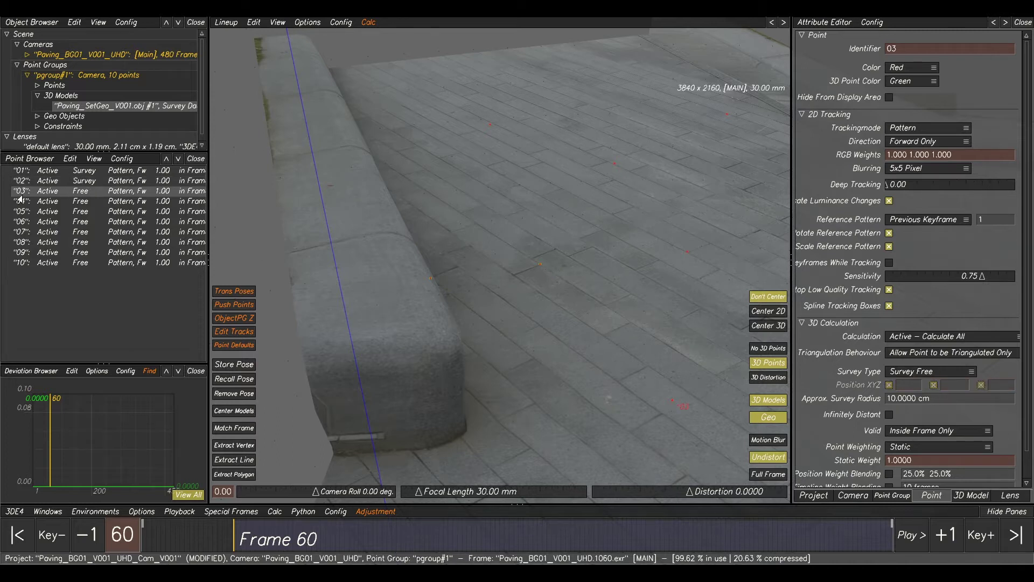
{"action": "middle_click_drag", "start_coordinate": [647, 153], "coordinate": [432, 146]}
{"action": "key", "text": "F2"}
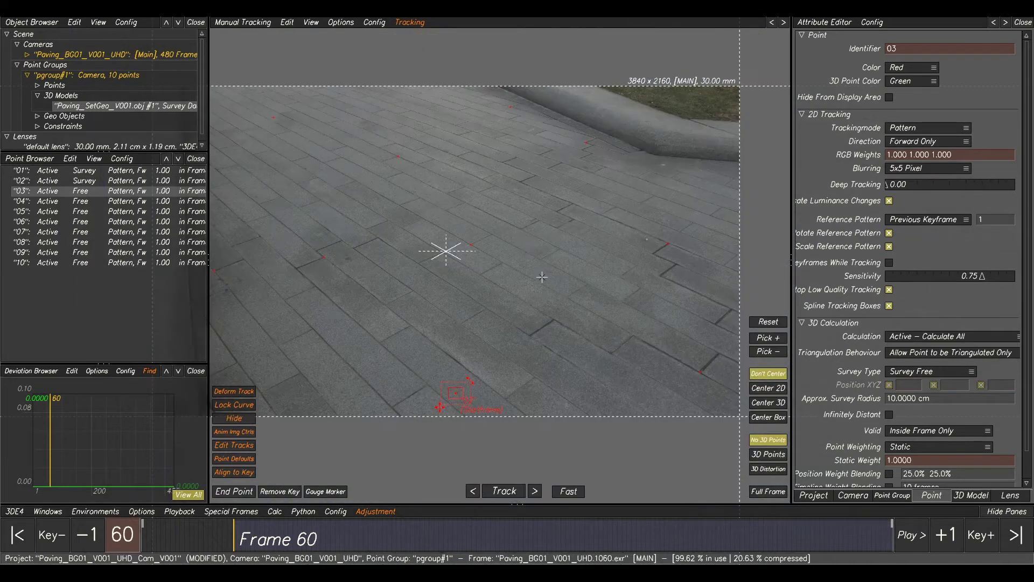
{"action": "scroll", "coordinate": [458, 253], "scroll_direction": "up", "scroll_amount": 4}
{"action": "scroll", "coordinate": [442, 276], "scroll_direction": "up", "scroll_amount": 3}
{"action": "middle_click_drag", "start_coordinate": [441, 276], "coordinate": [543, 280]}
{"action": "scroll", "coordinate": [547, 257], "scroll_direction": "down", "scroll_amount": 4}
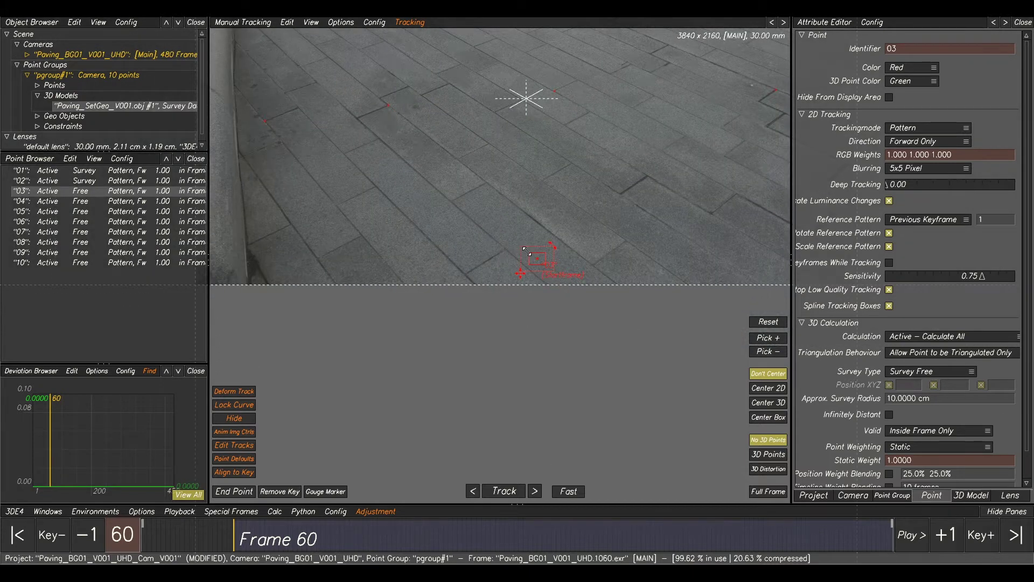
{"action": "key", "text": "F2"}
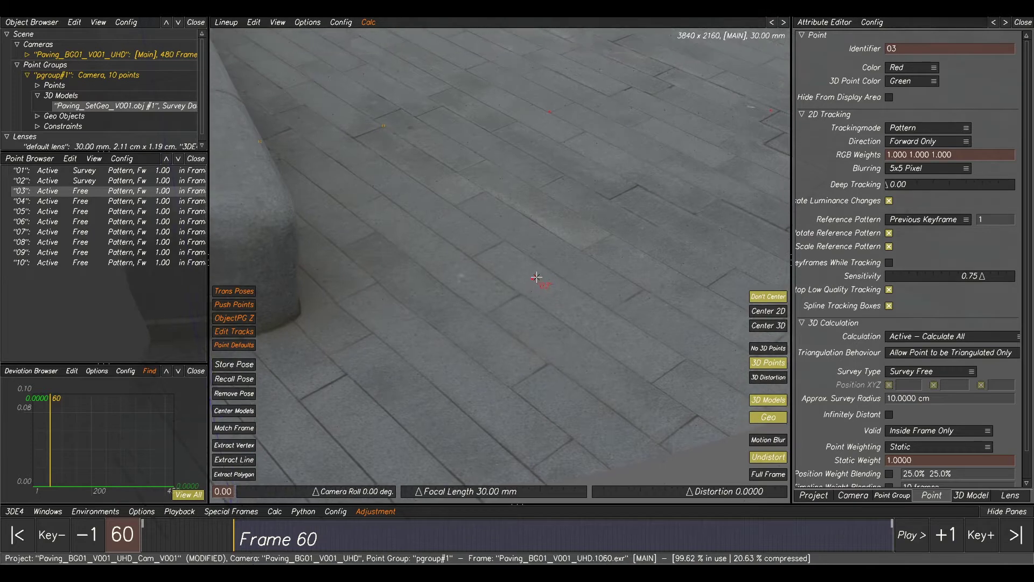
{"action": "key", "text": "F1"}
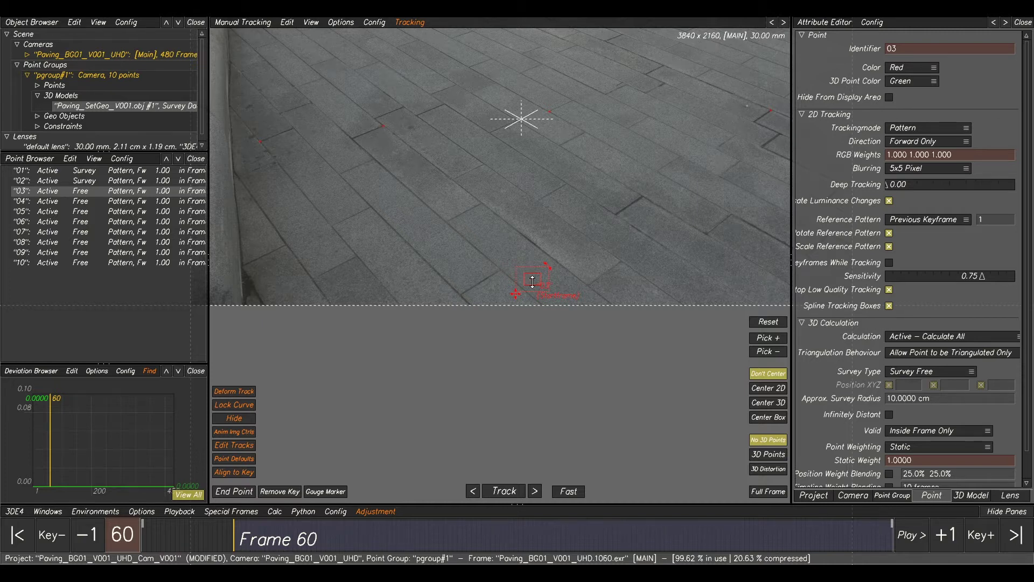
{"action": "key", "text": "F2"}
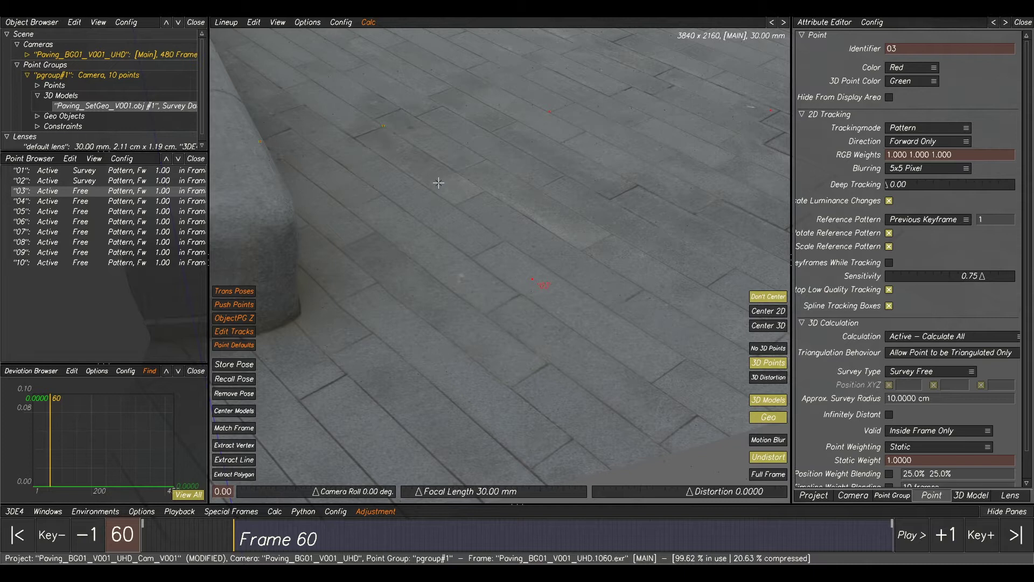
- Extract point 03's survey position from the paving model's polygon at the small dark spot on the matching slab
{"action": "scroll", "coordinate": [526, 229], "scroll_direction": "up", "scroll_amount": 5}
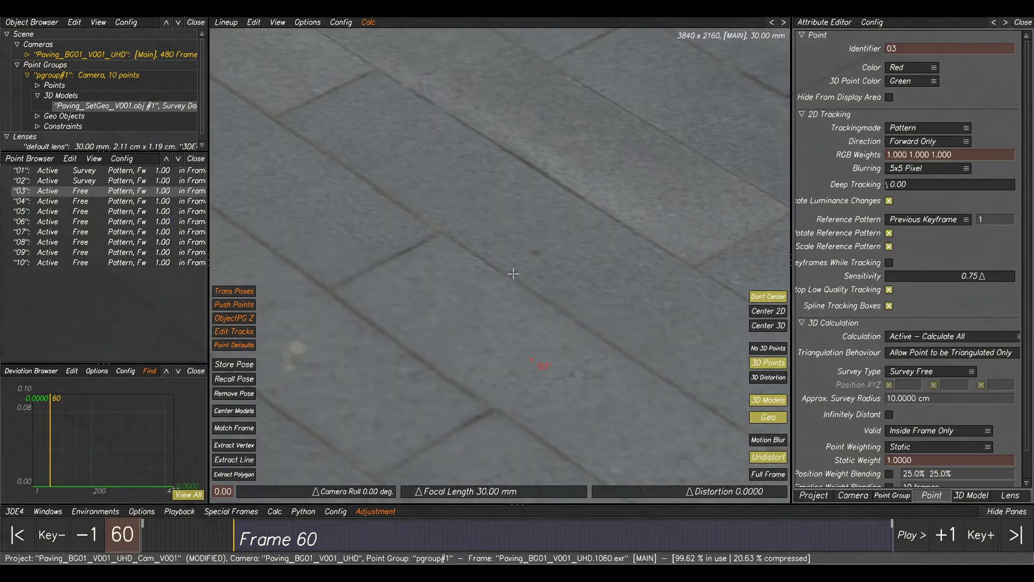
{"action": "left_click", "coordinate": [235, 475]}
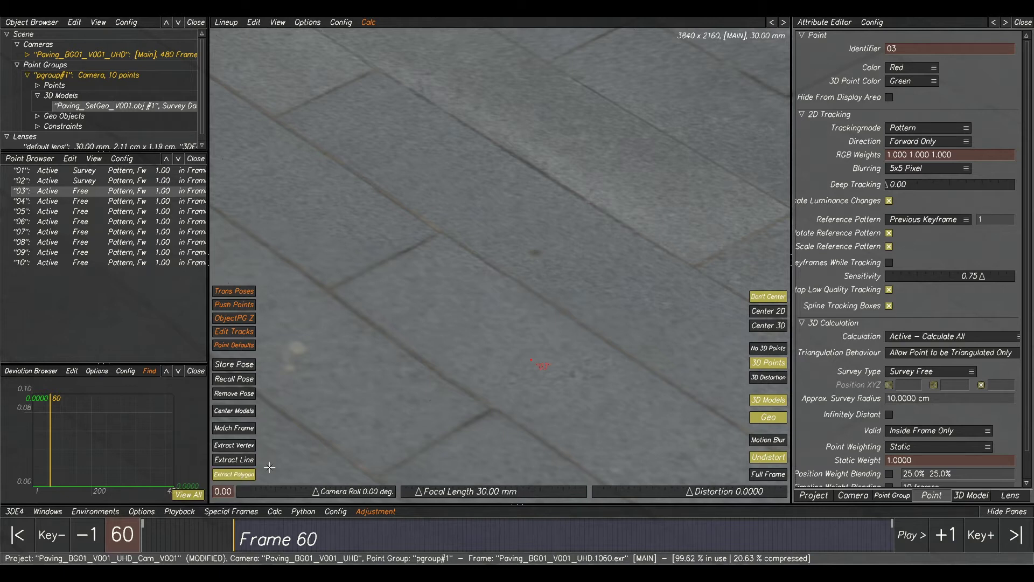
{"action": "left_click", "coordinate": [537, 254]}
{"action": "scroll", "coordinate": [533, 356], "scroll_direction": "down", "scroll_amount": 2}
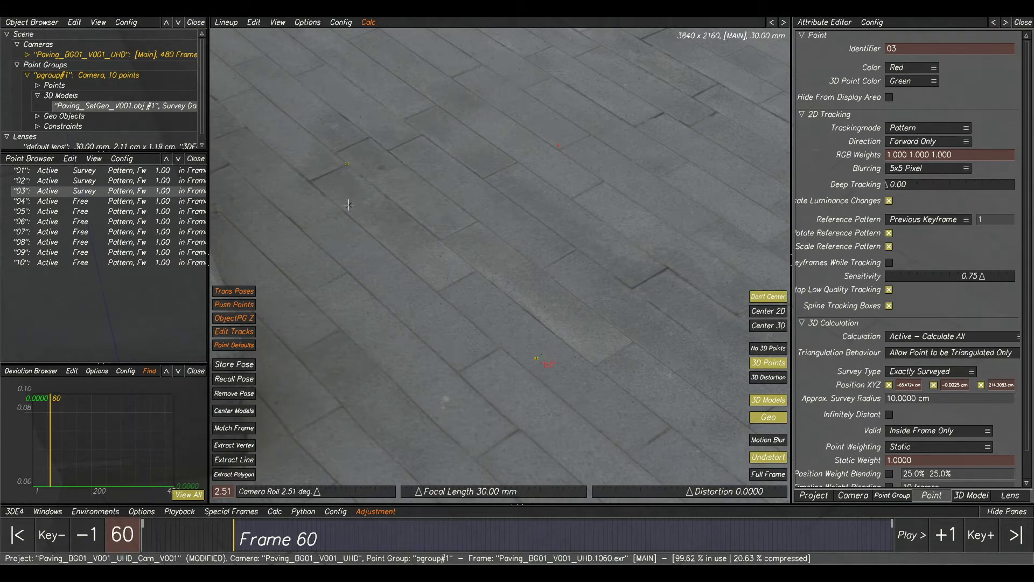
{"action": "scroll", "coordinate": [312, 178], "scroll_direction": "down", "scroll_amount": 2}
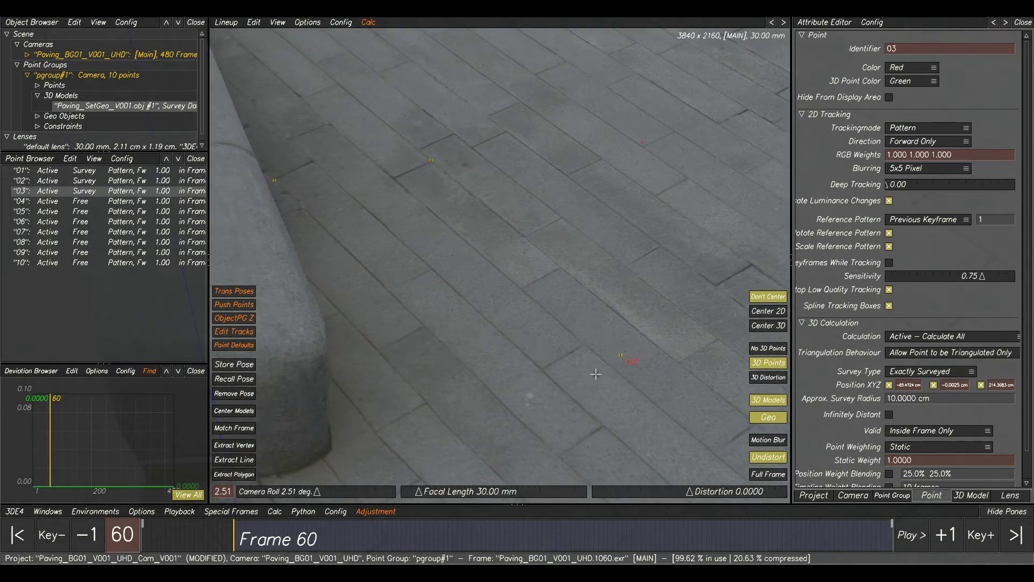
{"action": "scroll", "coordinate": [582, 280], "scroll_direction": "up", "scroll_amount": 2}
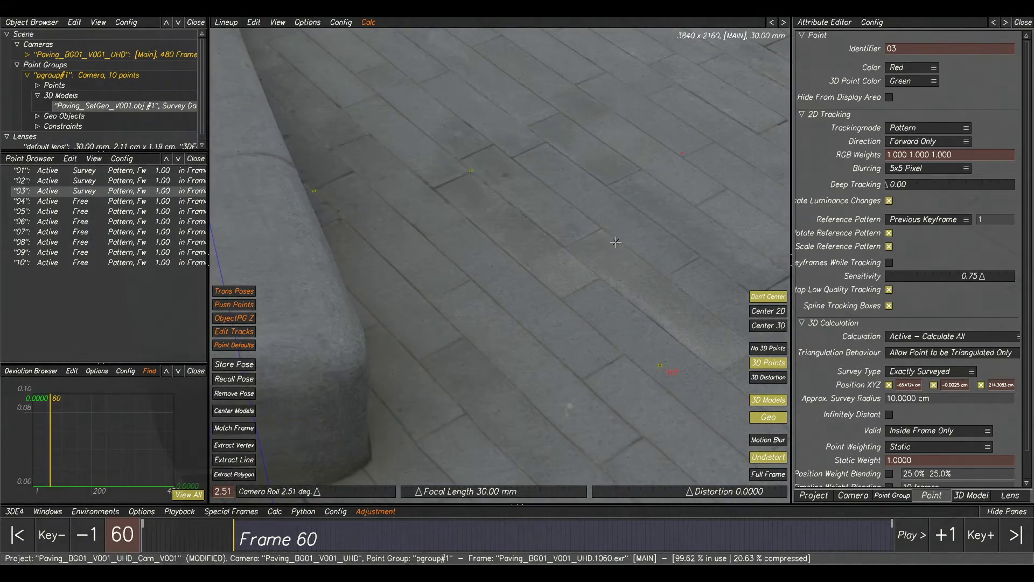
- Select point 04 and compare its joint corner near the plate's lower-right corner with the paving model in the lineup view
{"action": "left_click", "coordinate": [118, 201]}
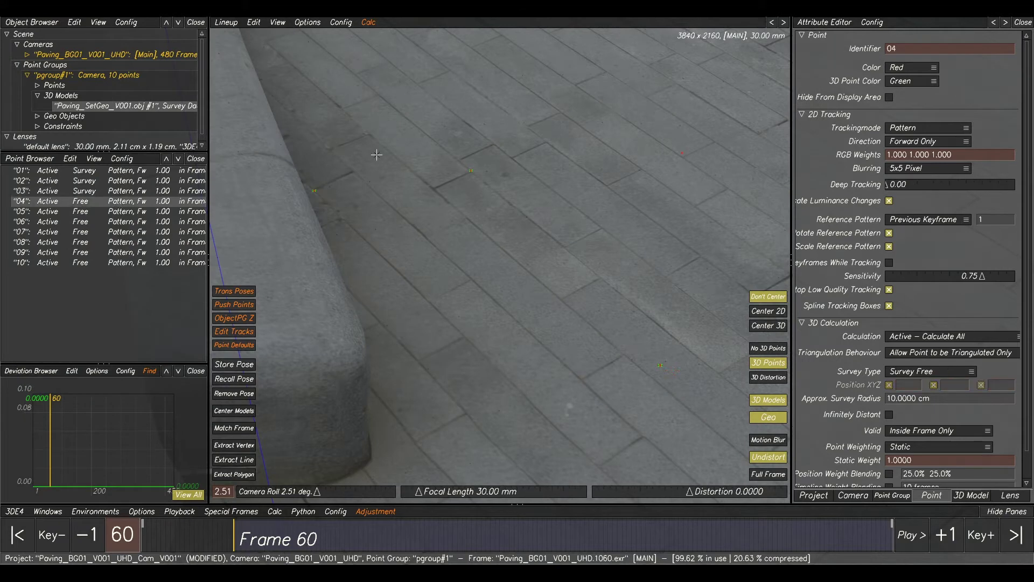
{"action": "key", "text": "F2"}
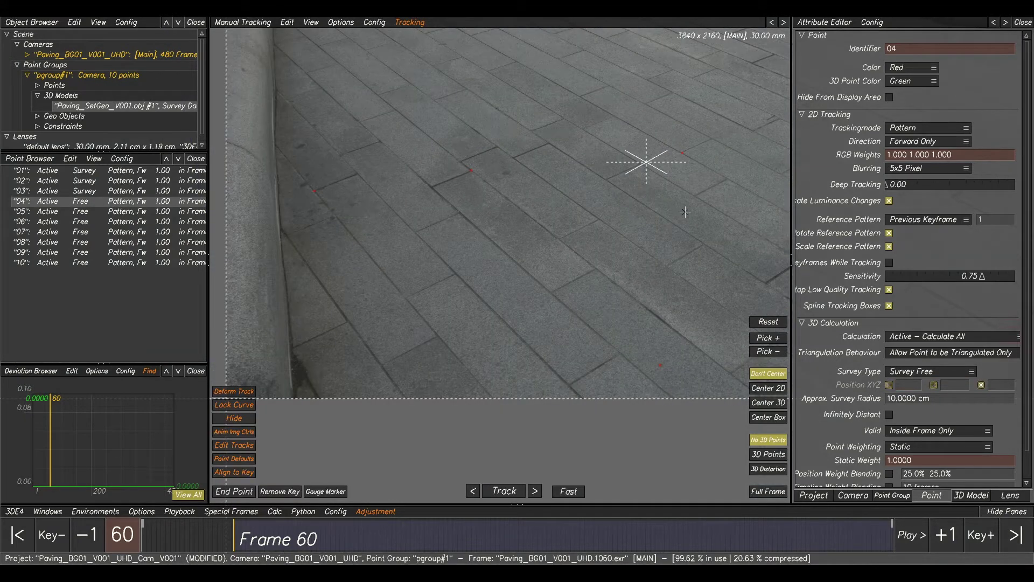
{"action": "middle_click_drag", "start_coordinate": [621, 268], "coordinate": [451, 257]}
{"action": "middle_click_drag", "start_coordinate": [595, 373], "coordinate": [555, 284]}
{"action": "scroll", "coordinate": [512, 295], "scroll_direction": "up", "scroll_amount": 4}
{"action": "scroll", "coordinate": [474, 289], "scroll_direction": "down", "scroll_amount": 5}
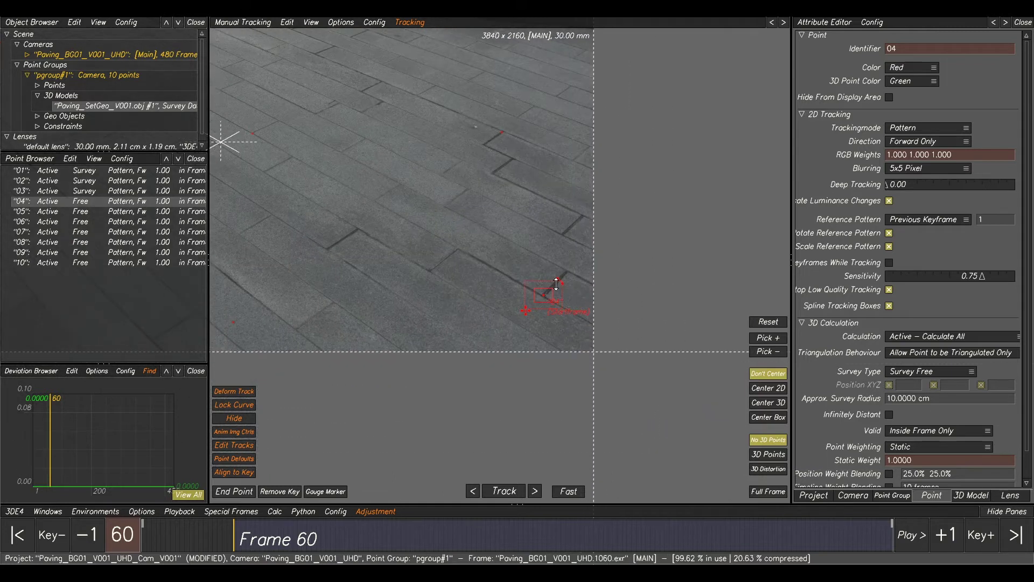
{"action": "scroll", "coordinate": [550, 299], "scroll_direction": "up", "scroll_amount": 3}
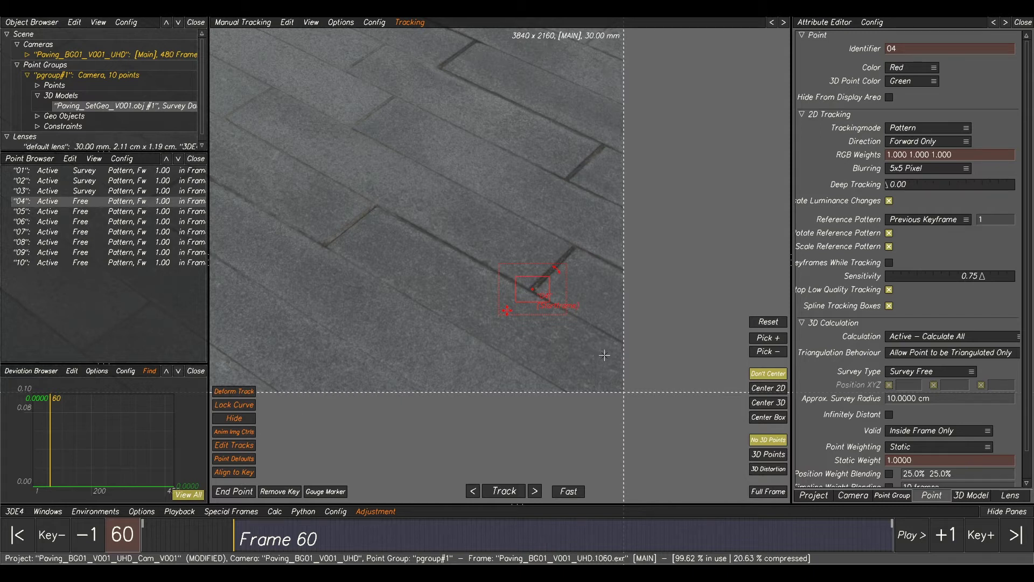
{"action": "scroll", "coordinate": [533, 253], "scroll_direction": "down", "scroll_amount": 2}
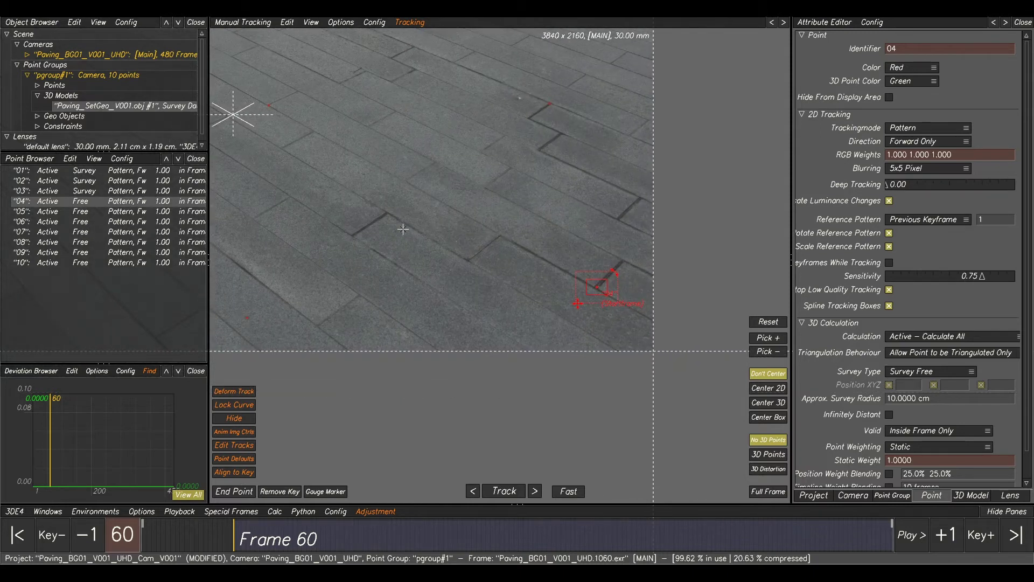
{"action": "scroll", "coordinate": [591, 260], "scroll_direction": "down", "scroll_amount": 1}
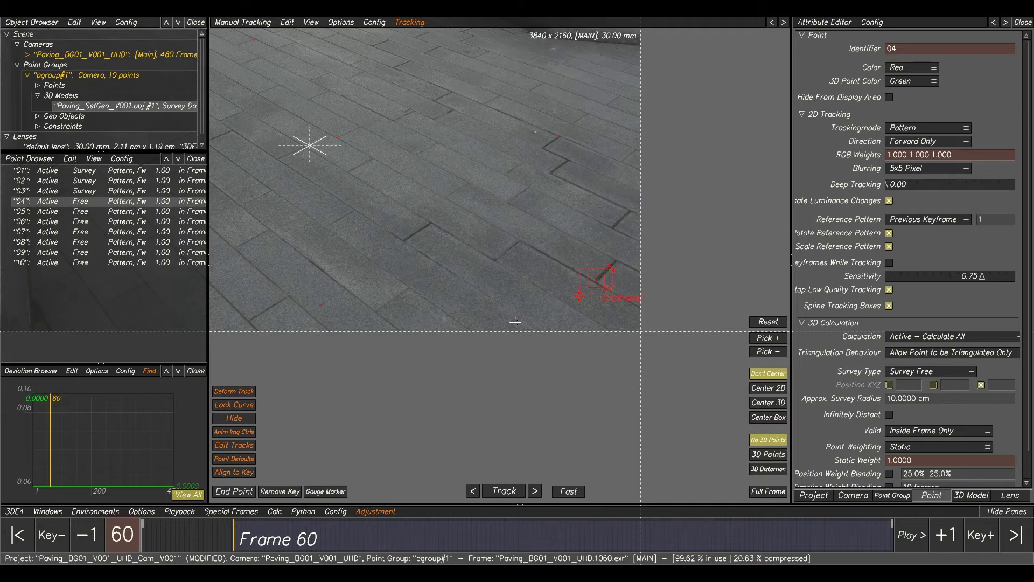
{"action": "key", "text": "F2"}
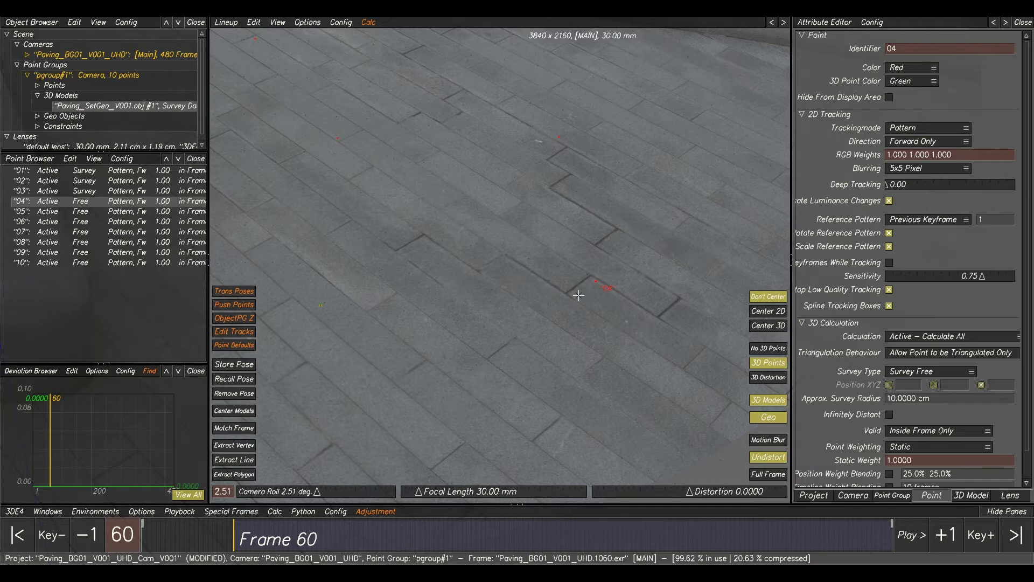
{"action": "key", "text": "F1"}
{"action": "key", "text": "F2"}
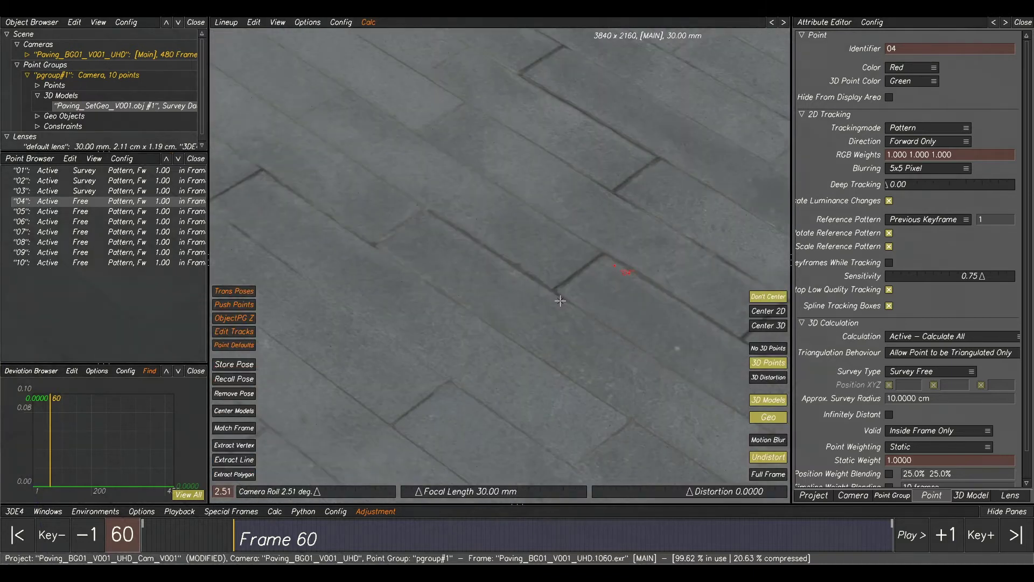
{"action": "key", "text": "F1"}
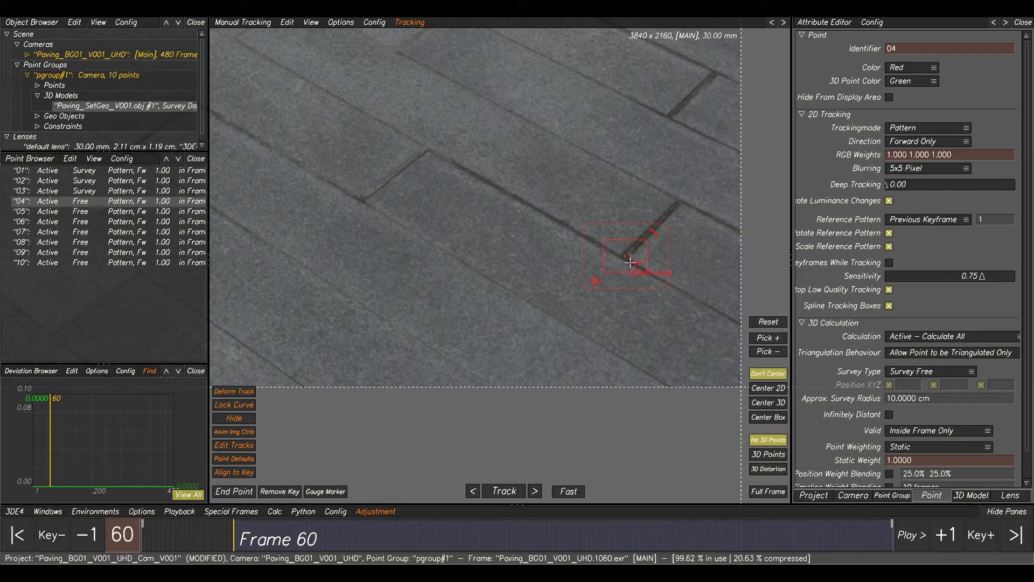
{"action": "key", "text": "F2"}
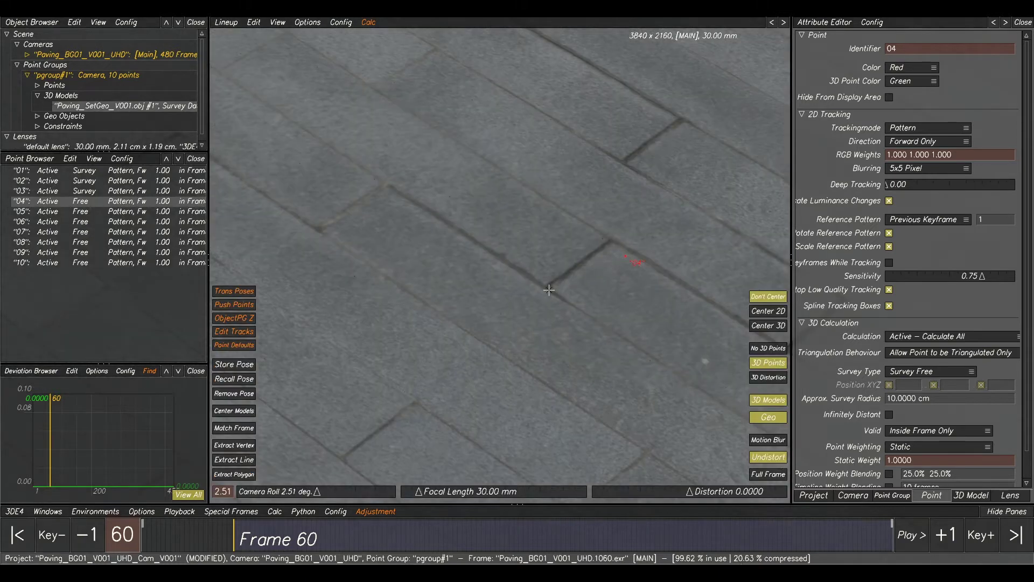
- Extract point 04's survey position from the paving model's polygon at the matching slab joint corner and check it against the plate
{"action": "scroll", "coordinate": [549, 290], "scroll_direction": "up", "scroll_amount": 5}
{"action": "scroll", "coordinate": [557, 280], "scroll_direction": "down", "scroll_amount": 5}
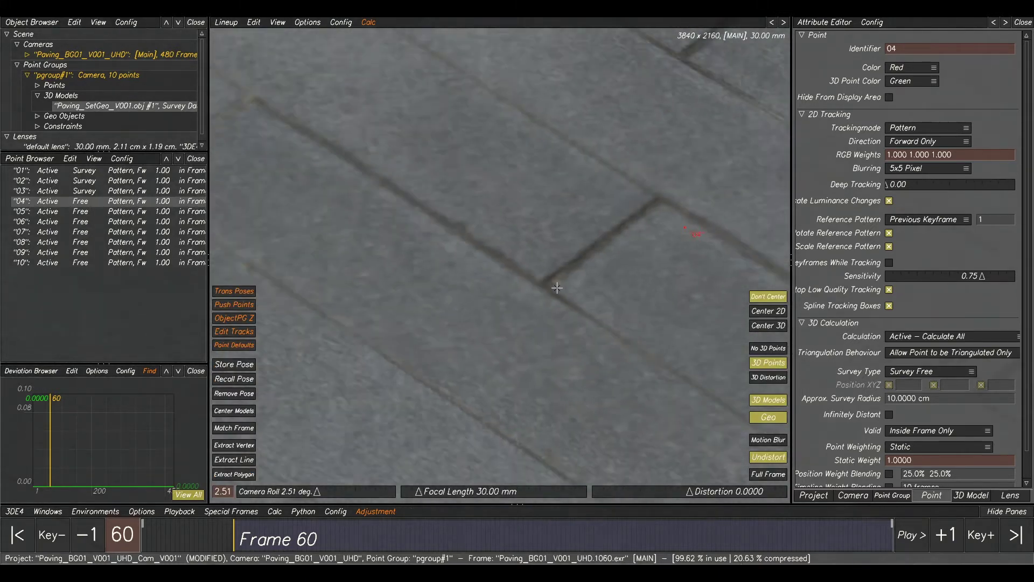
{"action": "key", "text": "F1"}
{"action": "key", "text": "F2"}
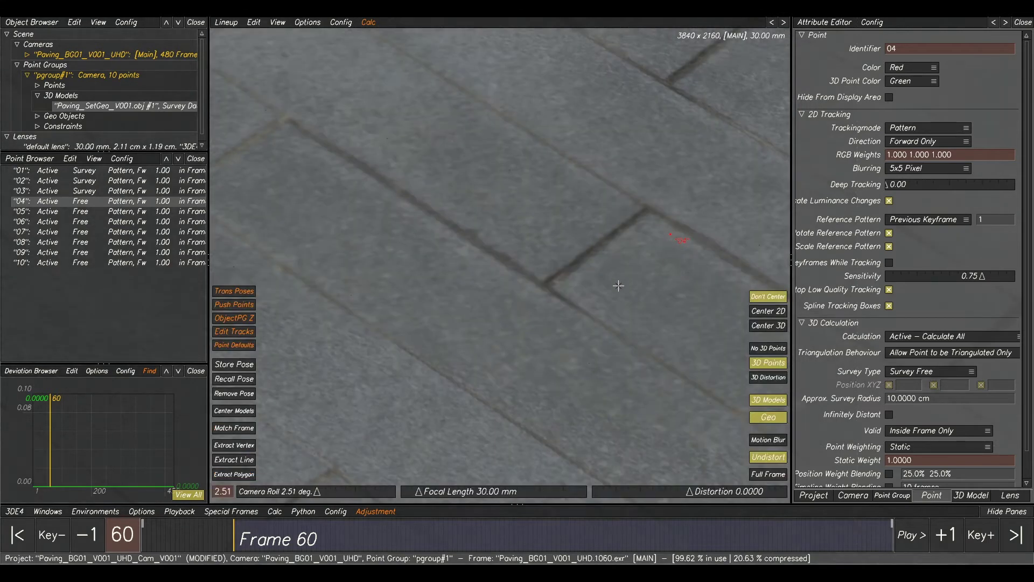
{"action": "left_click", "coordinate": [235, 474]}
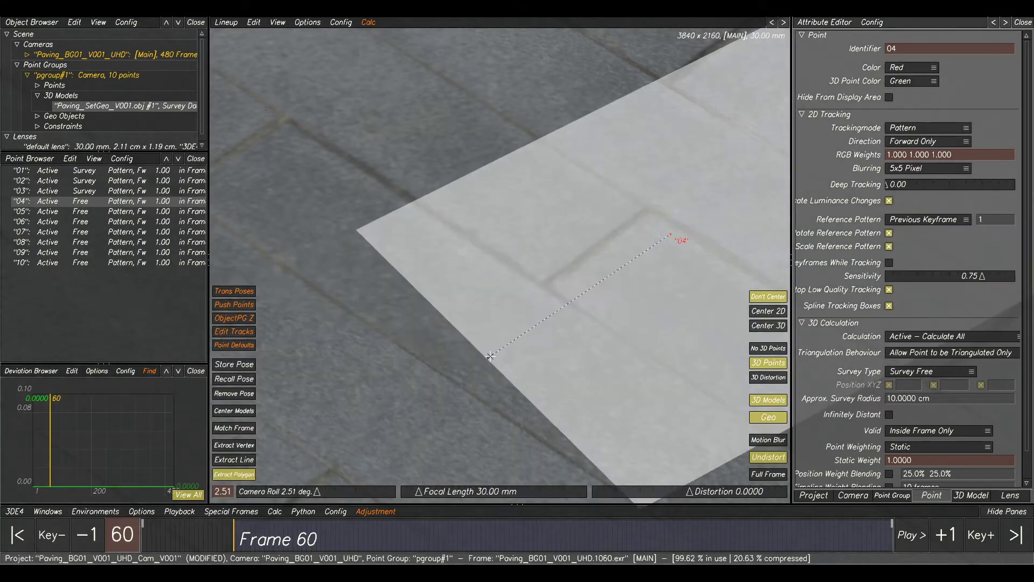
{"action": "left_click", "coordinate": [546, 285]}
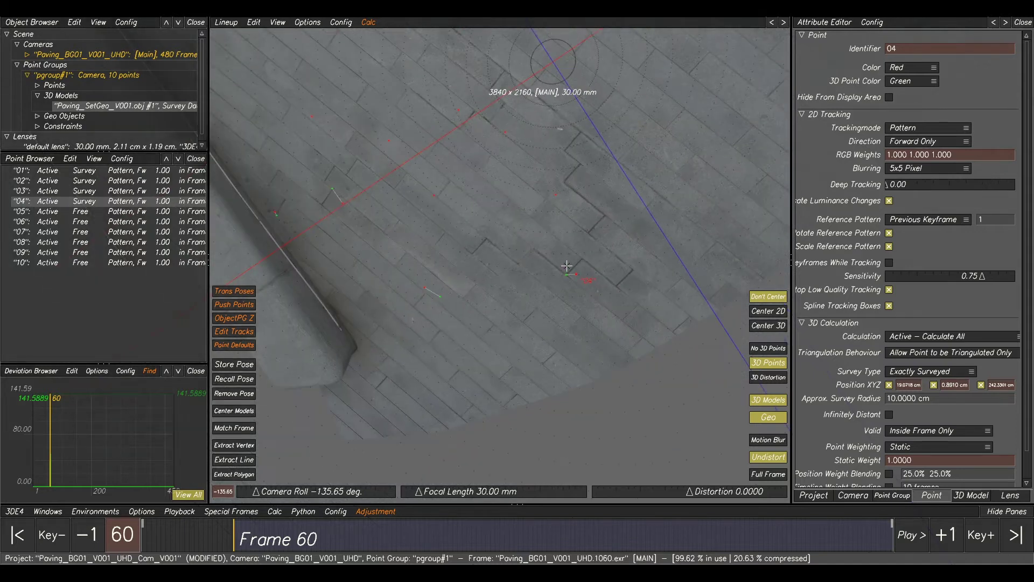
{"action": "key", "text": "F1"}
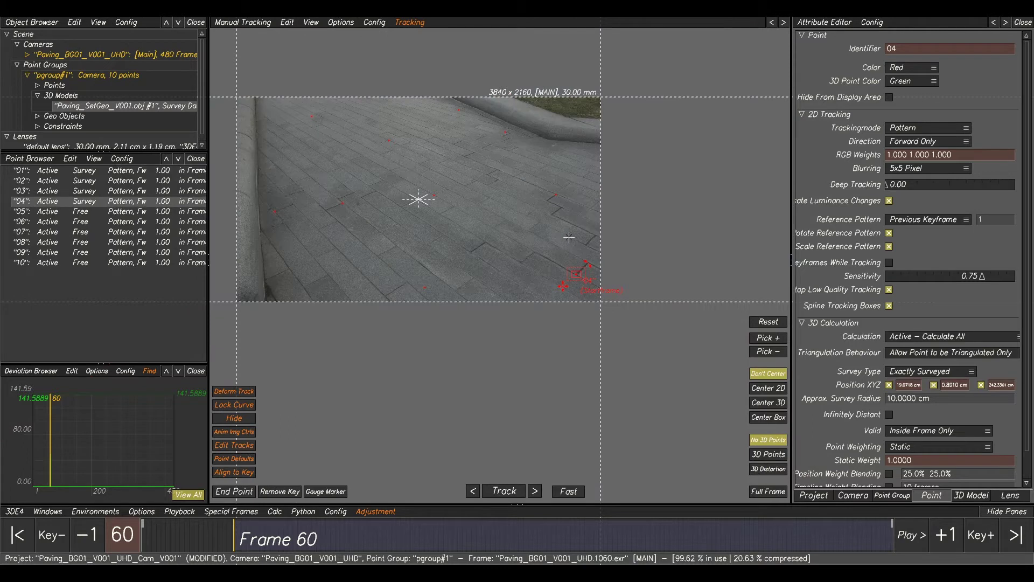
{"action": "key", "text": "F2"}
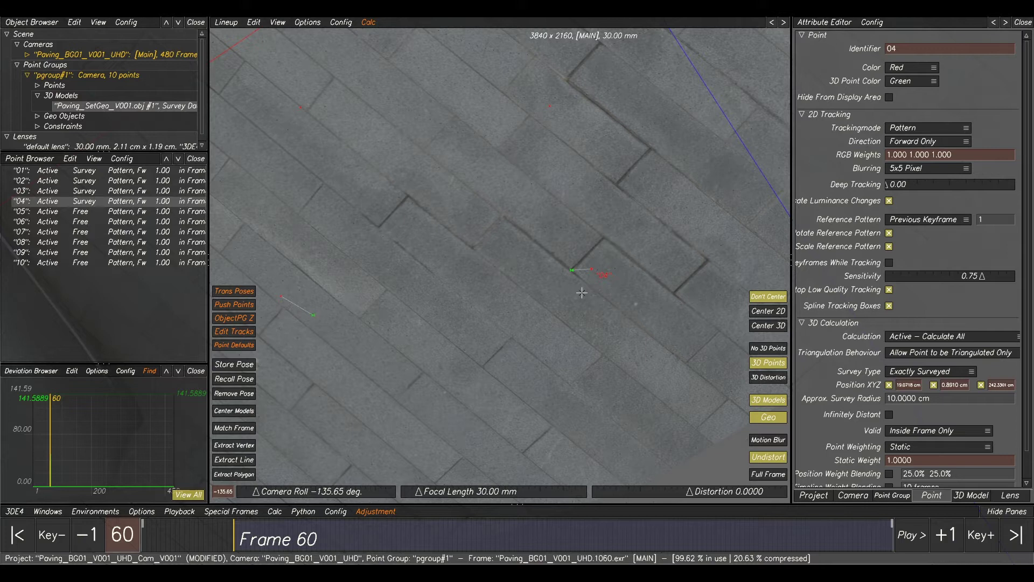
{"action": "key", "text": "F1"}
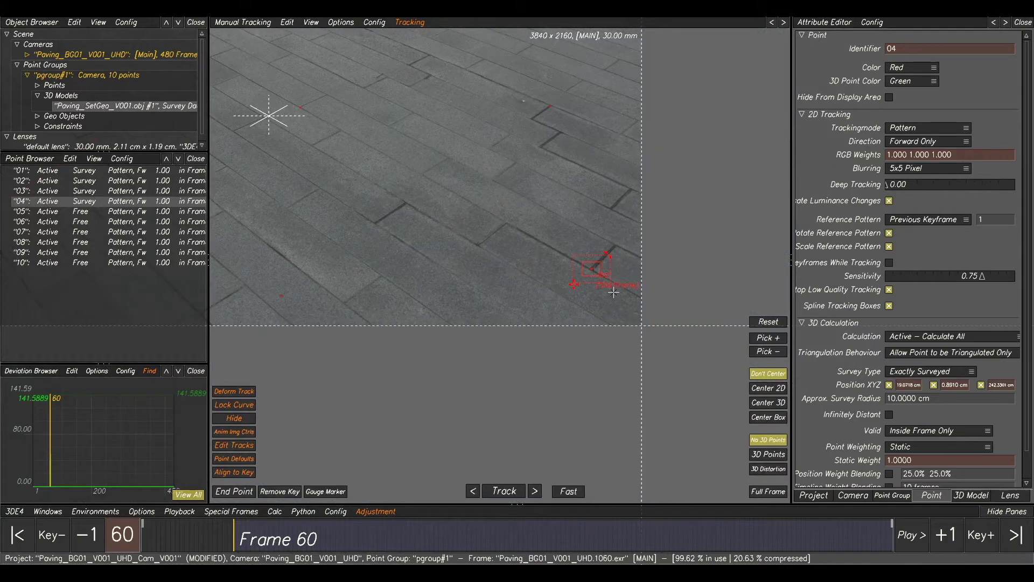
{"action": "key", "text": "F2"}
{"action": "key", "text": "F1"}
{"action": "scroll", "coordinate": [582, 287], "scroll_direction": "down", "scroll_amount": 2}
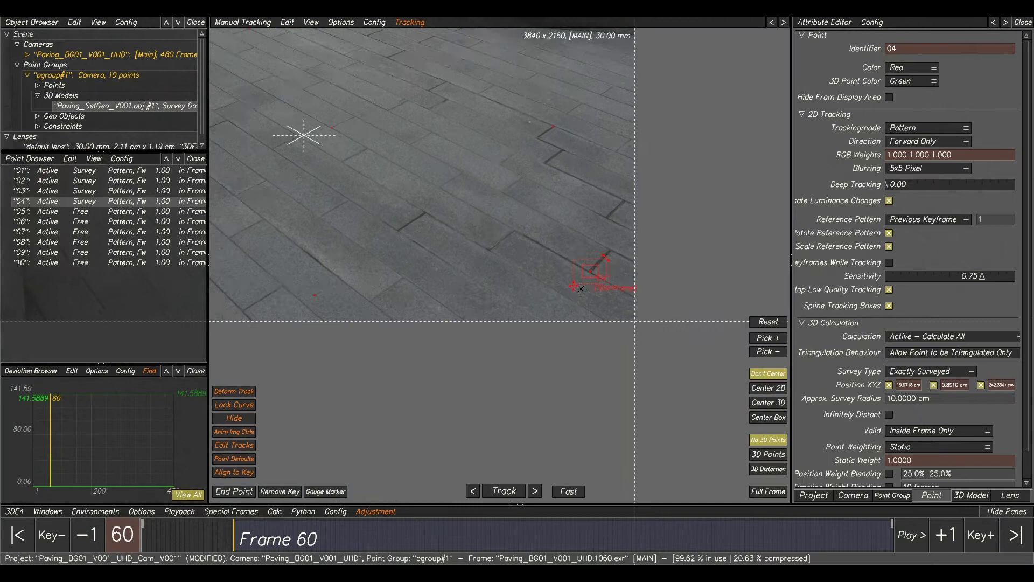
- Select point 05 and compare its stepped joint corner beside the small white mark in the plate with the paving model
{"action": "left_click", "coordinate": [86, 212]}
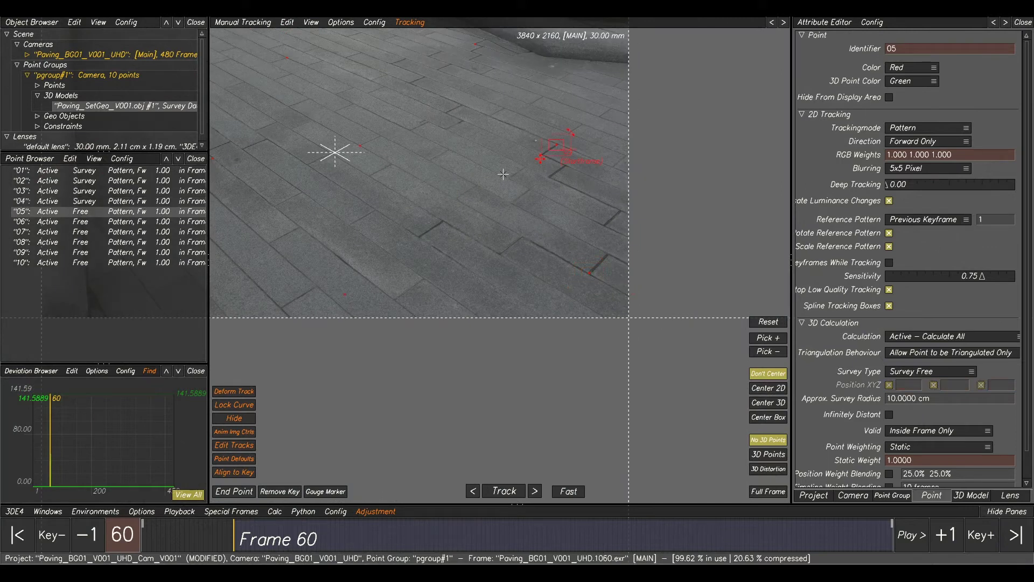
{"action": "scroll", "coordinate": [522, 170], "scroll_direction": "up", "scroll_amount": 3}
{"action": "scroll", "coordinate": [527, 209], "scroll_direction": "up", "scroll_amount": 1}
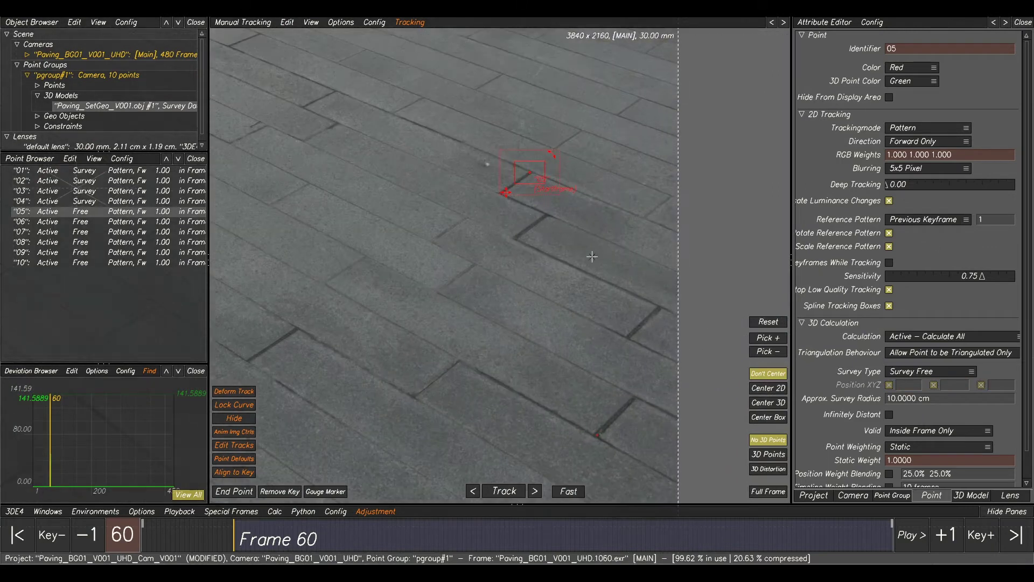
{"action": "scroll", "coordinate": [502, 172], "scroll_direction": "up", "scroll_amount": 2}
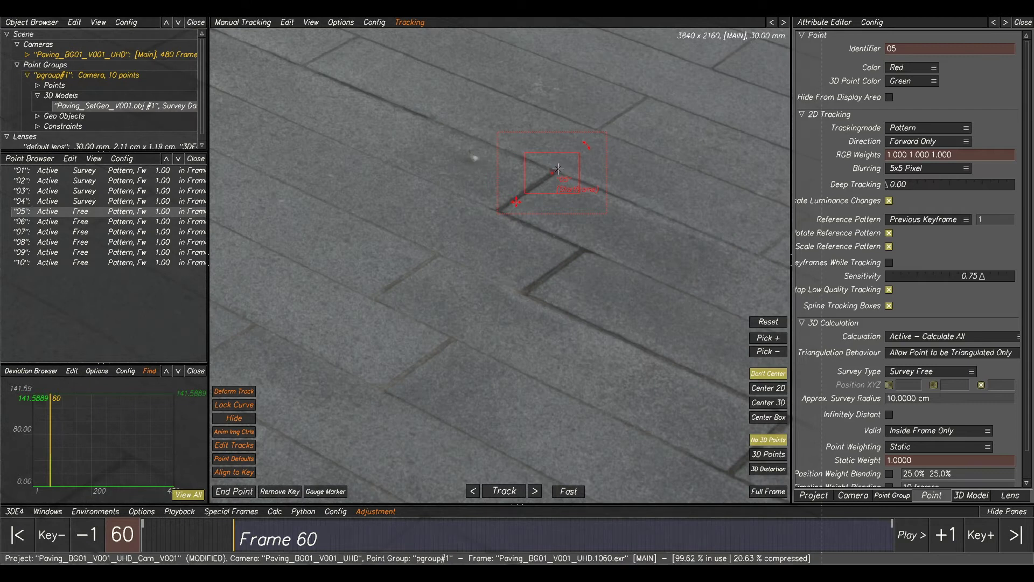
{"action": "key", "text": "F2"}
{"action": "scroll", "coordinate": [590, 295], "scroll_direction": "up", "scroll_amount": 2}
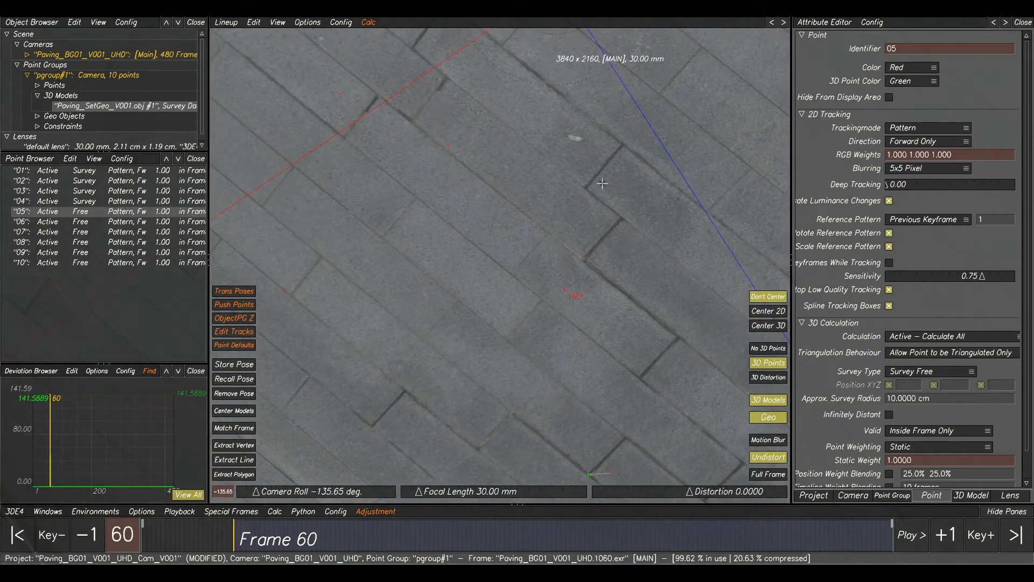
- Extract point 05's survey position from the paving model's polygon at the upper corner of the short joint beside the white mark
{"action": "left_click_drag", "start_coordinate": [564, 254], "coordinate": [555, 304]}
{"action": "left_click", "coordinate": [234, 428]}
{"action": "scroll", "coordinate": [619, 272], "scroll_direction": "up", "scroll_amount": 2}
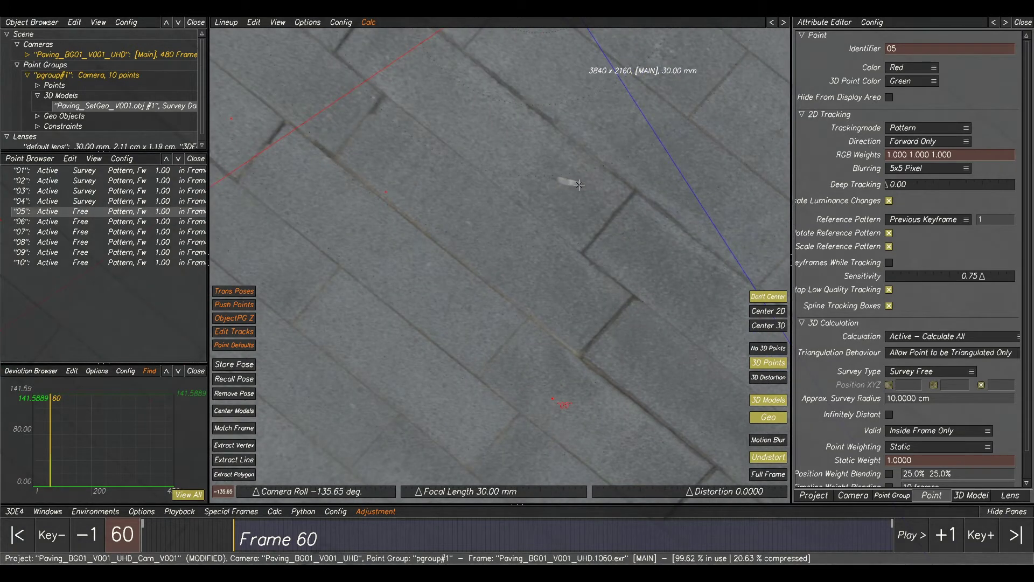
{"action": "key", "text": "F2"}
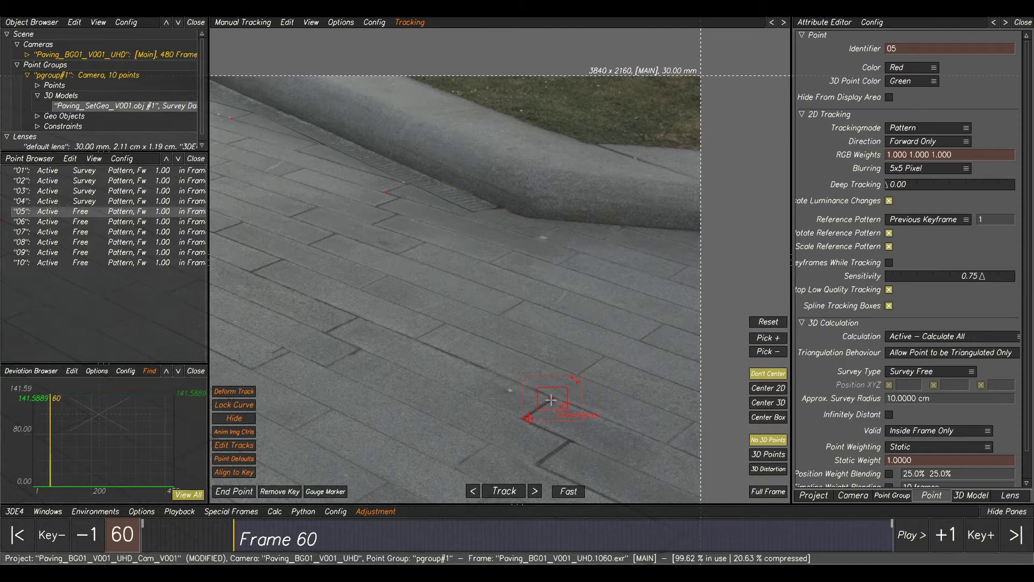
{"action": "key", "text": "F2"}
{"action": "left_click", "coordinate": [235, 474]}
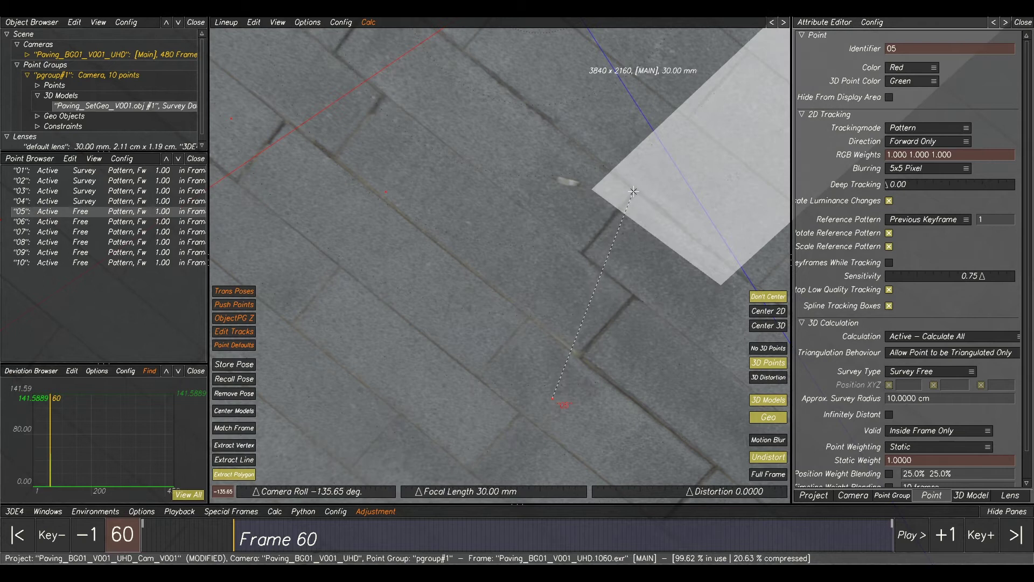
{"action": "left_click", "coordinate": [634, 192]}
{"action": "scroll", "coordinate": [612, 318], "scroll_direction": "down", "scroll_amount": 5}
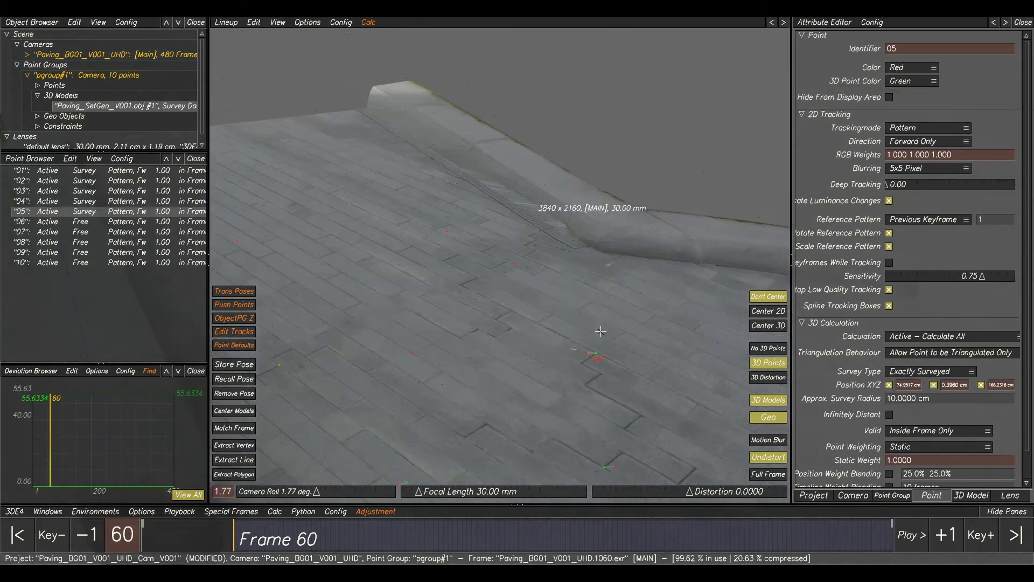
{"action": "middle_click_drag", "start_coordinate": [600, 332], "coordinate": [593, 203]}
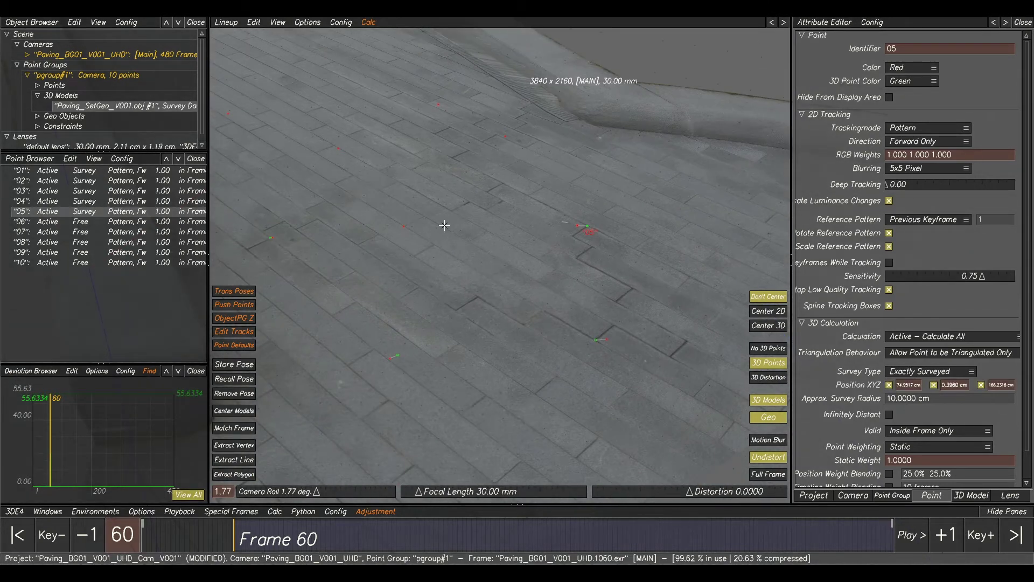
- Select point 06 and compare its joint corner near the drain strip in the plate with the paving model
{"action": "left_click", "coordinate": [65, 224]}
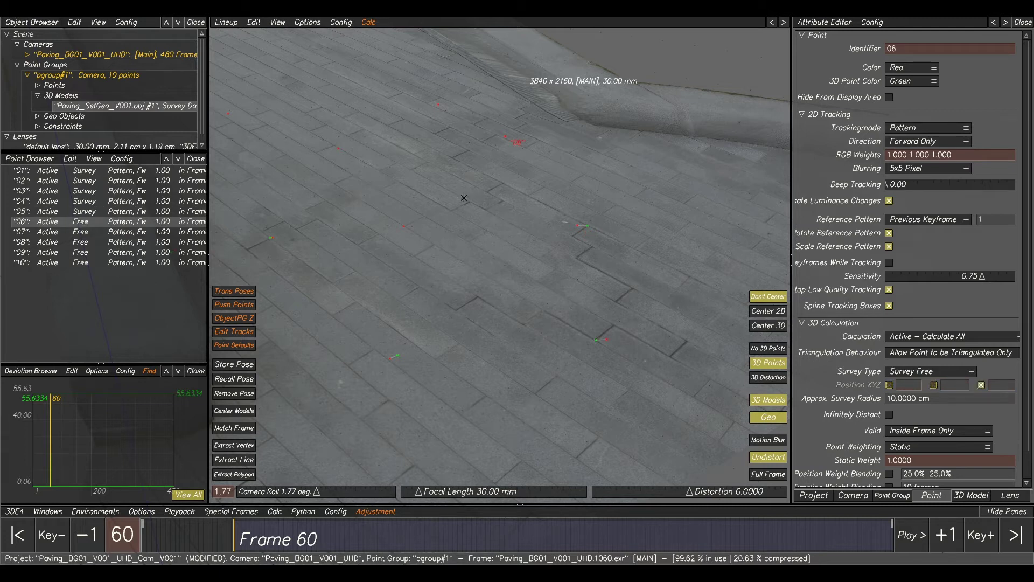
{"action": "scroll", "coordinate": [523, 146], "scroll_direction": "up", "scroll_amount": 5}
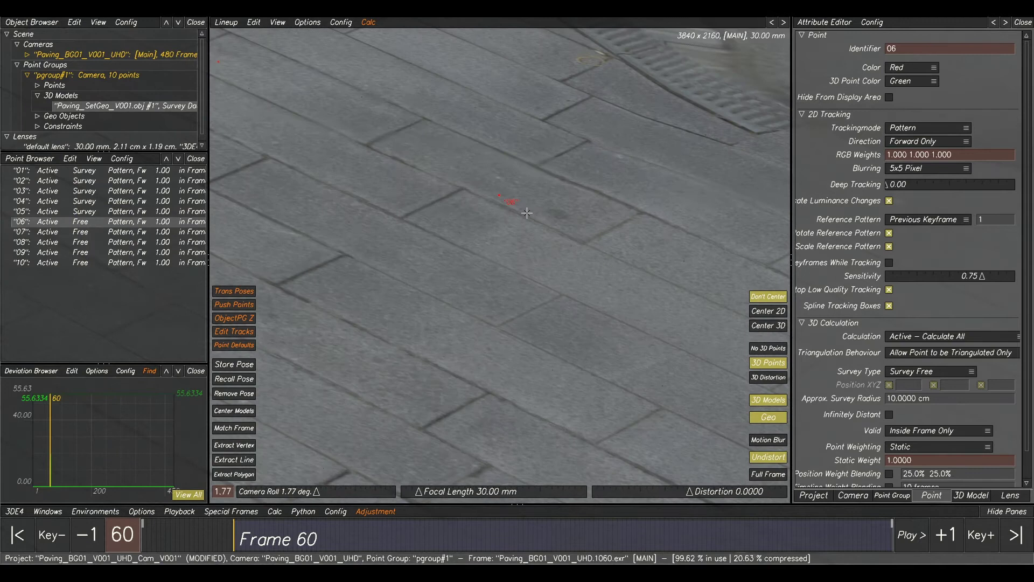
{"action": "key", "text": "F2"}
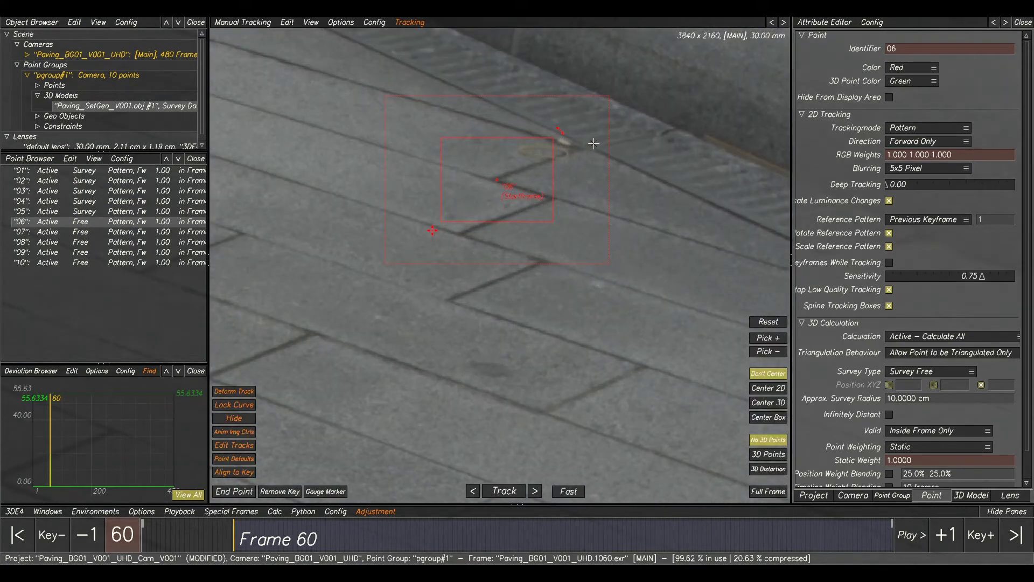
{"action": "key", "text": "F2"}
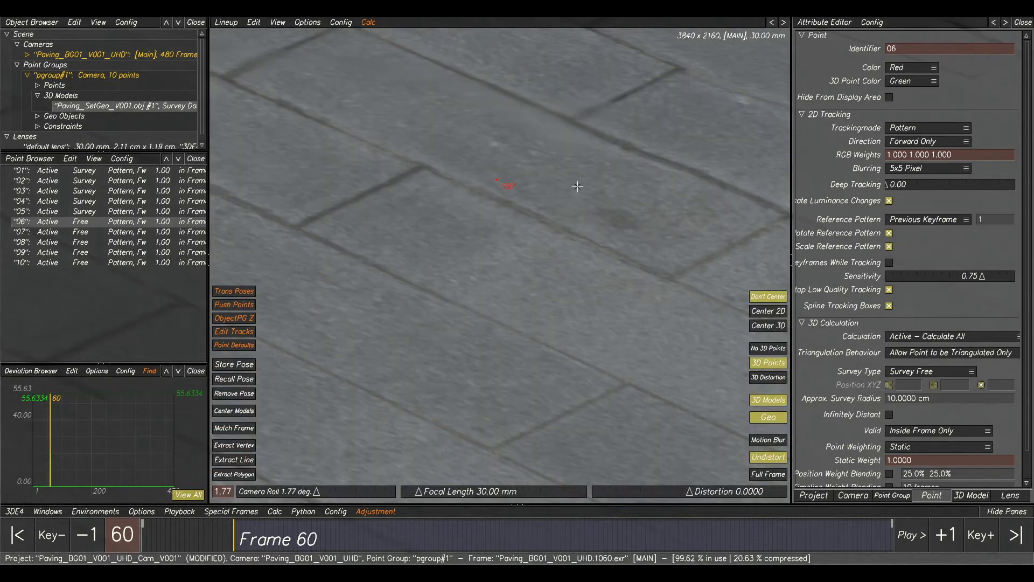
{"action": "scroll", "coordinate": [527, 230], "scroll_direction": "up", "scroll_amount": 3}
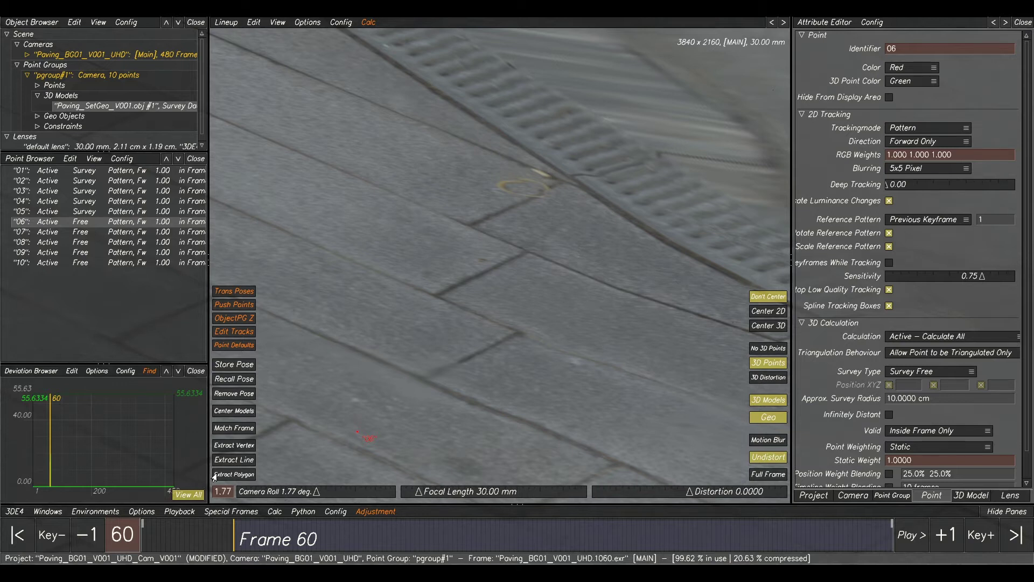
- Extract point 06's survey position from the paving model's polygon at the matching joint corner near the drain strip
{"action": "key", "text": "F1"}
{"action": "middle_click_drag", "start_coordinate": [369, 433], "coordinate": [491, 277]}
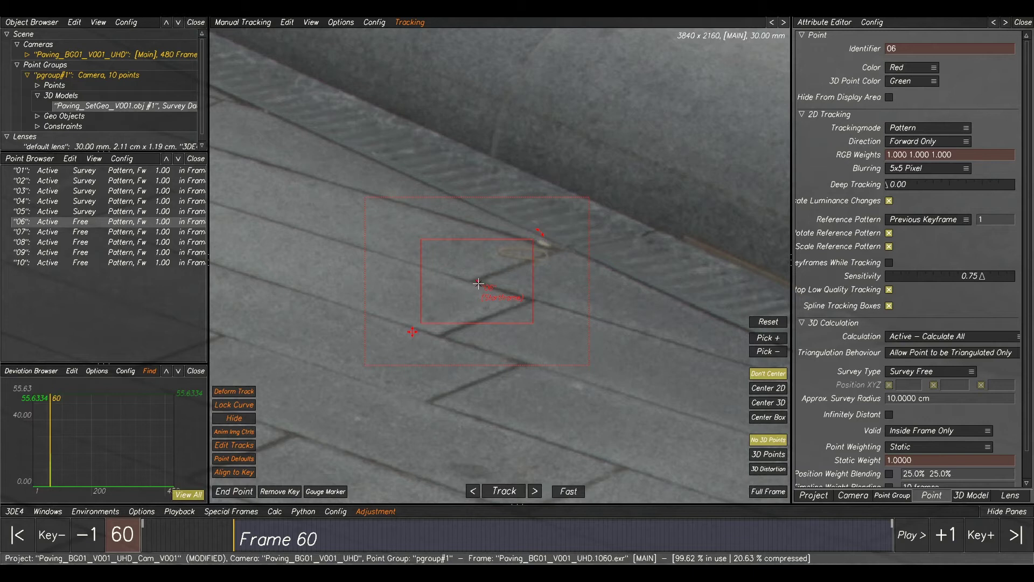
{"action": "key", "text": "F2"}
{"action": "middle_click_drag", "start_coordinate": [526, 260], "coordinate": [551, 258]}
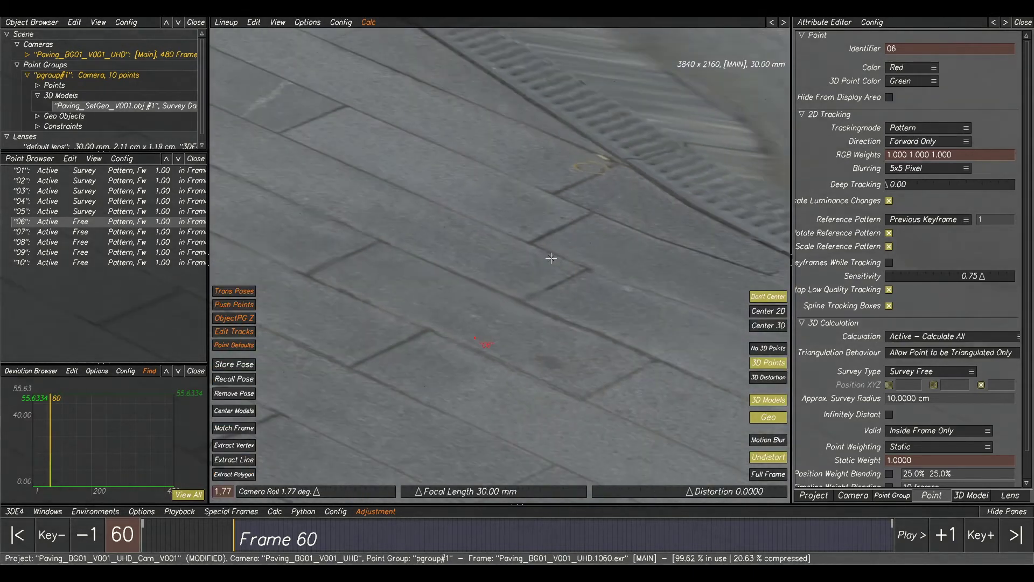
{"action": "left_click", "coordinate": [225, 475]}
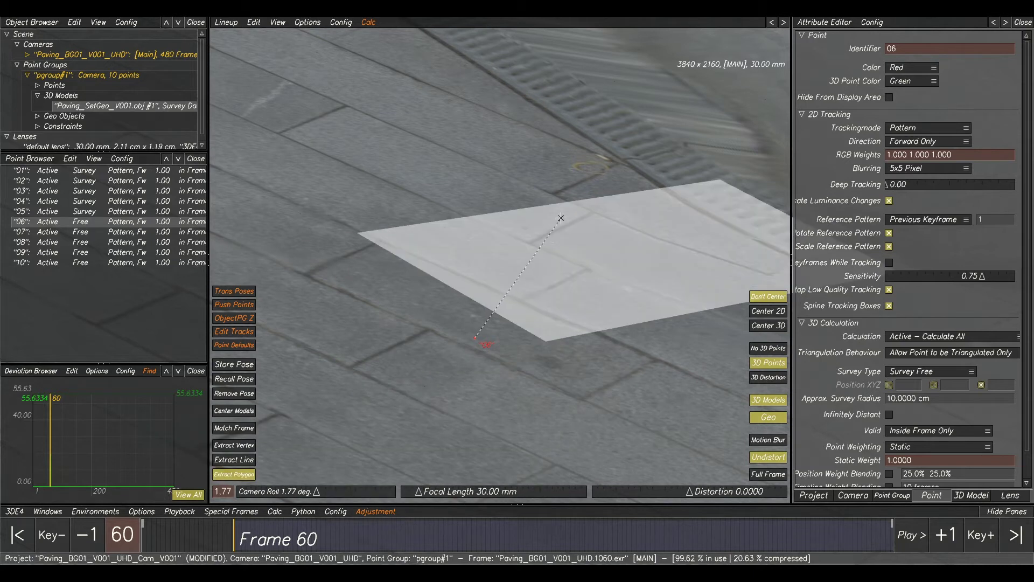
{"action": "left_click", "coordinate": [557, 195]}
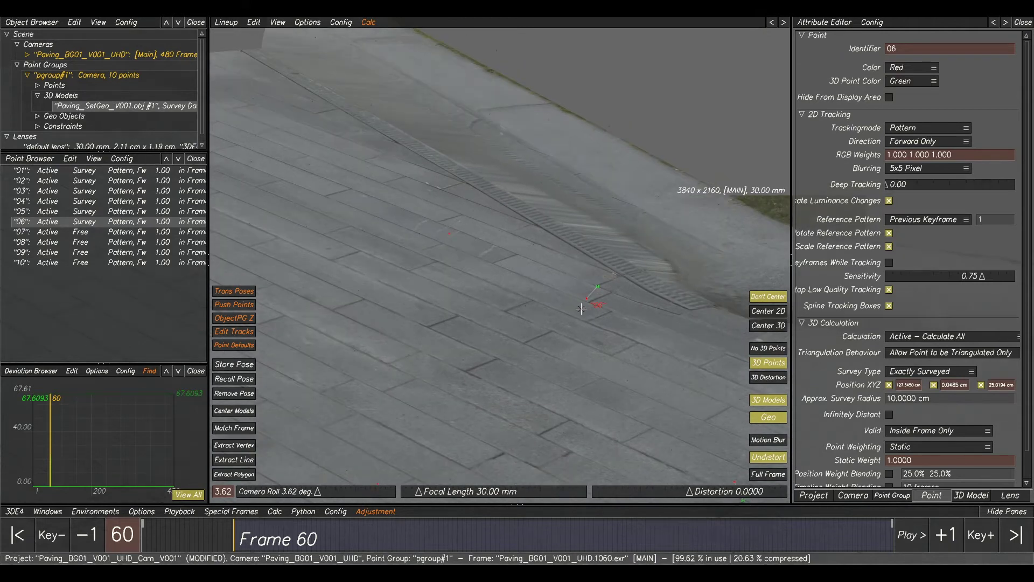
- Select point 07 and locate its joint corner beside the small white marks in the plate and on the paving model
{"action": "key", "text": "F1"}
{"action": "scroll", "coordinate": [541, 309], "scroll_direction": "down", "scroll_amount": 2}
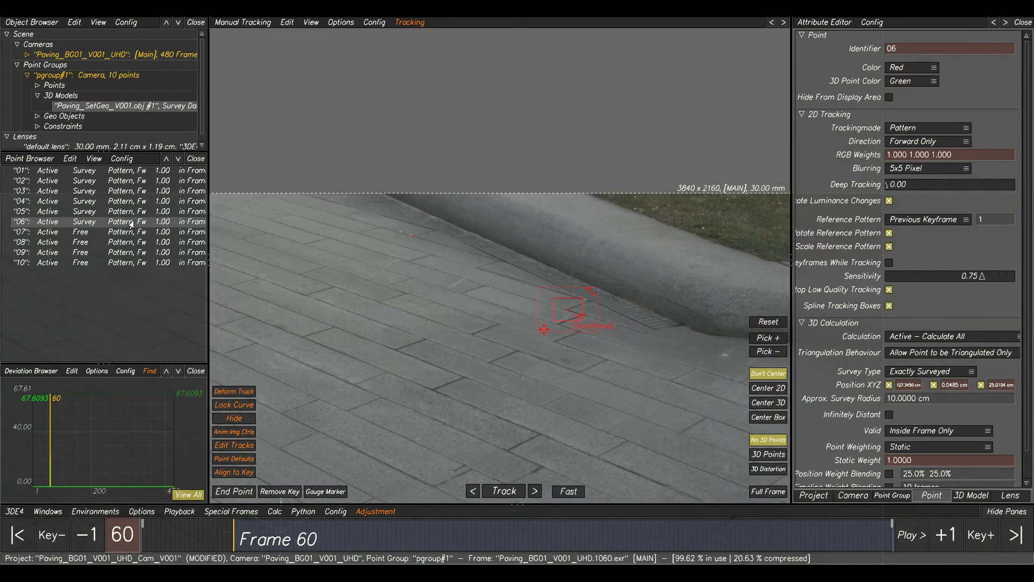
{"action": "left_click", "coordinate": [78, 235]}
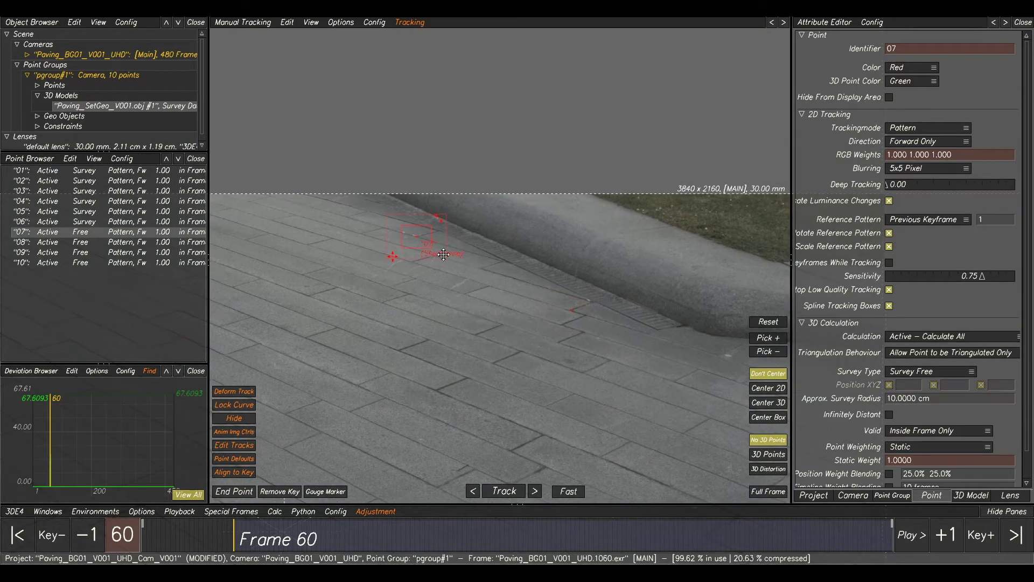
{"action": "scroll", "coordinate": [498, 238], "scroll_direction": "up", "scroll_amount": 3}
{"action": "scroll", "coordinate": [485, 226], "scroll_direction": "up", "scroll_amount": 2}
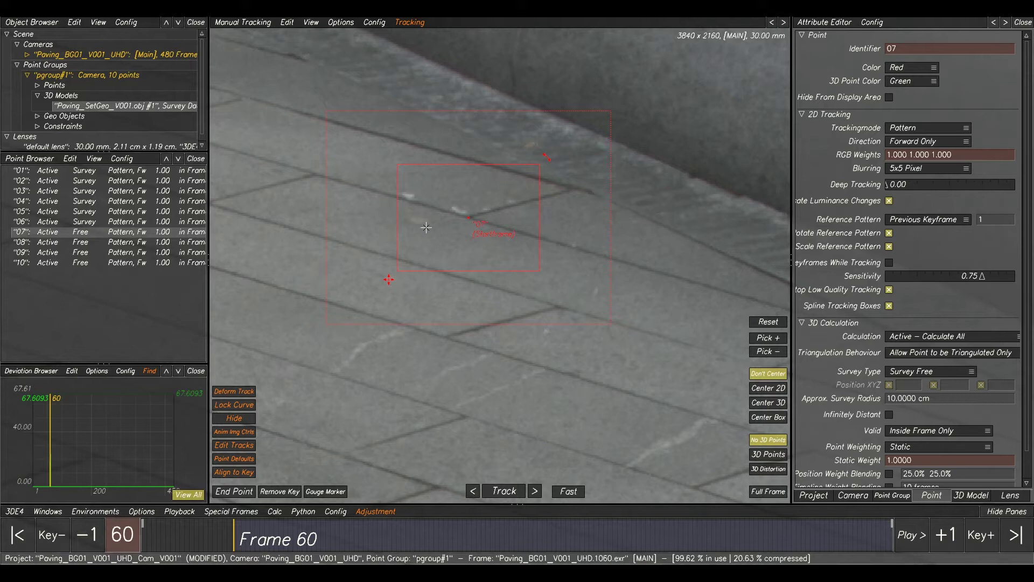
{"action": "scroll", "coordinate": [494, 263], "scroll_direction": "down", "scroll_amount": 3}
{"action": "key", "text": "F5"}
{"action": "scroll", "coordinate": [493, 262], "scroll_direction": "down", "scroll_amount": 3}
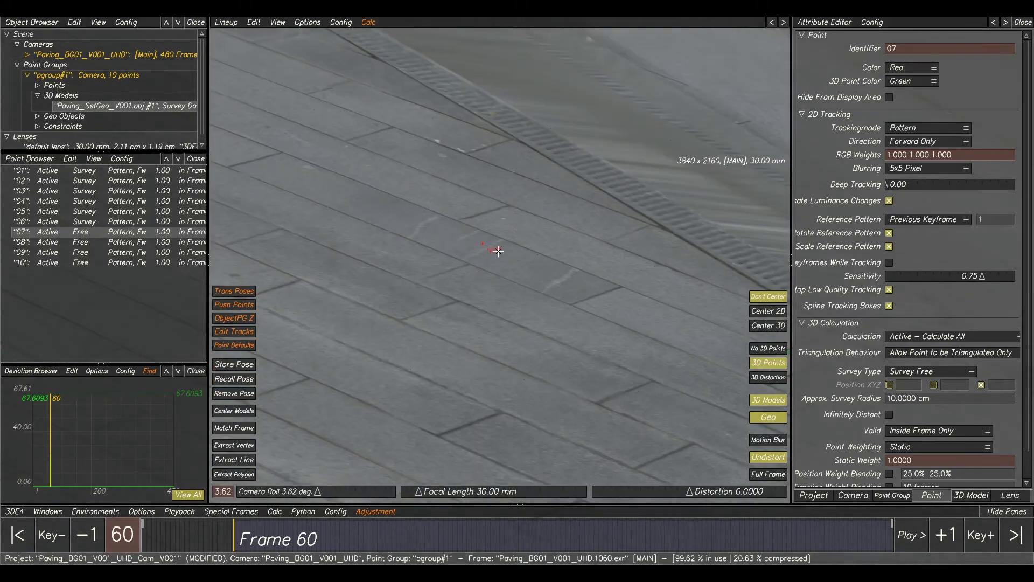
{"action": "middle_click_drag", "start_coordinate": [526, 236], "coordinate": [578, 321]}
{"action": "scroll", "coordinate": [578, 320], "scroll_direction": "up", "scroll_amount": 2}
{"action": "scroll", "coordinate": [531, 308], "scroll_direction": "up", "scroll_amount": 2}
{"action": "scroll", "coordinate": [526, 249], "scroll_direction": "up", "scroll_amount": 2}
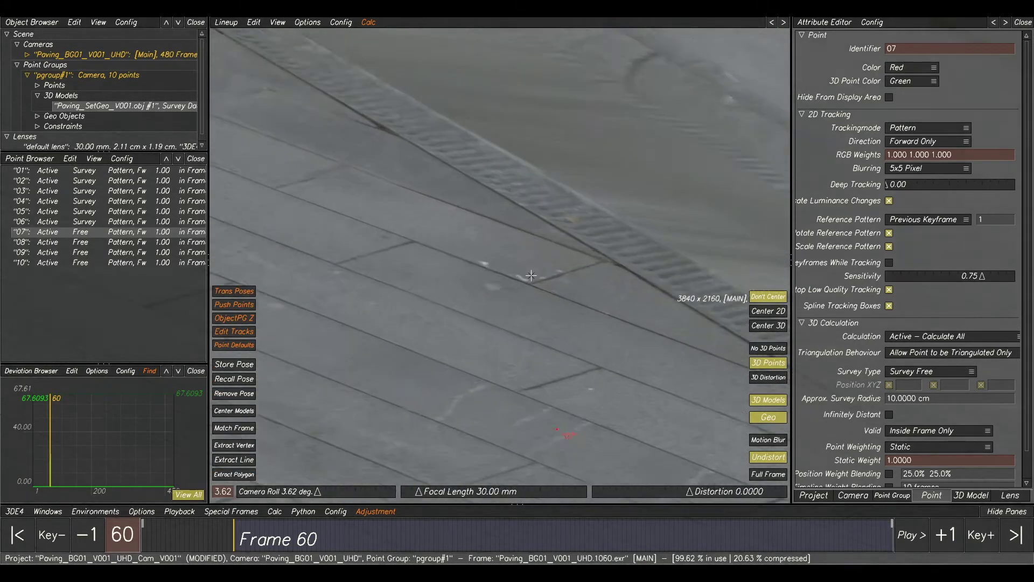
{"action": "scroll", "coordinate": [534, 298], "scroll_direction": "up", "scroll_amount": 1}
- Center the tracking view on point 07's 2D position and recheck its joint corner against the paving model
{"action": "key", "text": "F2"}
{"action": "scroll", "coordinate": [500, 302], "scroll_direction": "up", "scroll_amount": 3}
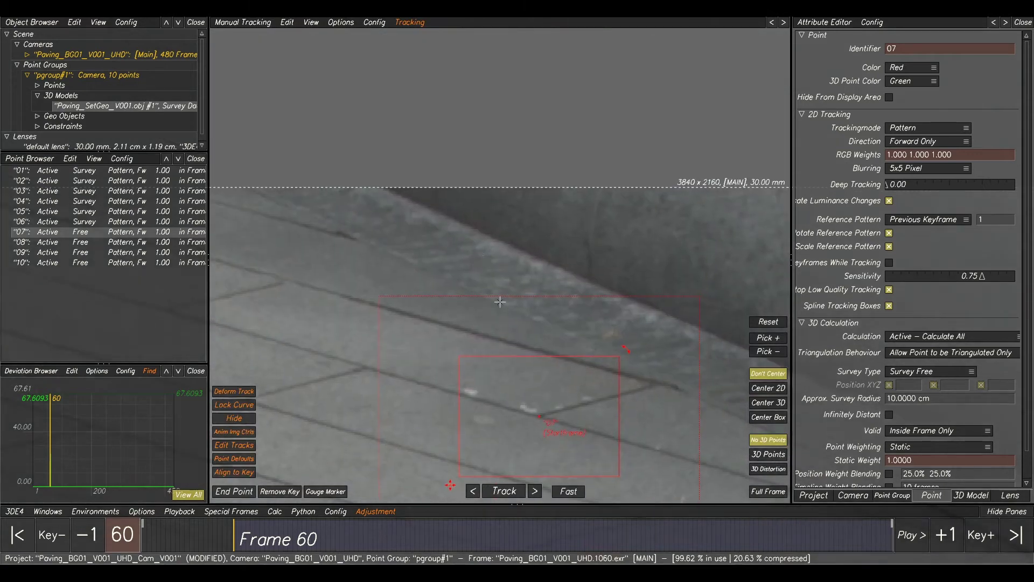
{"action": "left_click", "coordinate": [756, 389]}
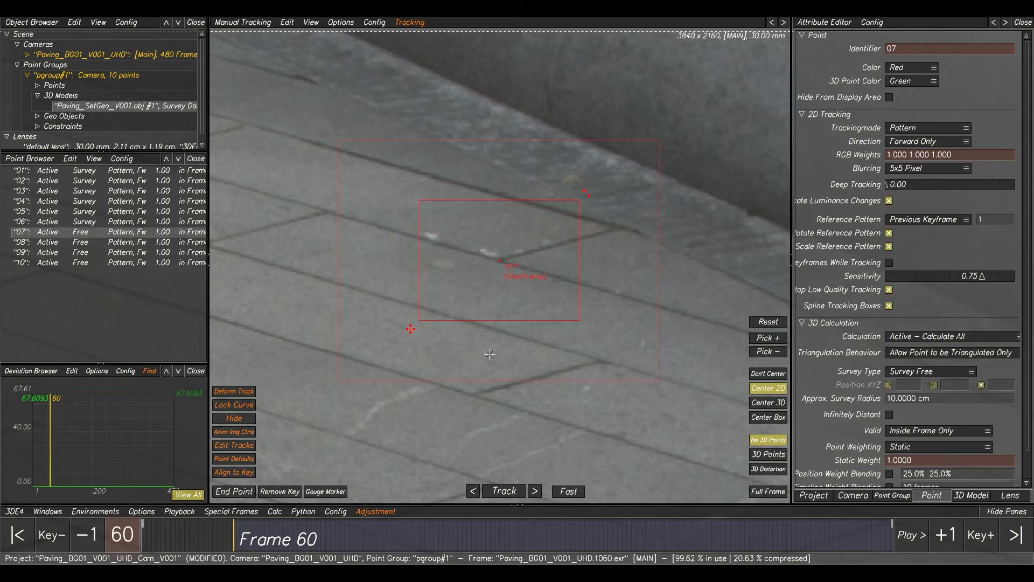
{"action": "key", "text": "F2"}
{"action": "scroll", "coordinate": [539, 205], "scroll_direction": "down", "scroll_amount": 2}
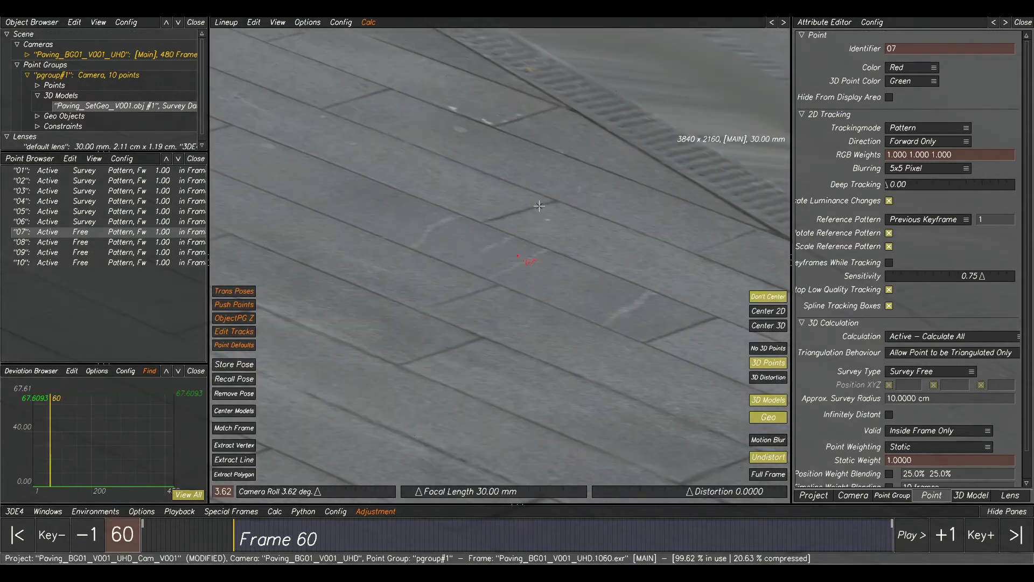
{"action": "scroll", "coordinate": [540, 205], "scroll_direction": "down", "scroll_amount": 2}
{"action": "key", "text": "F1"}
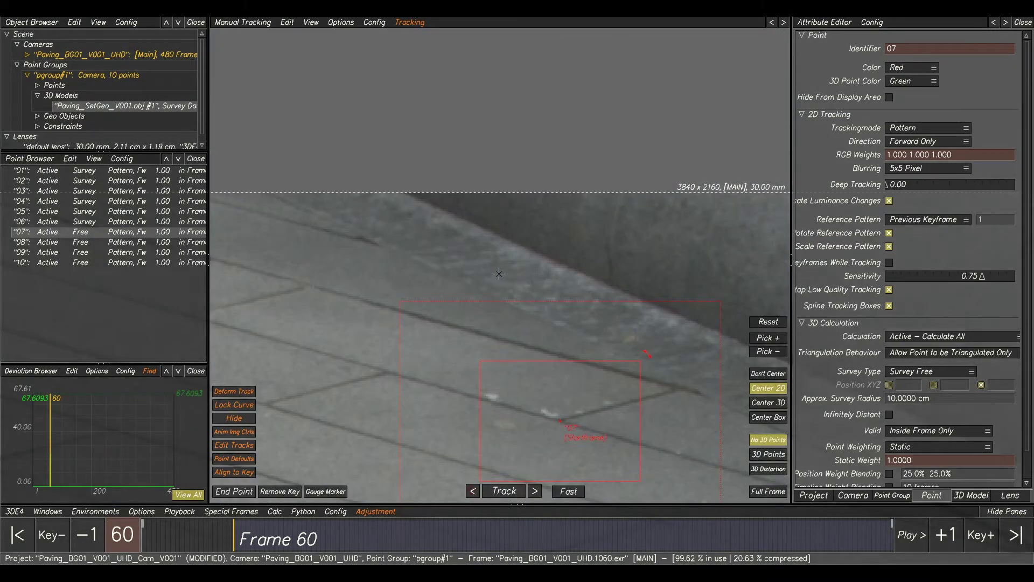
{"action": "key", "text": "F2"}
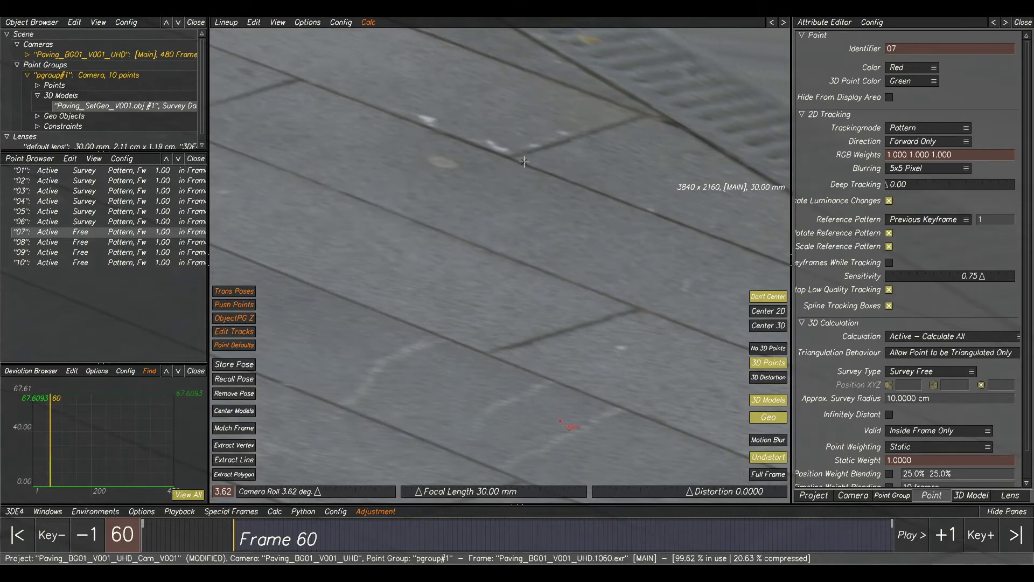
- Extract point 07's survey position from the paving model's polygon at the joint corner beside the white marks
{"action": "left_click", "coordinate": [228, 475]}
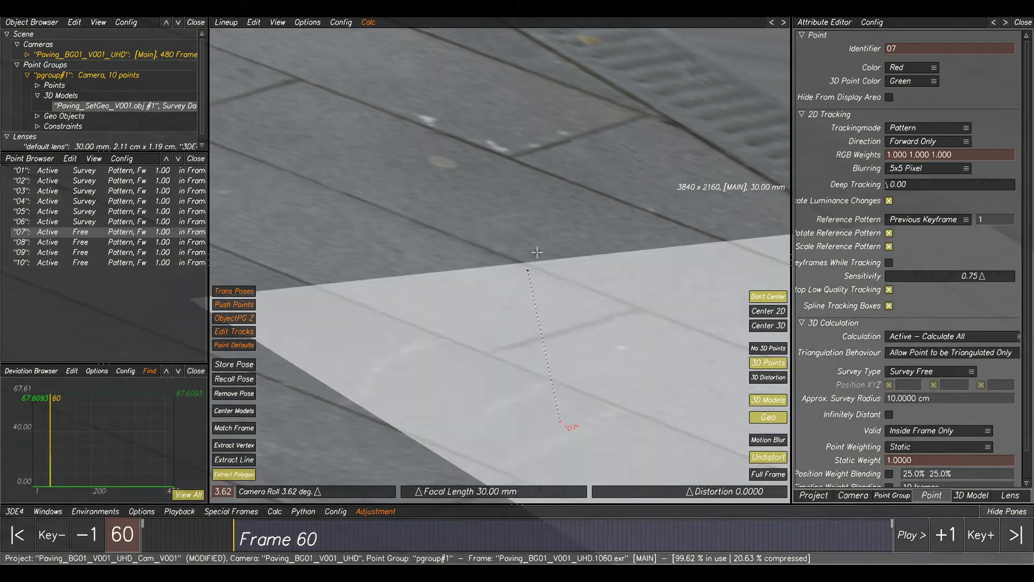
{"action": "left_click", "coordinate": [511, 157]}
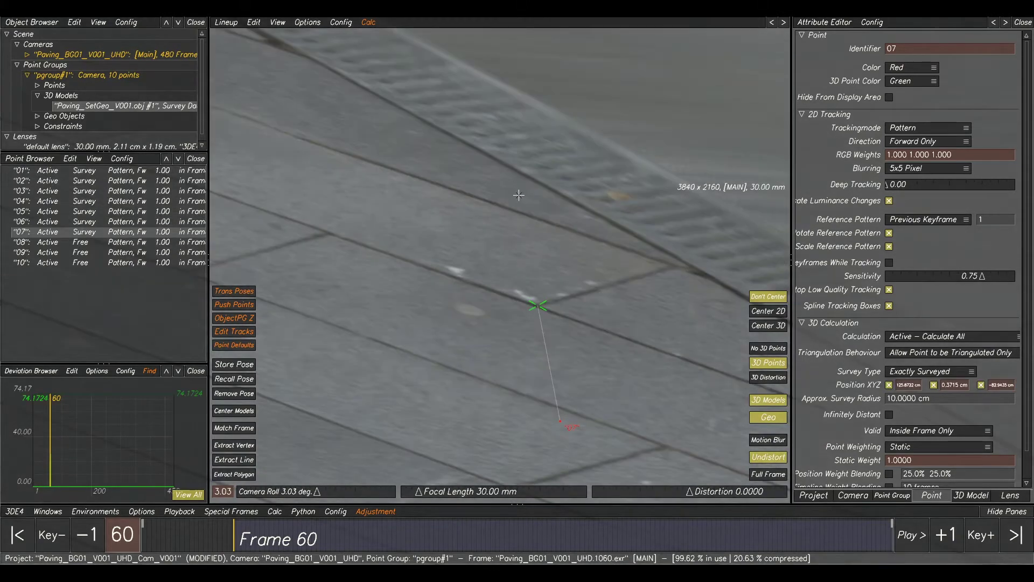
{"action": "scroll", "coordinate": [527, 261], "scroll_direction": "up", "scroll_amount": 2}
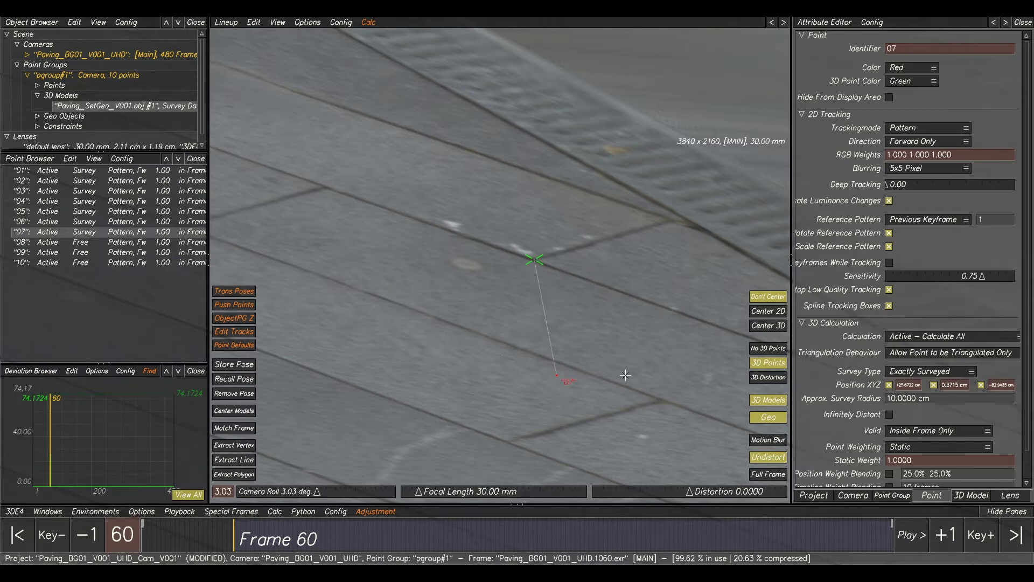
{"action": "scroll", "coordinate": [625, 375], "scroll_direction": "down", "scroll_amount": 5}
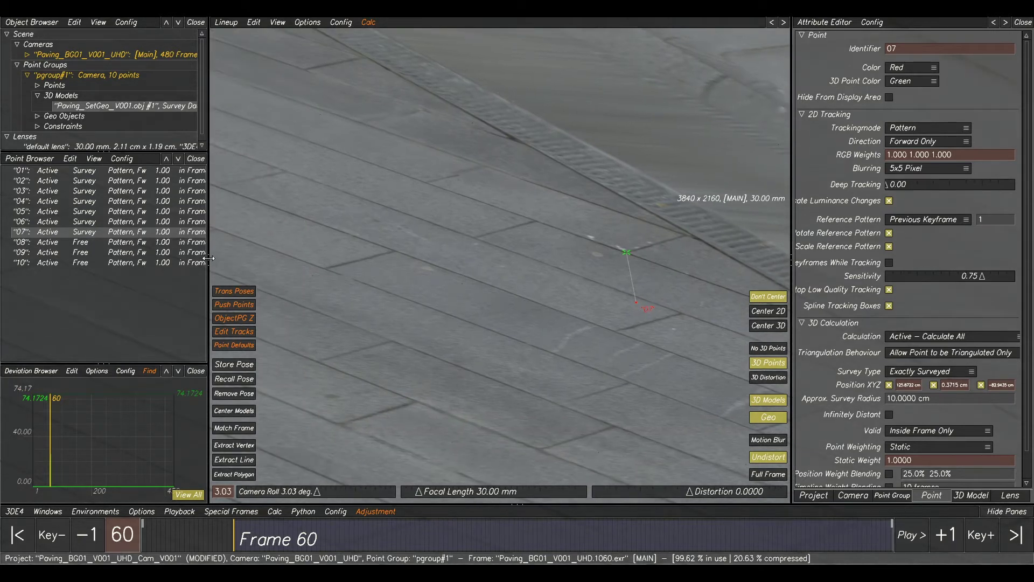
{"action": "scroll", "coordinate": [571, 259], "scroll_direction": "down", "scroll_amount": 1}
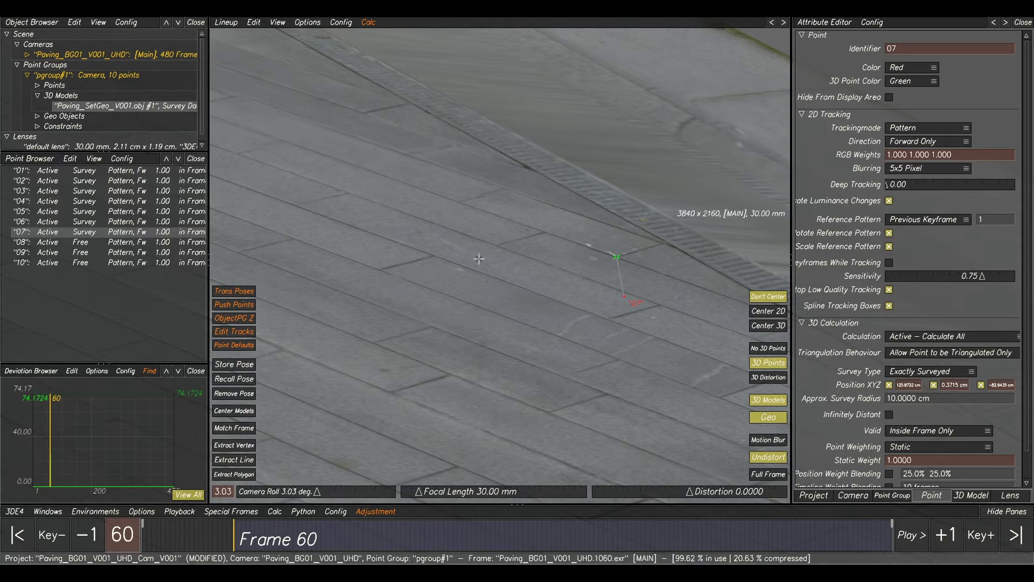
- Select point 08 and compare the small dark spot it tracks in the plate with the spots on the paving model's slabs
{"action": "left_click", "coordinate": [38, 243]}
{"action": "key", "text": "F1"}
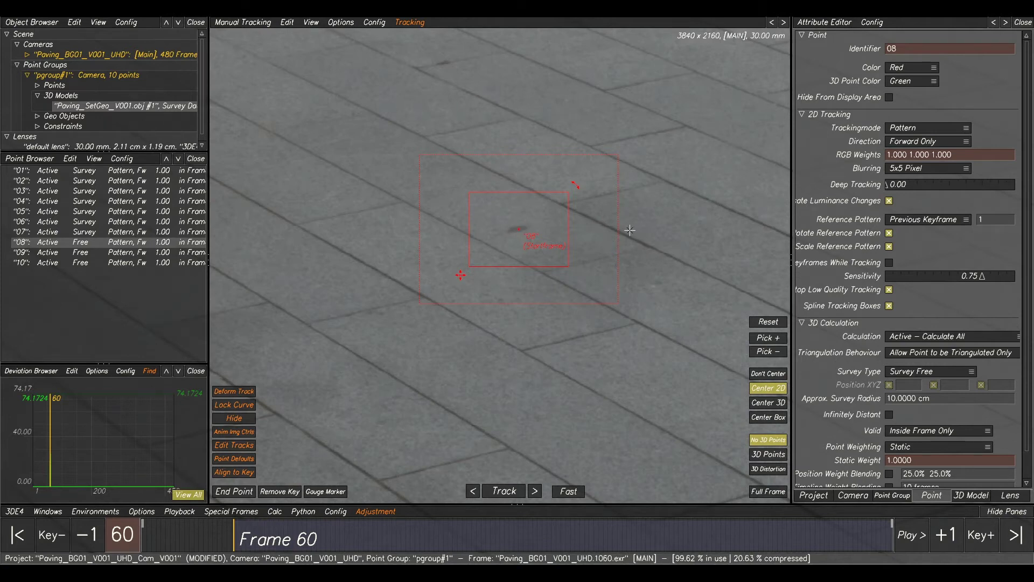
{"action": "key", "text": "F2"}
{"action": "scroll", "coordinate": [538, 231], "scroll_direction": "down", "scroll_amount": 5}
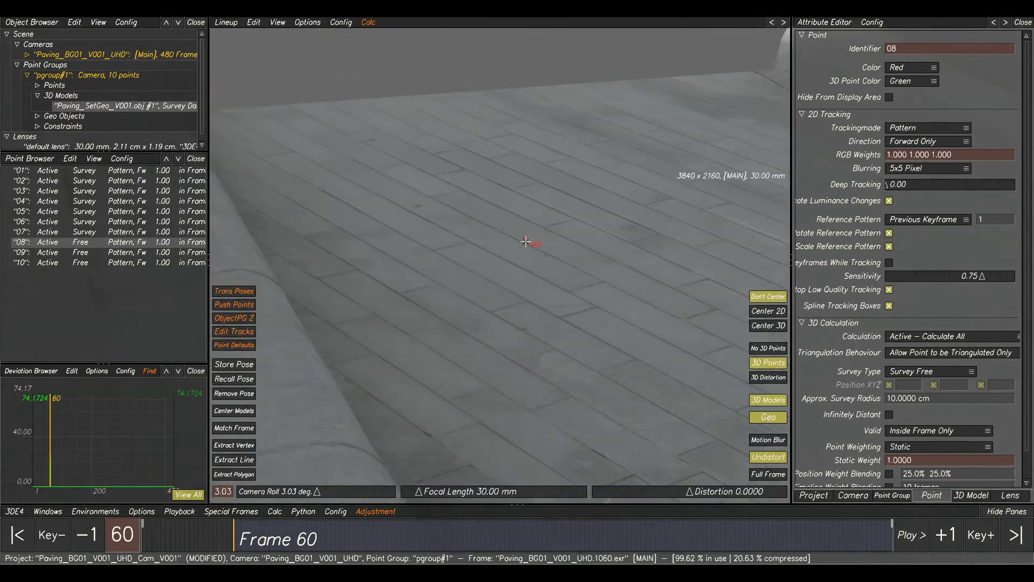
{"action": "scroll", "coordinate": [490, 286], "scroll_direction": "up", "scroll_amount": 4}
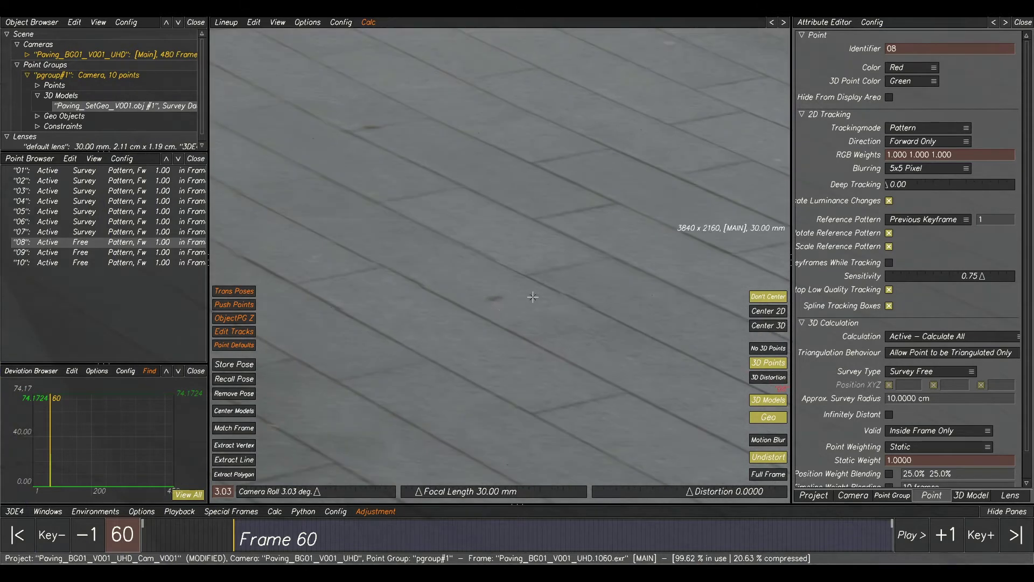
{"action": "key", "text": "F1"}
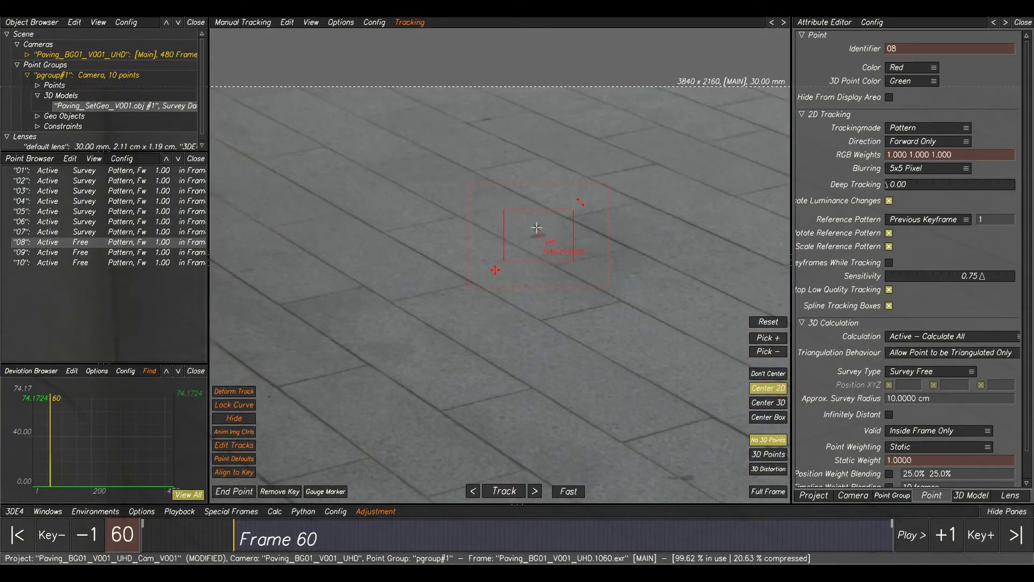
{"action": "key", "text": "F2"}
{"action": "scroll", "coordinate": [410, 172], "scroll_direction": "down", "scroll_amount": 4}
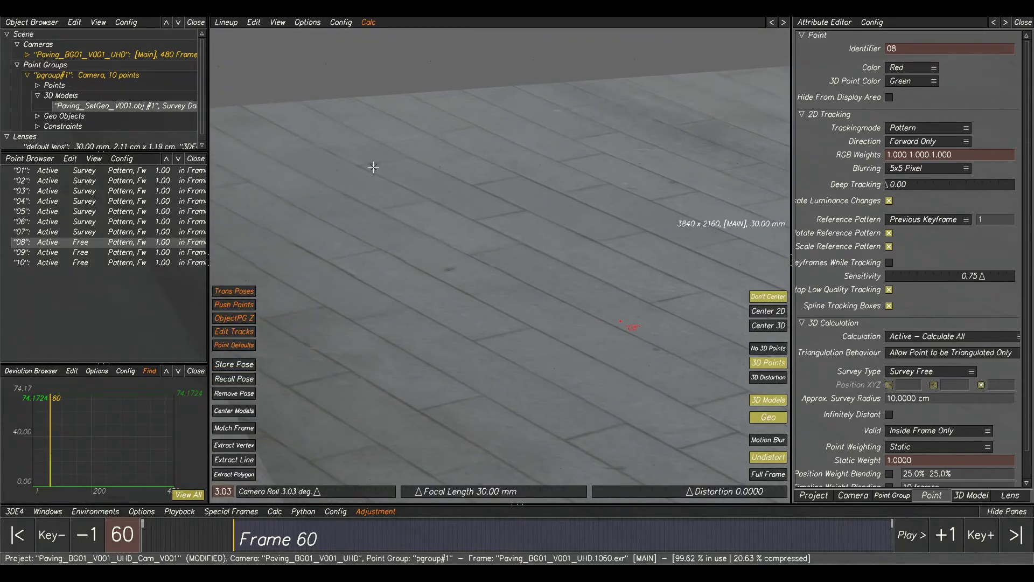
{"action": "scroll", "coordinate": [454, 266], "scroll_direction": "up", "scroll_amount": 4}
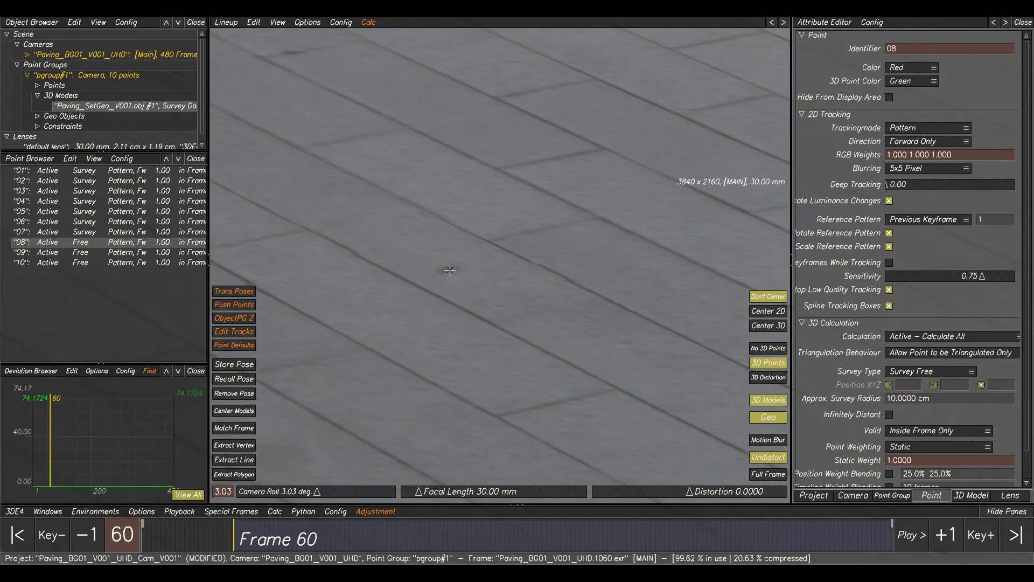
- Extract point 08's survey position from the paving model's polygon at the matching dark spot on the slab
{"action": "left_click", "coordinate": [240, 474]}
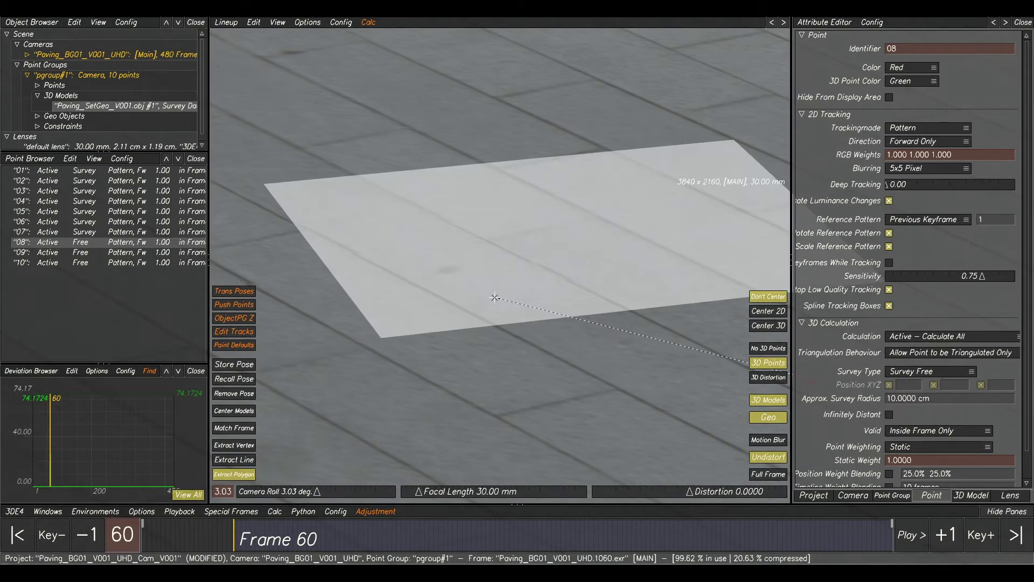
{"action": "left_click", "coordinate": [449, 273]}
{"action": "scroll", "coordinate": [361, 257], "scroll_direction": "down", "scroll_amount": 3}
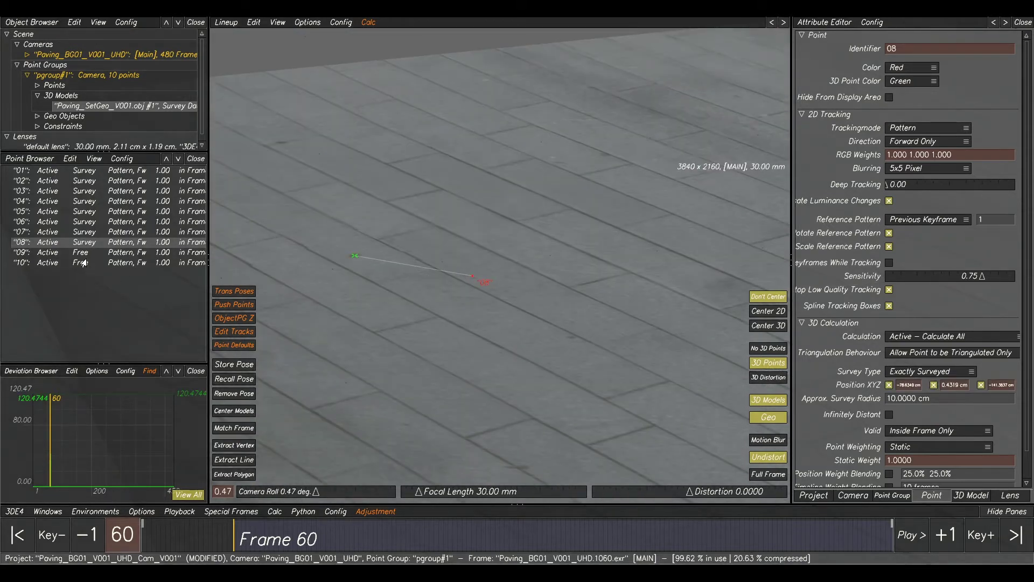
- Select point 09 and compare the paving joint corner it tracks in the plate with the joints on the paving model
{"action": "left_click", "coordinate": [103, 255]}
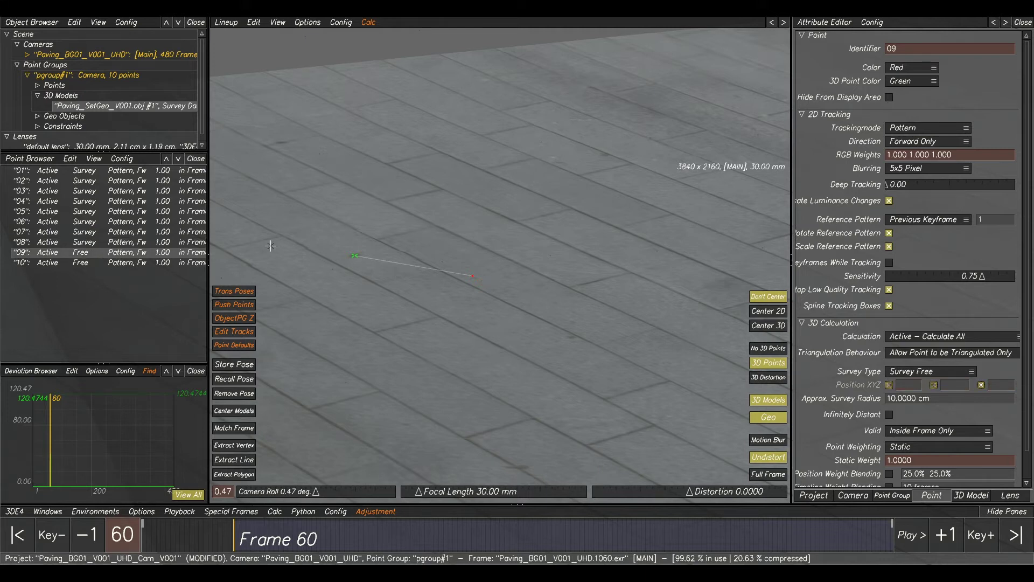
{"action": "scroll", "coordinate": [434, 249], "scroll_direction": "down", "scroll_amount": 3}
{"action": "key", "text": "F2"}
{"action": "scroll", "coordinate": [532, 272], "scroll_direction": "up", "scroll_amount": 3}
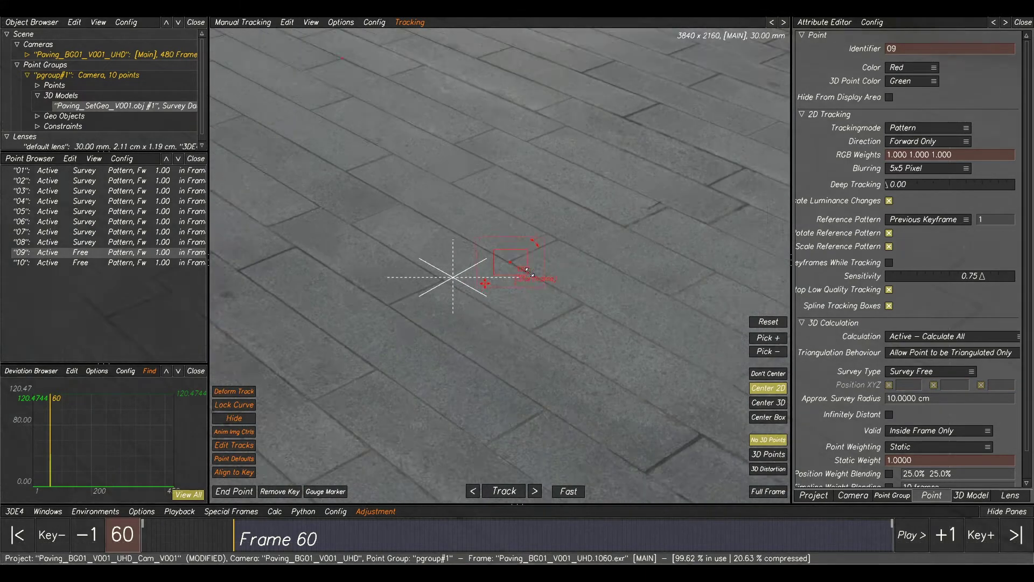
{"action": "key", "text": "F3"}
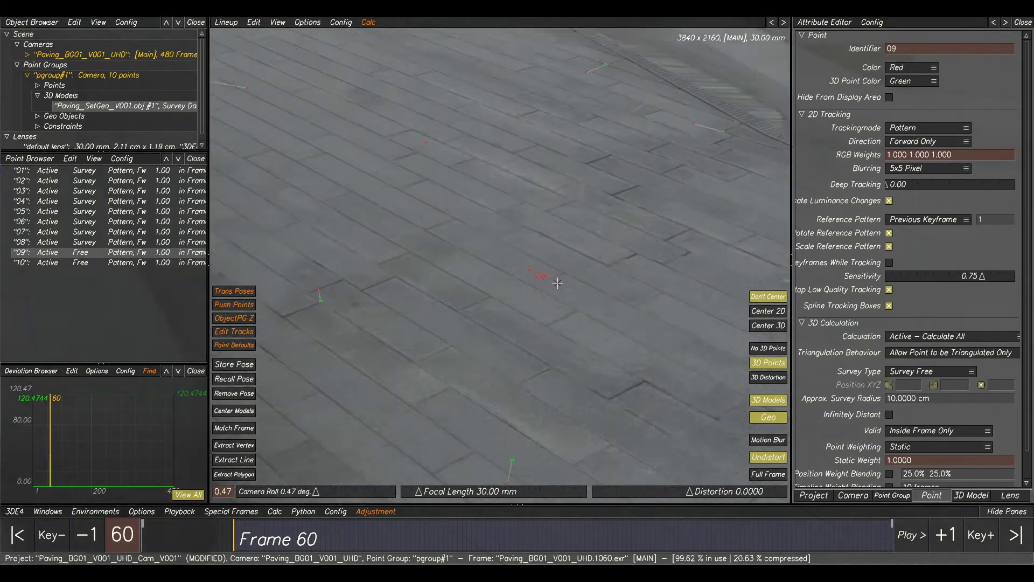
{"action": "key", "text": "F2"}
{"action": "scroll", "coordinate": [562, 302], "scroll_direction": "up", "scroll_amount": 2}
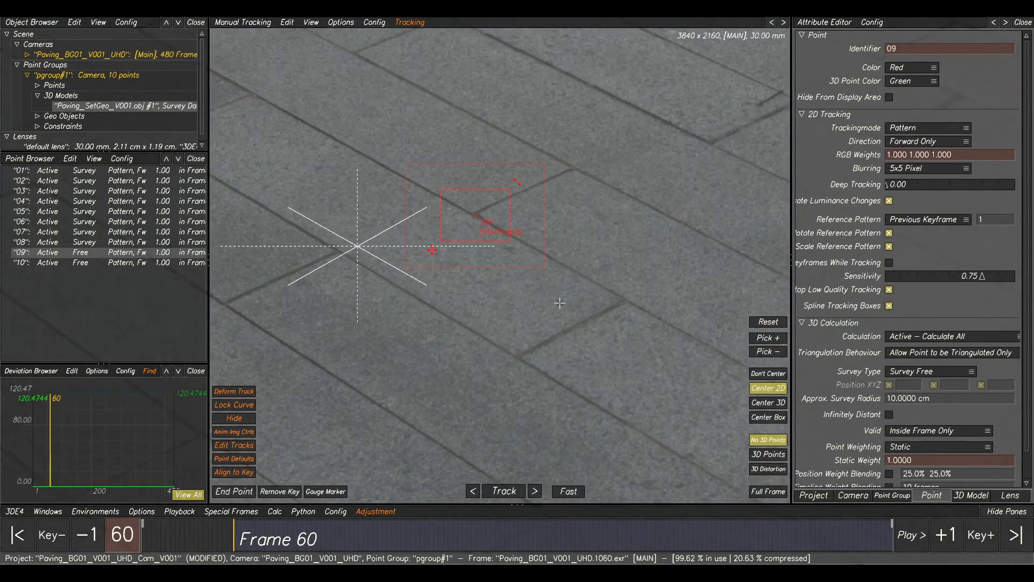
{"action": "key", "text": "F3"}
{"action": "key", "text": "F2"}
{"action": "key", "text": "F3"}
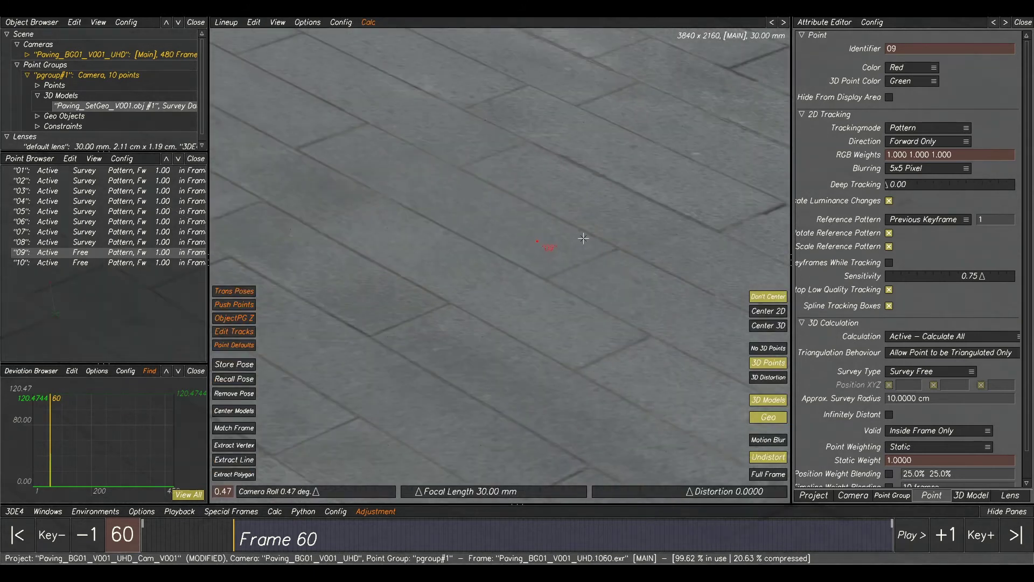
{"action": "scroll", "coordinate": [593, 161], "scroll_direction": "down", "scroll_amount": 2}
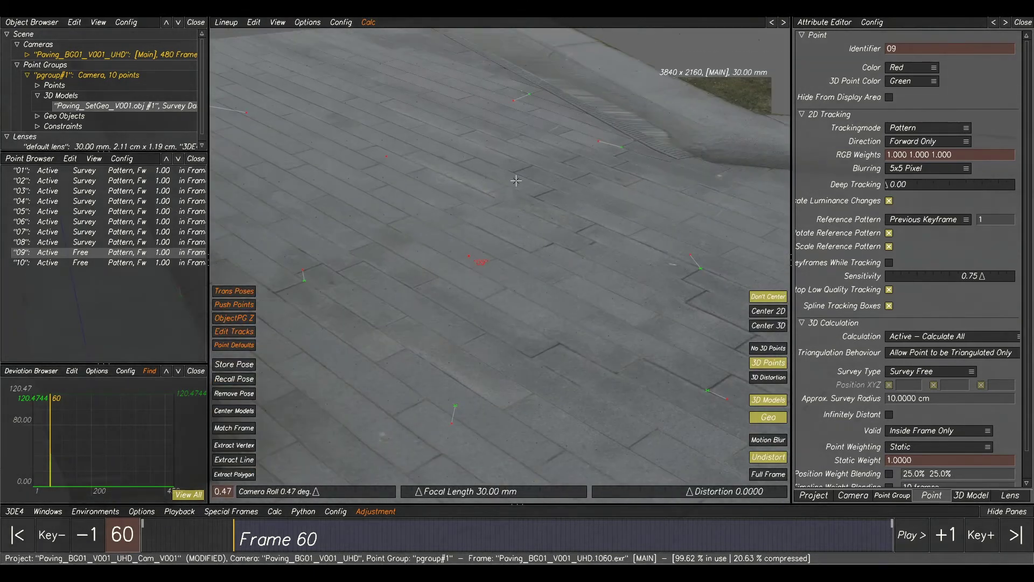
{"action": "scroll", "coordinate": [452, 266], "scroll_direction": "up", "scroll_amount": 2}
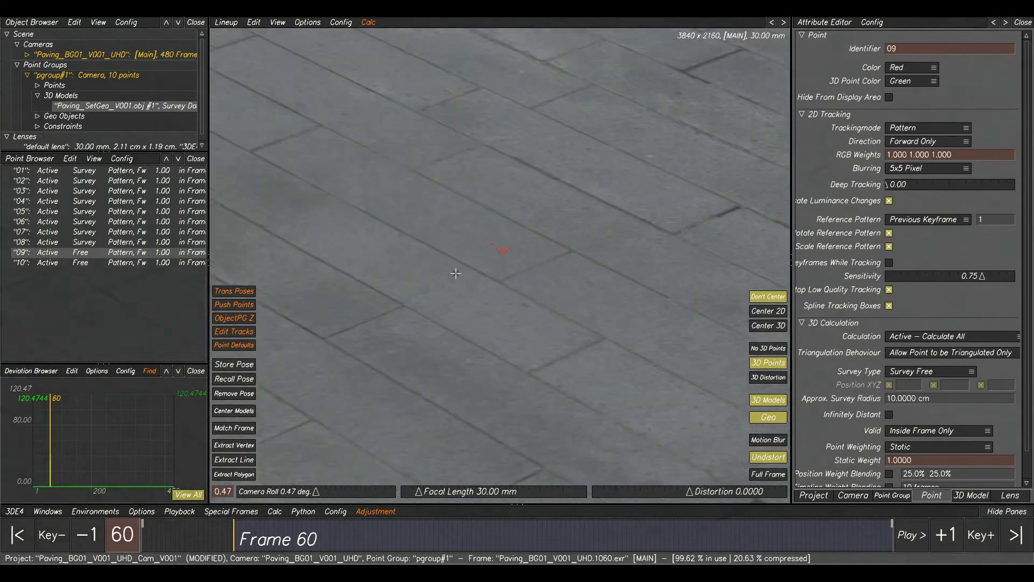
- Extract point 09's survey position from the paving model's polygon at the matching joint corner
{"action": "middle_click_drag", "start_coordinate": [492, 229], "coordinate": [560, 342]}
{"action": "key", "text": "F2"}
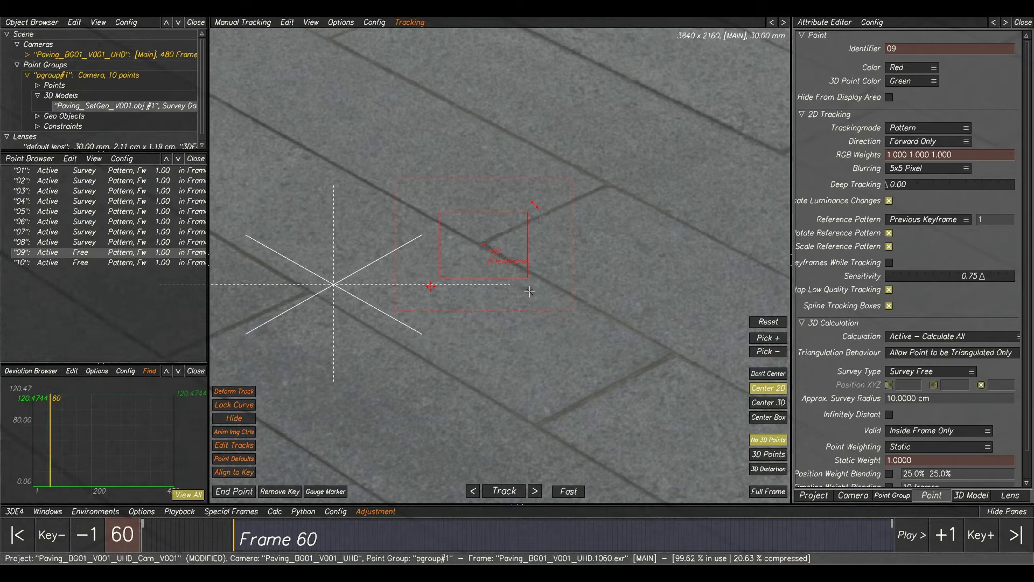
{"action": "key", "text": "F2"}
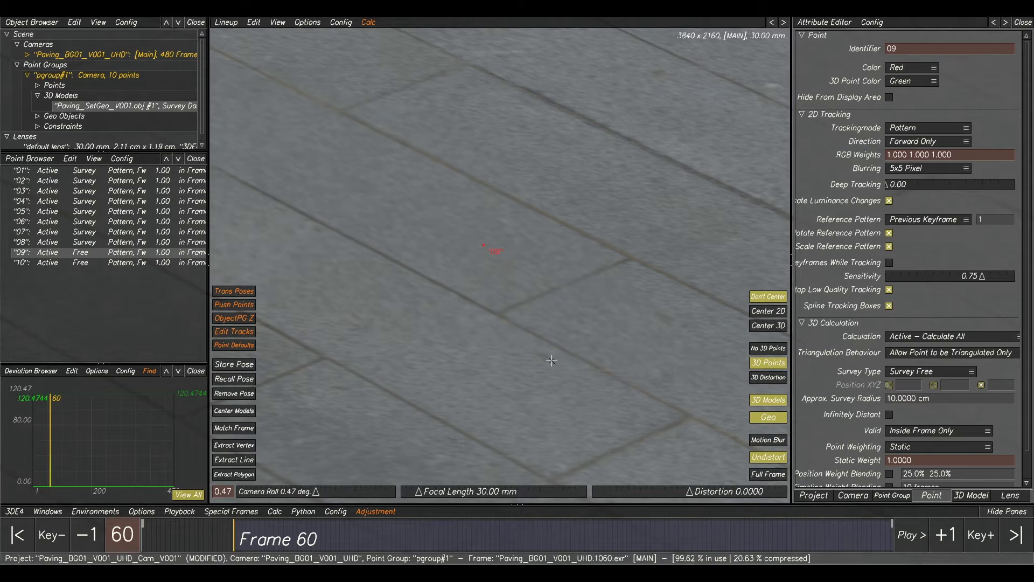
{"action": "left_click", "coordinate": [233, 474]}
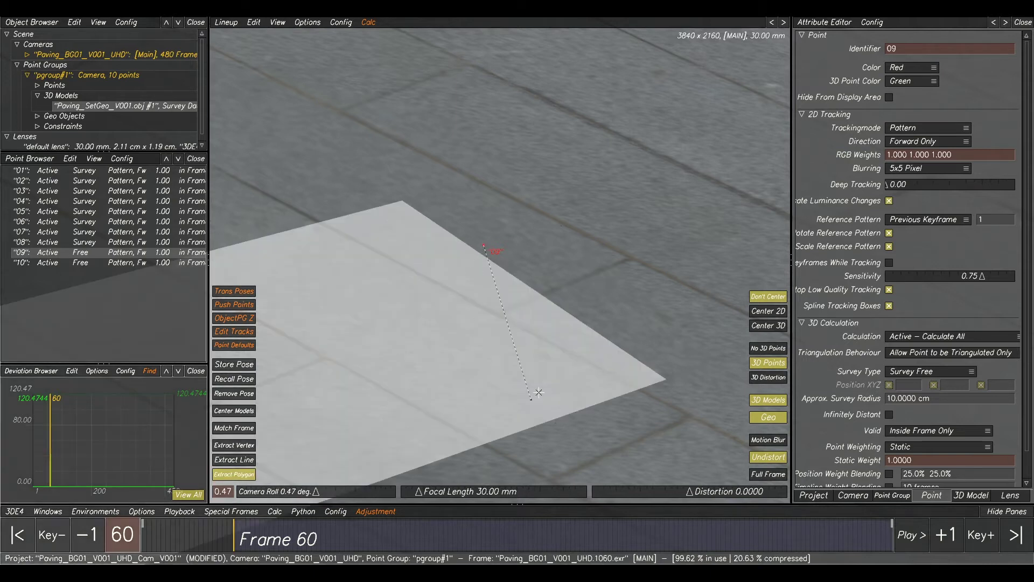
{"action": "left_click", "coordinate": [497, 313]}
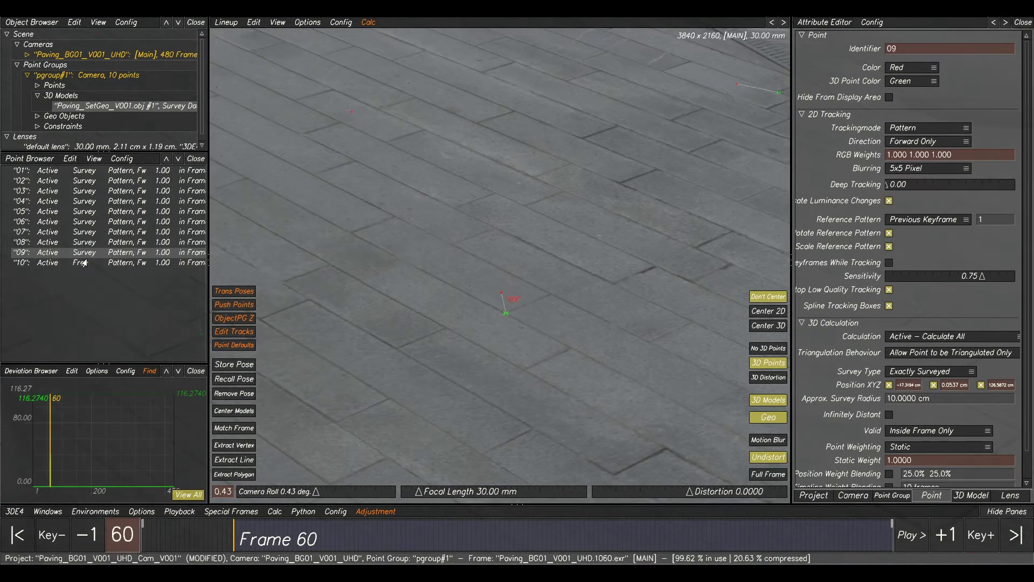
- Select point 10 and compare its tracked joint corner in the plate with the slab joints on the paving model
{"action": "left_click", "coordinate": [83, 264]}
{"action": "key", "text": "F1"}
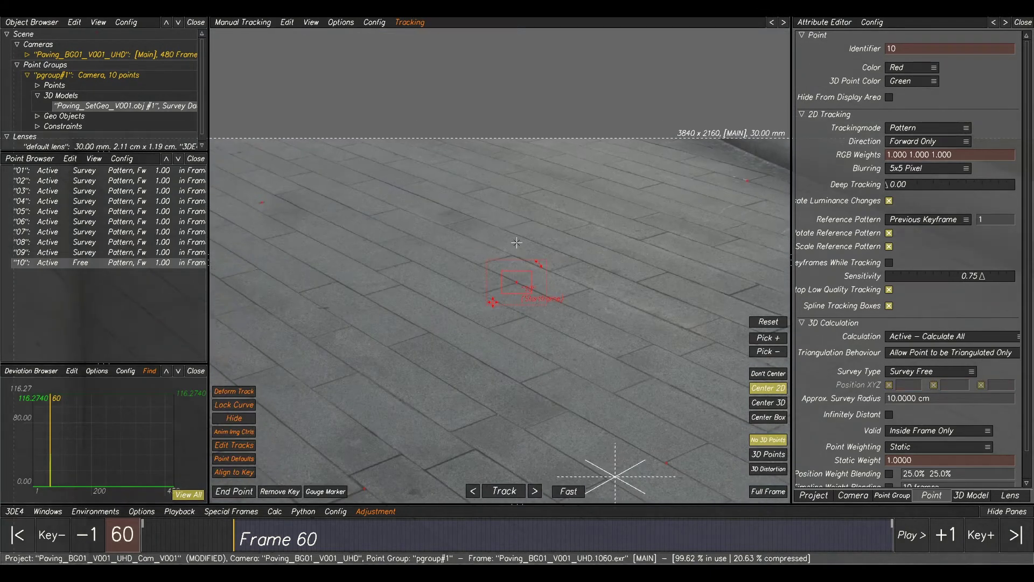
{"action": "scroll", "coordinate": [516, 291], "scroll_direction": "up", "scroll_amount": 2}
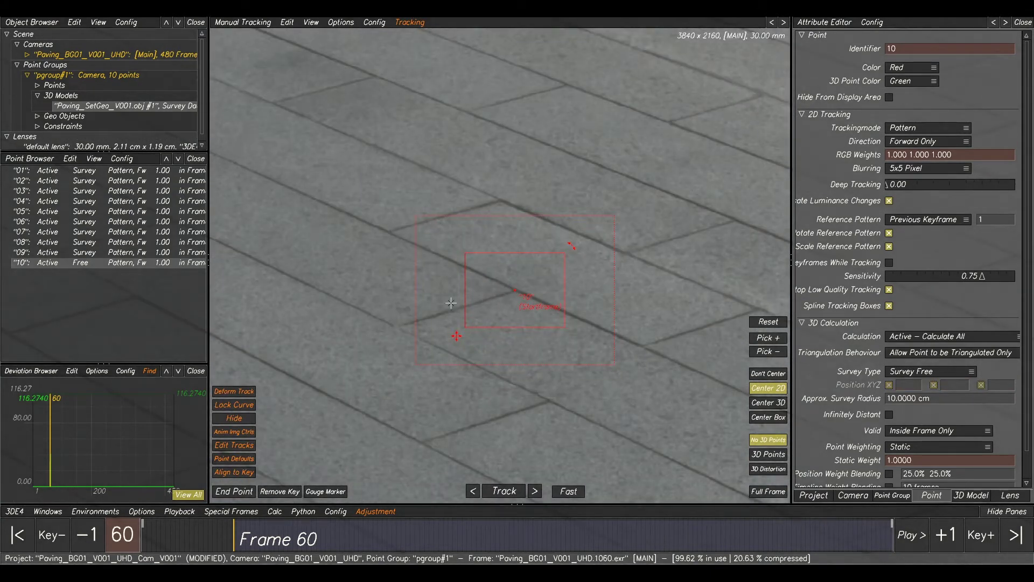
{"action": "key", "text": "F2"}
{"action": "key", "text": "F1"}
{"action": "key", "text": "F2"}
{"action": "key", "text": "F1"}
{"action": "key", "text": "F2"}
{"action": "key", "text": "F1"}
{"action": "key", "text": "F2"}
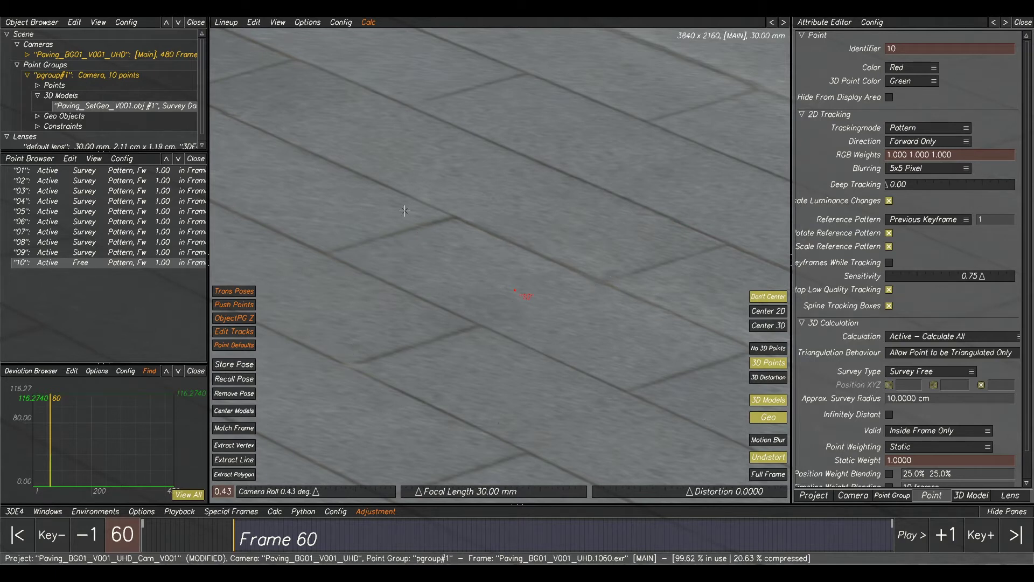
{"action": "key", "text": "F1"}
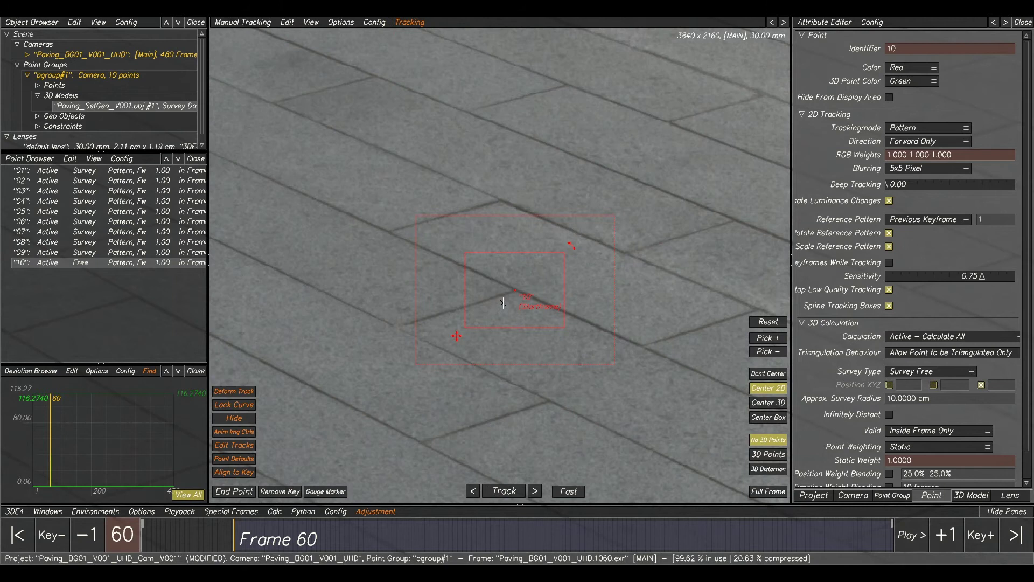
- Extract point 10's survey position from the paving model's polygon at the matching slab joint corner
{"action": "key", "text": "F2"}
{"action": "left_click", "coordinate": [234, 474]}
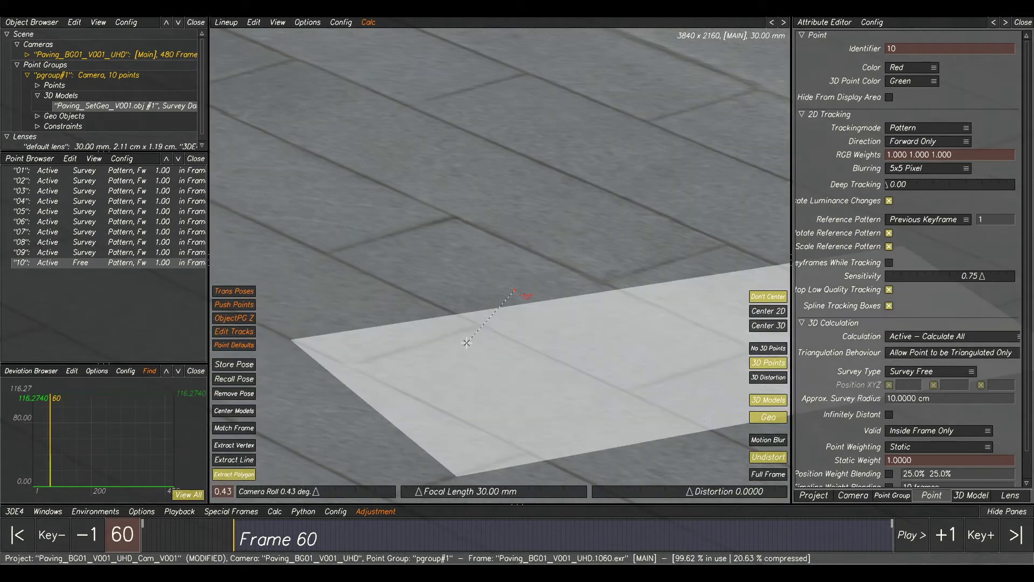
{"action": "left_click", "coordinate": [480, 324]}
{"action": "scroll", "coordinate": [507, 326], "scroll_direction": "down", "scroll_amount": 10}
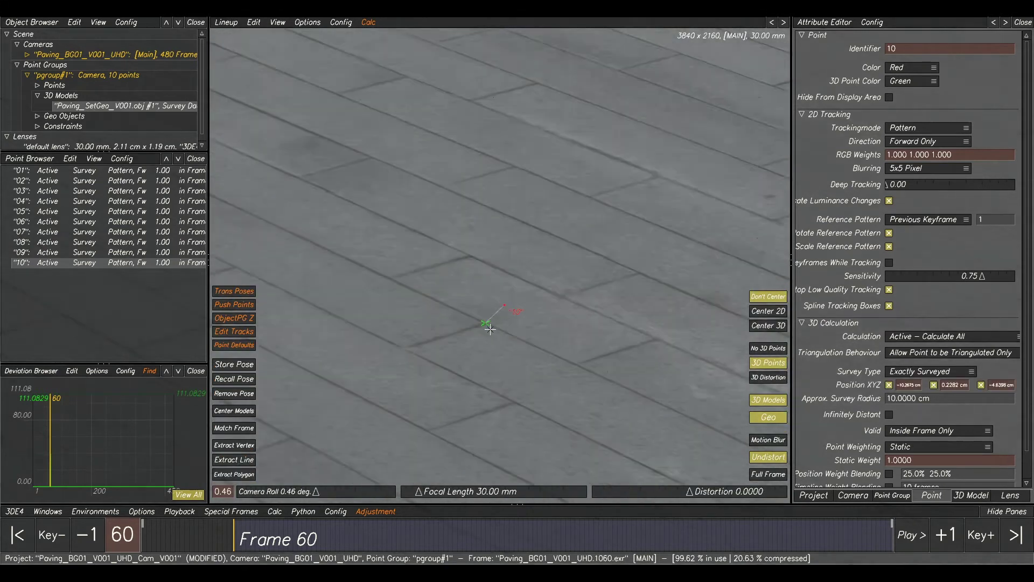
- Calculate the camera from all surveyed points, inspect the solve in the 3D preview, and use the result
{"action": "key", "text": "alt+c"}
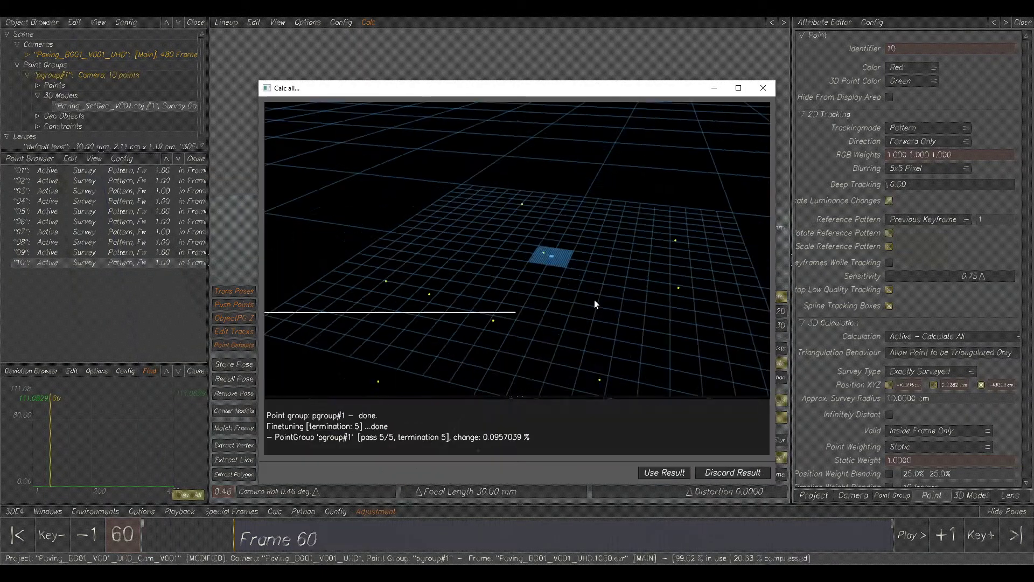
{"action": "left_click_drag", "start_coordinate": [505, 315], "coordinate": [411, 300]}
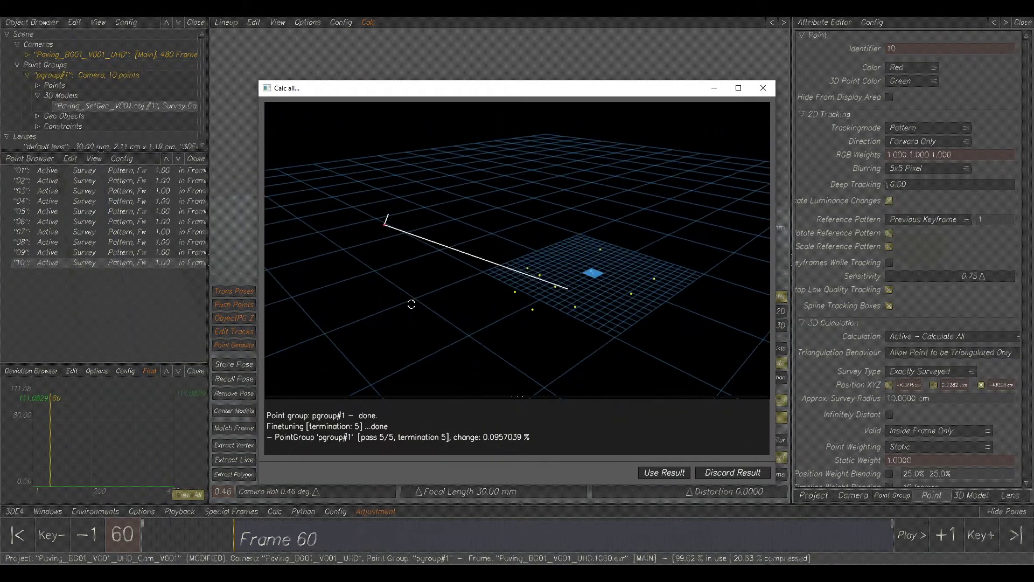
{"action": "left_click_drag", "start_coordinate": [431, 263], "coordinate": [341, 230]}
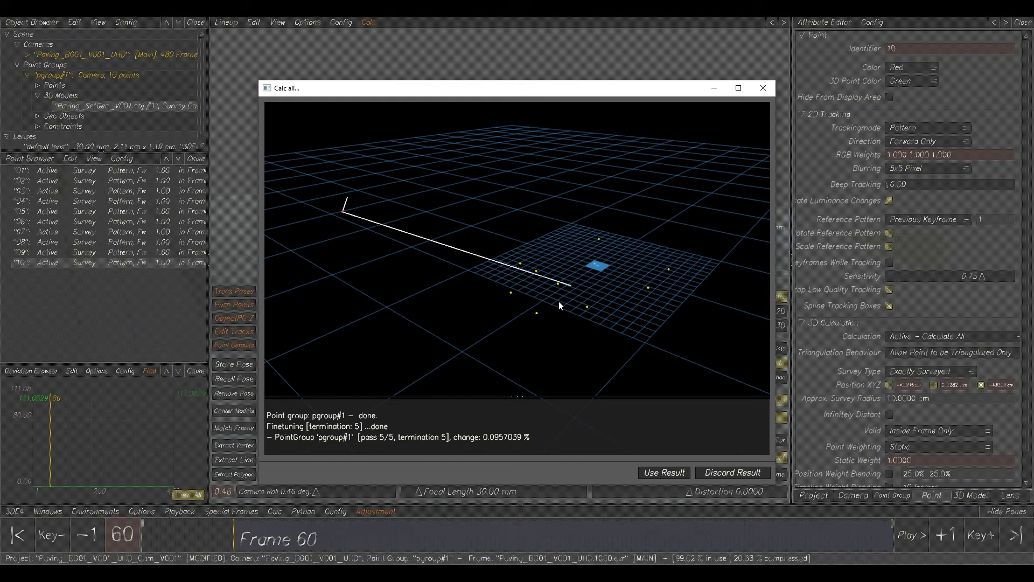
{"action": "left_click_drag", "start_coordinate": [636, 259], "coordinate": [587, 377]}
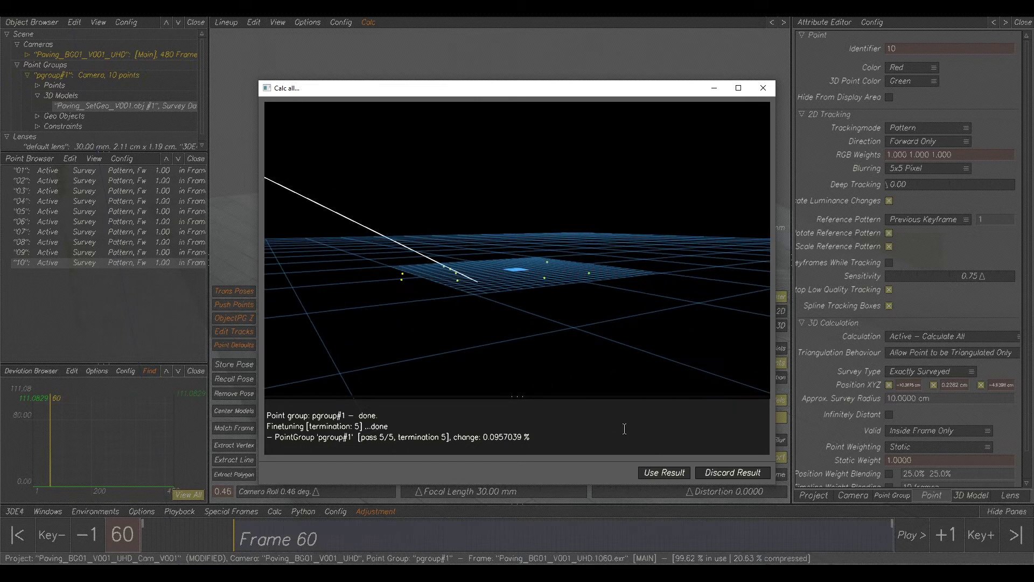
{"action": "left_click", "coordinate": [656, 474]}
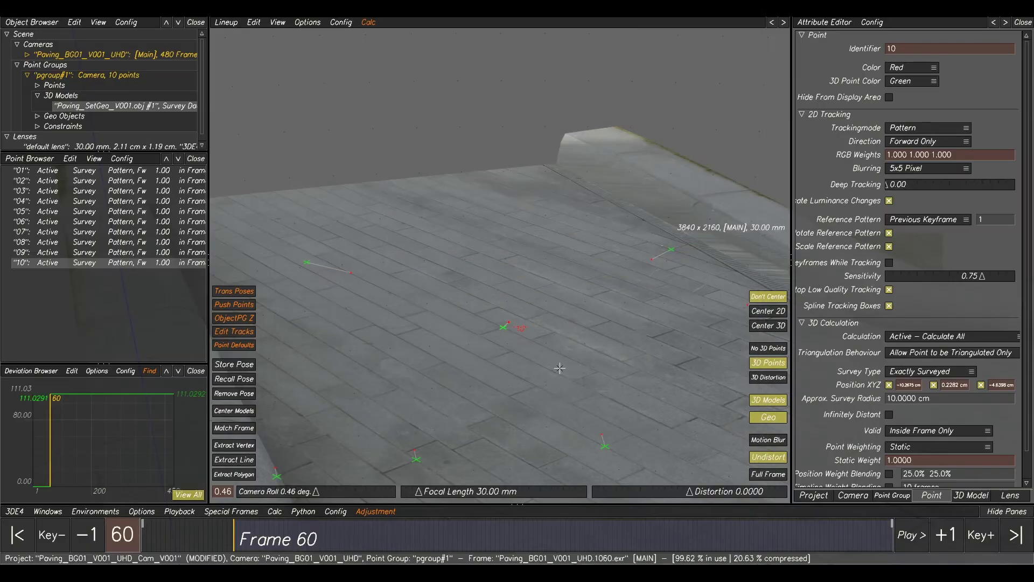
{"action": "scroll", "coordinate": [560, 367], "scroll_direction": "down", "scroll_amount": 2}
{"action": "scroll", "coordinate": [501, 273], "scroll_direction": "down", "scroll_amount": 2}
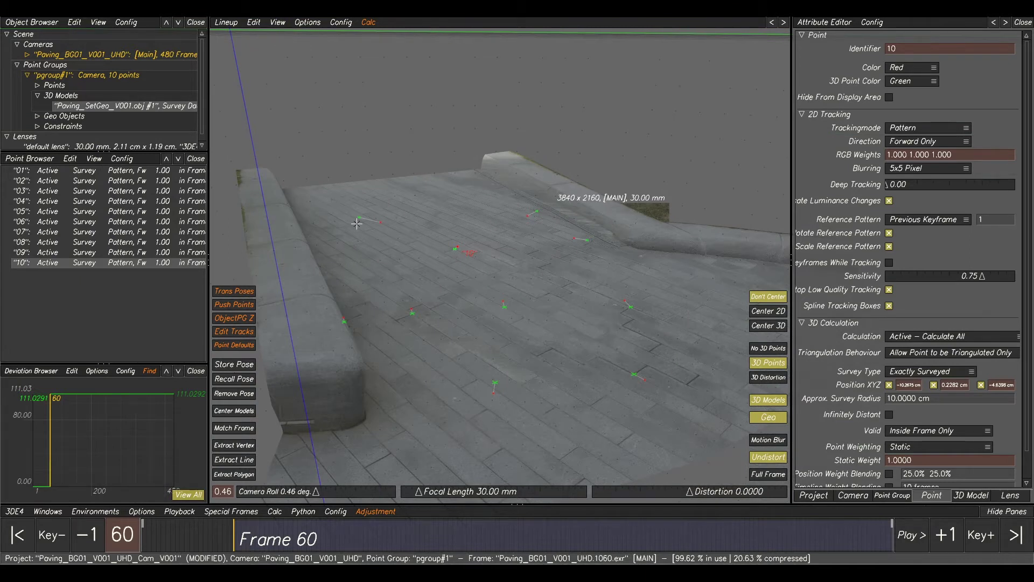
{"action": "scroll", "coordinate": [415, 250], "scroll_direction": "up", "scroll_amount": 2}
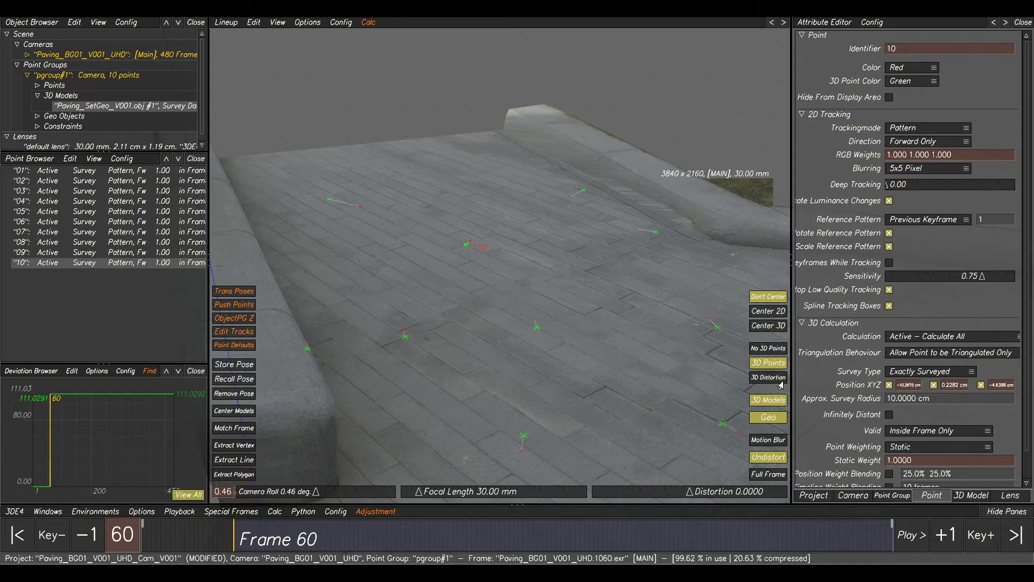
- Set the default lens's focal length from fixed to Adjust
{"action": "left_click", "coordinate": [1016, 496]}
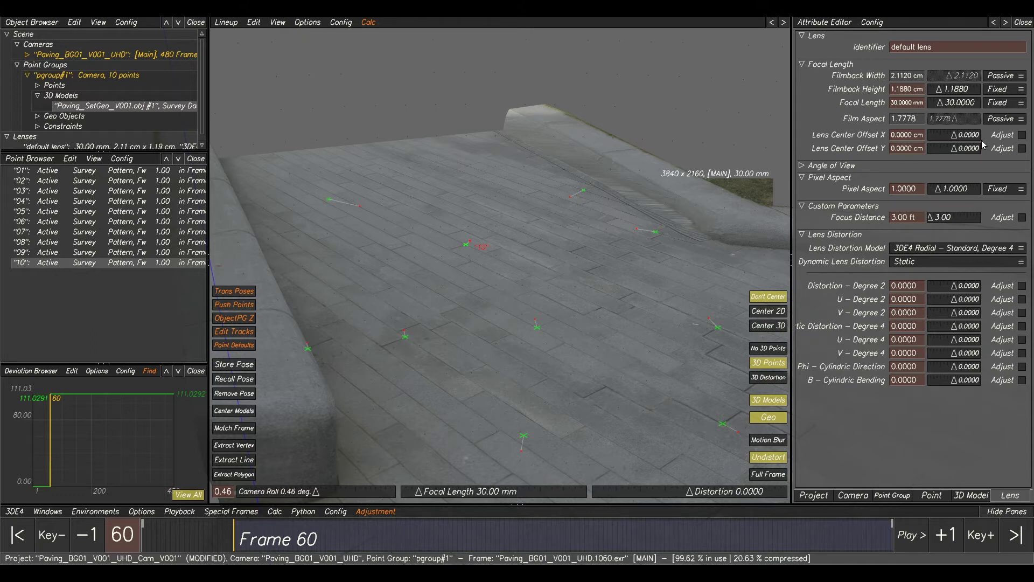
{"action": "left_click", "coordinate": [1015, 105]}
{"action": "left_click", "coordinate": [1001, 114]}
- Run a parameter adjustment on the focal length with the Adaptive method and transfer the best result's parameters into the project
{"action": "left_click", "coordinate": [53, 512]}
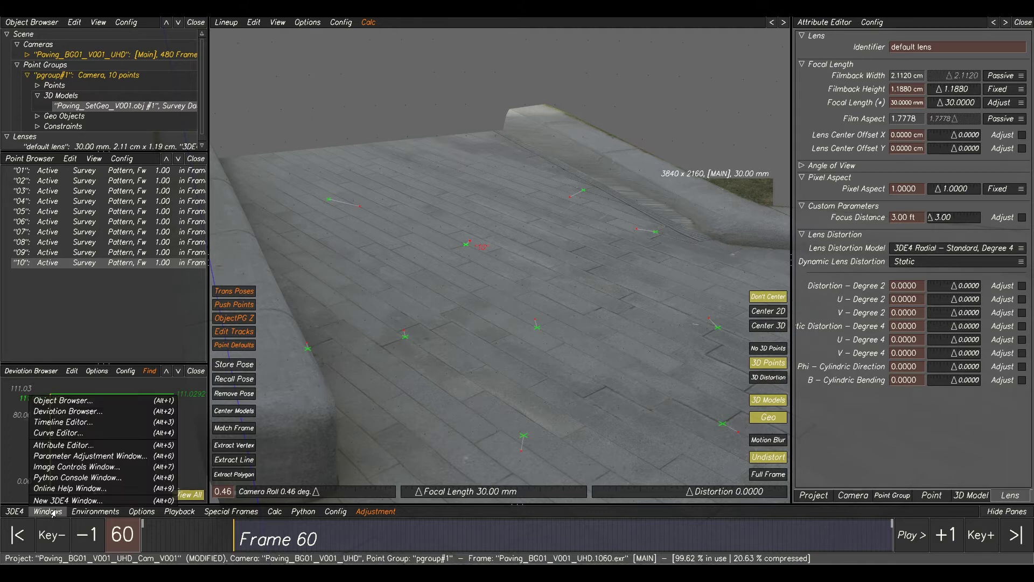
{"action": "left_click", "coordinate": [84, 458]}
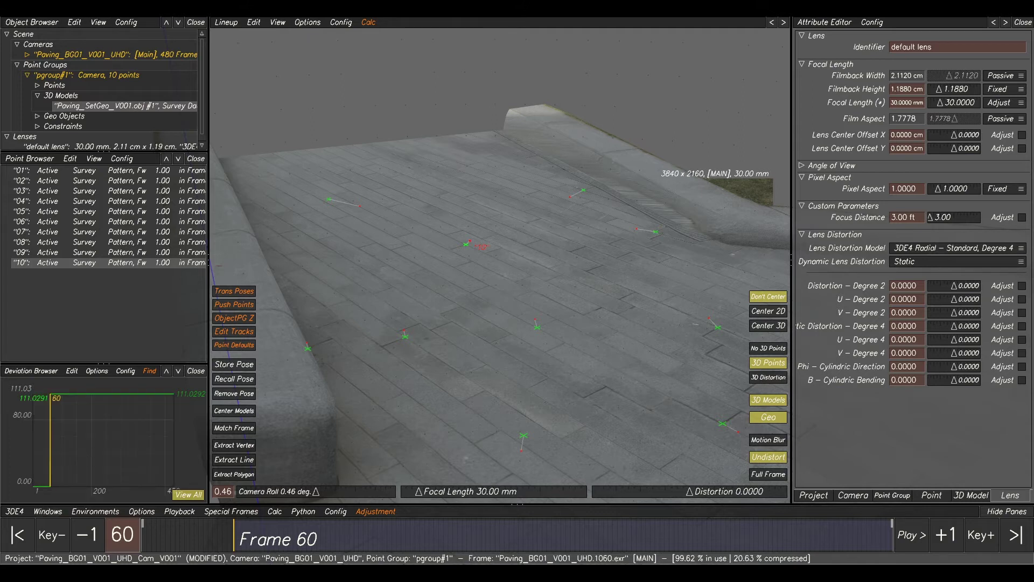
{"action": "left_click_drag", "start_coordinate": [386, 106], "coordinate": [258, 67]}
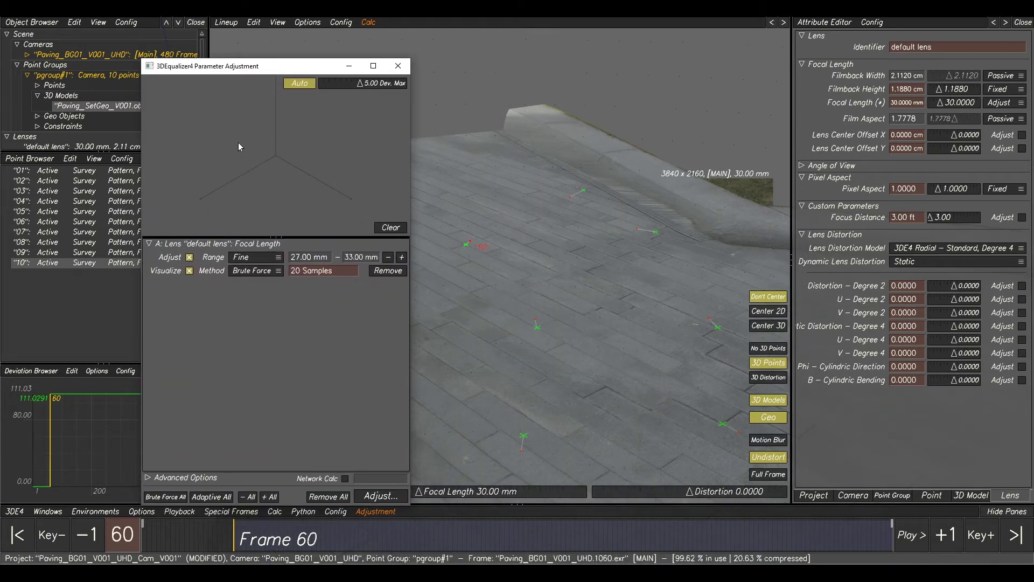
{"action": "left_click", "coordinate": [258, 271]}
{"action": "left_click", "coordinate": [261, 282]}
{"action": "left_click", "coordinate": [367, 496]}
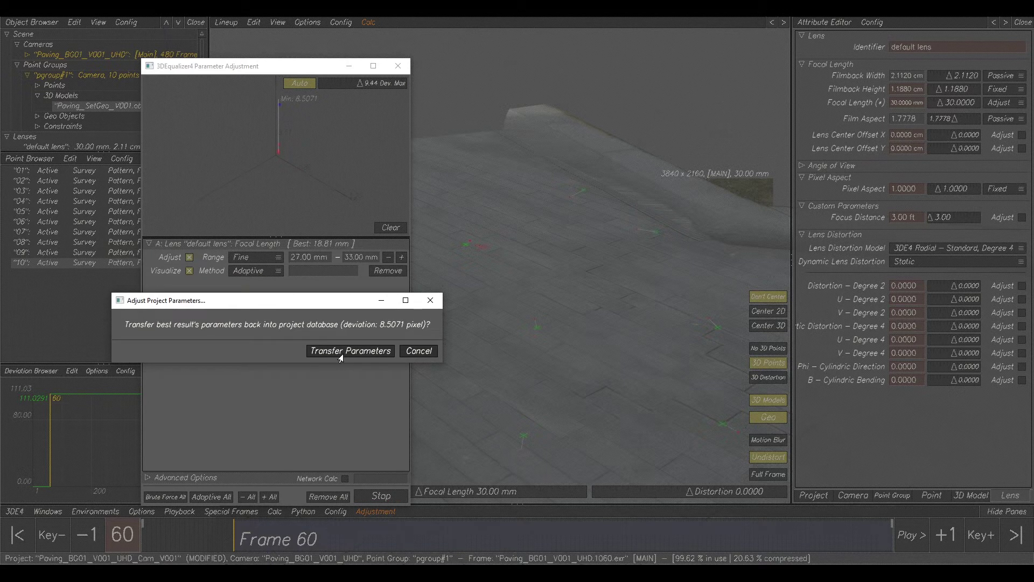
{"action": "left_click", "coordinate": [340, 353]}
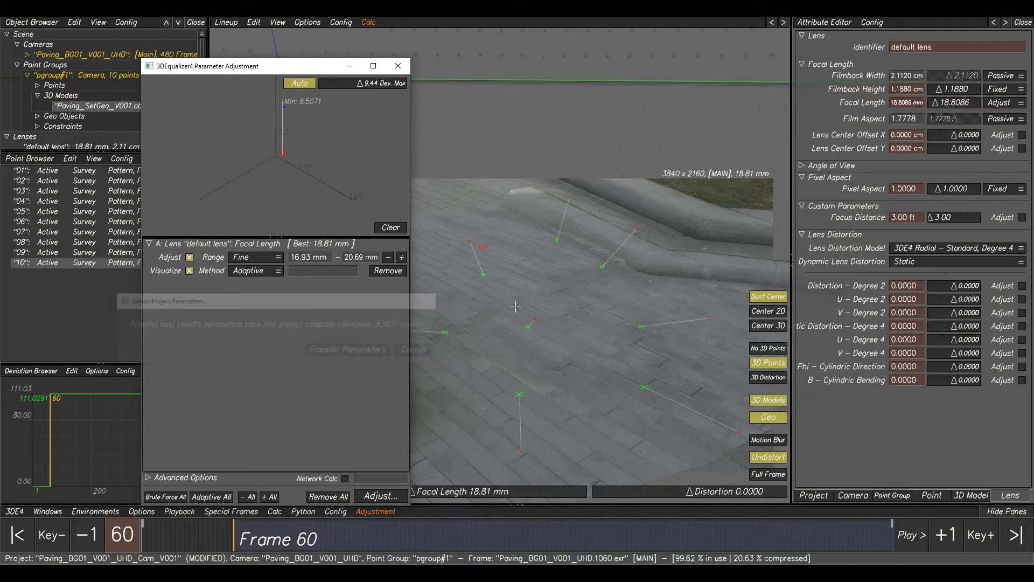
- Recalculate the whole scene with the adjusted focal length and use the result
{"action": "left_click", "coordinate": [558, 292]}
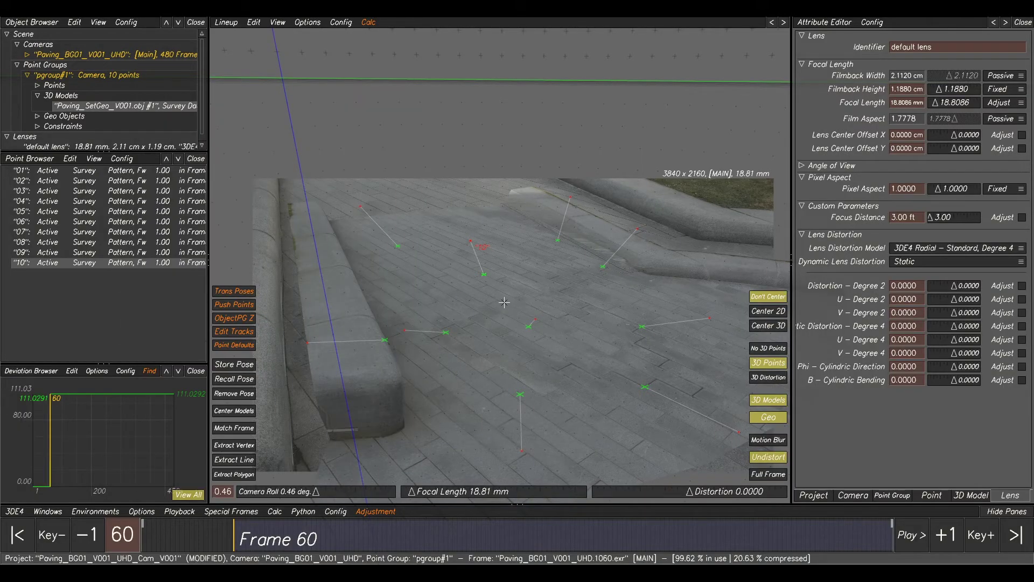
{"action": "key", "text": "alt+c"}
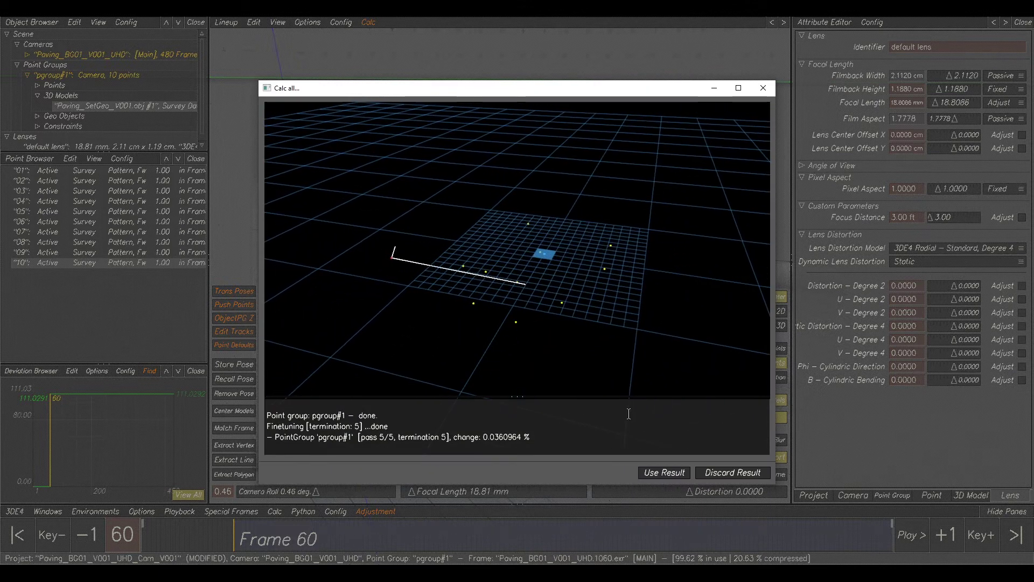
{"action": "left_click", "coordinate": [664, 473]}
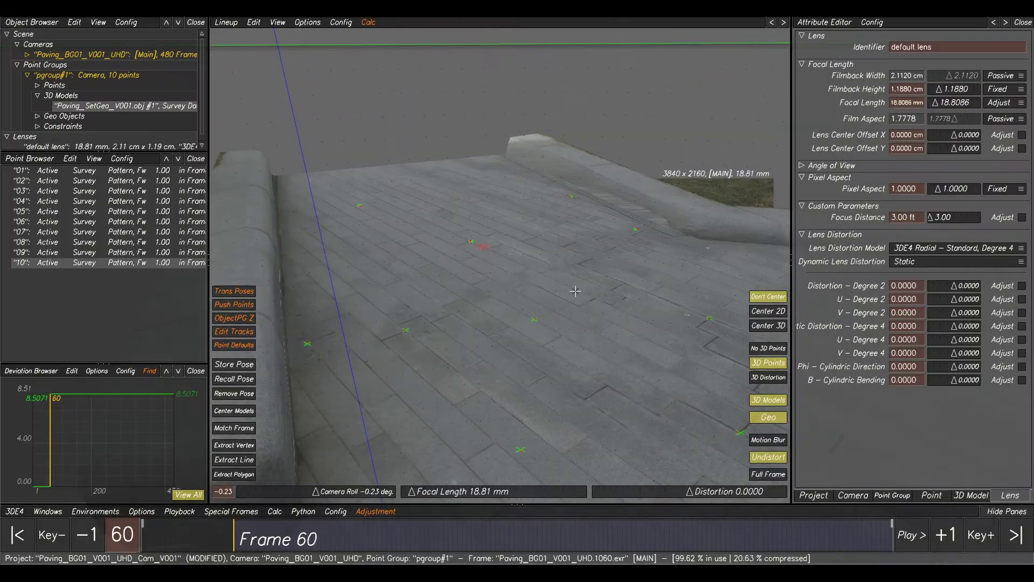
- Toggle the 3D models' display on and off repeatedly to compare the set geometry's alignment with the plate at frame 60
{"action": "left_click", "coordinate": [768, 405]}
{"action": "left_click", "coordinate": [768, 406]}
{"action": "left_click", "coordinate": [768, 406]}
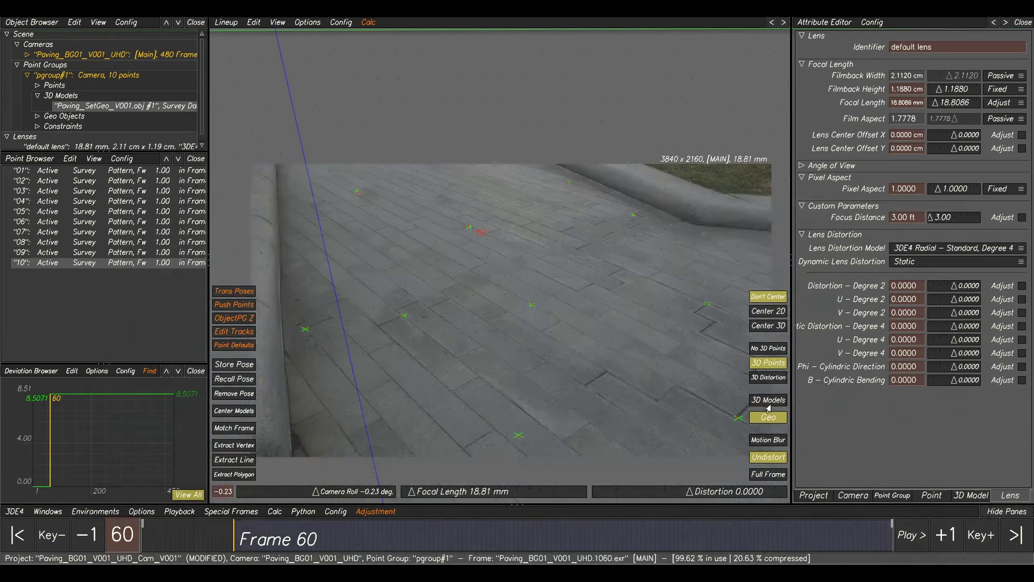
{"action": "left_click", "coordinate": [768, 408]}
{"action": "left_click", "coordinate": [768, 408]}
{"action": "left_click", "coordinate": [768, 408]}
{"action": "left_click", "coordinate": [768, 407]}
{"action": "left_click", "coordinate": [768, 408]}
{"action": "left_click", "coordinate": [768, 408]}
{"action": "left_click", "coordinate": [768, 408]}
{"action": "left_click", "coordinate": [768, 408]}
{"action": "left_click", "coordinate": [769, 408]}
{"action": "left_click", "coordinate": [768, 408]}
{"action": "left_click", "coordinate": [768, 408]}
{"action": "left_click", "coordinate": [768, 408]}
{"action": "left_click", "coordinate": [768, 408]}
{"action": "left_click", "coordinate": [768, 408]}
{"action": "left_click", "coordinate": [768, 408]}
{"action": "left_click", "coordinate": [768, 408]}
{"action": "left_click", "coordinate": [769, 408]}
{"action": "left_click", "coordinate": [769, 407]}
{"action": "left_click", "coordinate": [770, 408]}
{"action": "left_click", "coordinate": [770, 408]}
{"action": "left_click", "coordinate": [771, 408]}
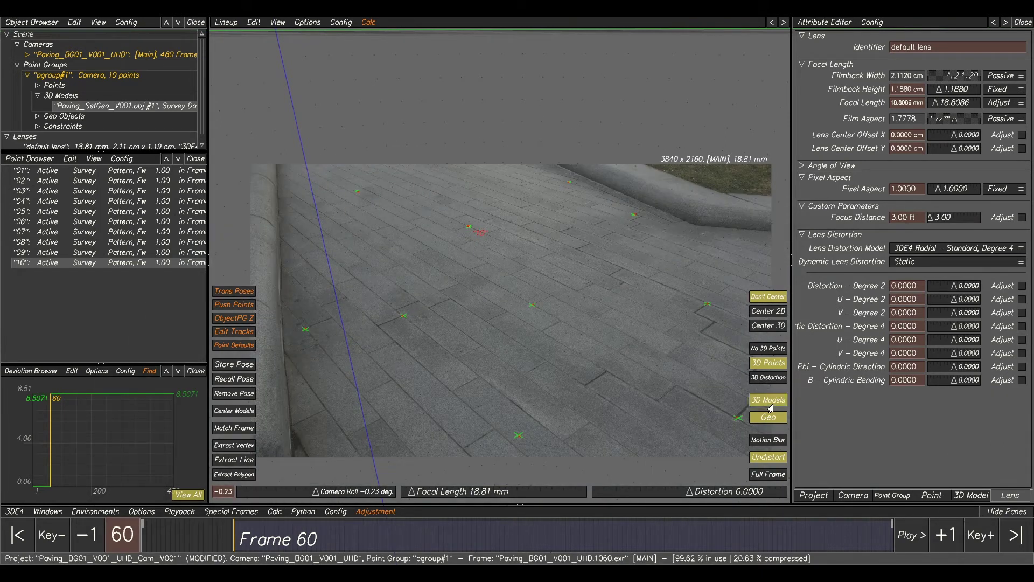
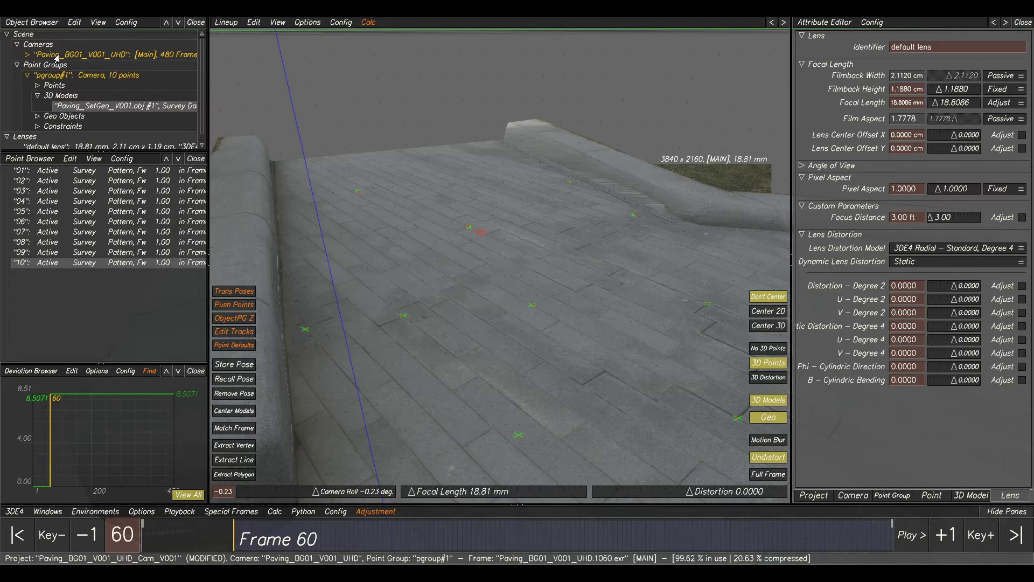
- Add a new reference camera to the scene and make it the current camera
{"action": "left_click", "coordinate": [92, 58]}
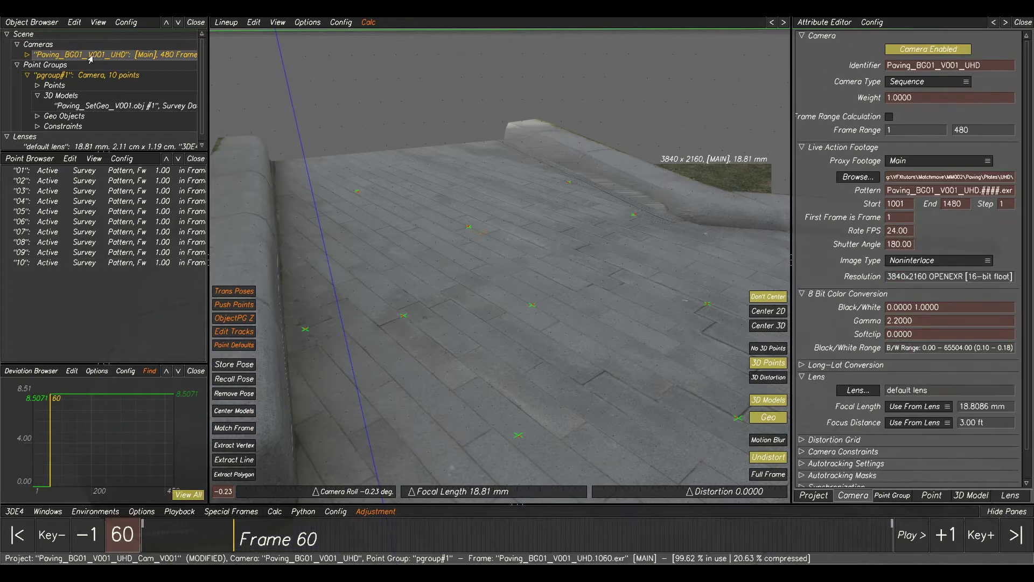
{"action": "right_click", "coordinate": [95, 57]}
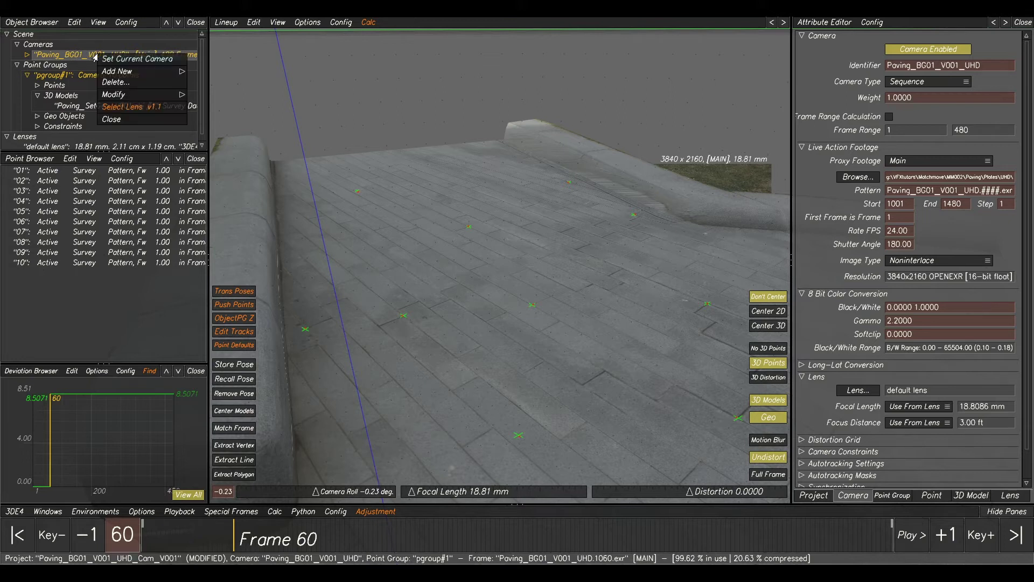
{"action": "mouse_move", "coordinate": [123, 72]}
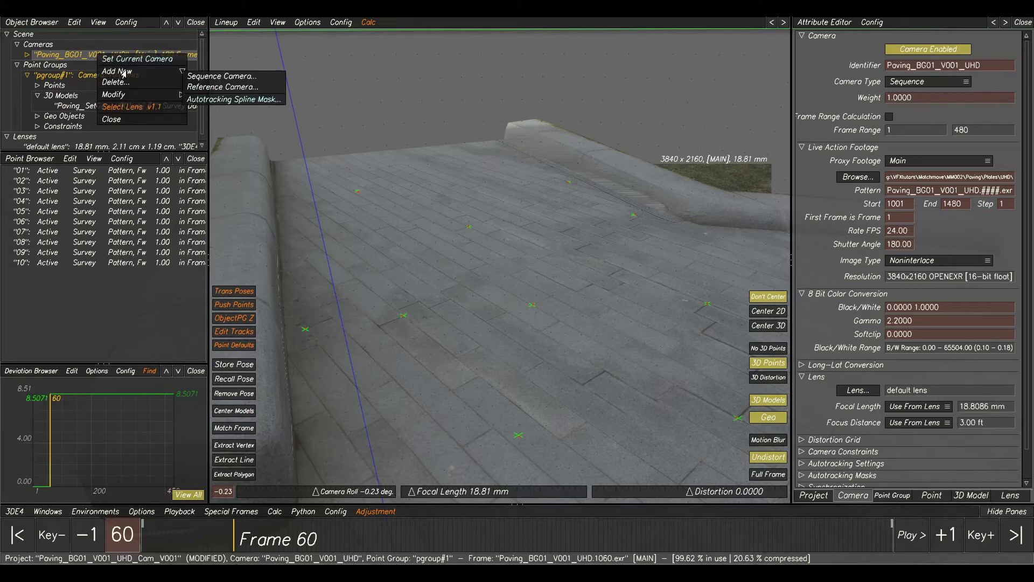
{"action": "left_click", "coordinate": [222, 88]}
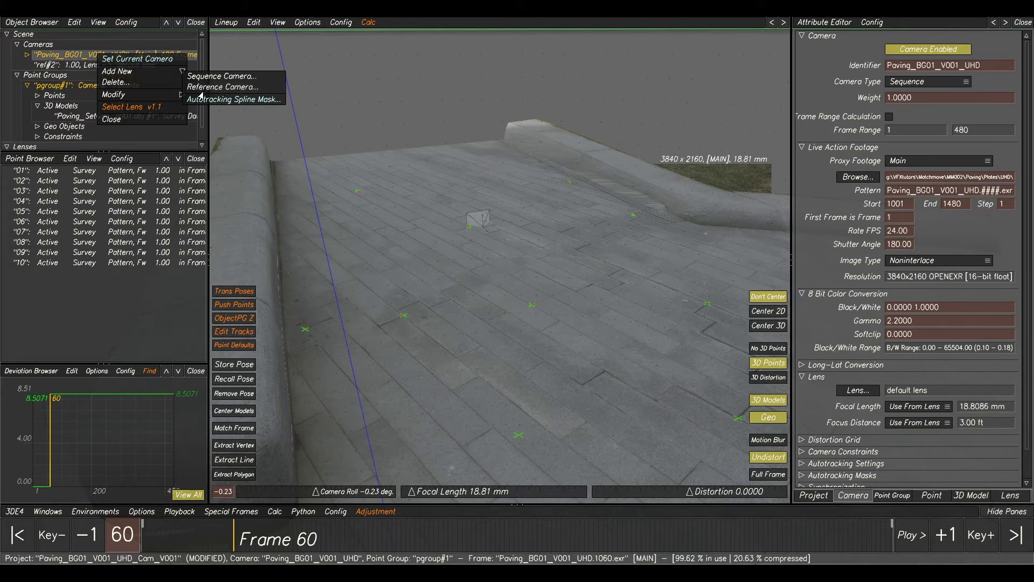
{"action": "left_click", "coordinate": [64, 67]}
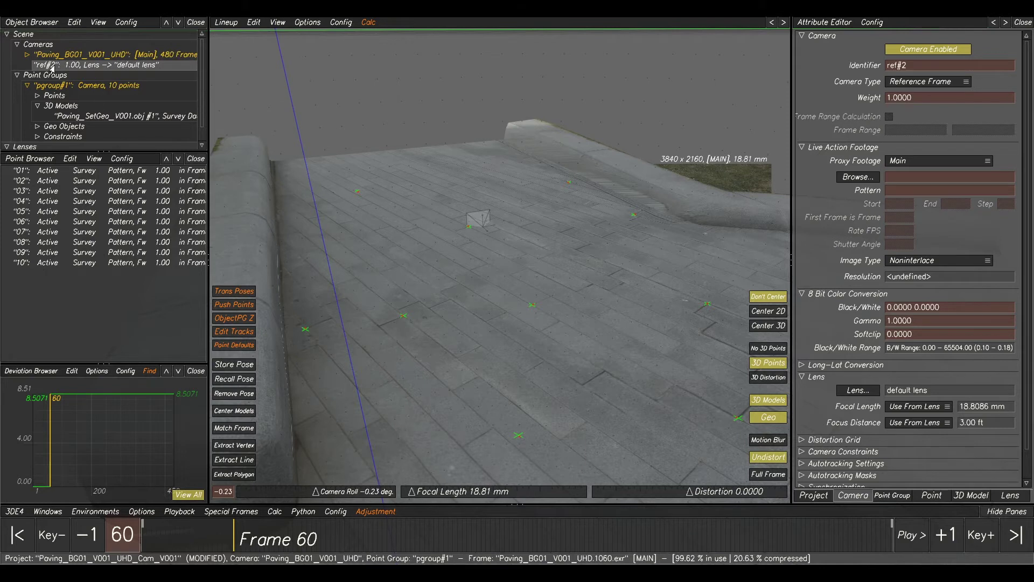
{"action": "double_click", "coordinate": [115, 69]}
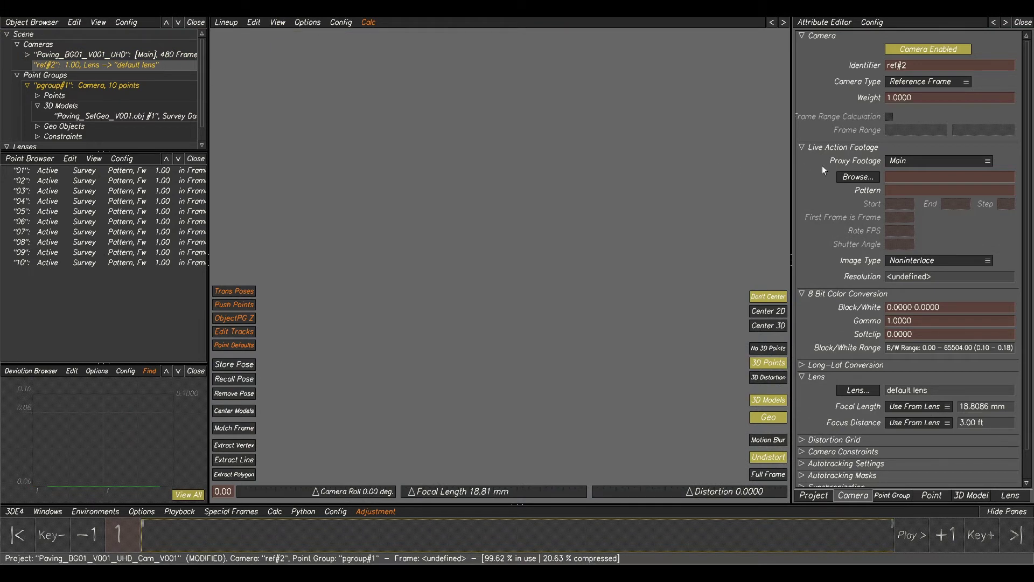
- Load Sigma18-35MM_19MM.exr from the MM002 Paving Sigma18-35MM_LensGrids folder as the reference camera's footage, listing the files individually instead of as sequences
{"action": "left_click", "coordinate": [858, 178]}
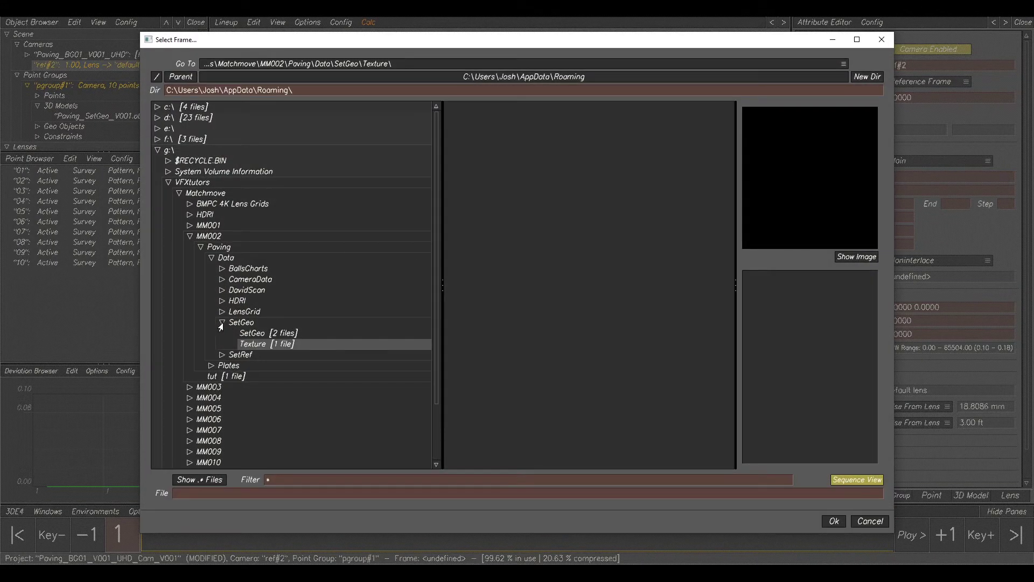
{"action": "left_click", "coordinate": [220, 324]}
{"action": "left_click", "coordinate": [222, 312]}
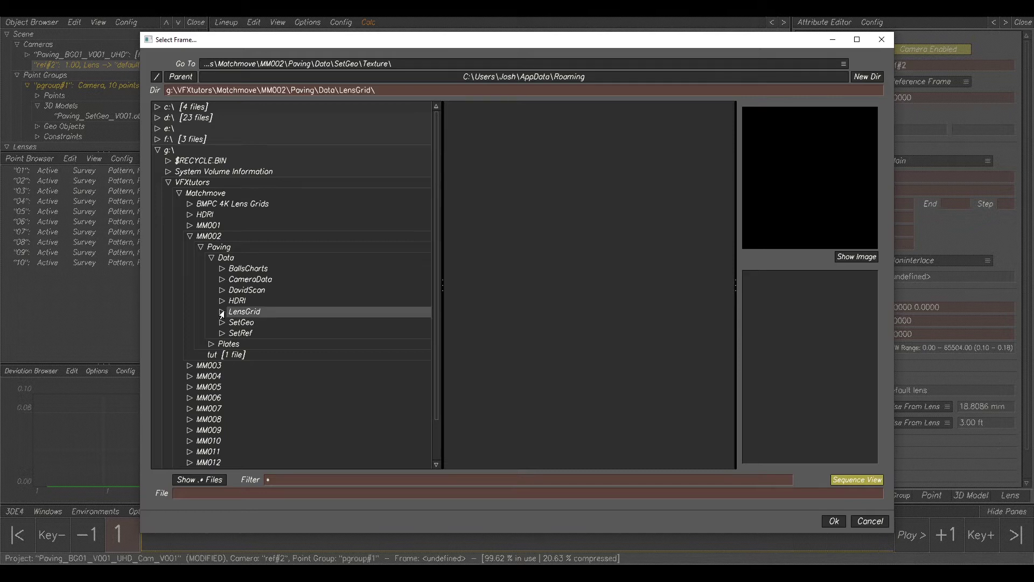
{"action": "left_click", "coordinate": [221, 312]}
{"action": "left_click", "coordinate": [244, 323]}
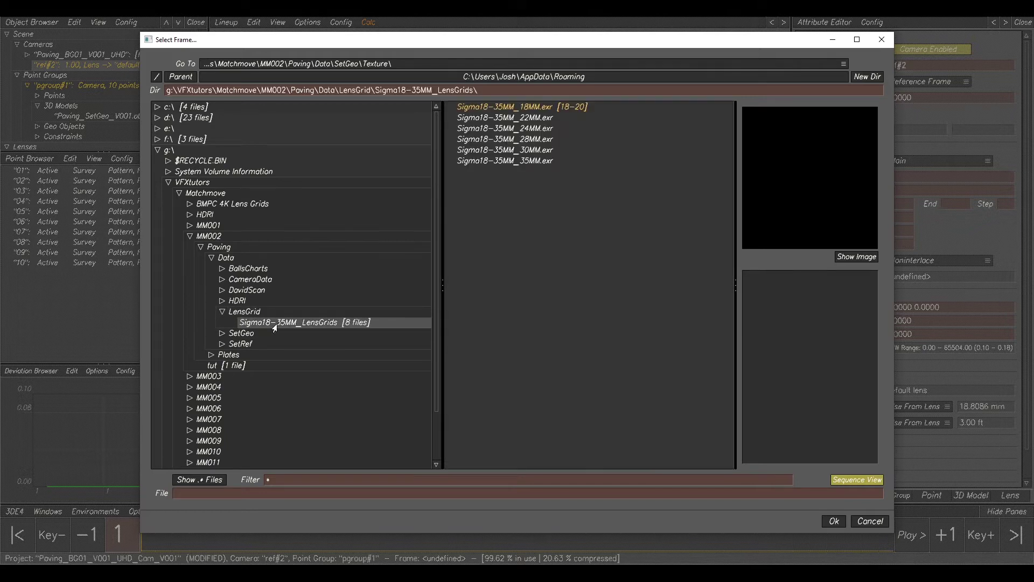
{"action": "left_click", "coordinate": [845, 480]}
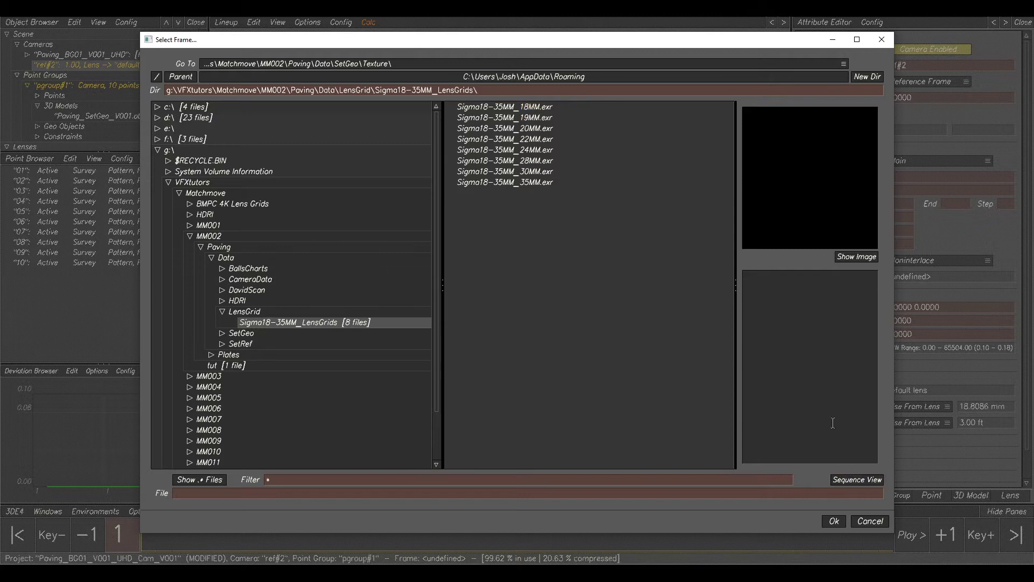
{"action": "left_click_drag", "start_coordinate": [518, 40], "coordinate": [564, 23]}
{"action": "left_click_drag", "start_coordinate": [185, 17], "coordinate": [194, 146]}
{"action": "left_click_drag", "start_coordinate": [415, 156], "coordinate": [365, 84]}
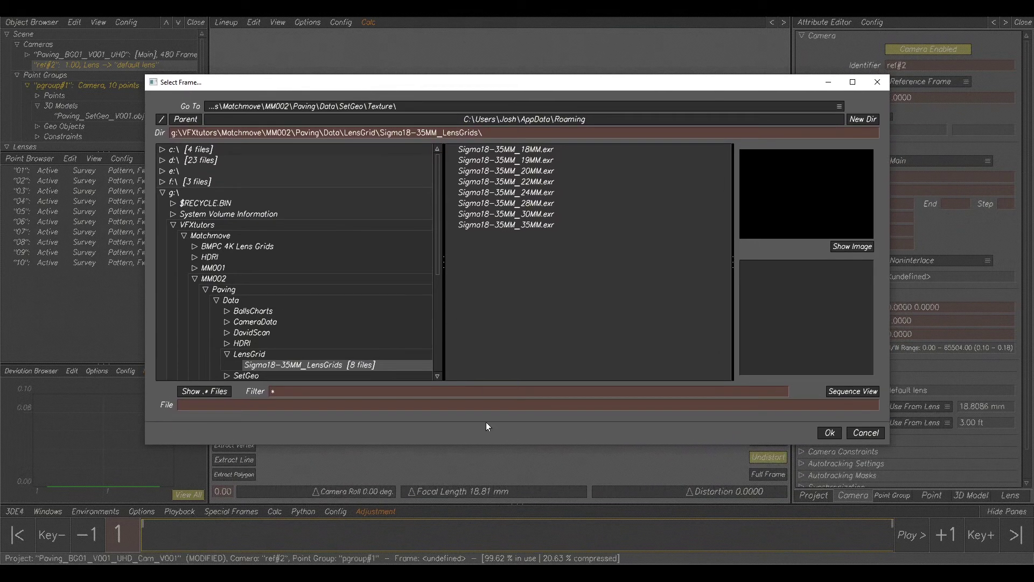
{"action": "left_click", "coordinate": [522, 160]}
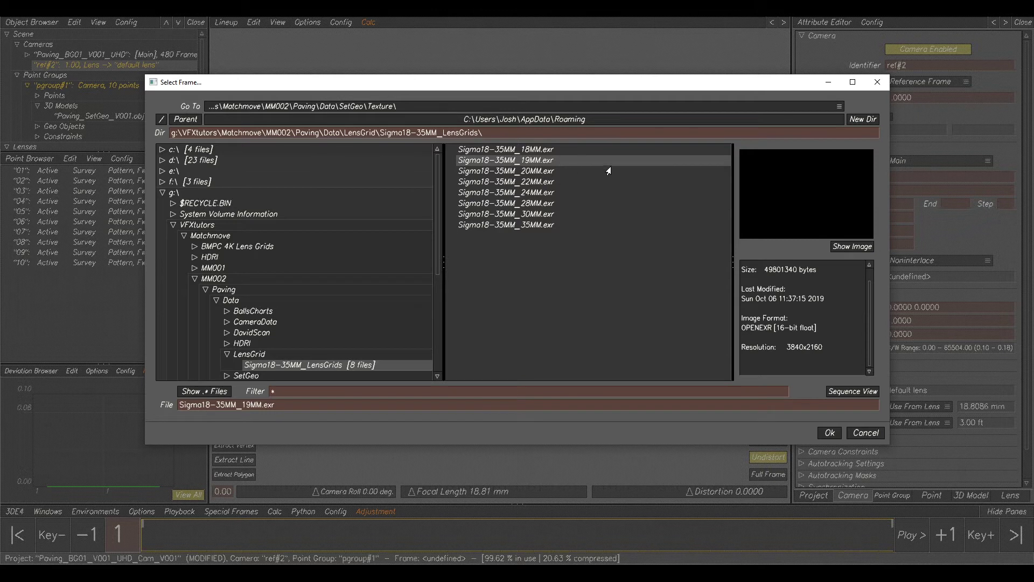
{"action": "left_click", "coordinate": [829, 434]}
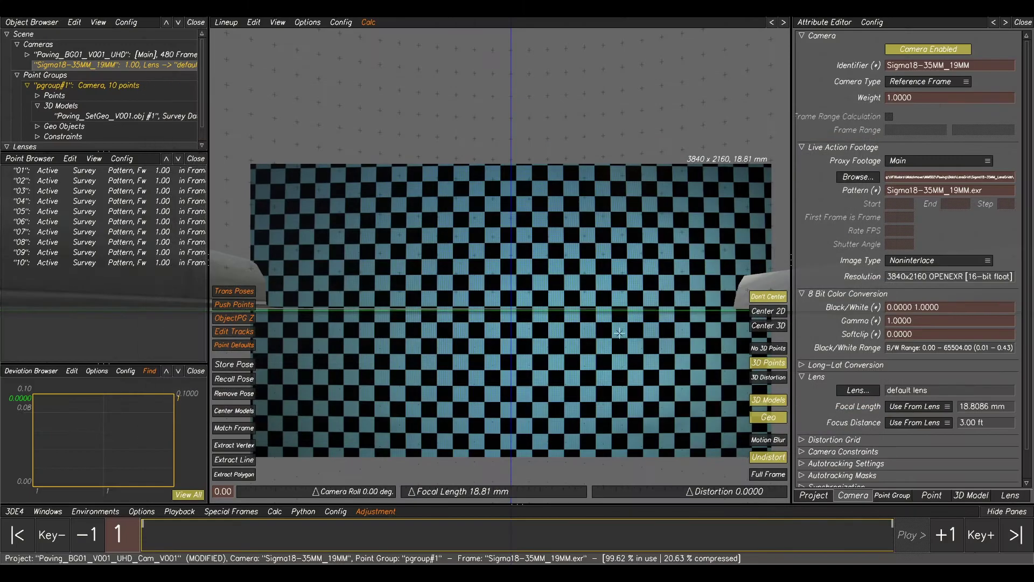
- Show the lens chart in the Distortion Grid view and place three upper-left grid points on the corners of one black square
{"action": "middle_click_drag", "start_coordinate": [524, 300], "coordinate": [541, 255]}
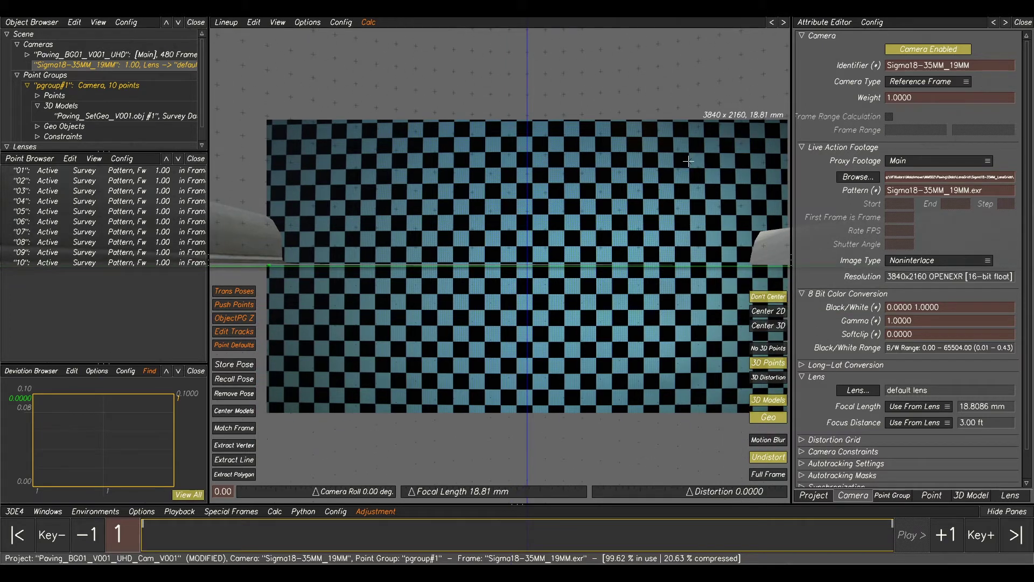
{"action": "key", "text": "F5"}
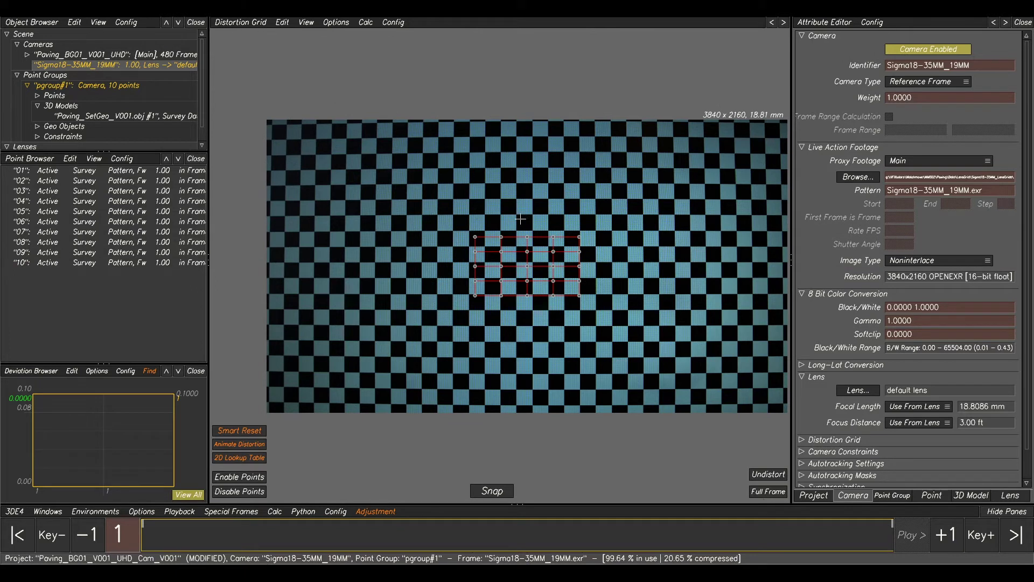
{"action": "scroll", "coordinate": [490, 262], "scroll_direction": "up", "scroll_amount": 1}
{"action": "scroll", "coordinate": [490, 262], "scroll_direction": "up", "scroll_amount": 5}
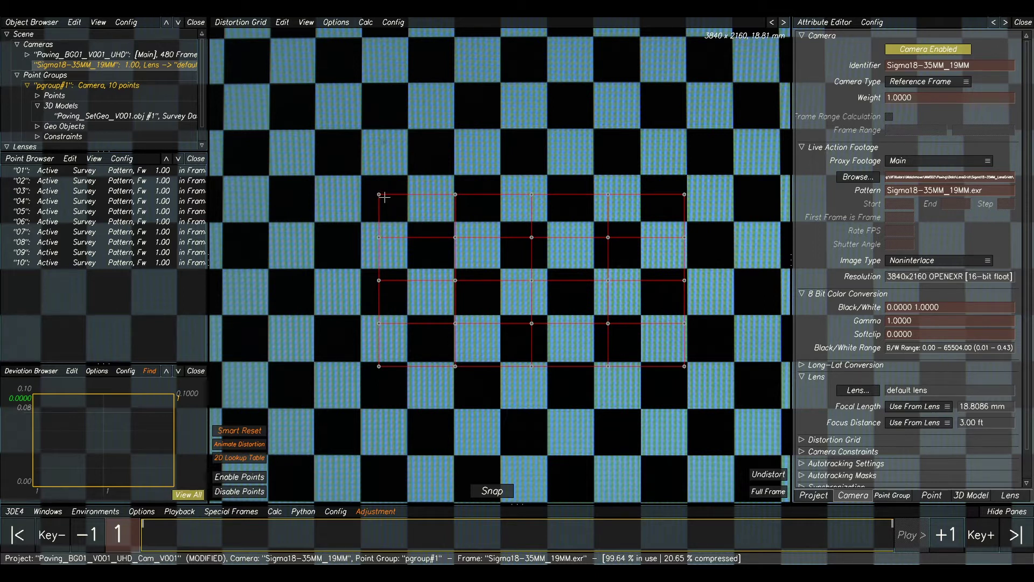
{"action": "left_click_drag", "start_coordinate": [376, 198], "coordinate": [354, 178]}
{"action": "left_click_drag", "start_coordinate": [454, 195], "coordinate": [407, 176]}
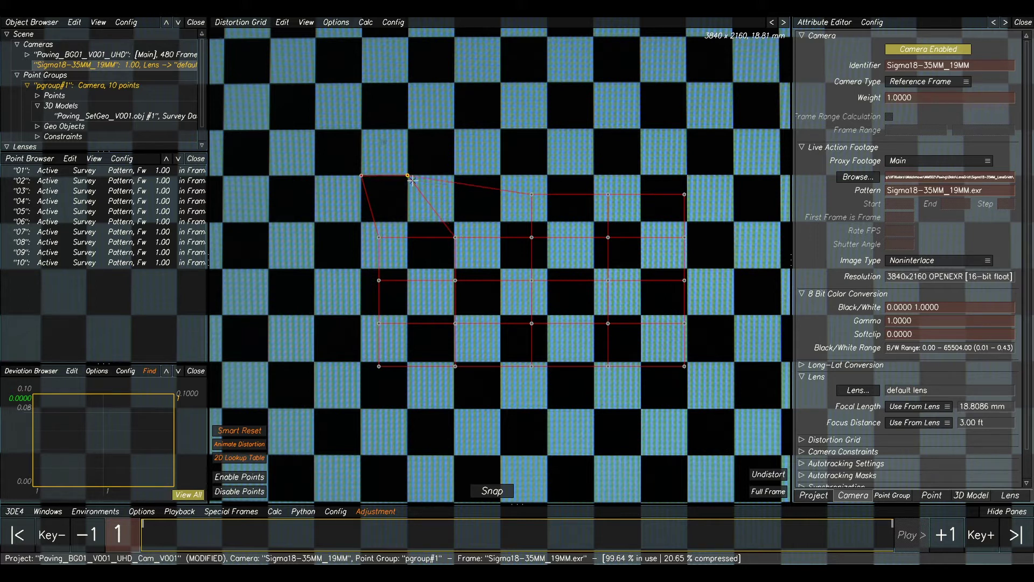
{"action": "left_click_drag", "start_coordinate": [380, 237], "coordinate": [364, 225]}
- Snap the whole distortion grid to the checkerboard corners around the placed points
{"action": "scroll", "coordinate": [395, 213], "scroll_direction": "down", "scroll_amount": 5}
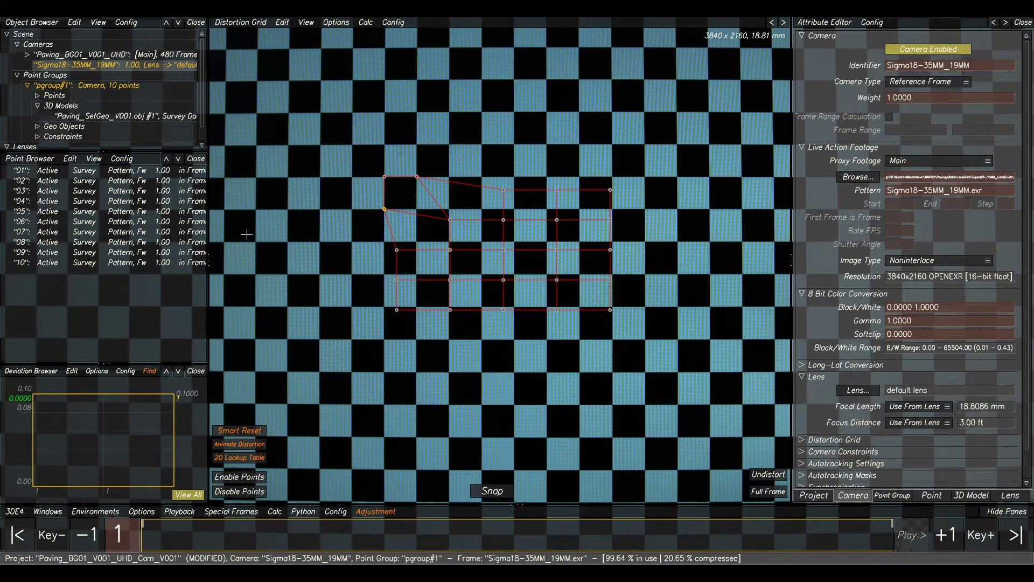
{"action": "scroll", "coordinate": [361, 207], "scroll_direction": "up", "scroll_amount": 4}
{"action": "scroll", "coordinate": [361, 207], "scroll_direction": "up", "scroll_amount": 1}
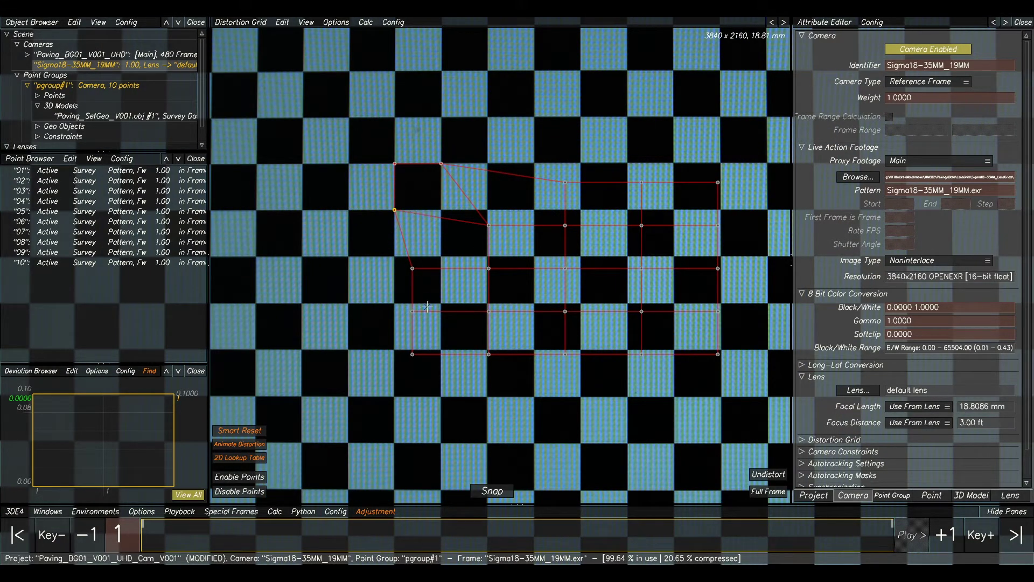
{"action": "left_click", "coordinate": [493, 491]}
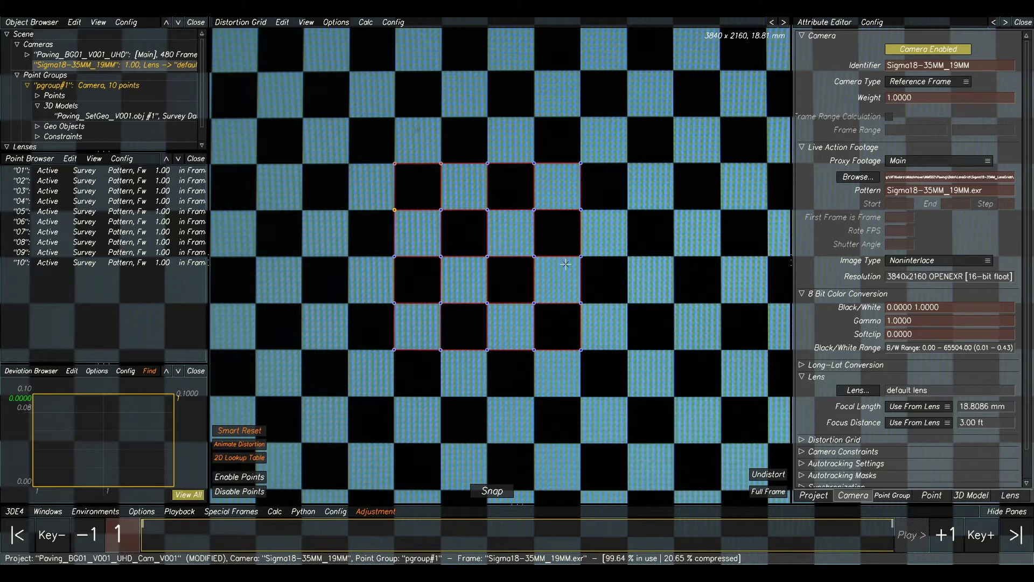
- Extend the distortion grid upward row by row to the upper edge of the checkerboard image
{"action": "scroll", "coordinate": [568, 264], "scroll_direction": "down", "scroll_amount": 3}
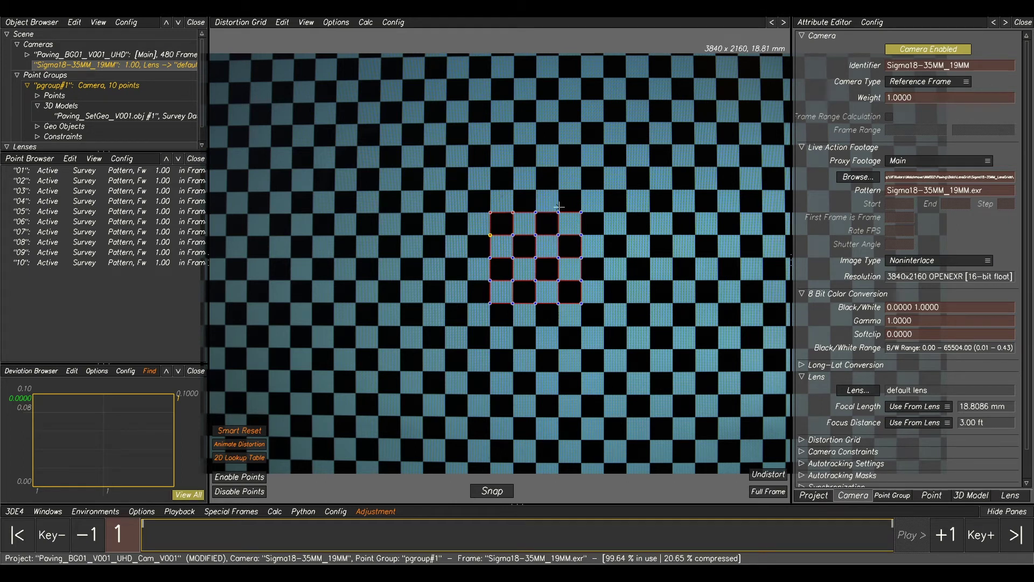
{"action": "middle_click_drag", "start_coordinate": [585, 165], "coordinate": [579, 171]}
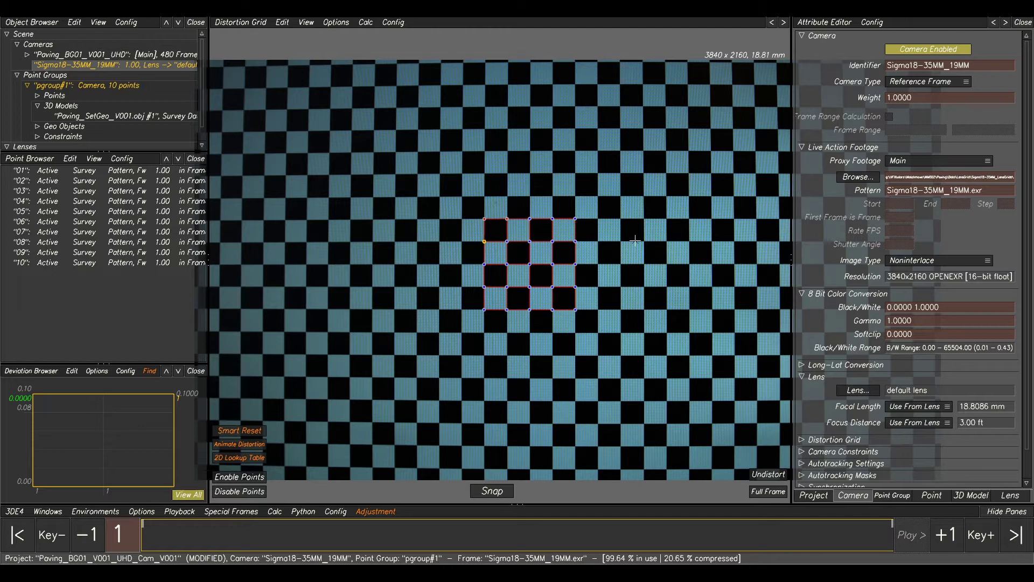
{"action": "scroll", "coordinate": [484, 273], "scroll_direction": "down", "scroll_amount": 2}
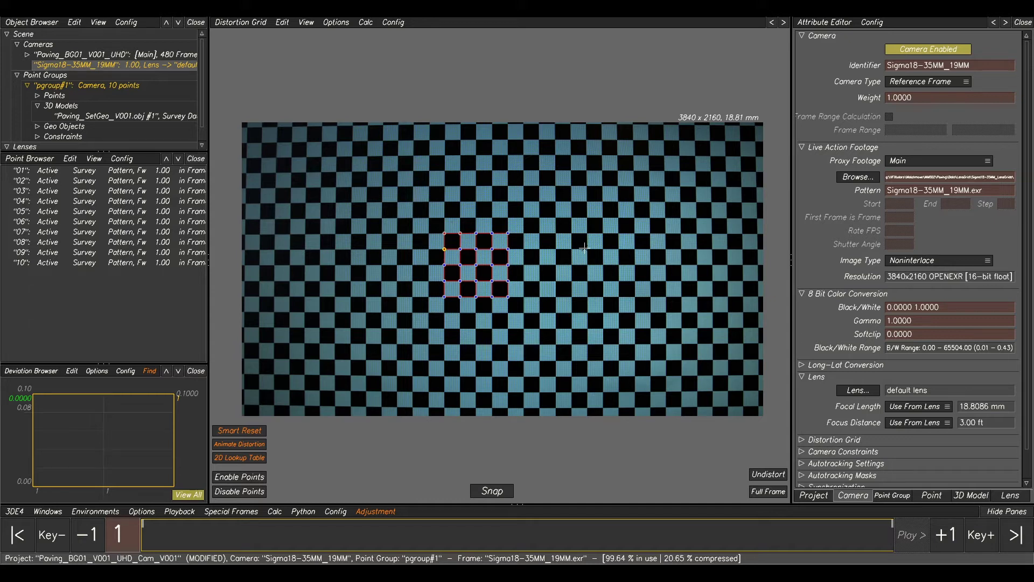
{"action": "key", "text": "Up"}
{"action": "key", "text": "Up"}
{"action": "key", "text": "Up"}
{"action": "key", "text": "Up"}
{"action": "key", "text": "Up"}
{"action": "key", "text": "Up"}
{"action": "key", "text": "Up"}
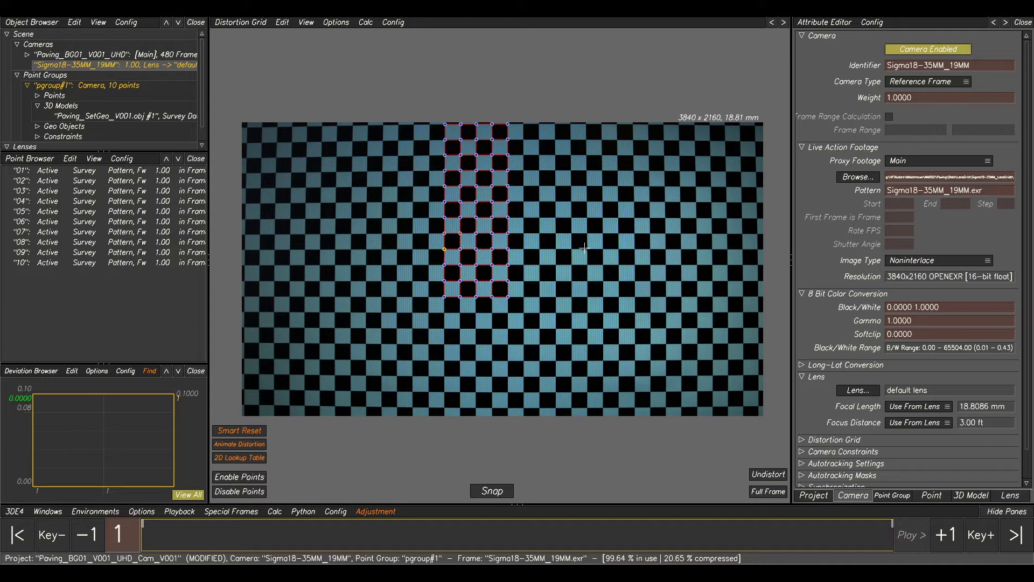
- Extend the distortion grid downward row by row to the lower edge of the checkerboard image
{"action": "key", "text": "Down"}
{"action": "key", "text": "Down"}
{"action": "key", "text": "Down"}
{"action": "key", "text": "Down"}
{"action": "key", "text": "Down"}
{"action": "key", "text": "Down"}
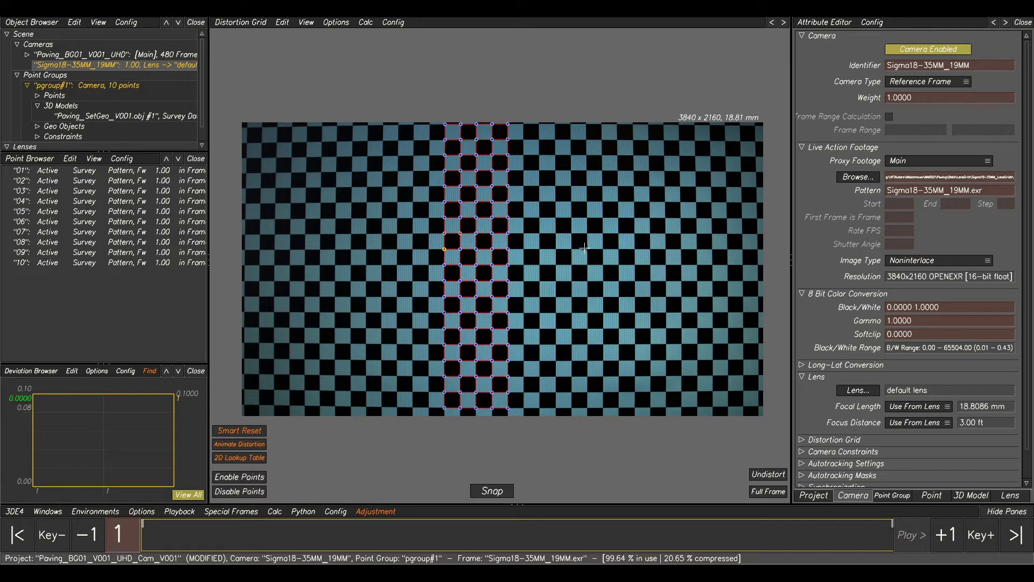
- Extend the distortion grid leftward column by column to the left edge of the checkerboard image
{"action": "key", "text": "Left"}
{"action": "key", "text": "Left"}
{"action": "key", "text": "Left"}
{"action": "key", "text": "Left"}
{"action": "key", "text": "Left"}
{"action": "key", "text": "Left"}
{"action": "key", "text": "Left"}
{"action": "key", "text": "Left"}
{"action": "key", "text": "Left"}
{"action": "key", "text": "Left"}
{"action": "key", "text": "Left"}
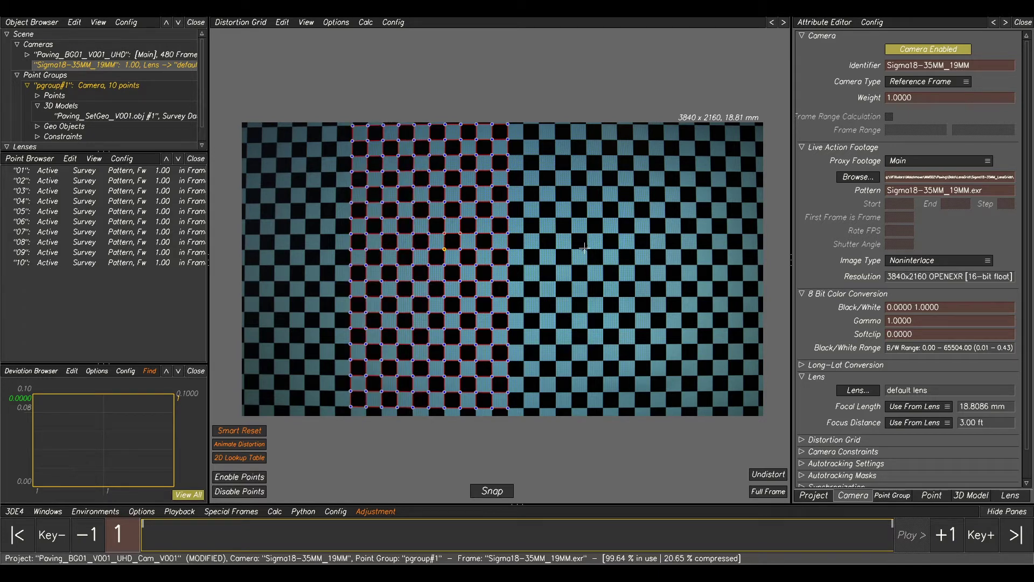
{"action": "key", "text": "Left"}
{"action": "key", "text": "Left"}
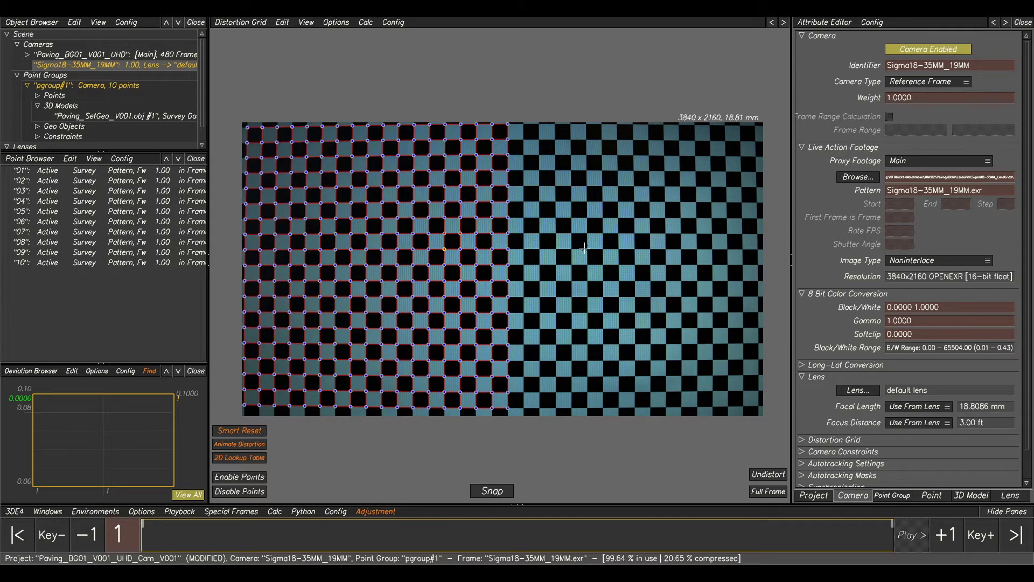
- Extend the distortion grid rightward column by column toward the right edge of the checkerboard image
{"action": "key", "text": "Right"}
{"action": "key", "text": "Right"}
{"action": "key", "text": "Right"}
{"action": "key", "text": "Right"}
{"action": "key", "text": "Right"}
{"action": "key", "text": "Right"}
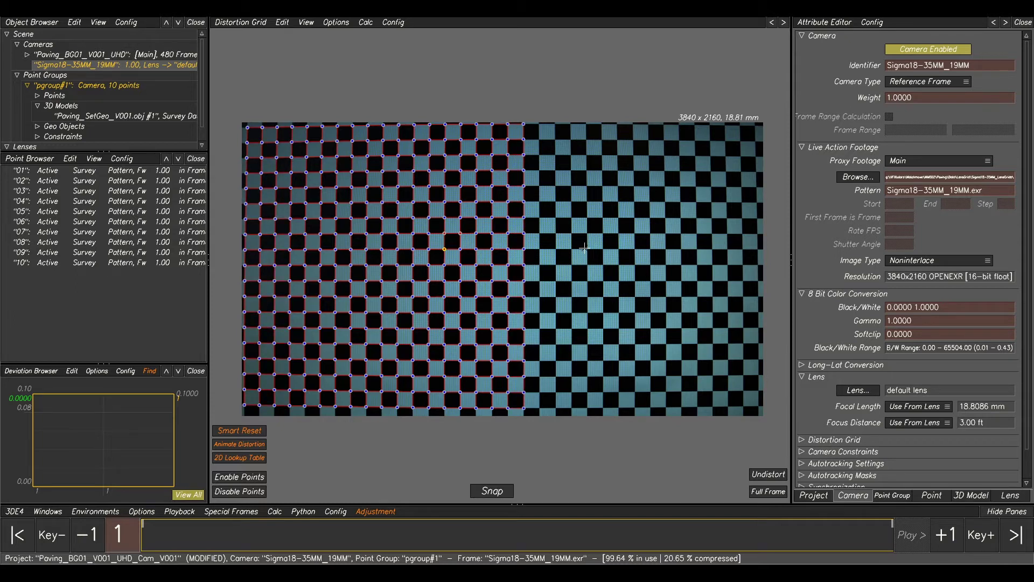
{"action": "key", "text": "Right"}
{"action": "key", "text": "Right"}
{"action": "key", "text": "Right"}
{"action": "key", "text": "Right"}
{"action": "key", "text": "Right"}
{"action": "key", "text": "Right"}
{"action": "key", "text": "Right"}
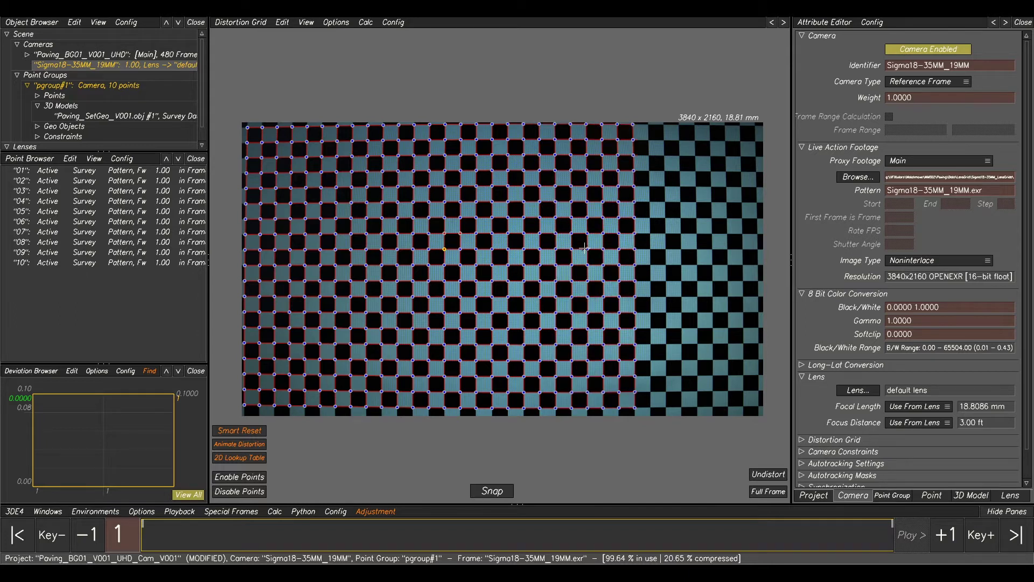
- Extend the distortion grid across the remaining checkerboard columns to the right edge of the lens chart
{"action": "key", "text": "Right"}
{"action": "key", "text": "Right"}
{"action": "key", "text": "Right"}
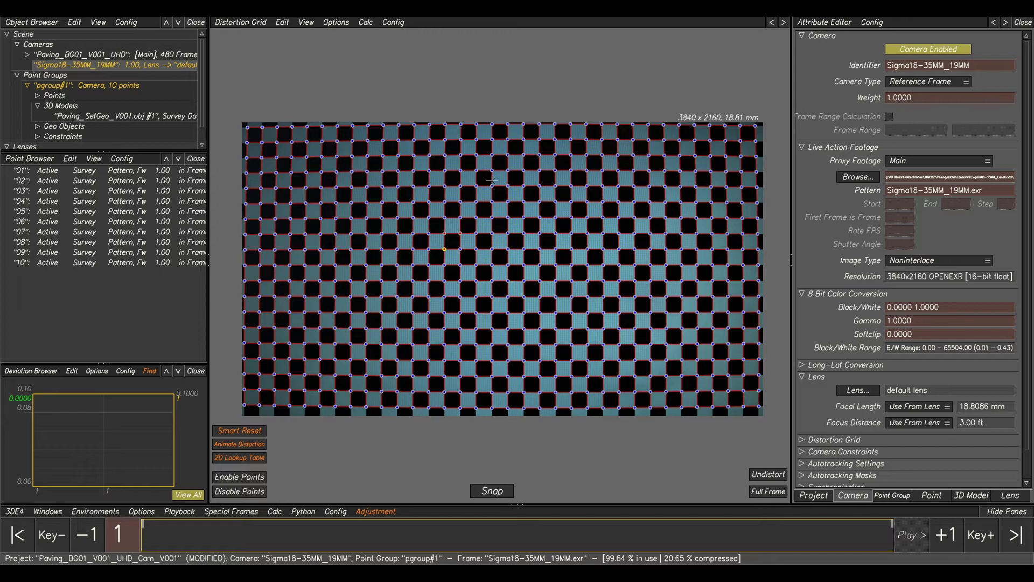
- Calculate the default lens's degree 2 and degree 4 distortion parameters from the Sigma18-35MM_19MM frame and apply them
{"action": "middle_click_drag", "start_coordinate": [519, 196], "coordinate": [507, 188]}
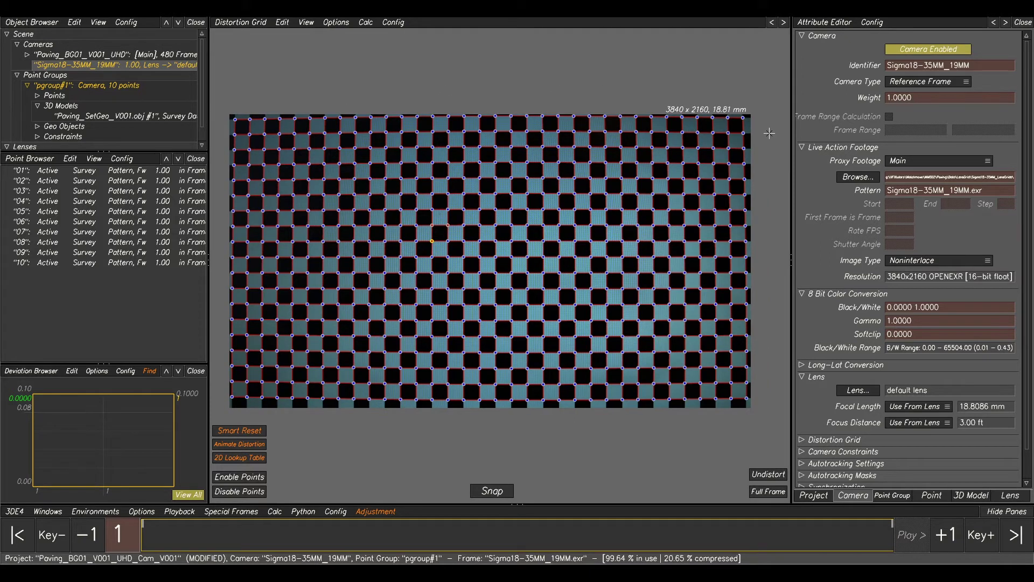
{"action": "scroll", "coordinate": [703, 107], "scroll_direction": "up", "scroll_amount": 2}
{"action": "scroll", "coordinate": [590, 297], "scroll_direction": "down", "scroll_amount": 4}
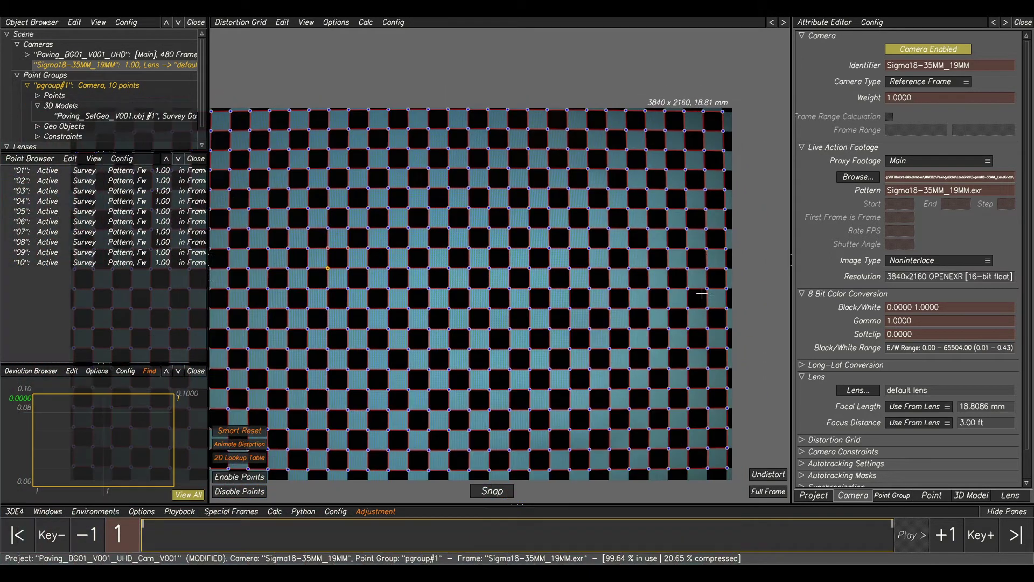
{"action": "scroll", "coordinate": [589, 297], "scroll_direction": "down", "scroll_amount": 2}
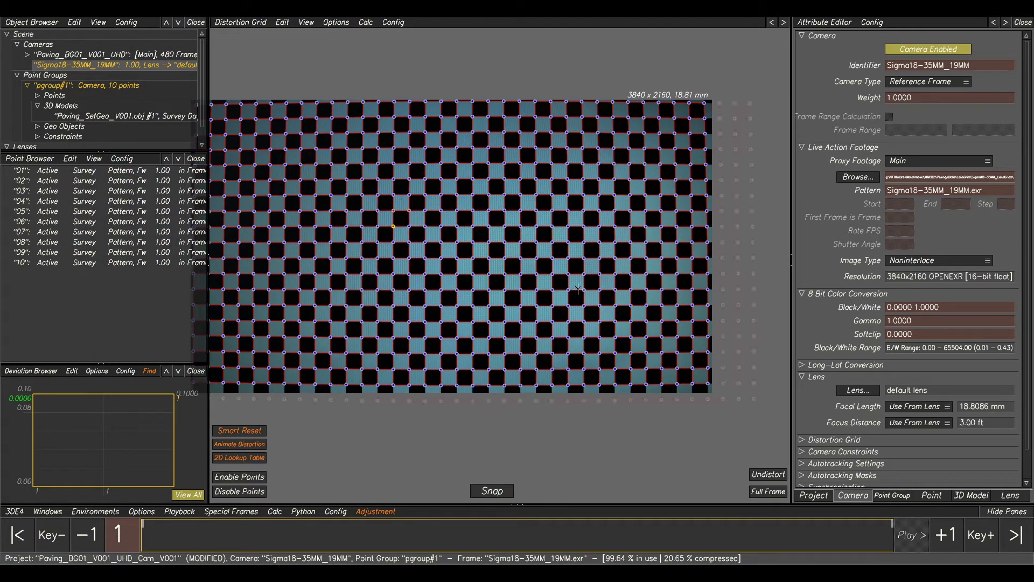
{"action": "middle_click_drag", "start_coordinate": [643, 286], "coordinate": [596, 260]}
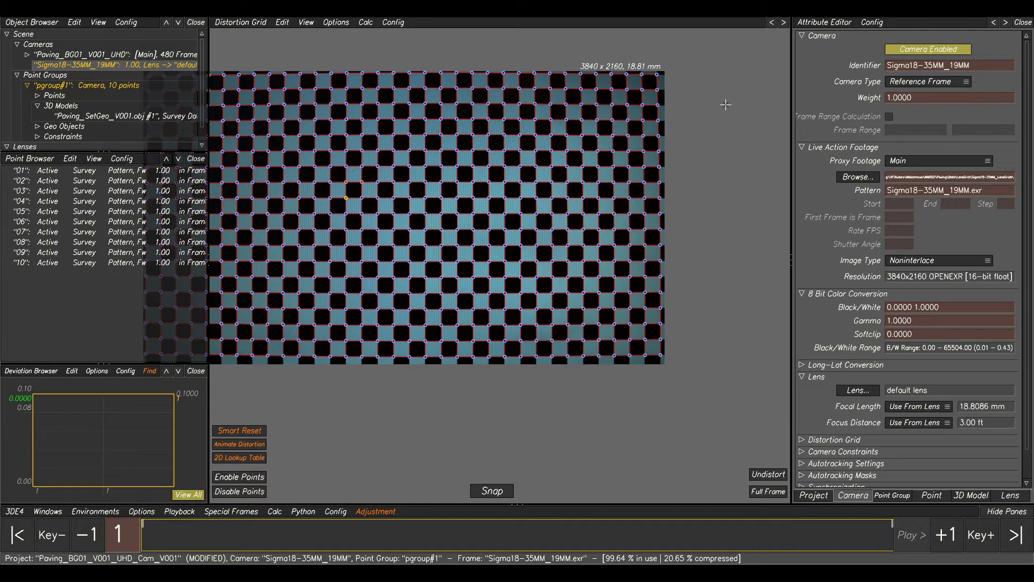
{"action": "scroll", "coordinate": [514, 252], "scroll_direction": "up", "scroll_amount": 2}
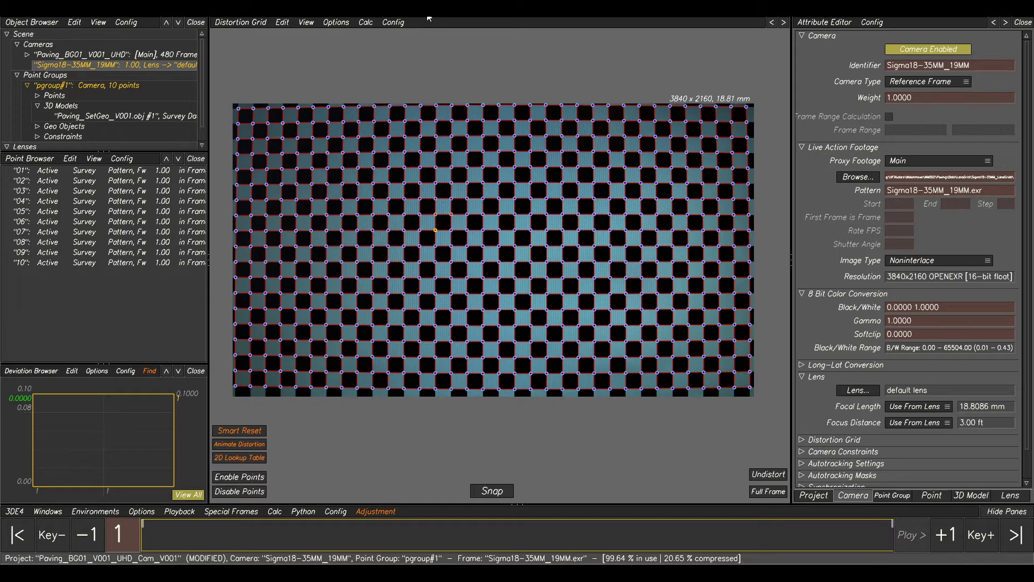
{"action": "left_click", "coordinate": [365, 23]}
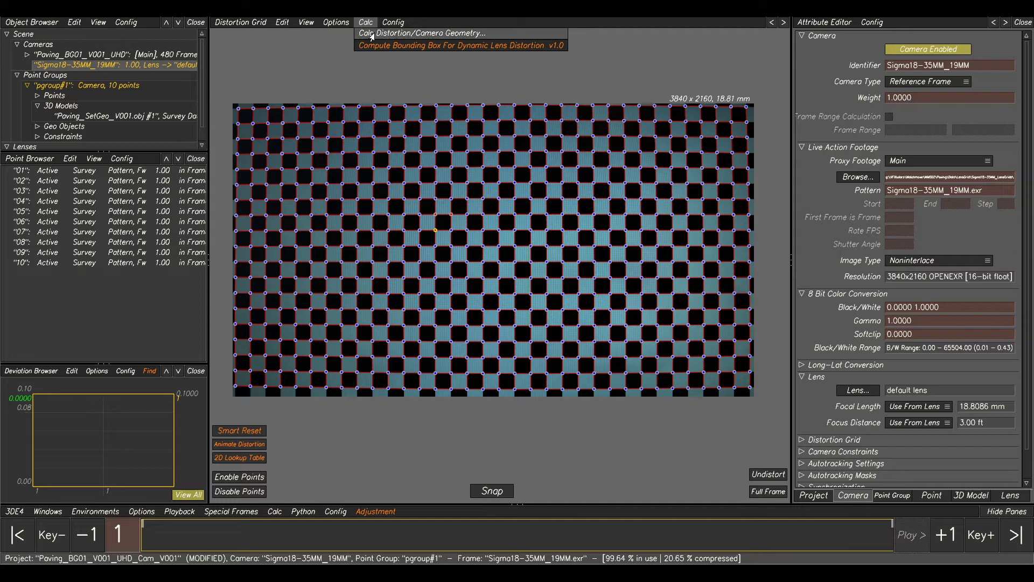
{"action": "left_click", "coordinate": [372, 35]}
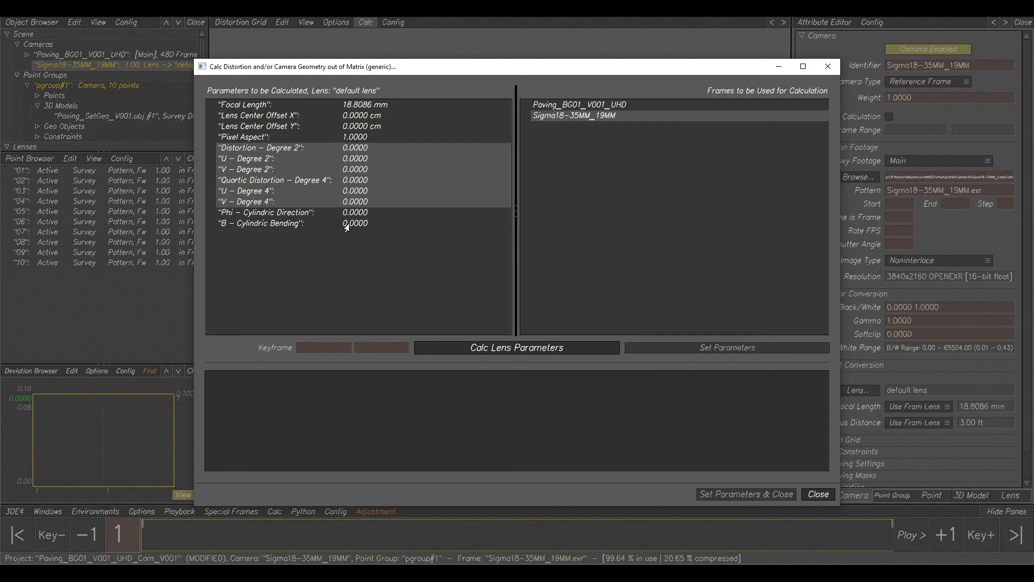
{"action": "left_click", "coordinate": [500, 348]}
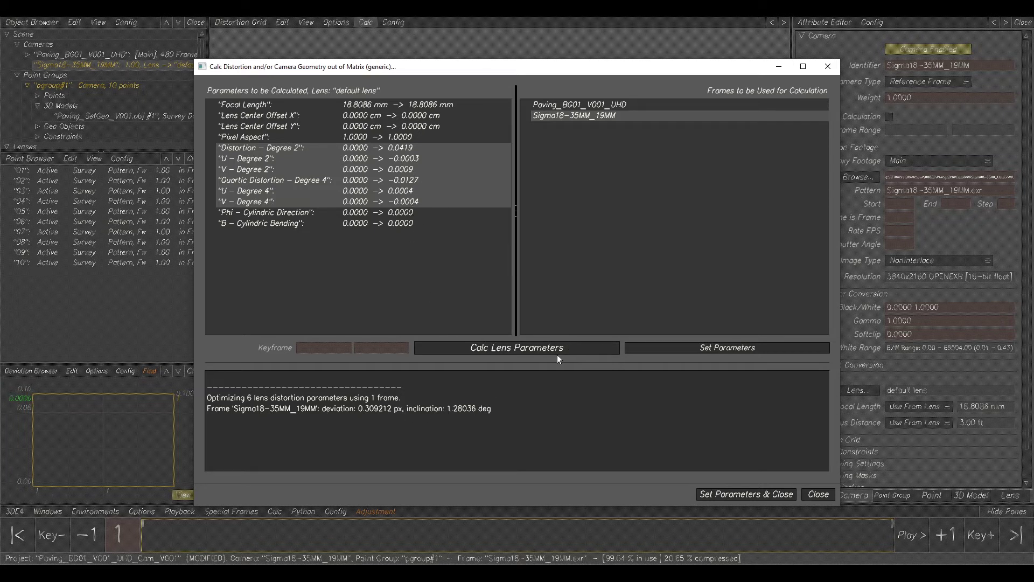
{"action": "left_click", "coordinate": [736, 495]}
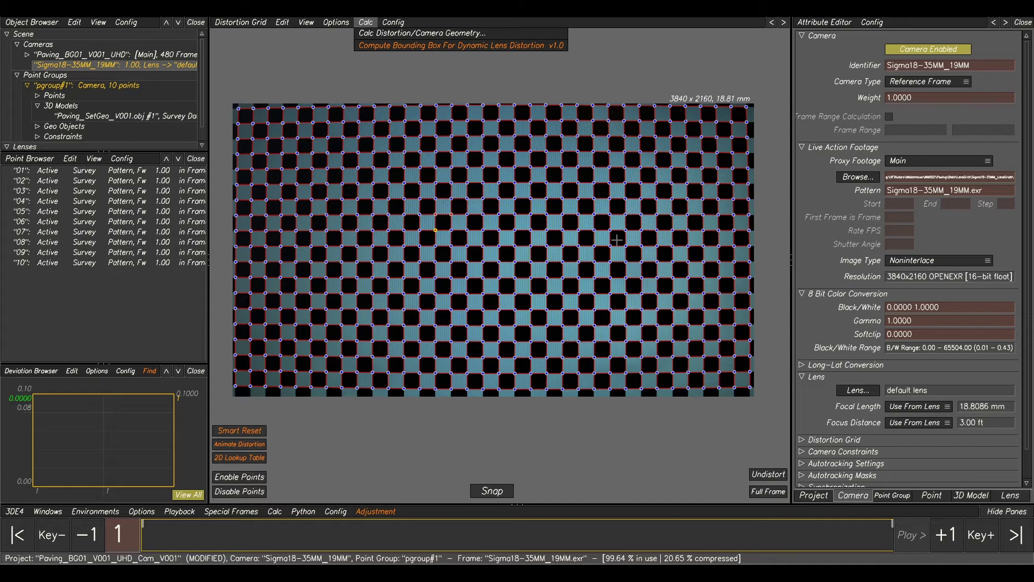
- Compare the distorted and undistorted versions of the Sigma18-35MM_19MM lens chart against the grid, finishing on undistorted
{"action": "left_click", "coordinate": [762, 475]}
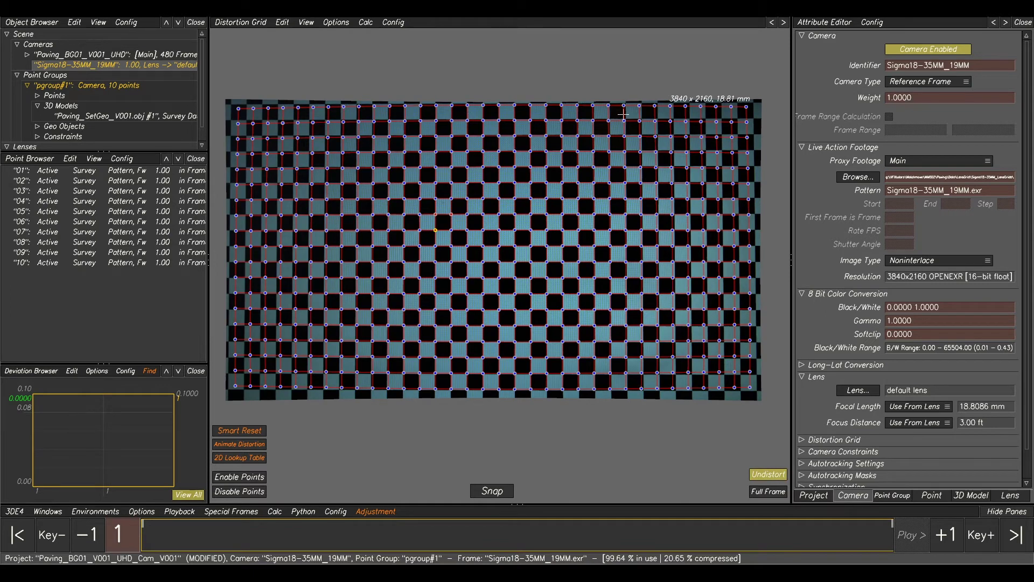
{"action": "left_click", "coordinate": [765, 477]}
{"action": "left_click", "coordinate": [765, 478]}
{"action": "left_click", "coordinate": [765, 477]}
{"action": "left_click", "coordinate": [765, 478]}
{"action": "left_click", "coordinate": [765, 478]}
{"action": "left_click", "coordinate": [765, 477]}
{"action": "left_click", "coordinate": [765, 478]}
{"action": "left_click", "coordinate": [765, 478]}
- Compare the distorted and undistorted footage of the Paving_BG01_V001_UHD camera, finishing on undistorted
{"action": "left_click", "coordinate": [77, 55]}
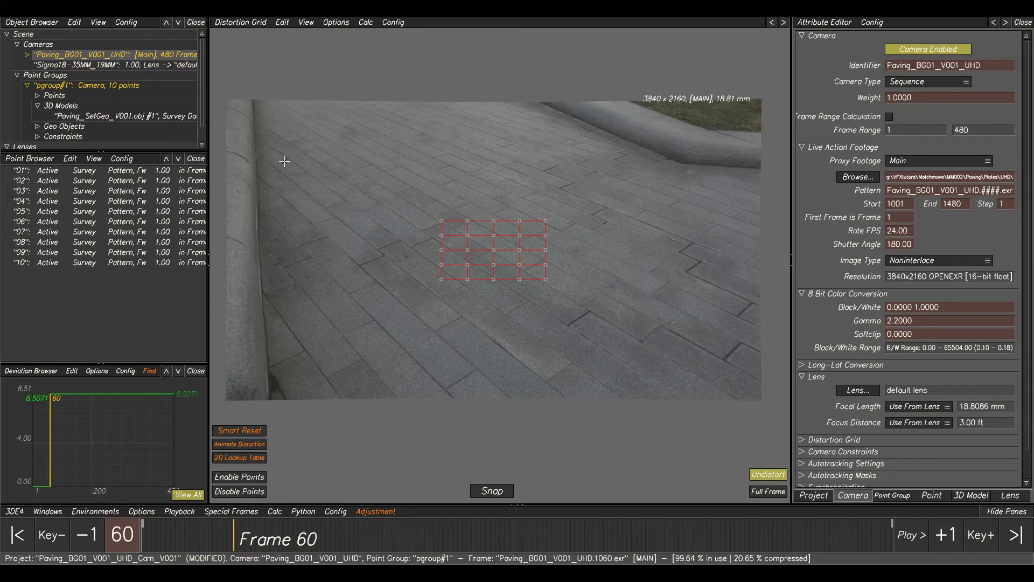
{"action": "left_click", "coordinate": [773, 476]}
{"action": "left_click", "coordinate": [774, 477]}
{"action": "left_click", "coordinate": [777, 477]}
{"action": "left_click", "coordinate": [777, 477]}
{"action": "left_click", "coordinate": [777, 477]}
{"action": "left_click", "coordinate": [777, 477]}
{"action": "left_click", "coordinate": [778, 476]}
{"action": "left_click", "coordinate": [778, 476]}
{"action": "left_click", "coordinate": [778, 477]}
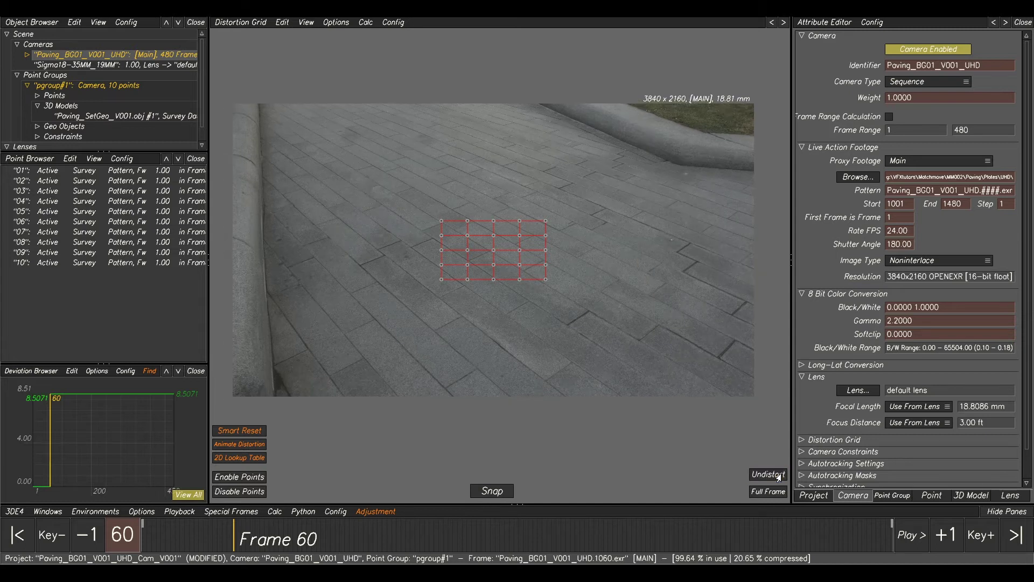
{"action": "left_click", "coordinate": [777, 477]}
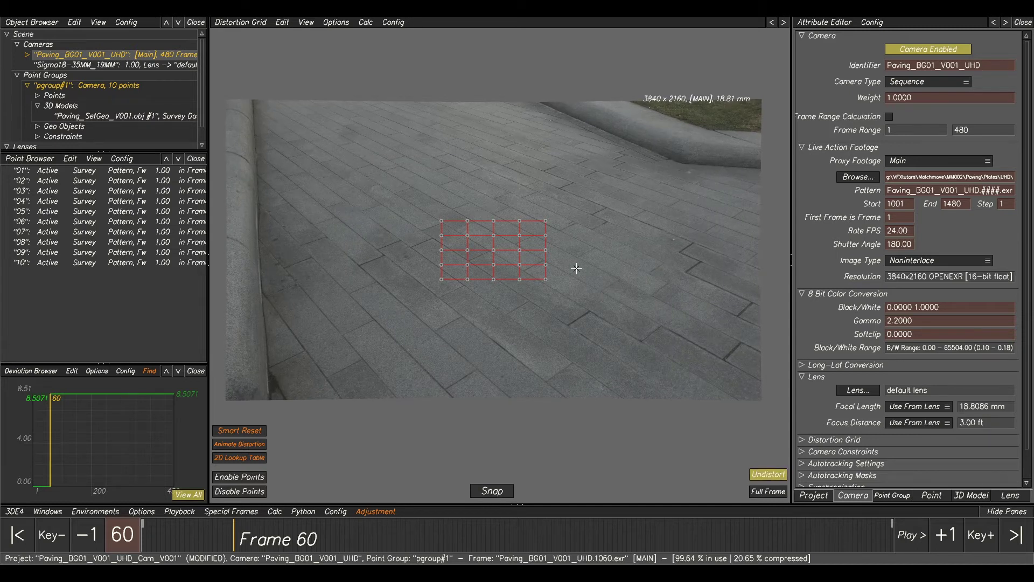
- Switch to the Lineup view, calculate the whole project with the new lens distortion and use the result
{"action": "key", "text": "F2"}
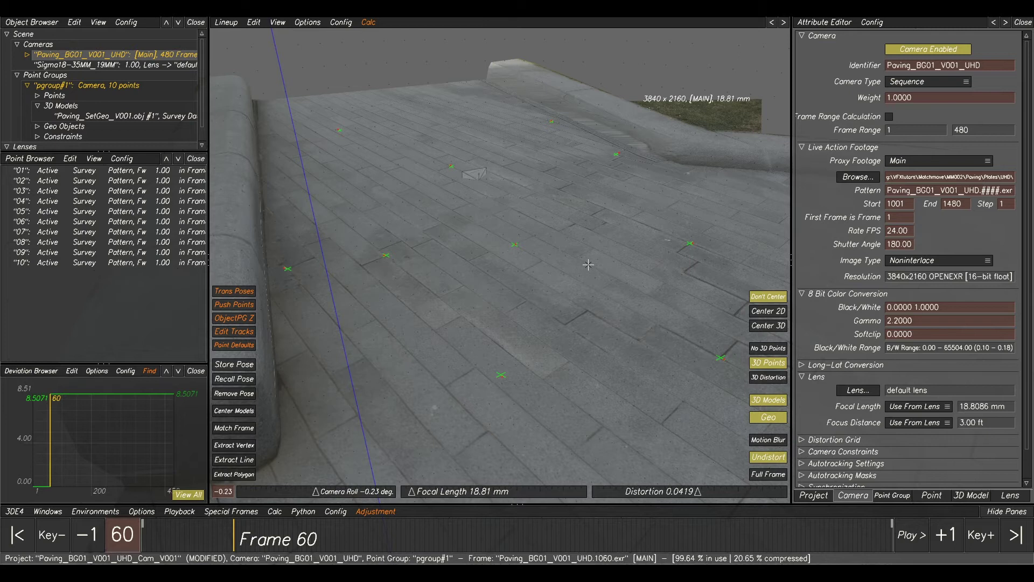
{"action": "key", "text": "alt+c"}
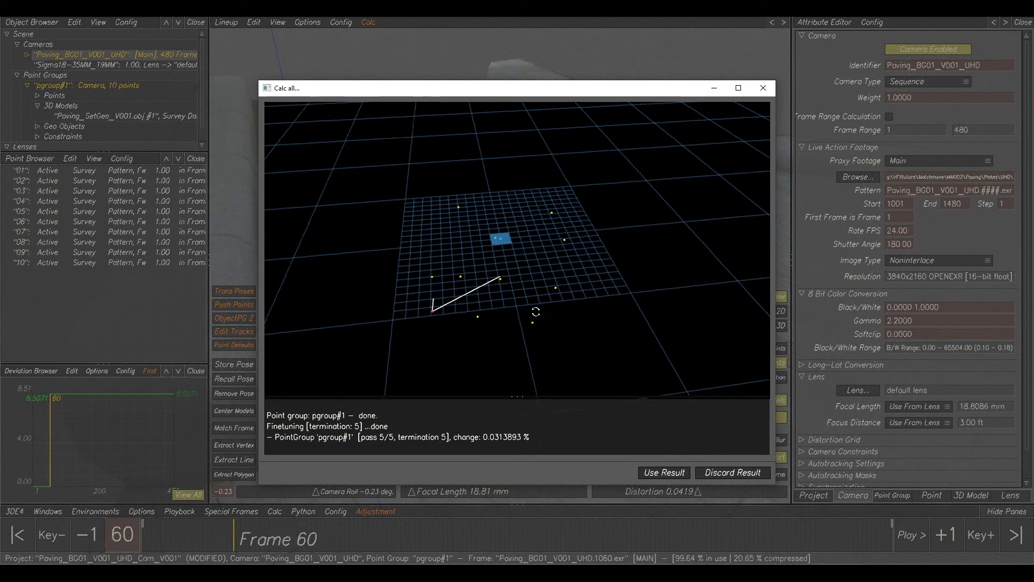
{"action": "left_click", "coordinate": [670, 474]}
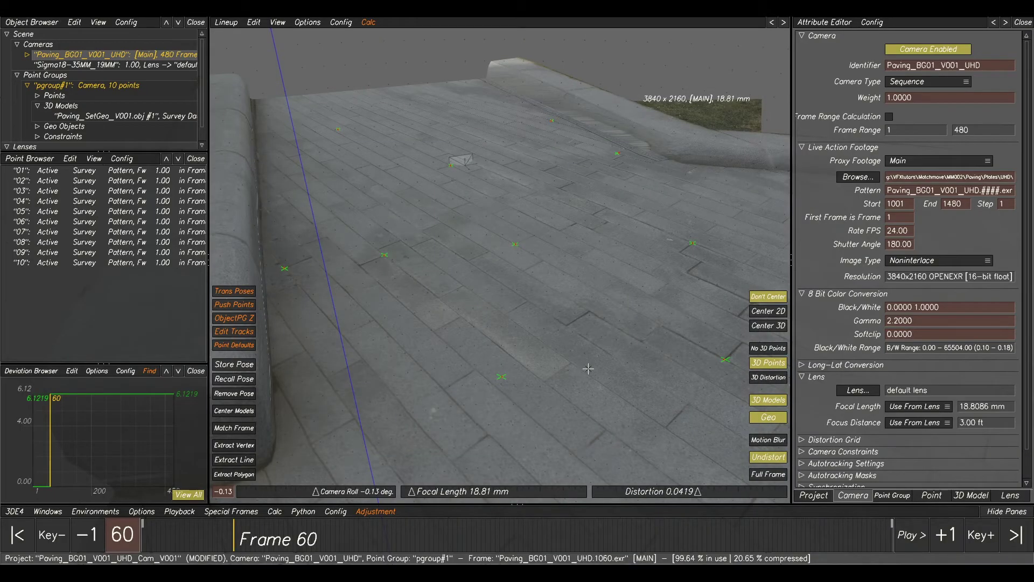
- Check the textured paving model's alignment by repeatedly hiding and showing the 3D models over the plate at frame 60
{"action": "left_click", "coordinate": [766, 401]}
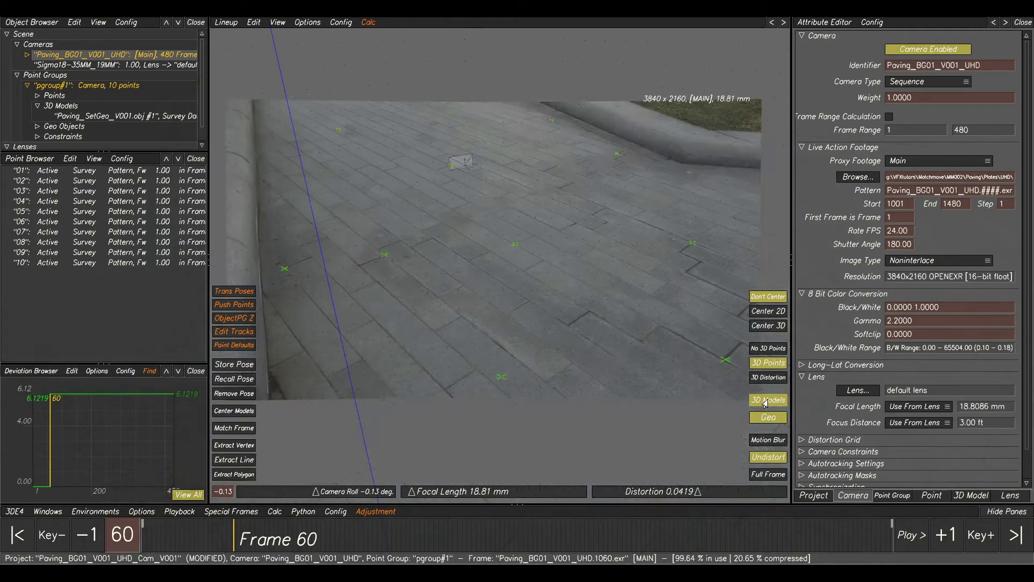
{"action": "left_click", "coordinate": [765, 400]}
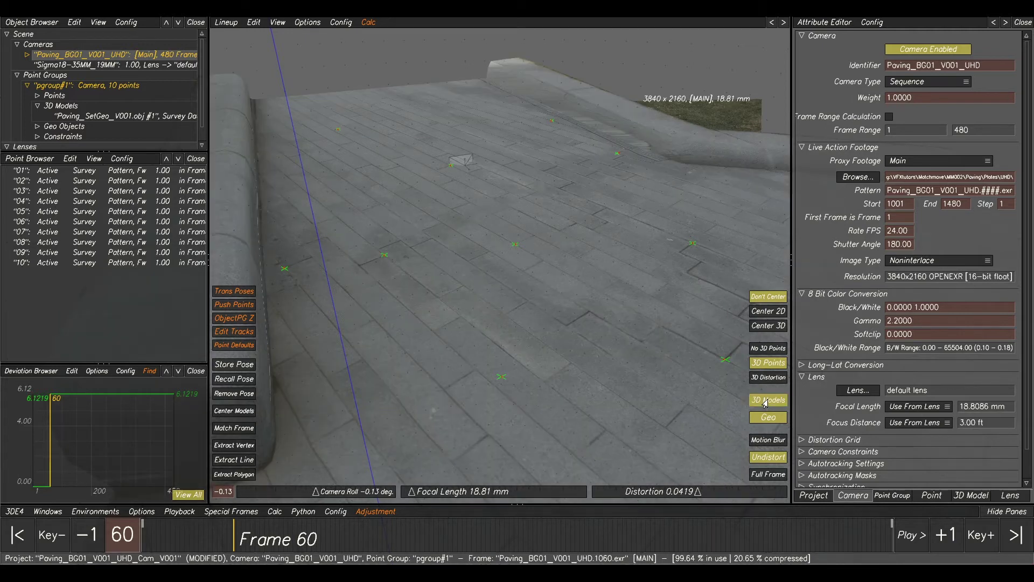
{"action": "left_click", "coordinate": [766, 400]}
{"action": "left_click", "coordinate": [765, 401]}
{"action": "left_click", "coordinate": [765, 401]}
{"action": "left_click", "coordinate": [765, 401]}
{"action": "left_click", "coordinate": [765, 401]}
{"action": "left_click", "coordinate": [765, 401]}
{"action": "left_click", "coordinate": [765, 401]}
{"action": "left_click", "coordinate": [765, 401]}
{"action": "left_click", "coordinate": [765, 402]}
{"action": "left_click", "coordinate": [764, 401]}
{"action": "left_click", "coordinate": [762, 402]}
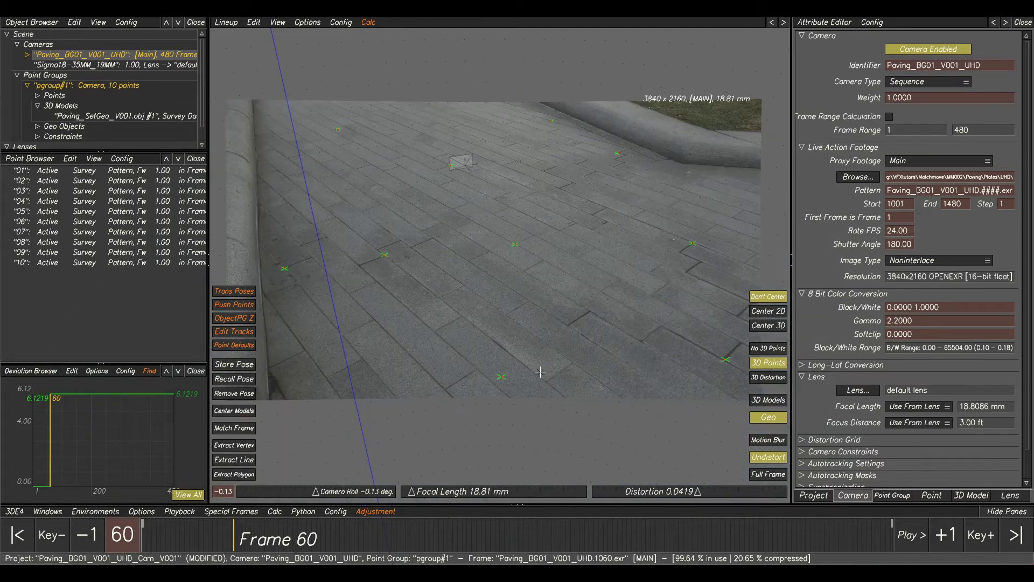
{"action": "left_click", "coordinate": [783, 401]}
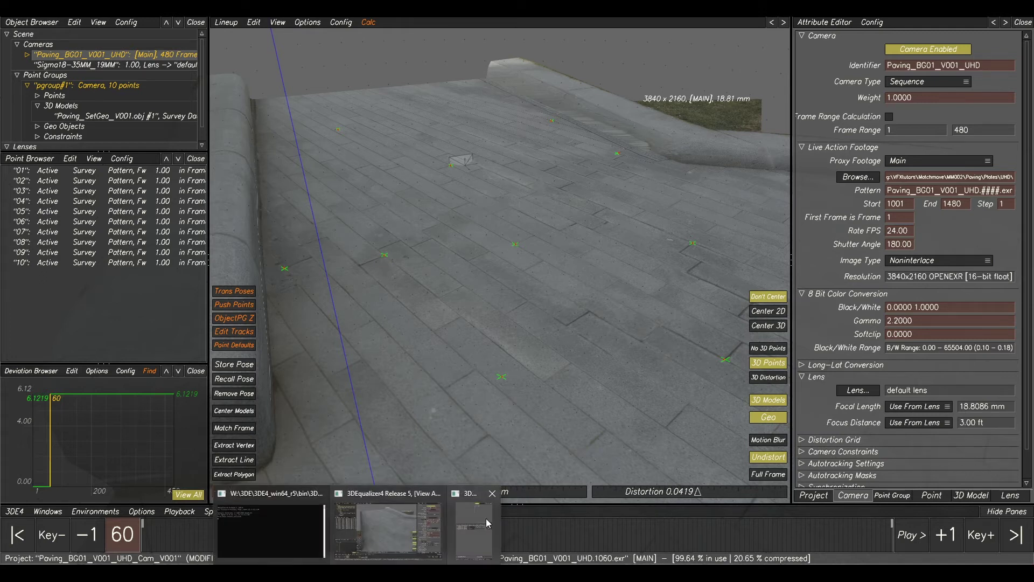
- Clear the previous parameter adjustment results, rerun the default lens focal length adjustment and transfer the best parameters into the project
{"action": "left_click", "coordinate": [486, 519]}
{"action": "left_click", "coordinate": [386, 229]}
{"action": "left_click", "coordinate": [381, 496]}
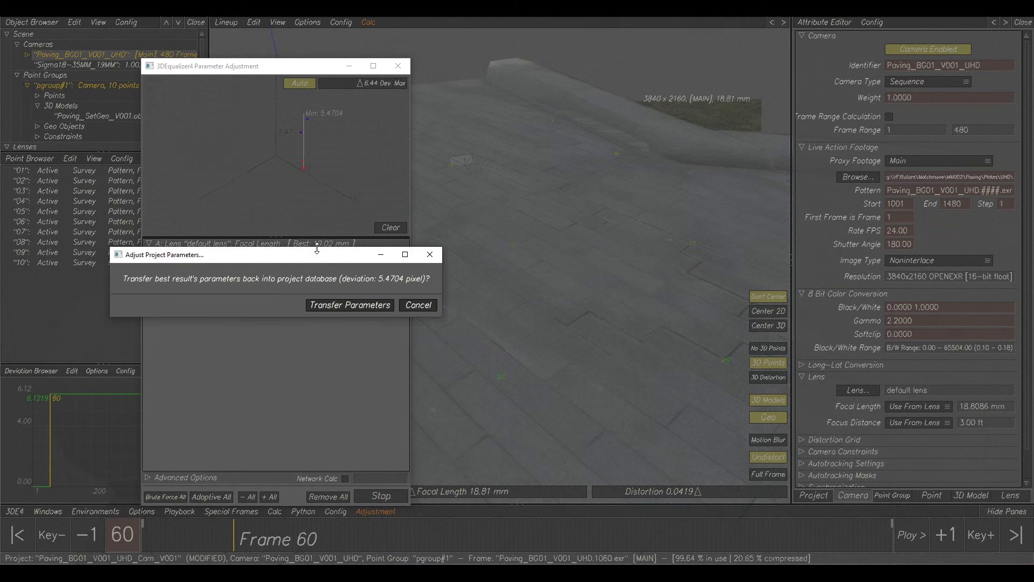
{"action": "left_click", "coordinate": [367, 304]}
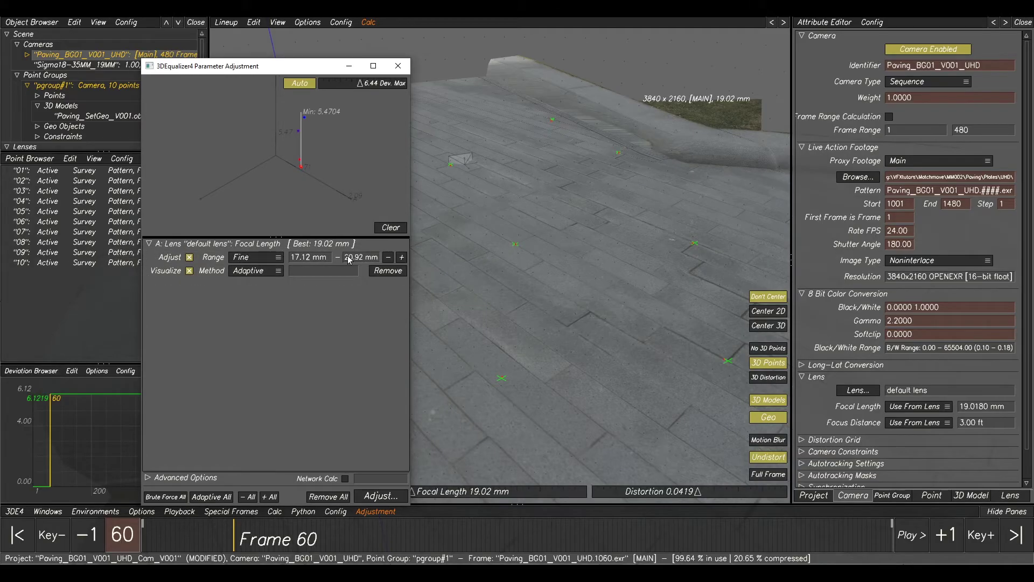
{"action": "key", "text": "alt+F4"}
- Recalculate the project with the adjusted focal length, use the result and compare the paving model with the plate
{"action": "key", "text": "alt+c"}
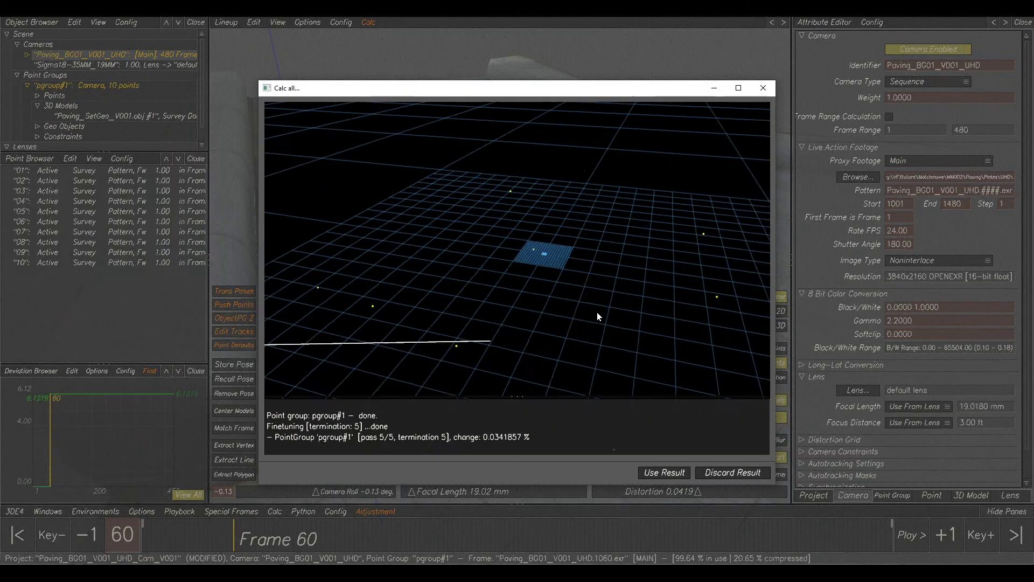
{"action": "left_click", "coordinate": [667, 473]}
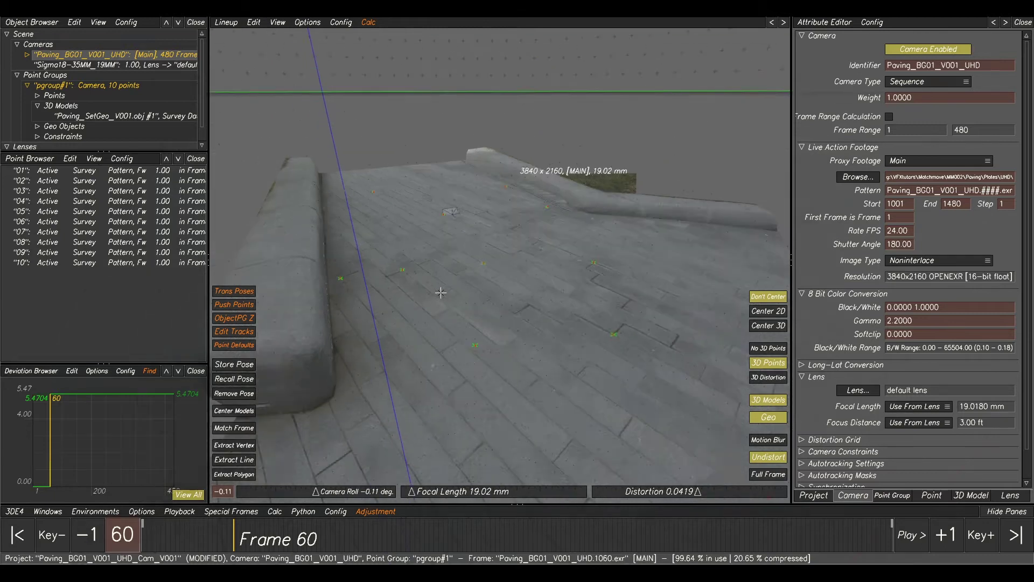
{"action": "scroll", "coordinate": [593, 250], "scroll_direction": "down", "scroll_amount": 5}
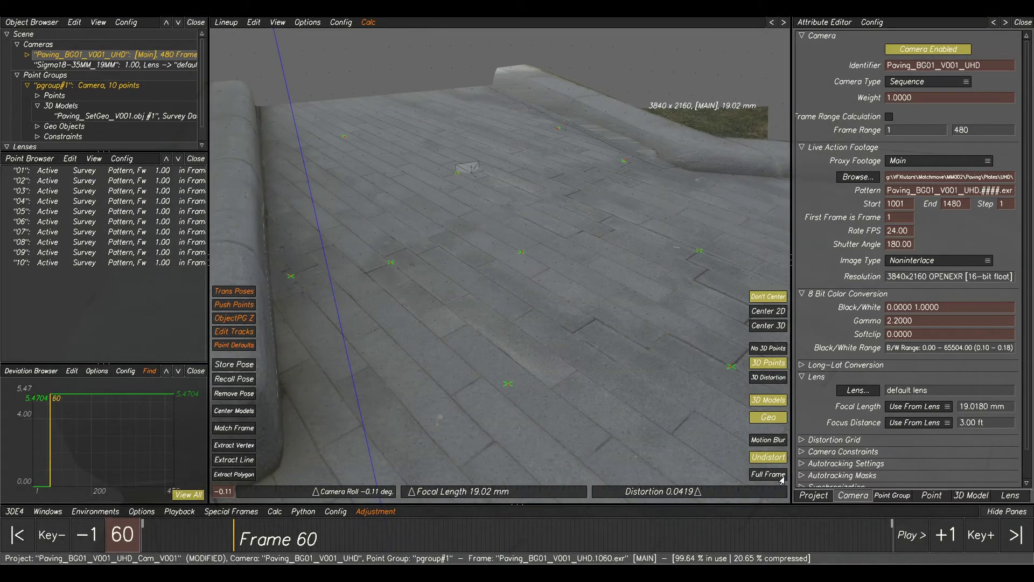
{"action": "left_click", "coordinate": [769, 400]}
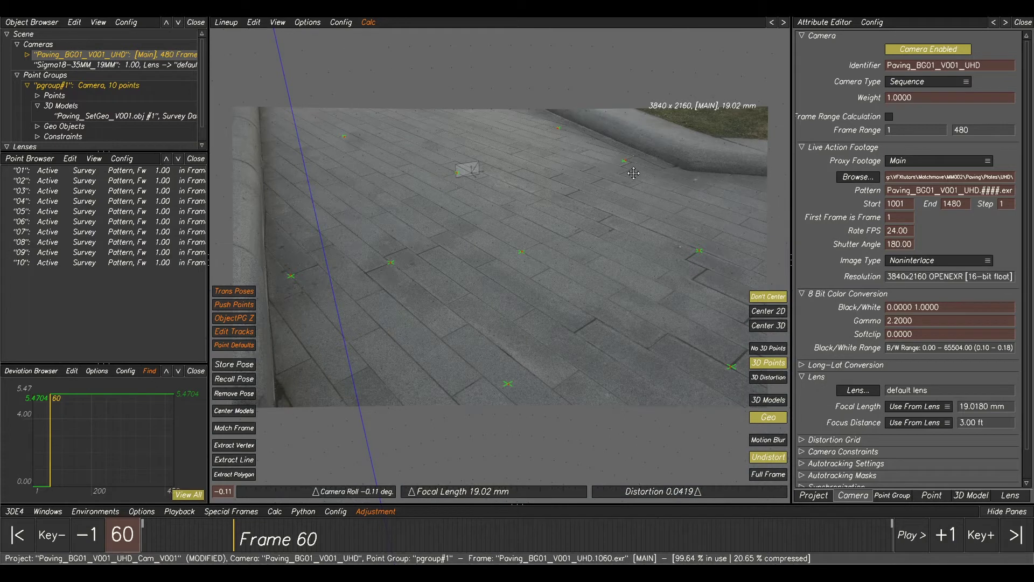
{"action": "left_click", "coordinate": [763, 401]}
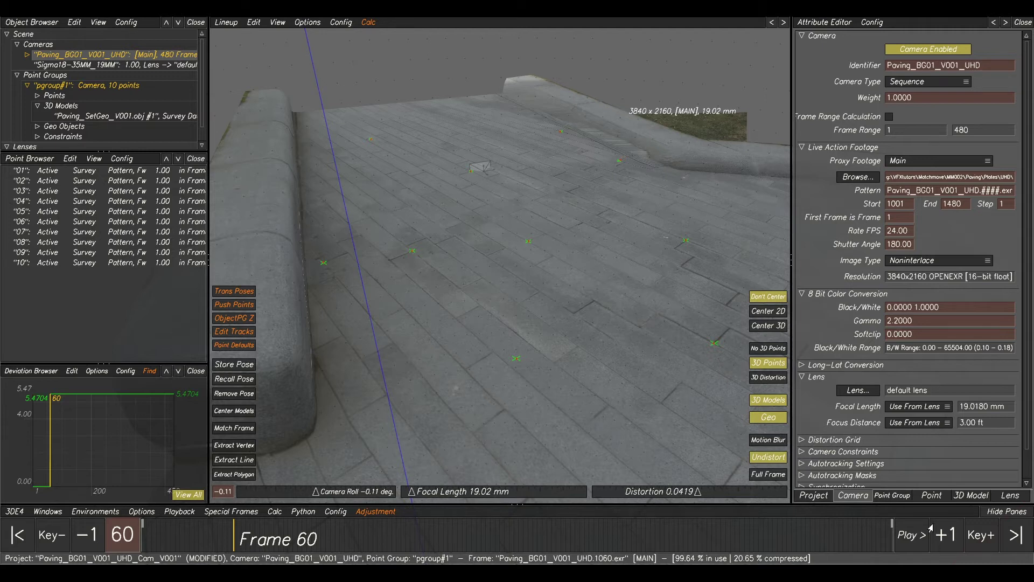
- Display the Paving_SetGeo_V001.obj model as lines instead of polygons
{"action": "left_click", "coordinate": [135, 118]}
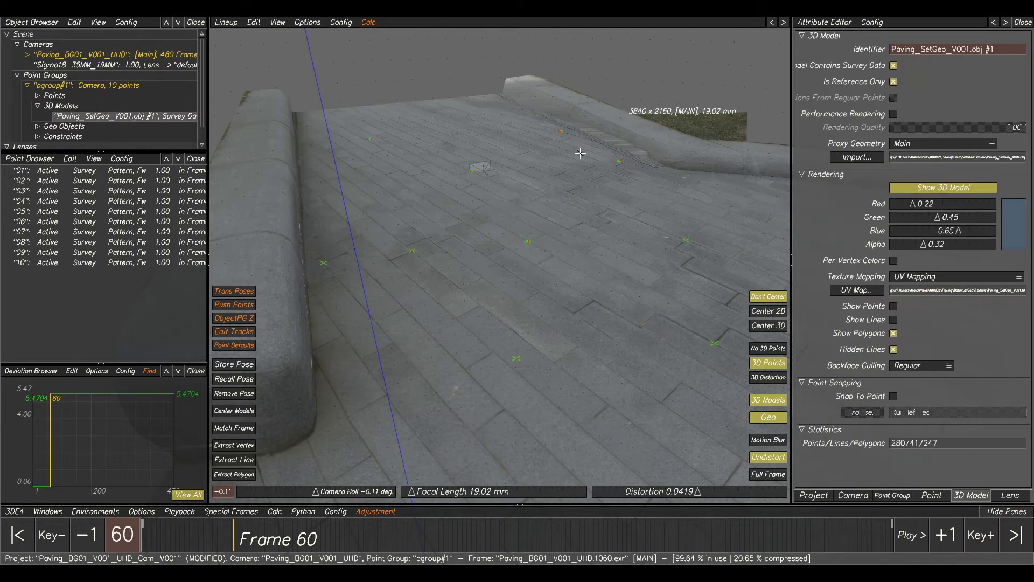
{"action": "left_click", "coordinate": [893, 334]}
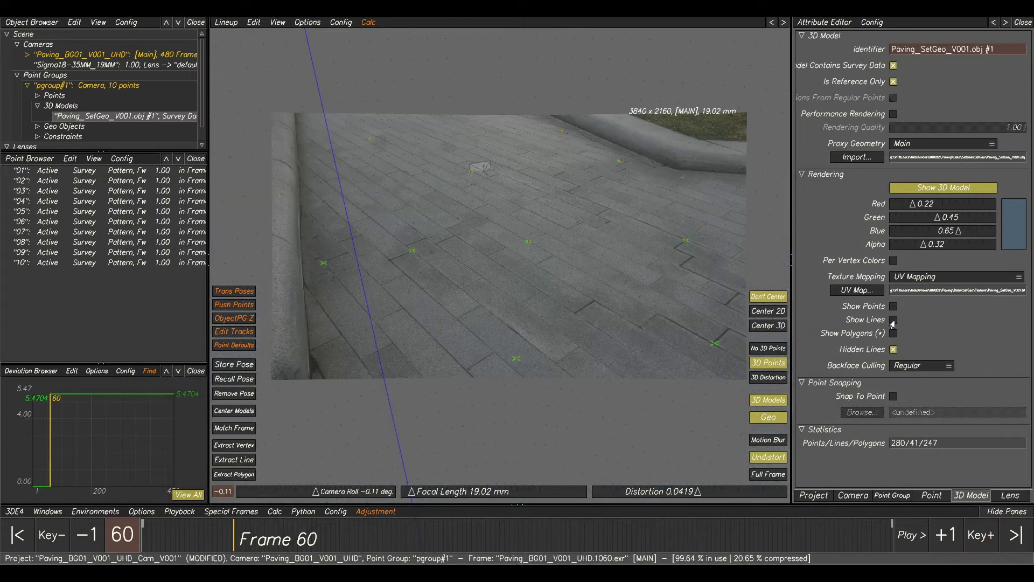
{"action": "left_click", "coordinate": [893, 321]}
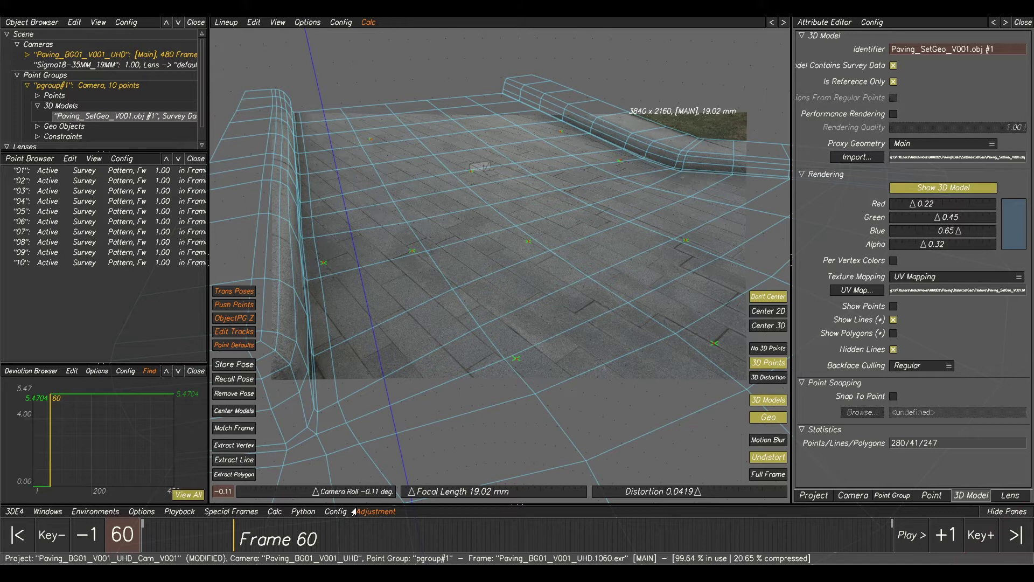
- Store the camera pose at frame 60, check frame 65 and return to frame 60
{"action": "left_click", "coordinate": [226, 365]}
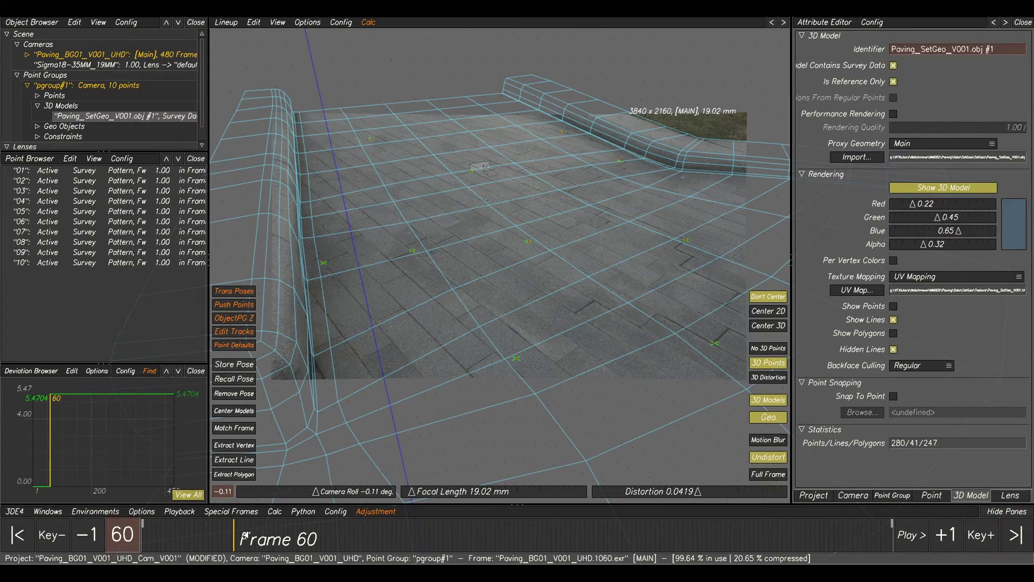
{"action": "left_click_drag", "start_coordinate": [236, 546], "coordinate": [242, 545]}
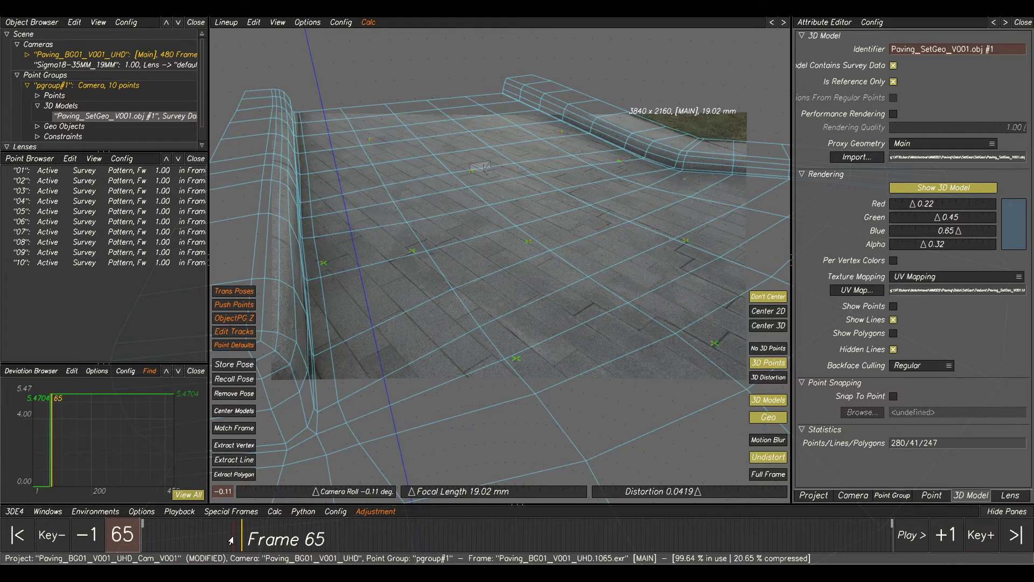
{"action": "left_click", "coordinate": [231, 532]}
{"action": "left_click", "coordinate": [232, 532]}
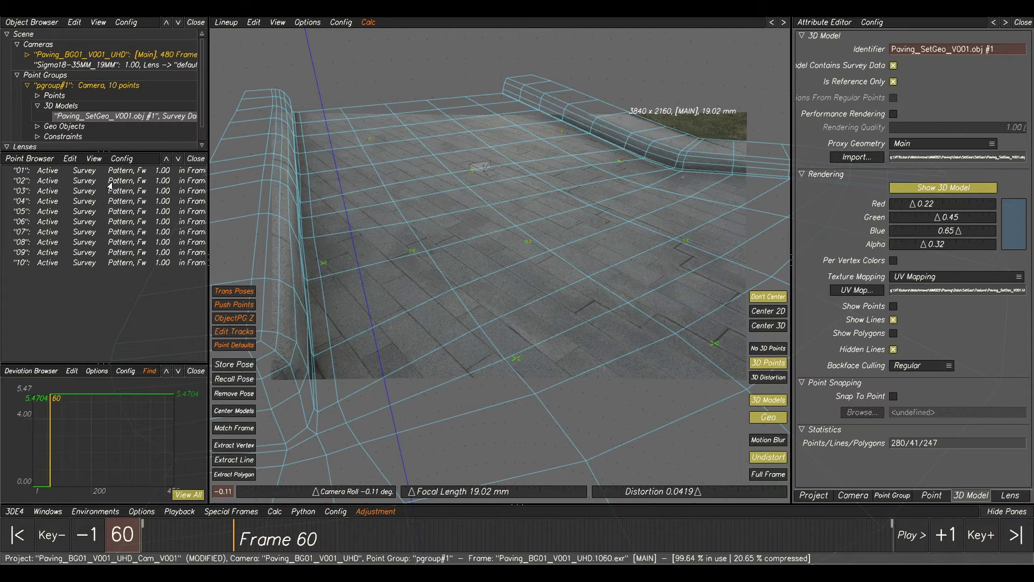
- Select points 01 to 10 and add a new point set named SF
{"action": "left_click", "coordinate": [128, 171]}
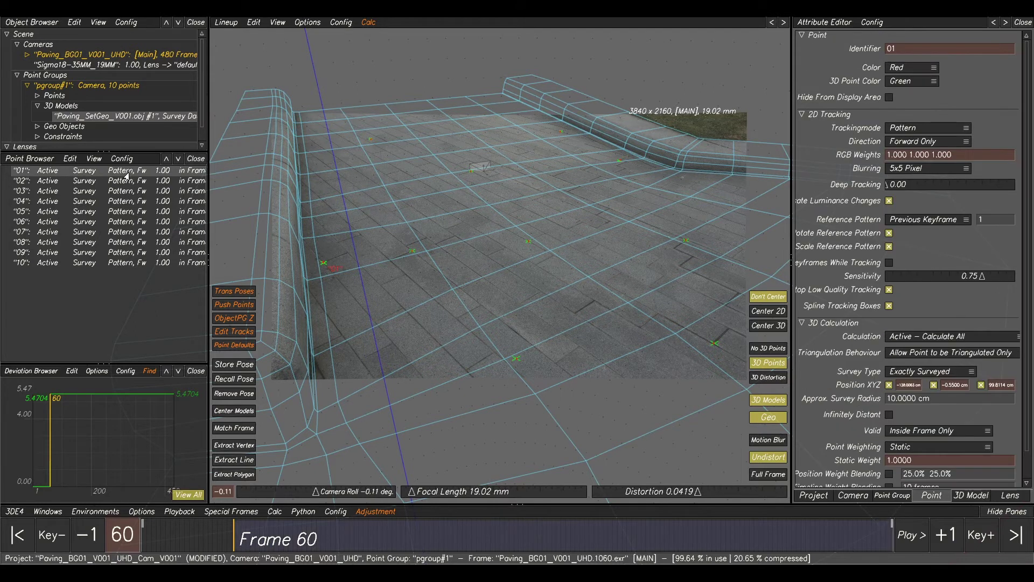
{"action": "left_click", "coordinate": [119, 264], "text": "shift"}
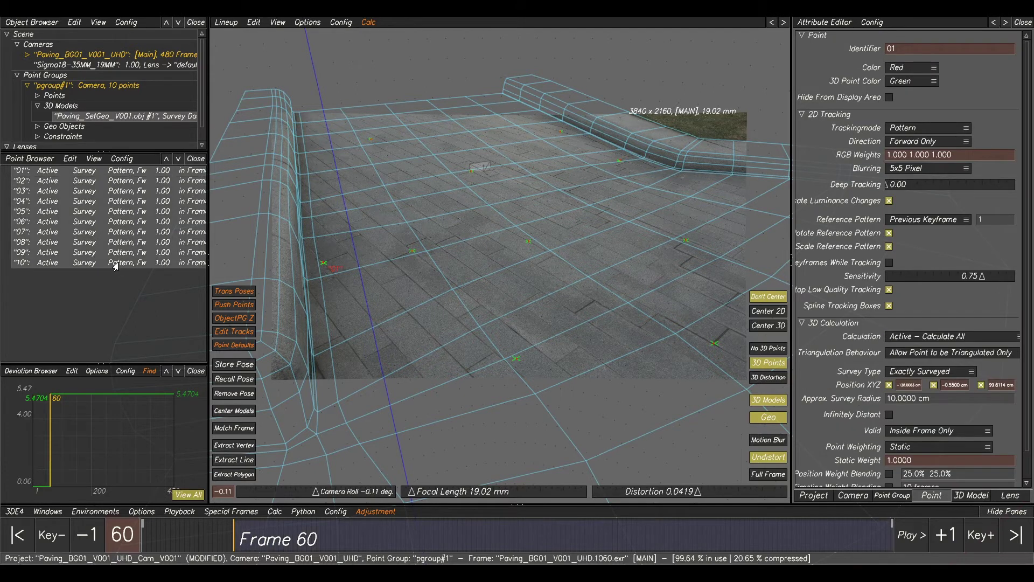
{"action": "right_click", "coordinate": [125, 214]}
{"action": "mouse_move", "coordinate": [139, 218]}
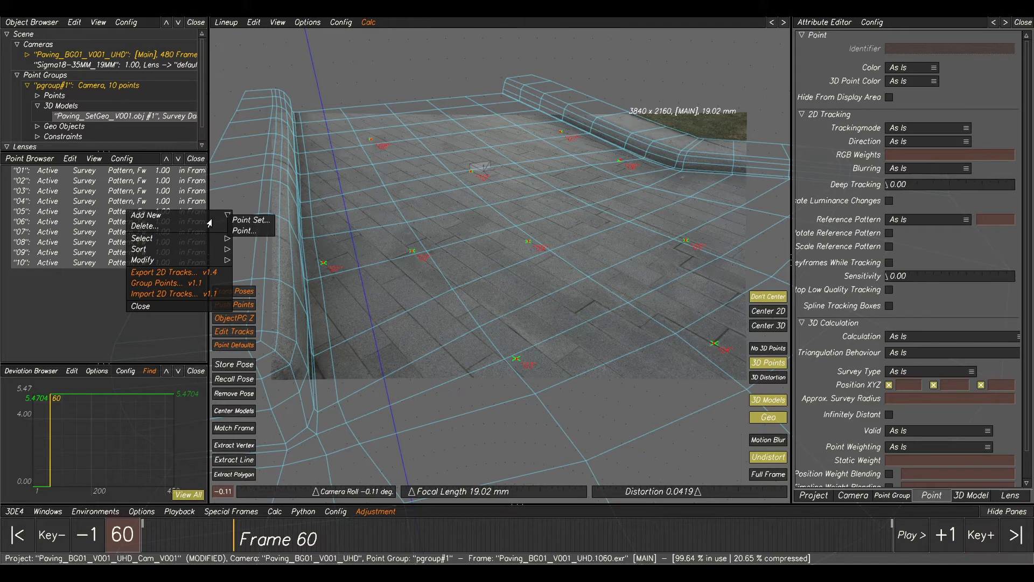
{"action": "left_click", "coordinate": [248, 220]}
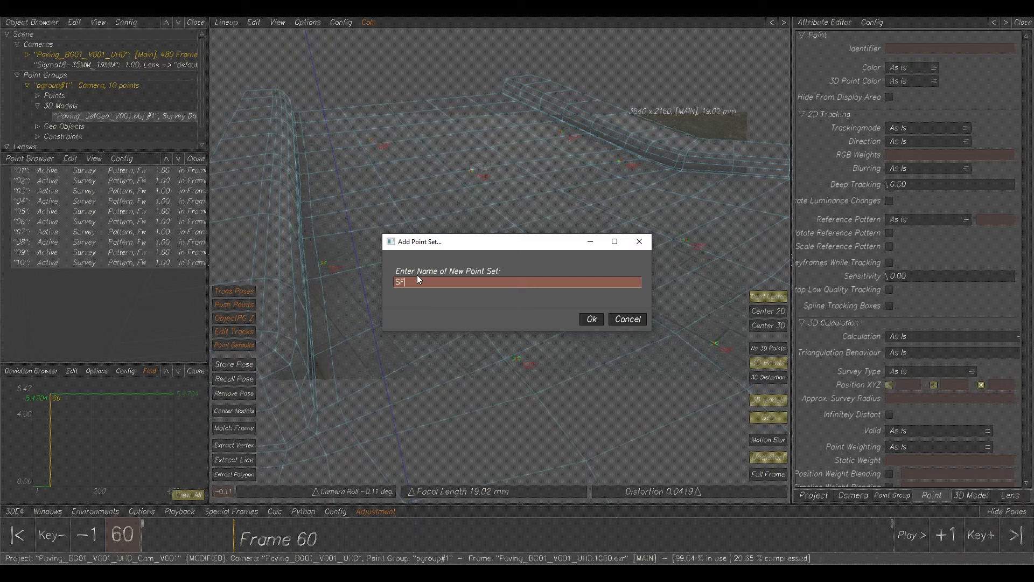
{"action": "left_click", "coordinate": [591, 321]}
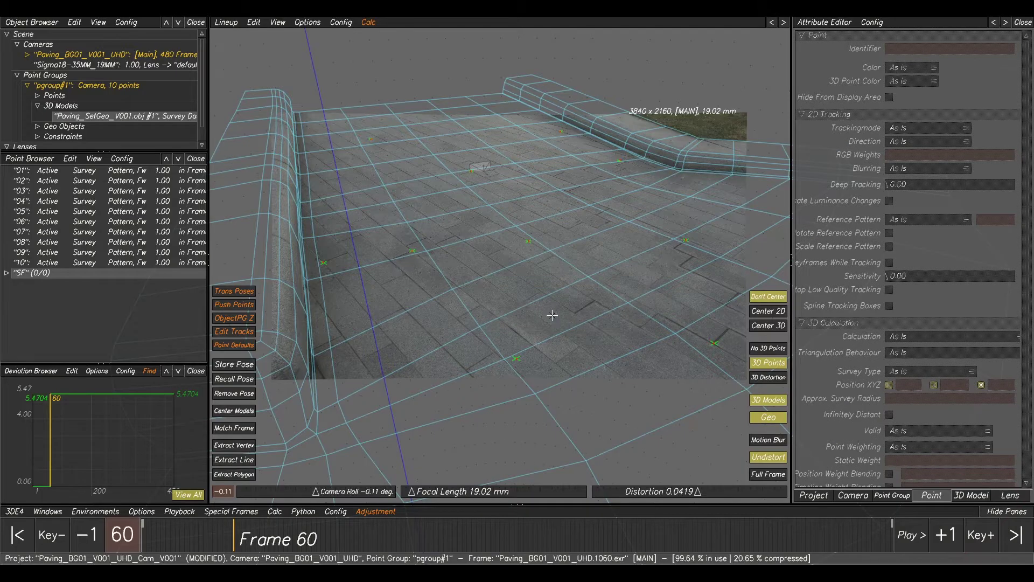
- Move points 01 to 10 into the SF point set
{"action": "left_click", "coordinate": [92, 172]}
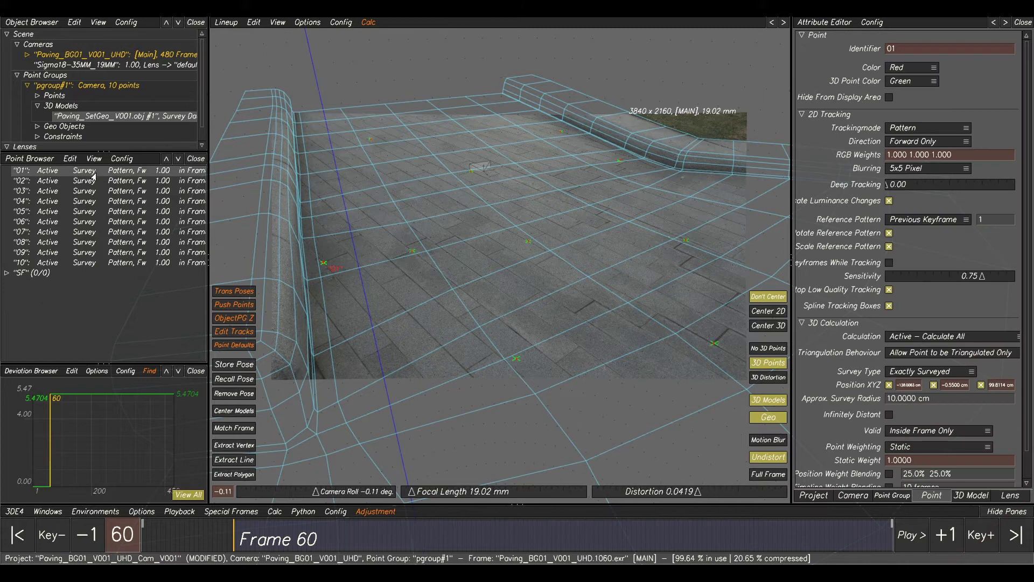
{"action": "left_click", "coordinate": [91, 263], "text": "shift"}
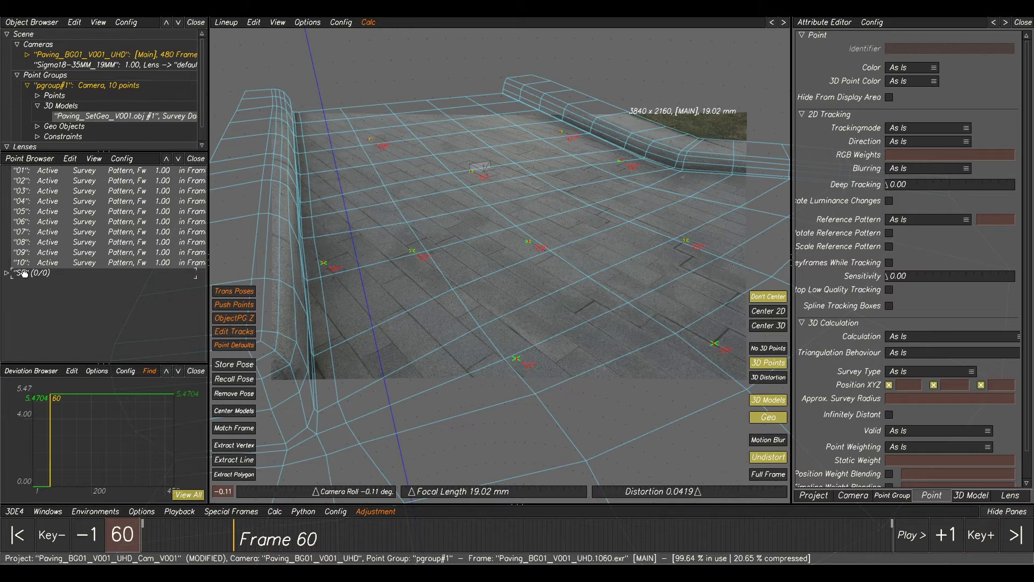
{"action": "left_click_drag", "start_coordinate": [24, 273], "coordinate": [24, 273]}
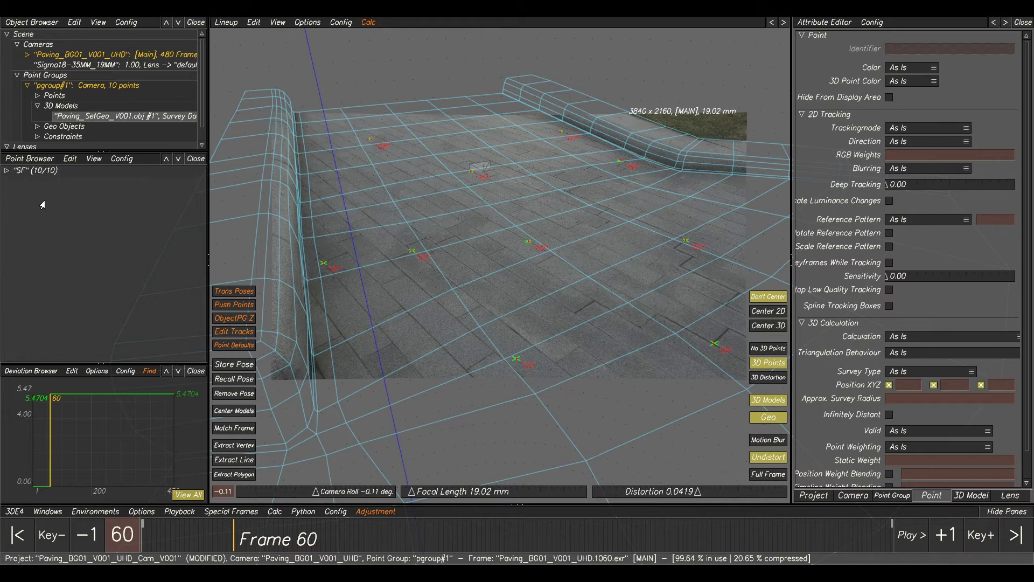
- Expand the SF point set and set the calculation of its ten points to Disabled
{"action": "left_click", "coordinate": [5, 171]}
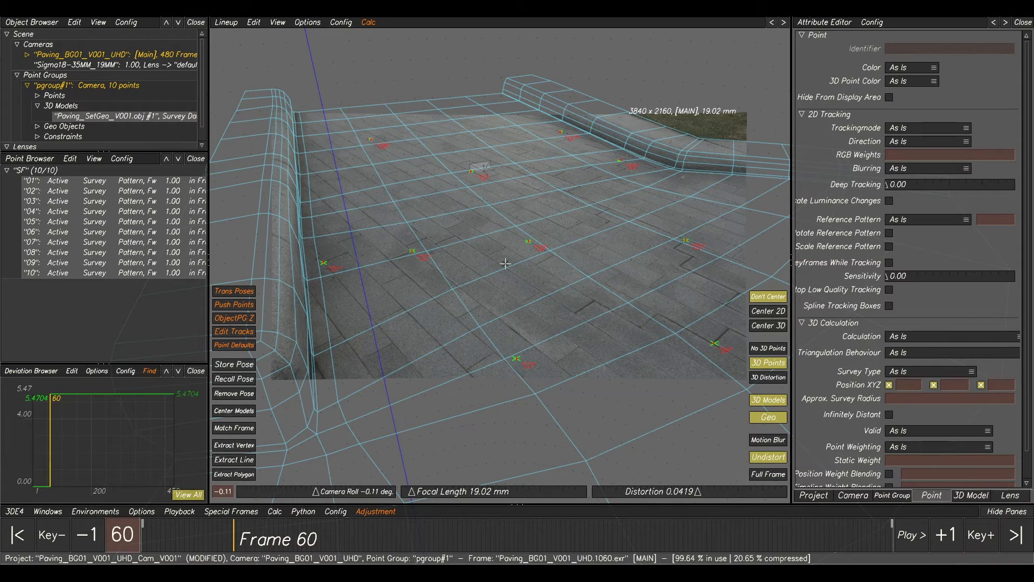
{"action": "right_click", "coordinate": [94, 224]}
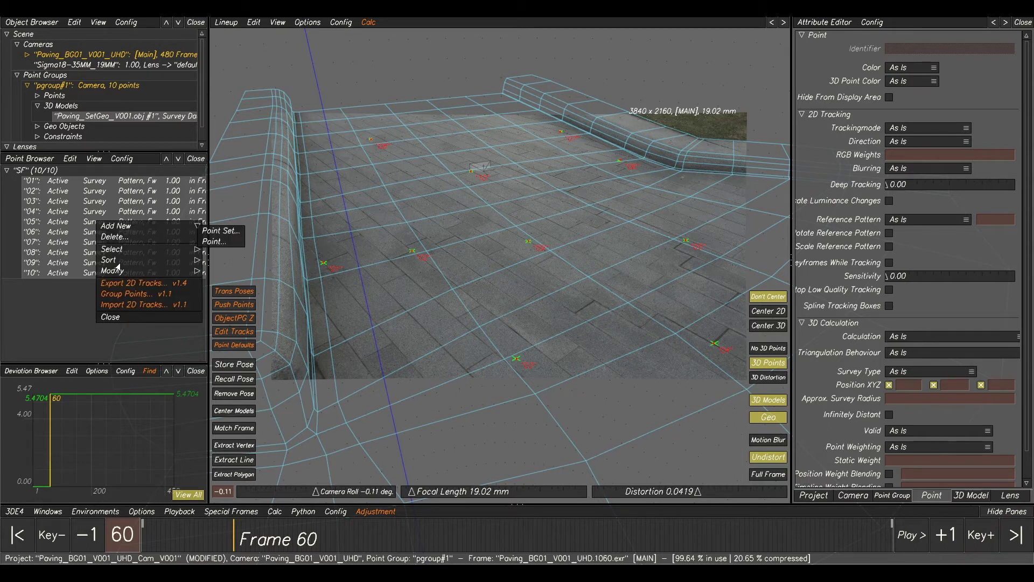
{"action": "mouse_move", "coordinate": [118, 273]}
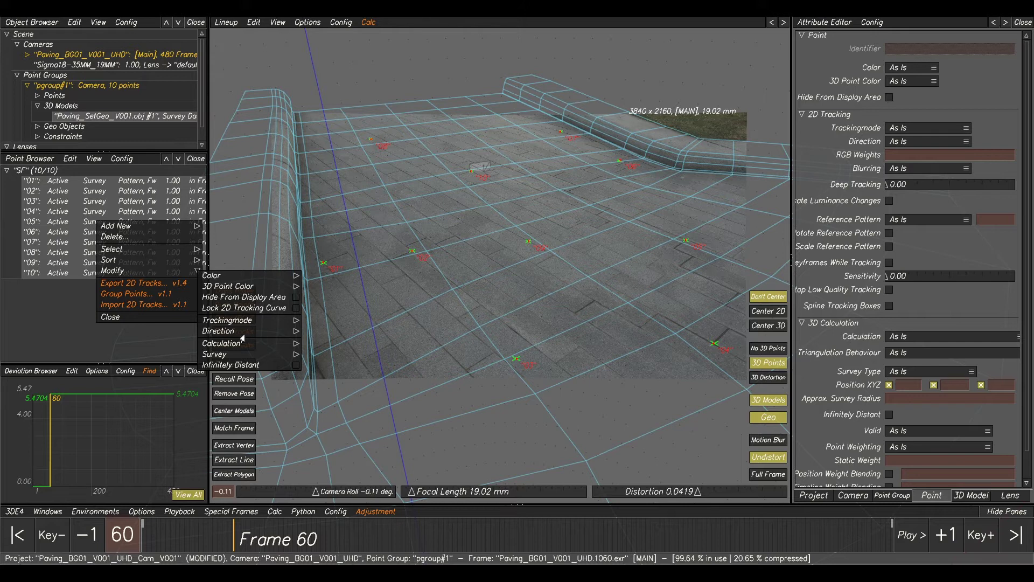
{"action": "mouse_move", "coordinate": [225, 348]}
{"action": "left_click", "coordinate": [314, 350]}
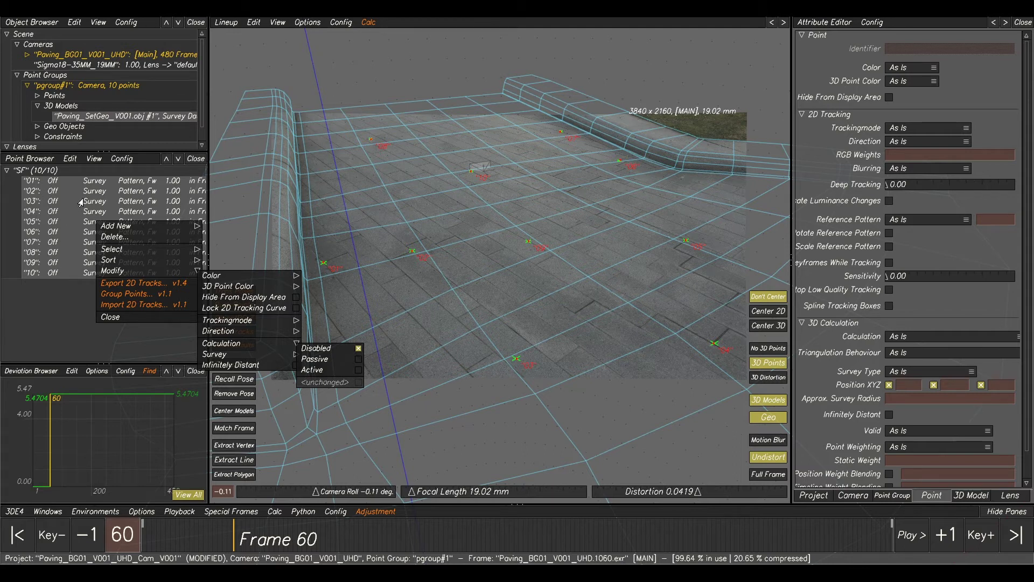
- Hide the ten selected points of the SF set and collapse the set
{"action": "left_click", "coordinate": [94, 159]}
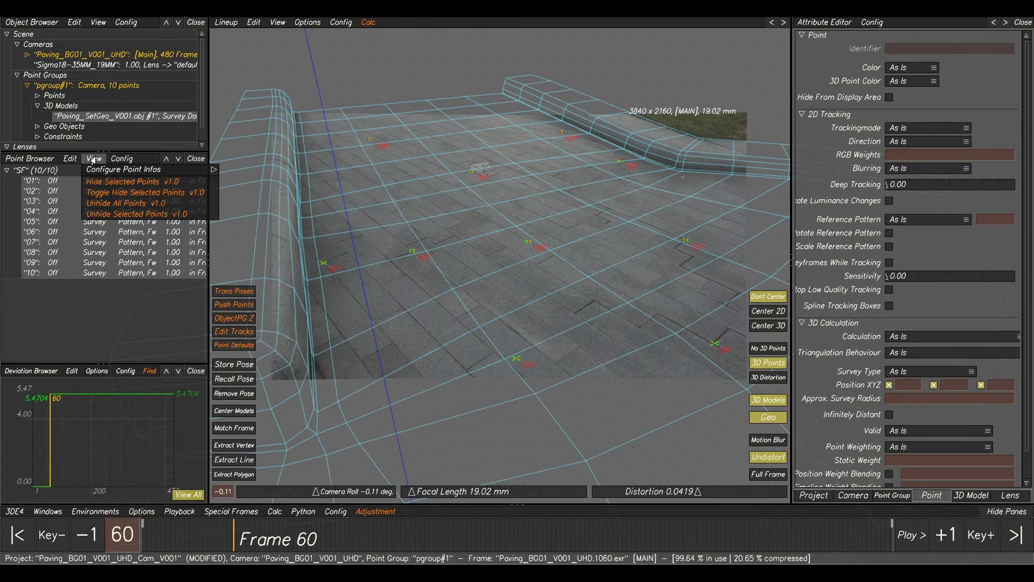
{"action": "left_click", "coordinate": [100, 184]}
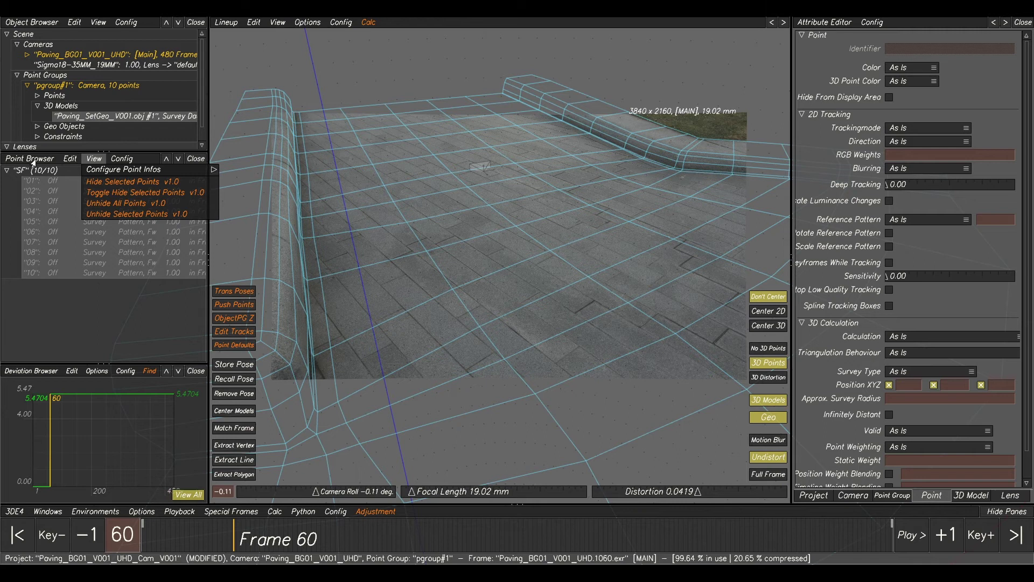
{"action": "left_click", "coordinate": [8, 170]}
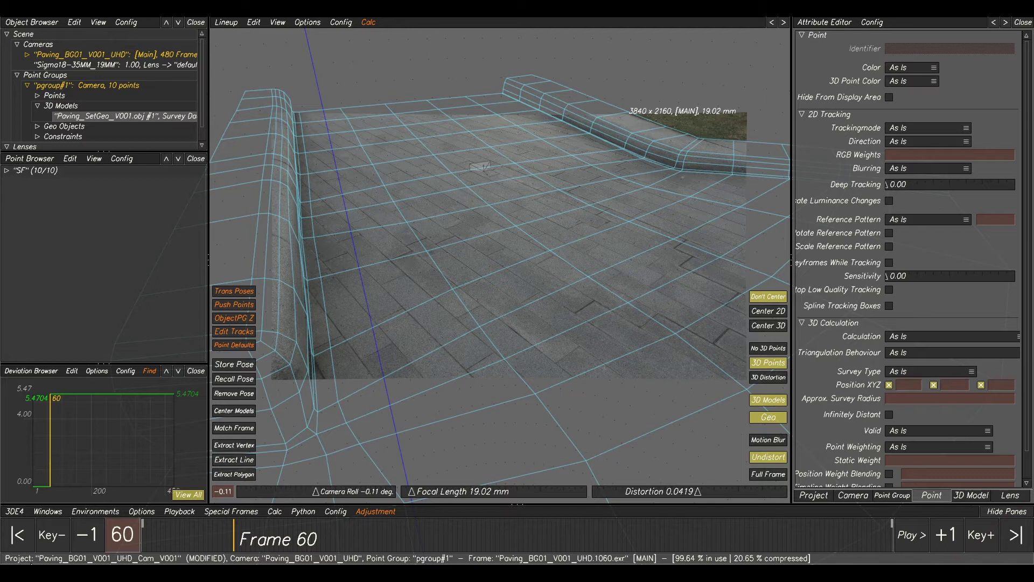
- Switch to Manual Tracking, scrub through the paving plate and return to frame 1
{"action": "left_click", "coordinate": [226, 540]}
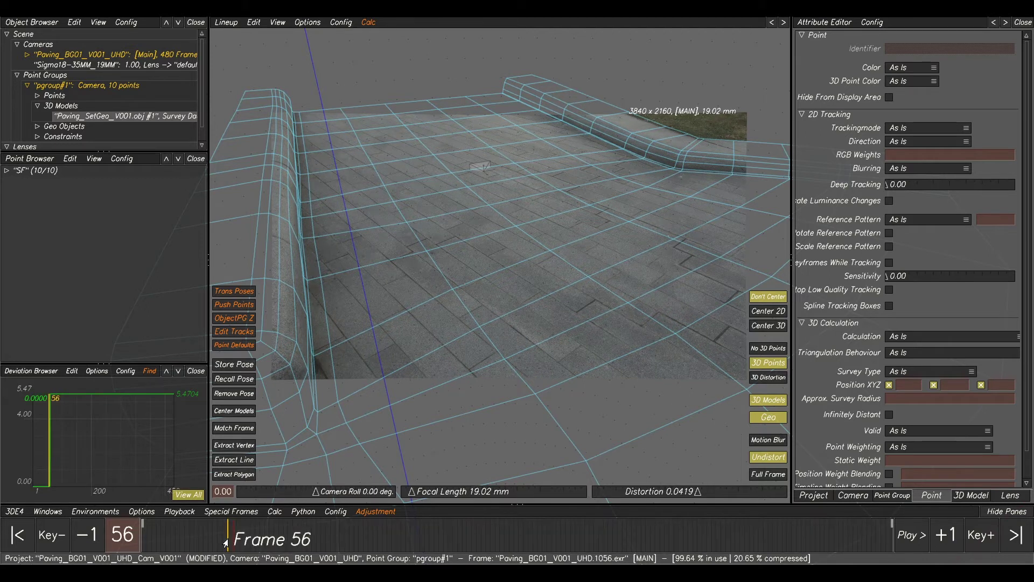
{"action": "key", "text": "F2"}
{"action": "left_click_drag", "start_coordinate": [223, 543], "coordinate": [142, 541]}
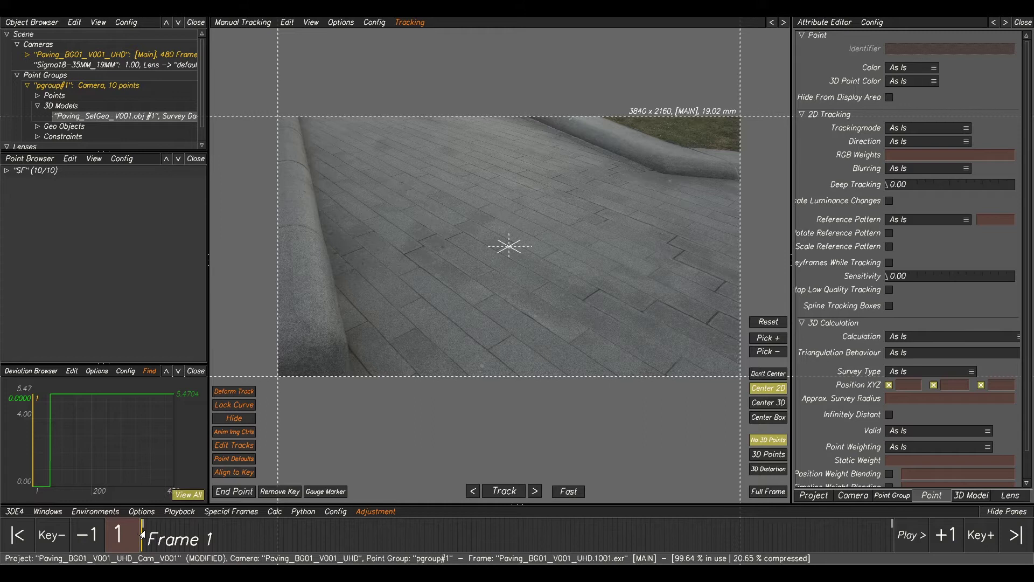
{"action": "left_click_drag", "start_coordinate": [142, 535], "coordinate": [453, 538]}
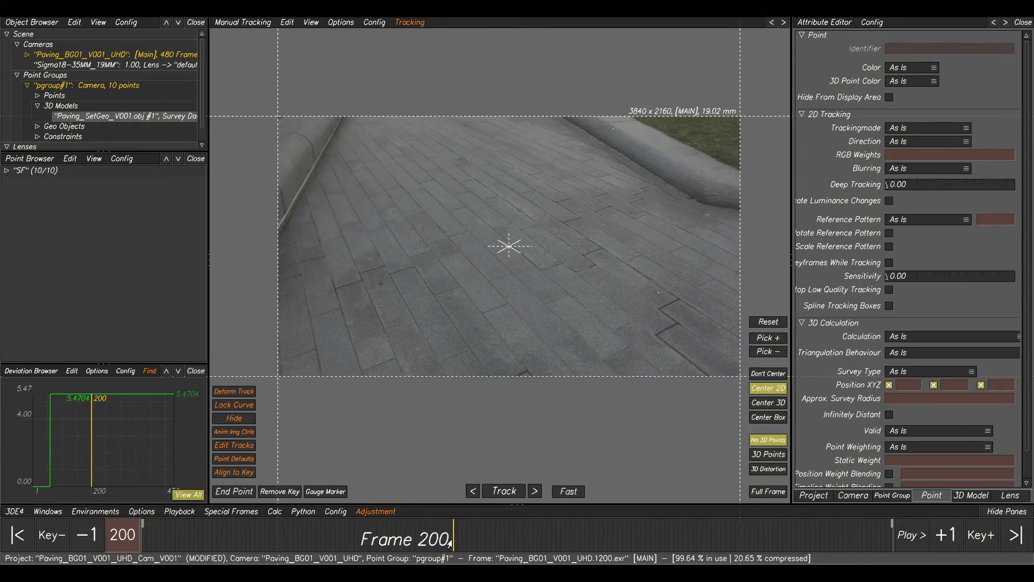
{"action": "left_click", "coordinate": [146, 527]}
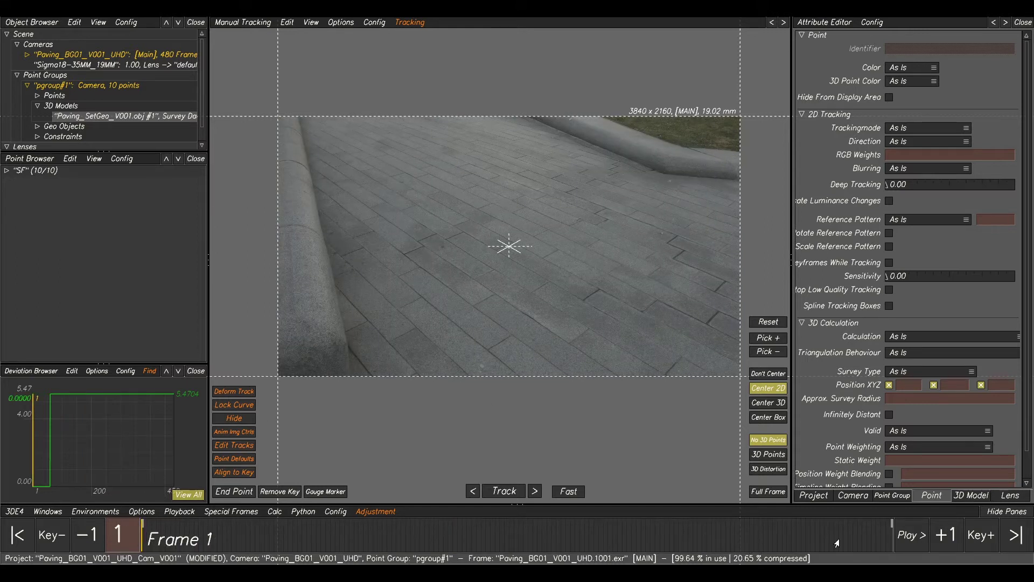
{"action": "left_click_drag", "start_coordinate": [732, 542], "coordinate": [143, 541]}
- Turn off the FOV display in the Manual Tracking view
{"action": "scroll", "coordinate": [528, 249], "scroll_direction": "up", "scroll_amount": 2}
{"action": "scroll", "coordinate": [528, 248], "scroll_direction": "up", "scroll_amount": 1}
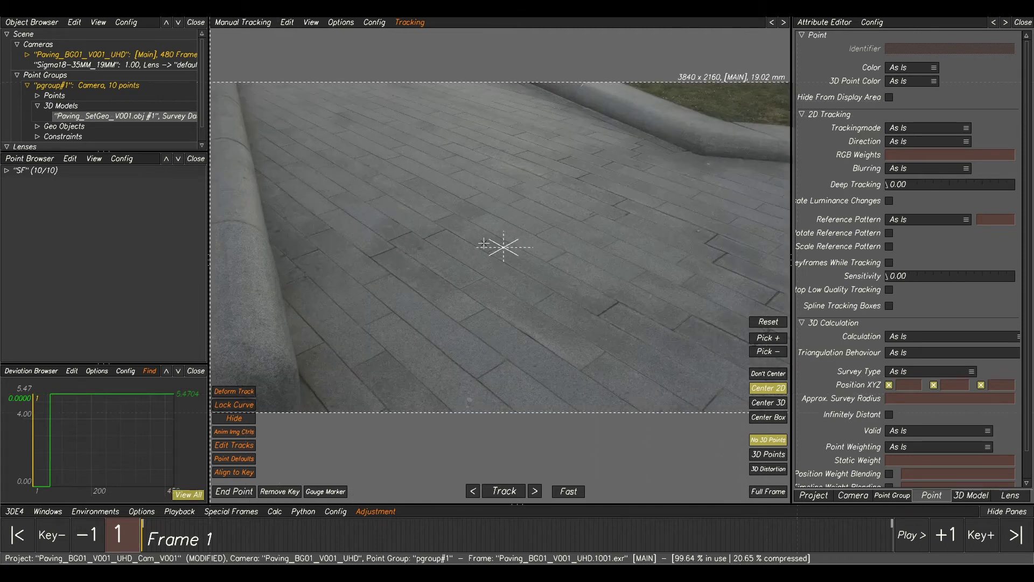
{"action": "scroll", "coordinate": [526, 247], "scroll_direction": "up", "scroll_amount": 2}
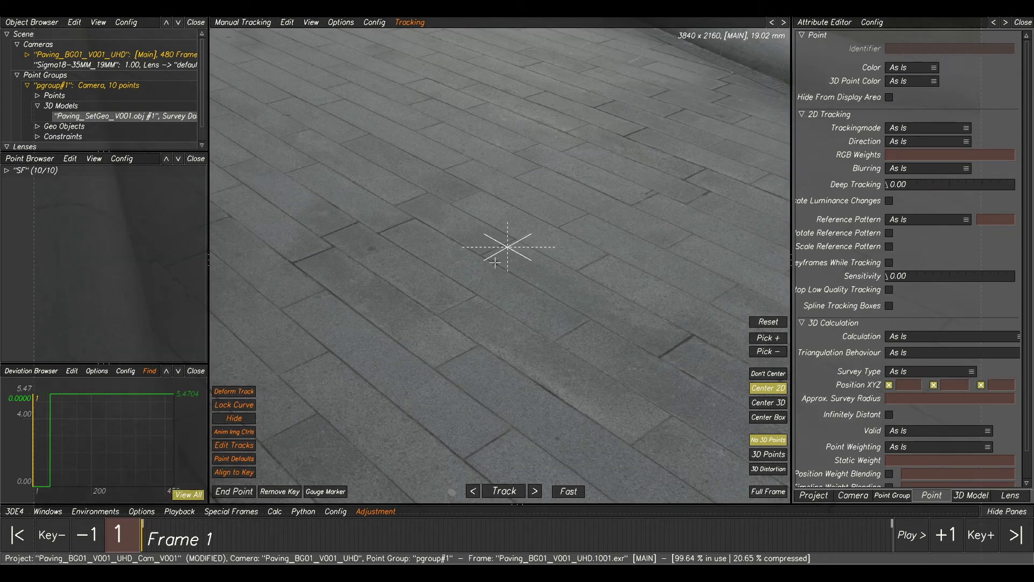
{"action": "scroll", "coordinate": [527, 187], "scroll_direction": "down", "scroll_amount": 2}
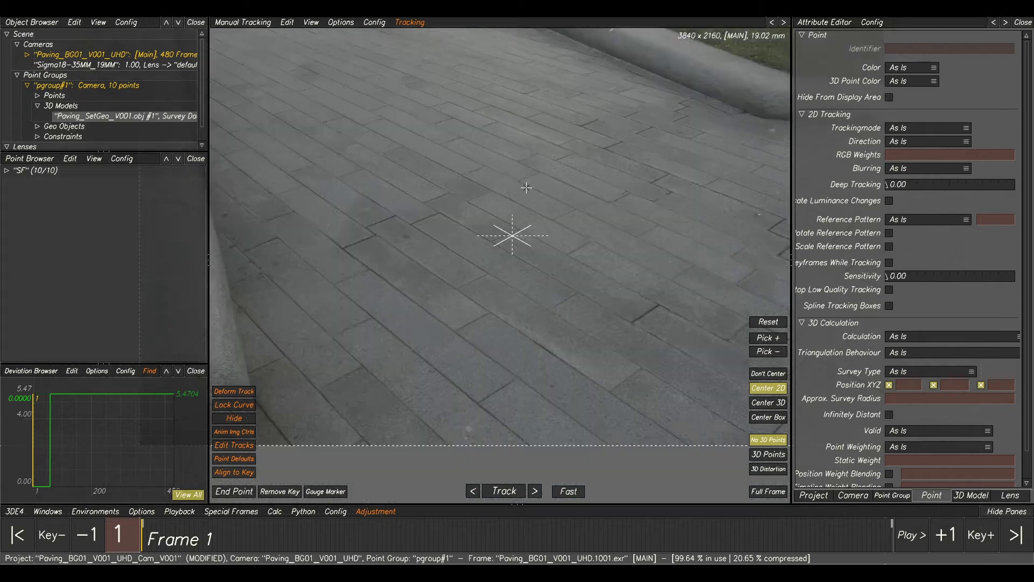
{"action": "scroll", "coordinate": [527, 187], "scroll_direction": "down", "scroll_amount": 1}
{"action": "left_click", "coordinate": [310, 23]}
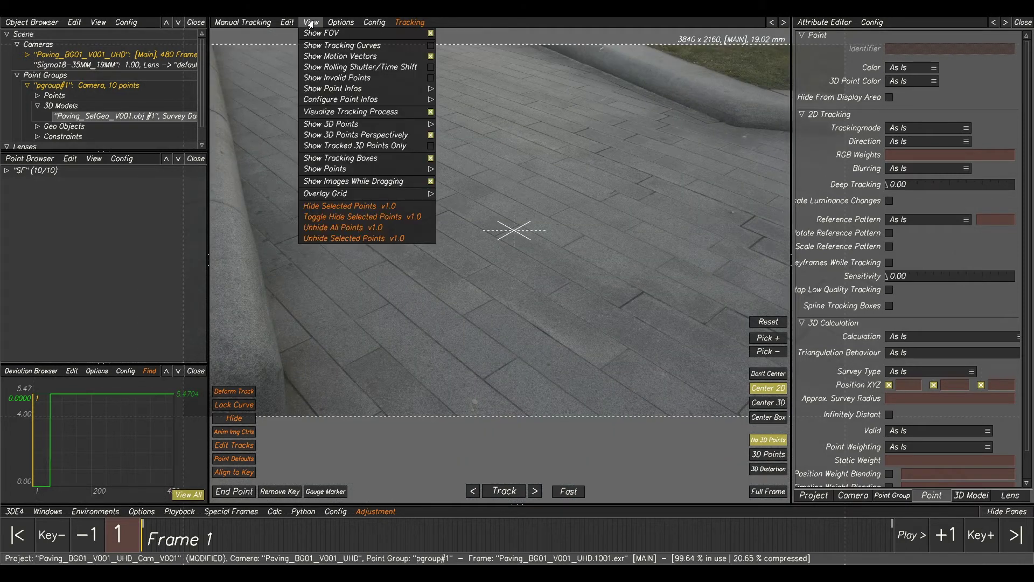
{"action": "left_click", "coordinate": [321, 34]}
- Examine the paving slabs and joints up close at frame 1 for trackable detail
{"action": "scroll", "coordinate": [700, 193], "scroll_direction": "down", "scroll_amount": 2}
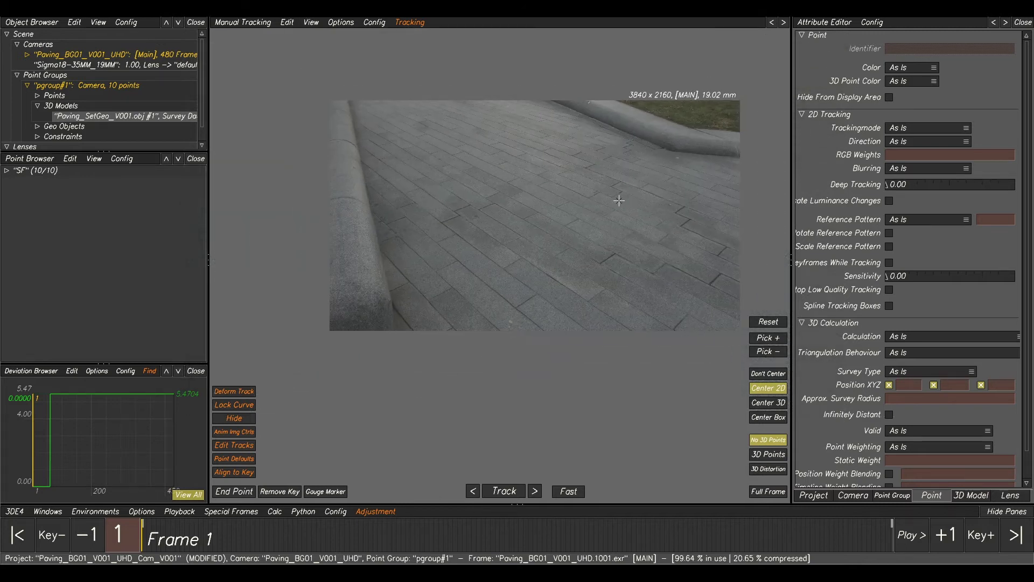
{"action": "scroll", "coordinate": [408, 206], "scroll_direction": "up", "scroll_amount": 1}
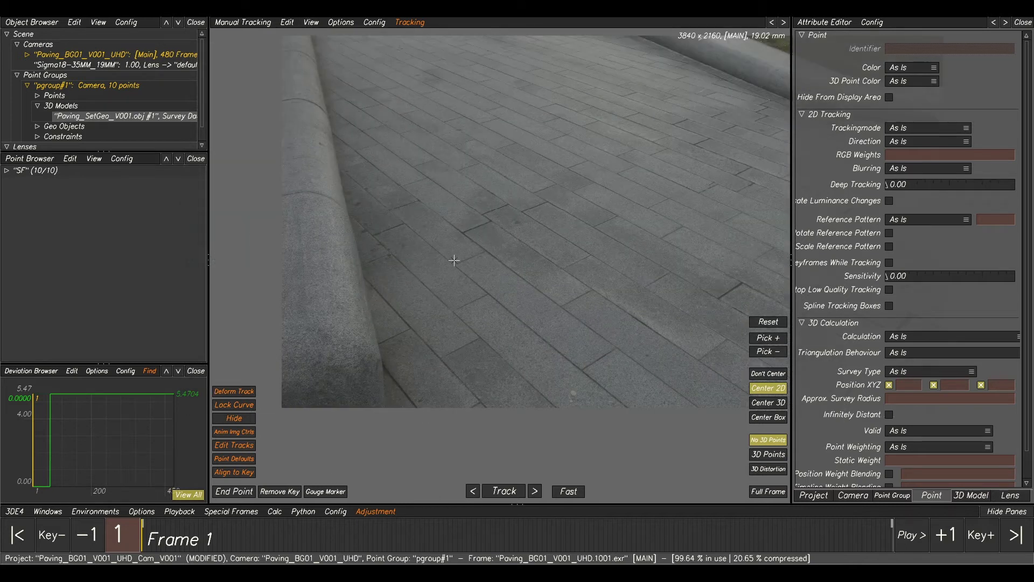
{"action": "scroll", "coordinate": [399, 211], "scroll_direction": "up", "scroll_amount": 1}
{"action": "scroll", "coordinate": [375, 439], "scroll_direction": "down", "scroll_amount": 1}
{"action": "left_click_drag", "start_coordinate": [193, 538], "coordinate": [143, 496]}
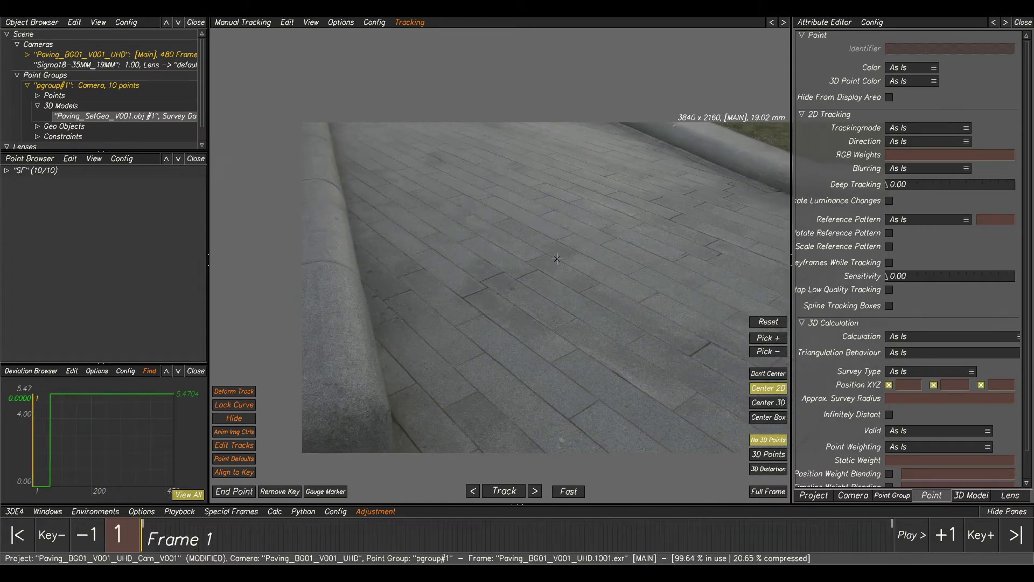
{"action": "scroll", "coordinate": [557, 260], "scroll_direction": "up", "scroll_amount": 3}
{"action": "middle_click_drag", "start_coordinate": [429, 327], "coordinate": [421, 292]}
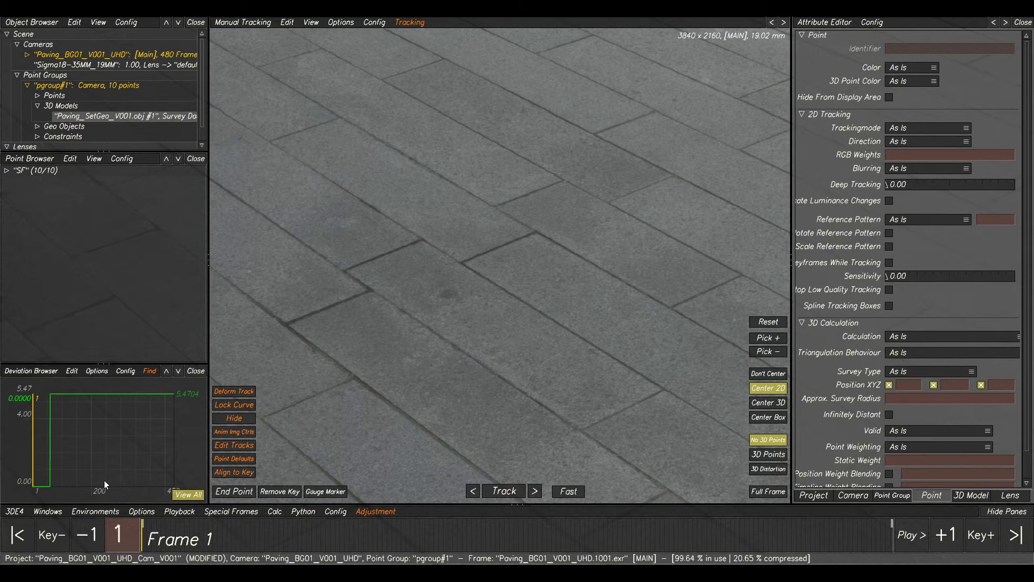
{"action": "scroll", "coordinate": [502, 303], "scroll_direction": "down", "scroll_amount": 5}
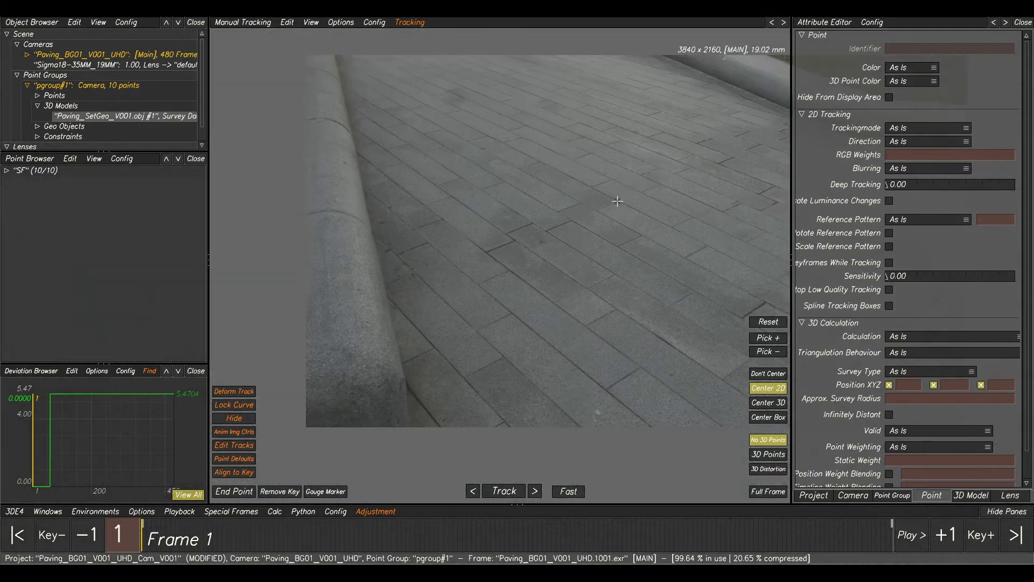
{"action": "scroll", "coordinate": [462, 275], "scroll_direction": "up", "scroll_amount": 4}
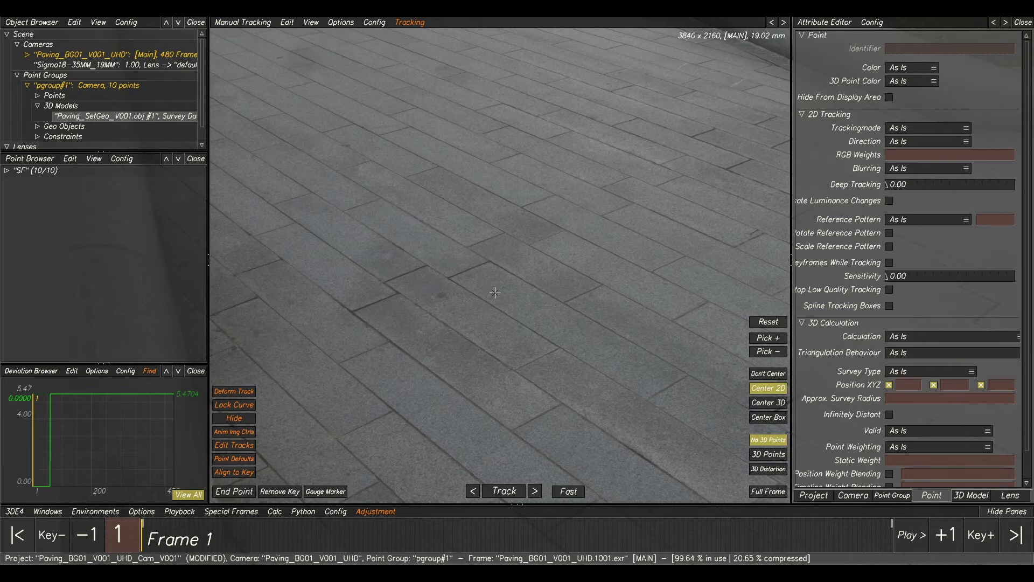
- Open the Image Controls window, enable image controls and color controls, and place the window clear of the slabs being inspected
{"action": "left_click", "coordinate": [48, 511]}
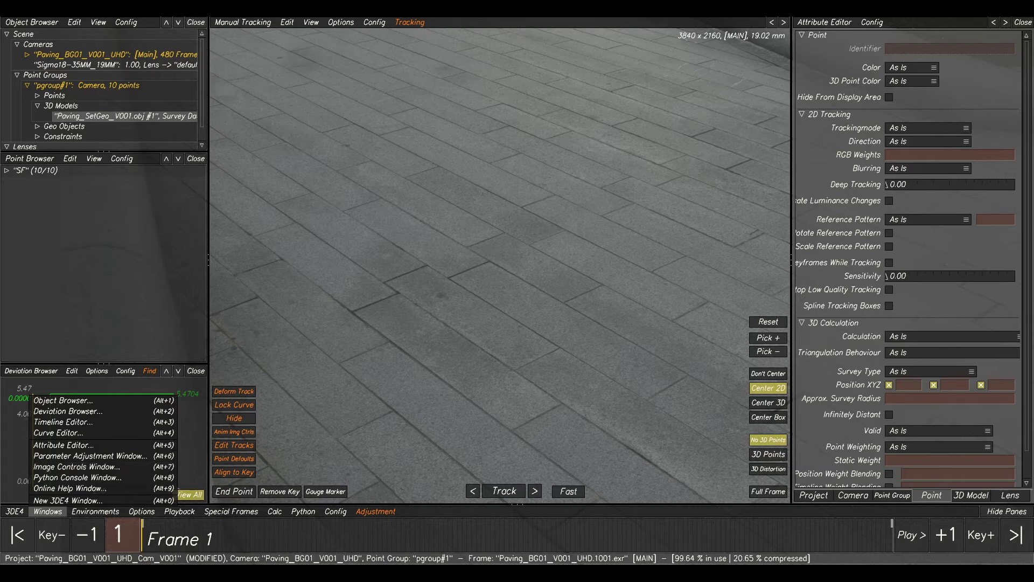
{"action": "left_click", "coordinate": [129, 467]}
{"action": "left_click_drag", "start_coordinate": [581, 170], "coordinate": [372, 28]}
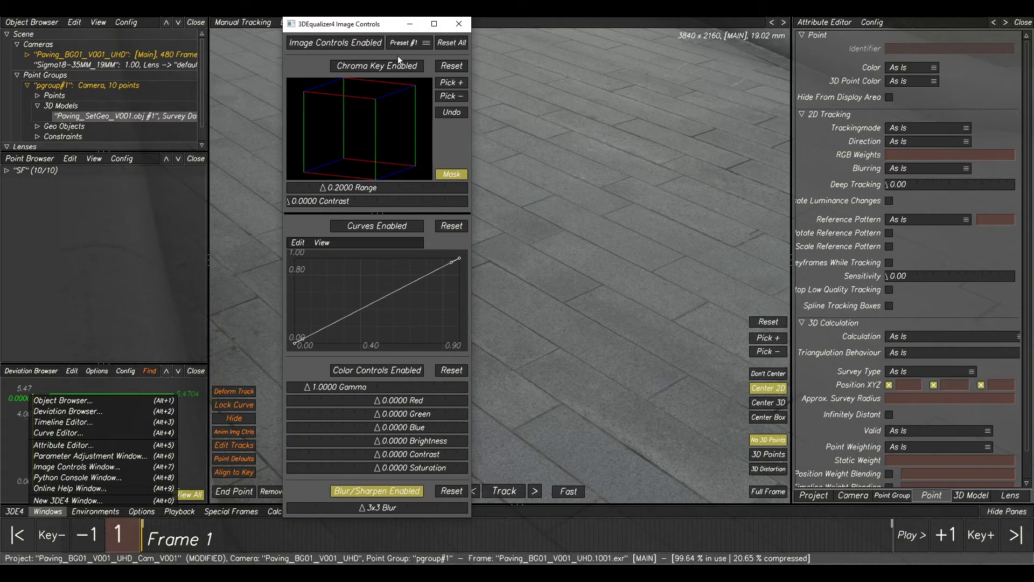
{"action": "left_click", "coordinate": [318, 47]}
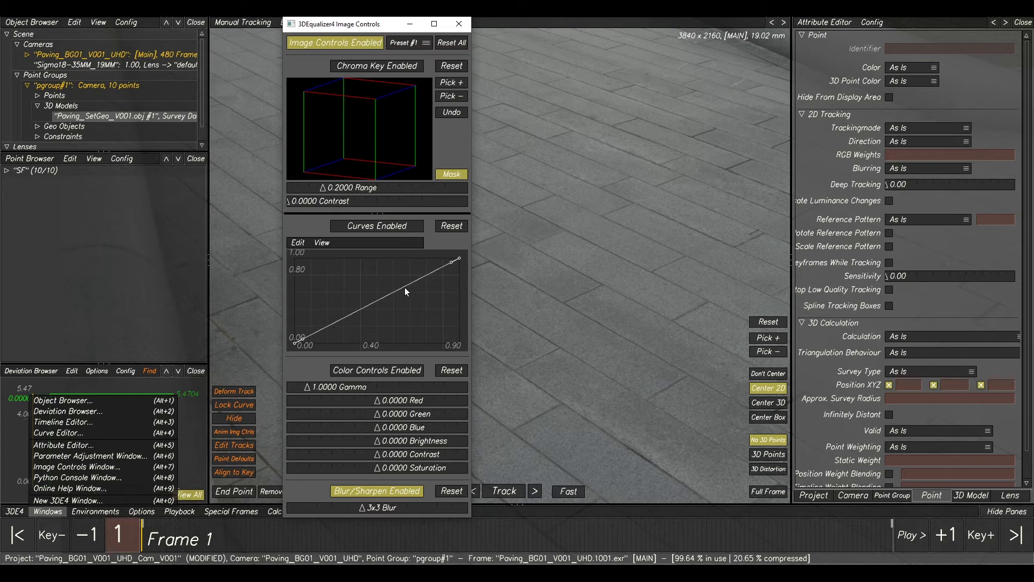
{"action": "left_click", "coordinate": [353, 373]}
{"action": "left_click_drag", "start_coordinate": [358, 29], "coordinate": [652, 28]}
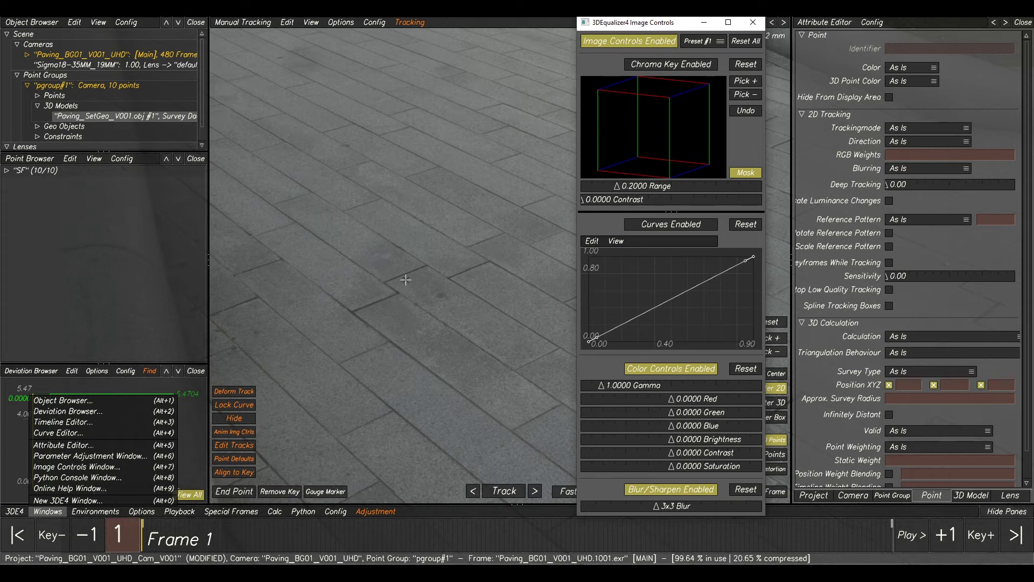
- Set the image gamma to 0.7583 and the contrast to 0.0714 to bring out the paving detail
{"action": "left_click_drag", "start_coordinate": [601, 387], "coordinate": [594, 388]}
{"action": "left_click_drag", "start_coordinate": [670, 459], "coordinate": [678, 458]}
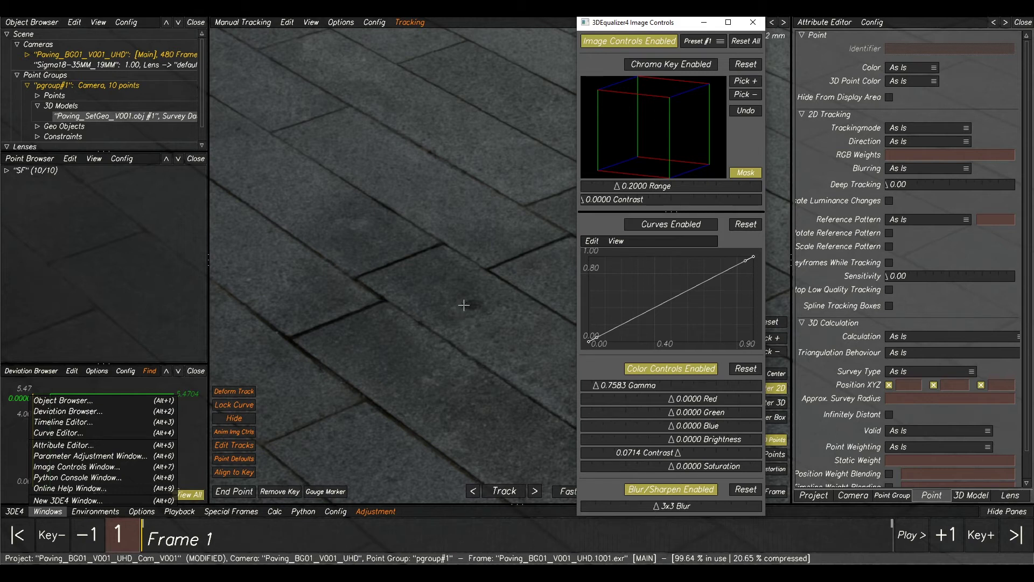
{"action": "scroll", "coordinate": [468, 285], "scroll_direction": "down", "scroll_amount": 4}
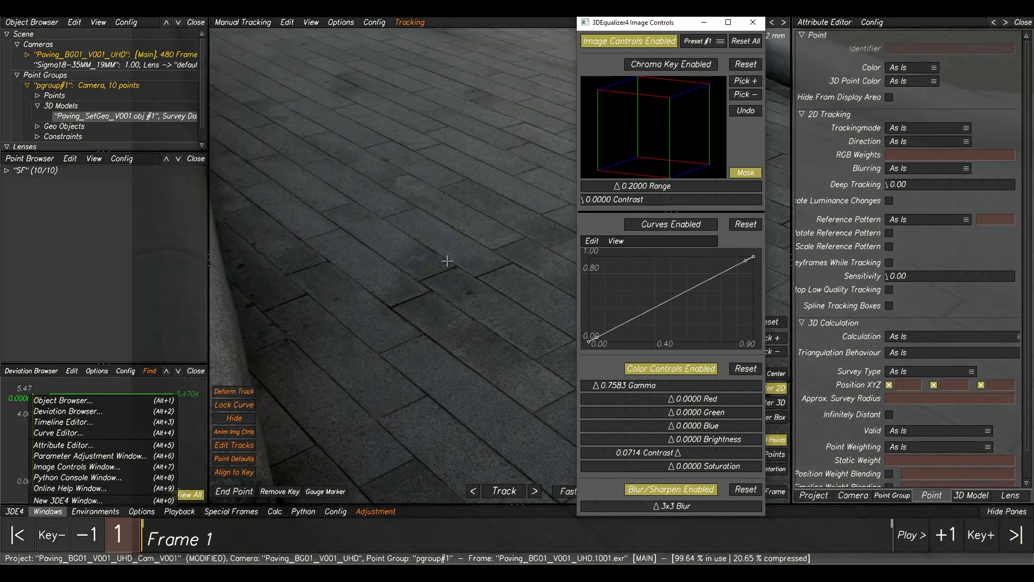
- Close the Image Controls window and add a tracking point on the dark spot in the central slab at frame 1, fitting its pattern box
{"action": "left_click_drag", "start_coordinate": [641, 25], "coordinate": [686, 35]}
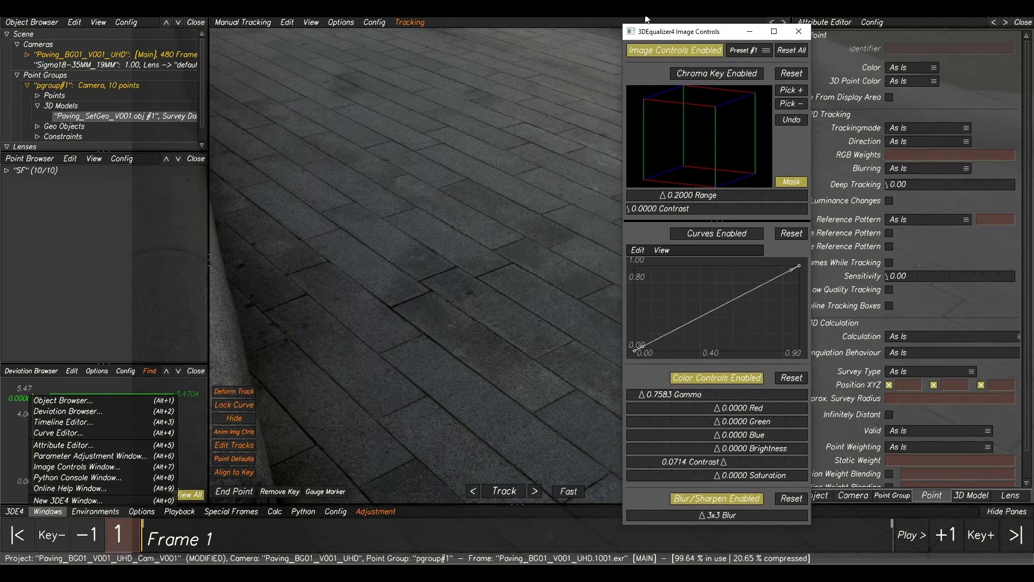
{"action": "key", "text": "alt+7"}
{"action": "scroll", "coordinate": [474, 294], "scroll_direction": "up", "scroll_amount": 4}
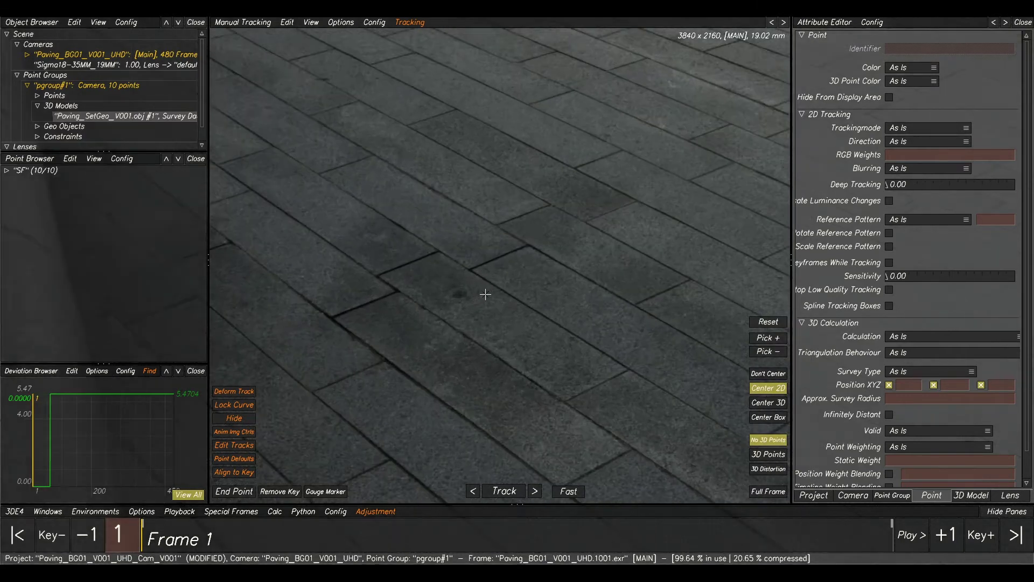
{"action": "scroll", "coordinate": [450, 301], "scroll_direction": "up", "scroll_amount": 2}
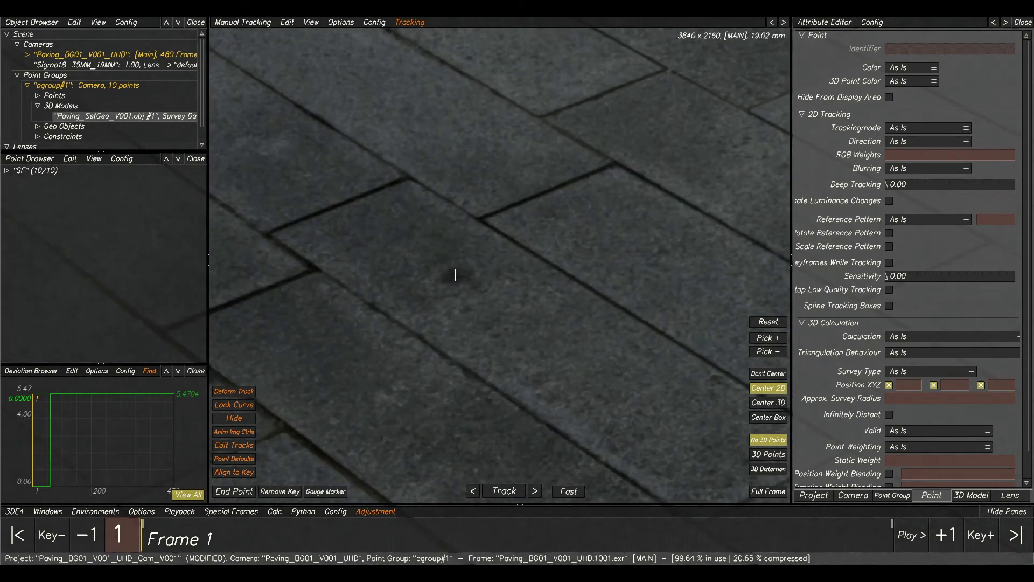
{"action": "left_click", "coordinate": [455, 276], "text": "ctrl"}
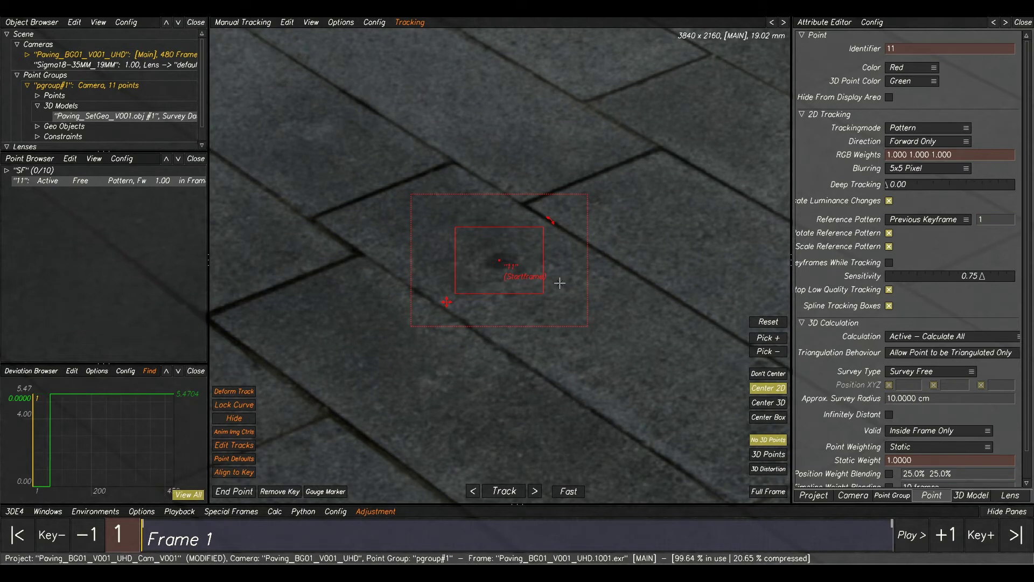
{"action": "scroll", "coordinate": [567, 261], "scroll_direction": "down", "scroll_amount": 2}
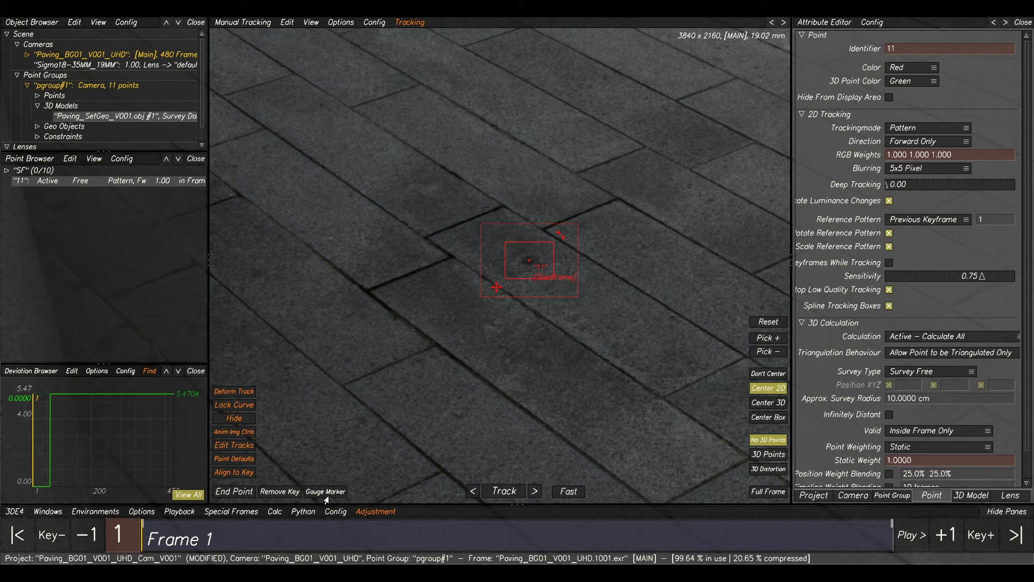
- Track the dark-spot point forward from frame 1, briefly switching view centering off before restoring Center 2D
{"action": "left_click", "coordinate": [502, 492]}
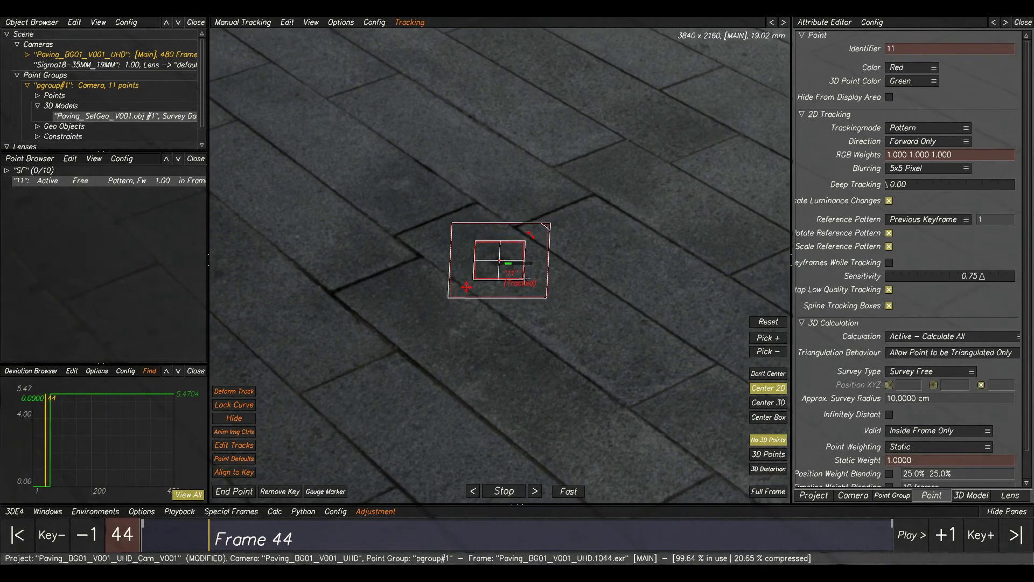
{"action": "left_click", "coordinate": [773, 373]}
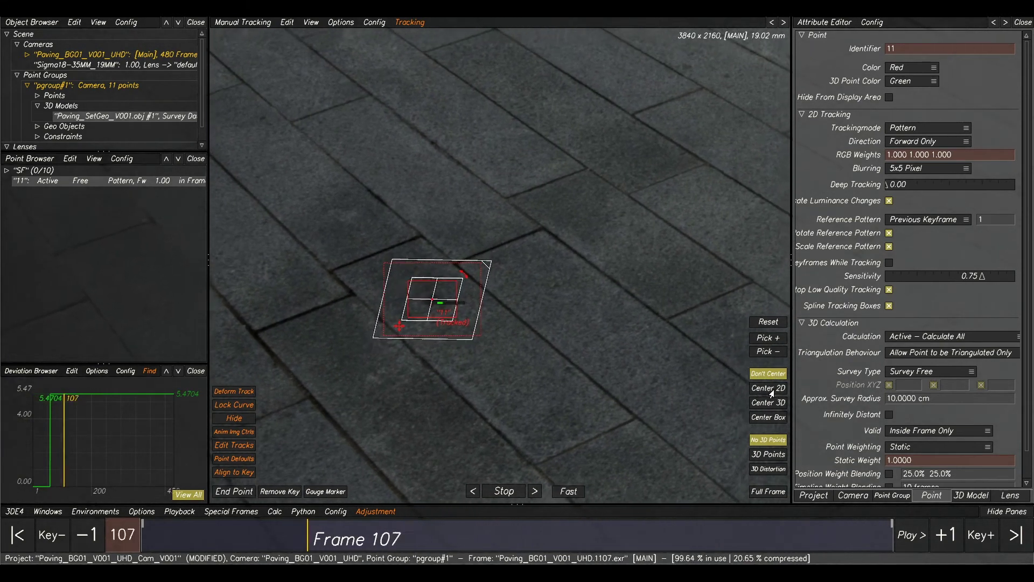
{"action": "left_click", "coordinate": [774, 389]}
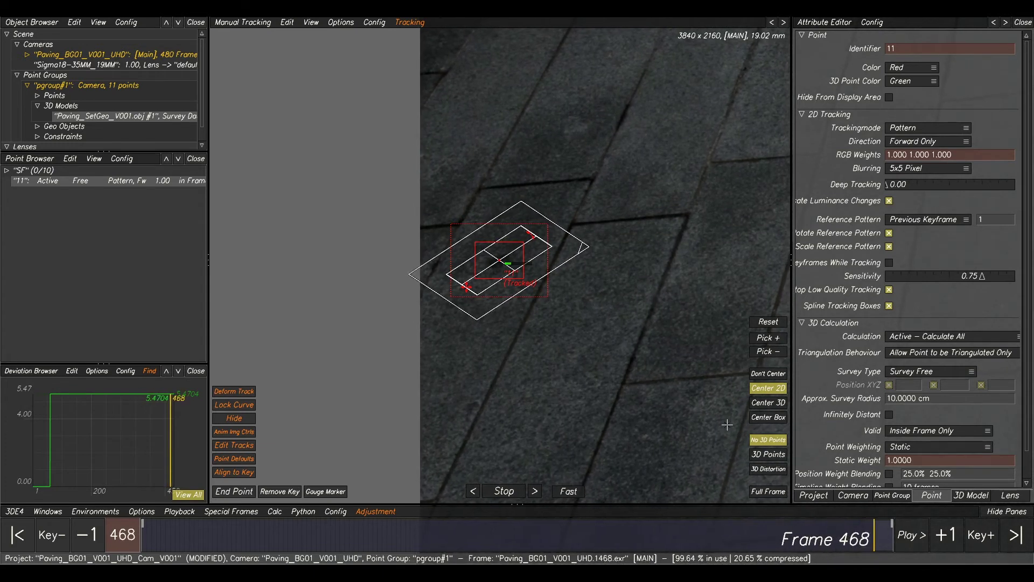
- Refit the dark-spot point's pattern box as a keyframe at frame 354, then track it forward to frame 480 and deselect it
{"action": "left_click_drag", "start_coordinate": [898, 550], "coordinate": [696, 550]}
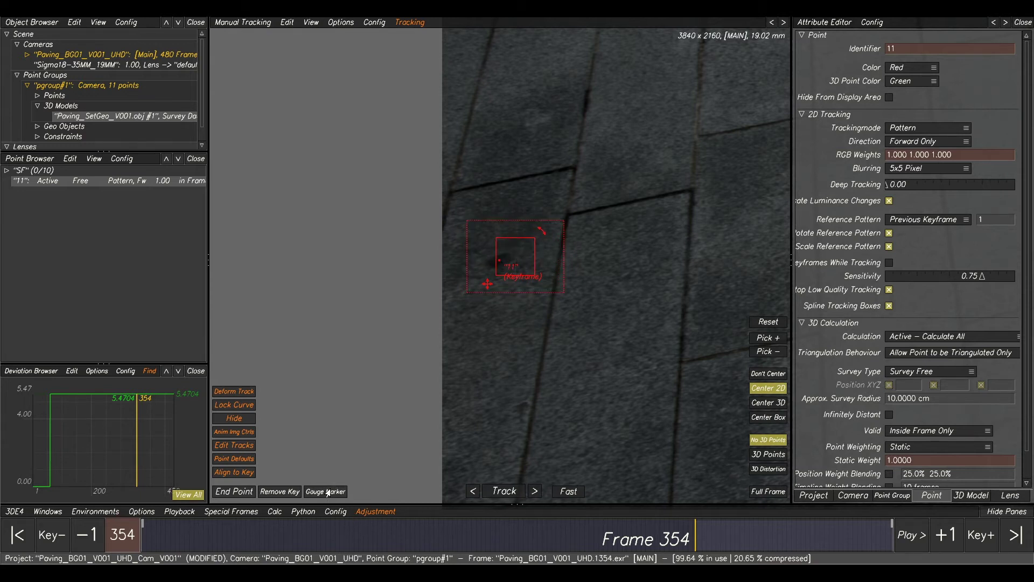
{"action": "left_click", "coordinate": [500, 491]}
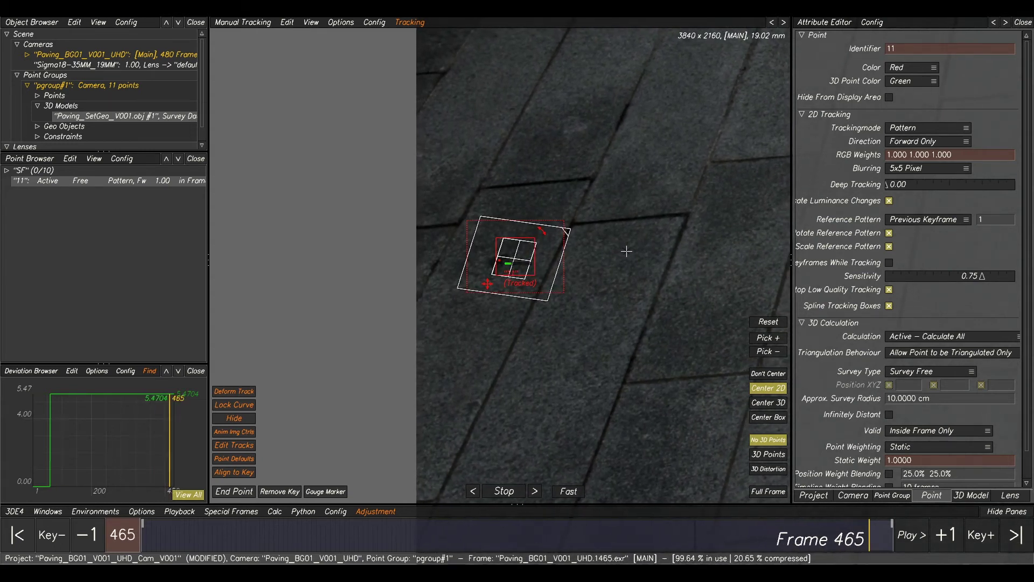
{"action": "scroll", "coordinate": [649, 259], "scroll_direction": "down", "scroll_amount": 6}
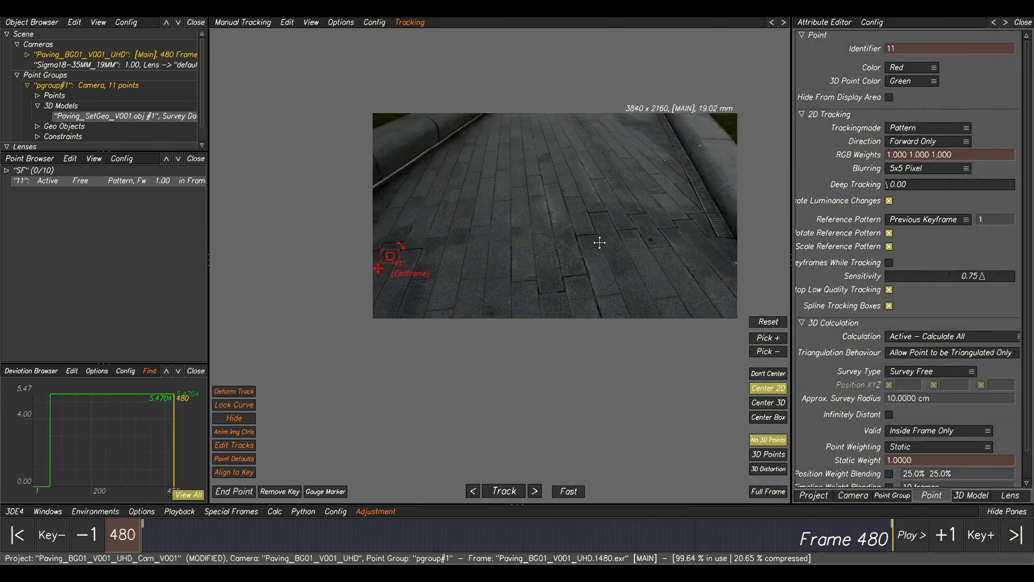
{"action": "scroll", "coordinate": [599, 242], "scroll_direction": "up", "scroll_amount": 3}
{"action": "left_click", "coordinate": [462, 288]}
- Add a backward tracking point at the notched slab joint at frame 480, fitting its pattern and search boxes around the joint
{"action": "scroll", "coordinate": [487, 254], "scroll_direction": "down", "scroll_amount": 3}
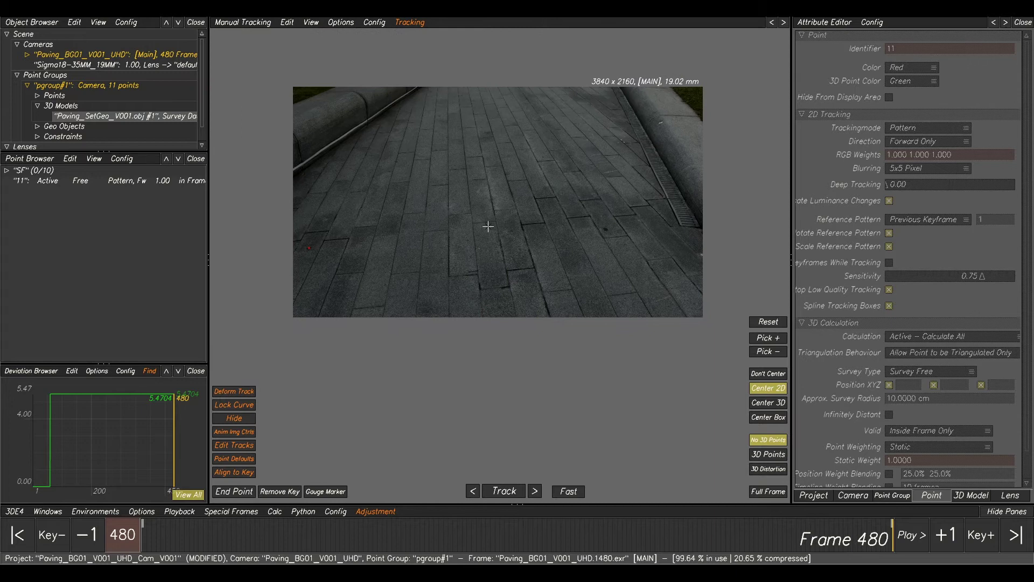
{"action": "scroll", "coordinate": [488, 226], "scroll_direction": "up", "scroll_amount": 4}
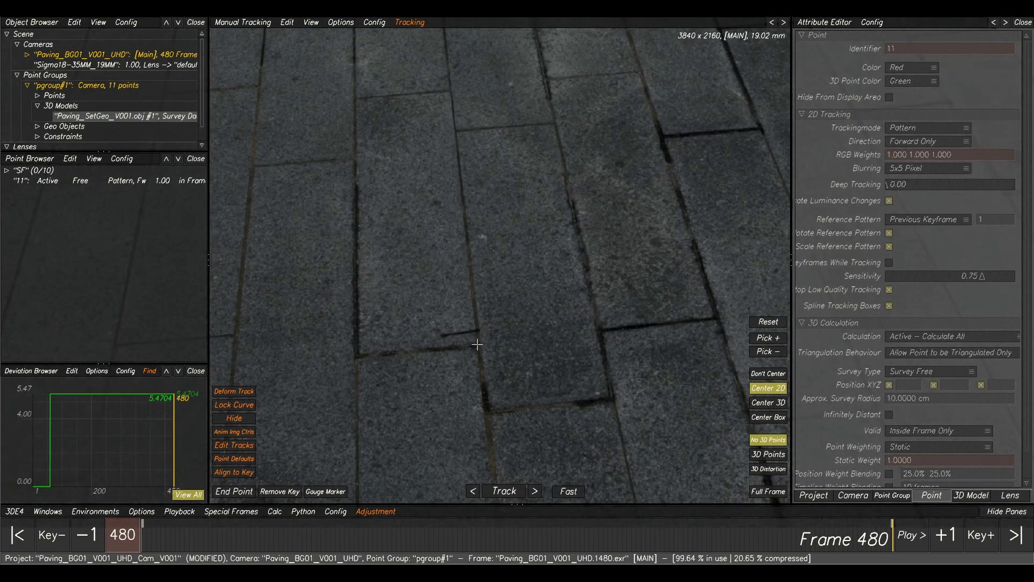
{"action": "left_click", "coordinate": [477, 347], "text": "ctrl"}
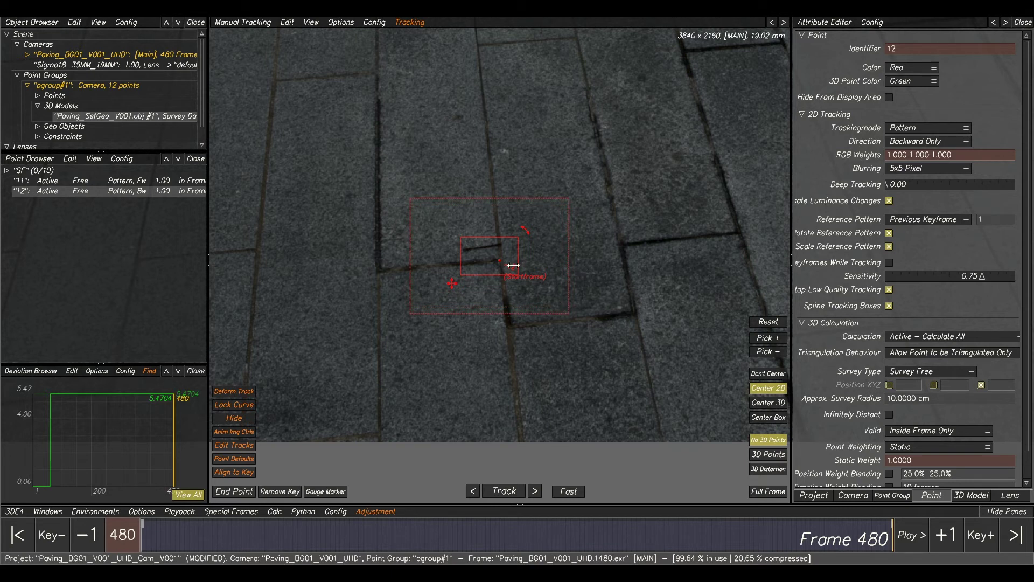
{"action": "scroll", "coordinate": [513, 265], "scroll_direction": "down", "scroll_amount": 2}
{"action": "scroll", "coordinate": [490, 251], "scroll_direction": "up", "scroll_amount": 2}
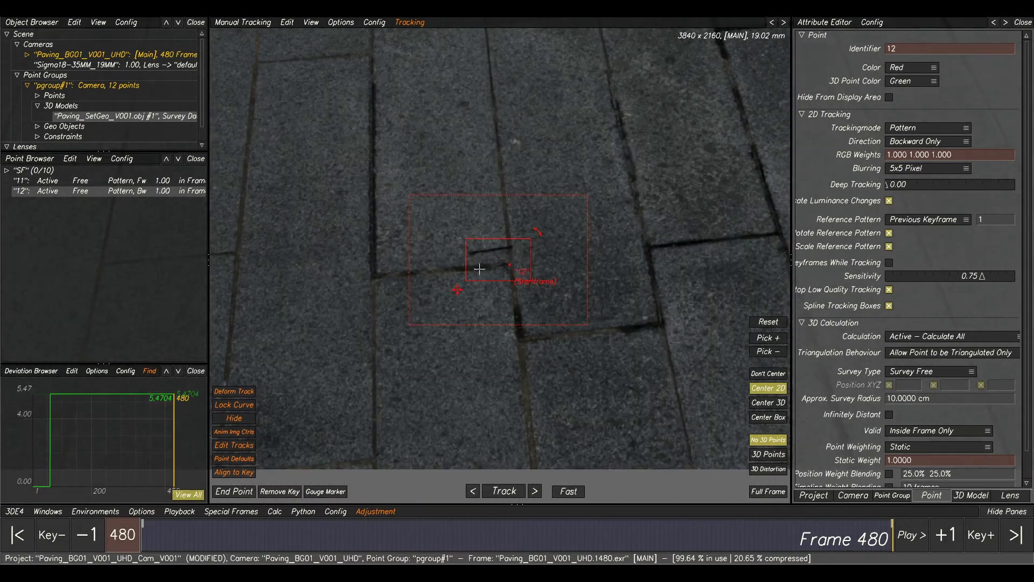
{"action": "scroll", "coordinate": [528, 237], "scroll_direction": "down", "scroll_amount": 2}
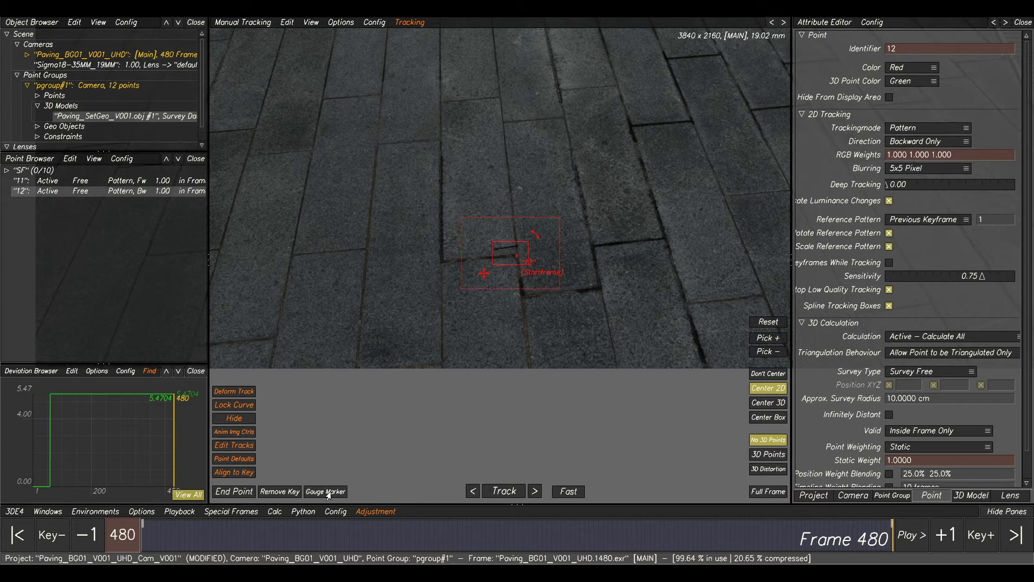
- Track the notched-joint point backward from frame 480 to frame 1
{"action": "left_click", "coordinate": [496, 492]}
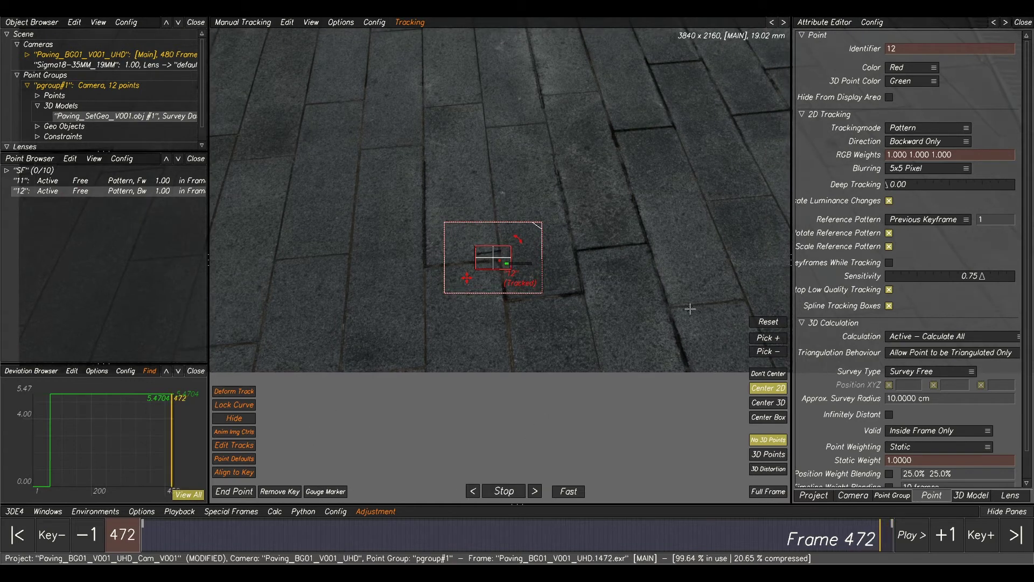
{"action": "scroll", "coordinate": [537, 270], "scroll_direction": "up", "scroll_amount": 3}
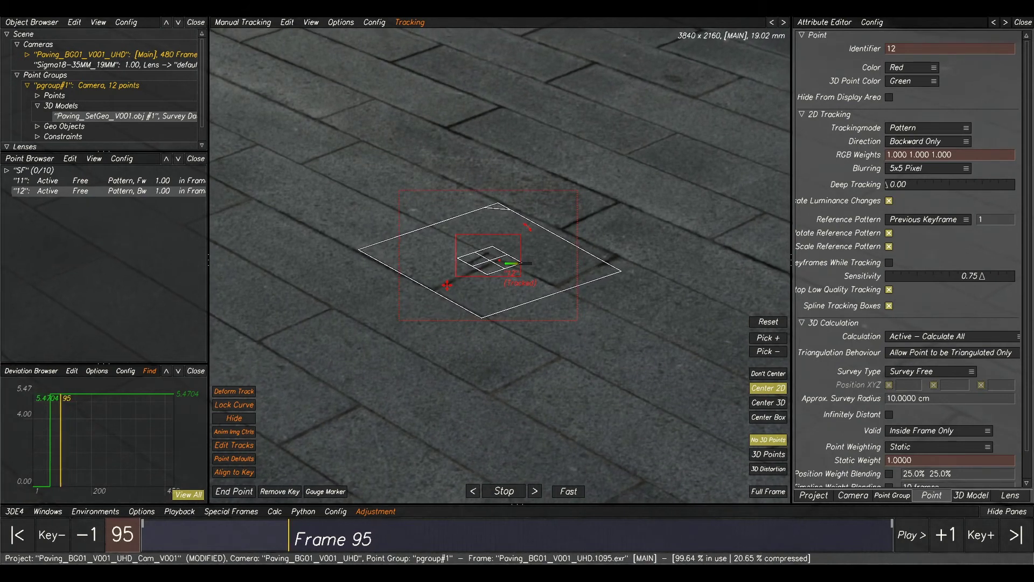
{"action": "left_click_drag", "start_coordinate": [490, 533], "coordinate": [429, 538]}
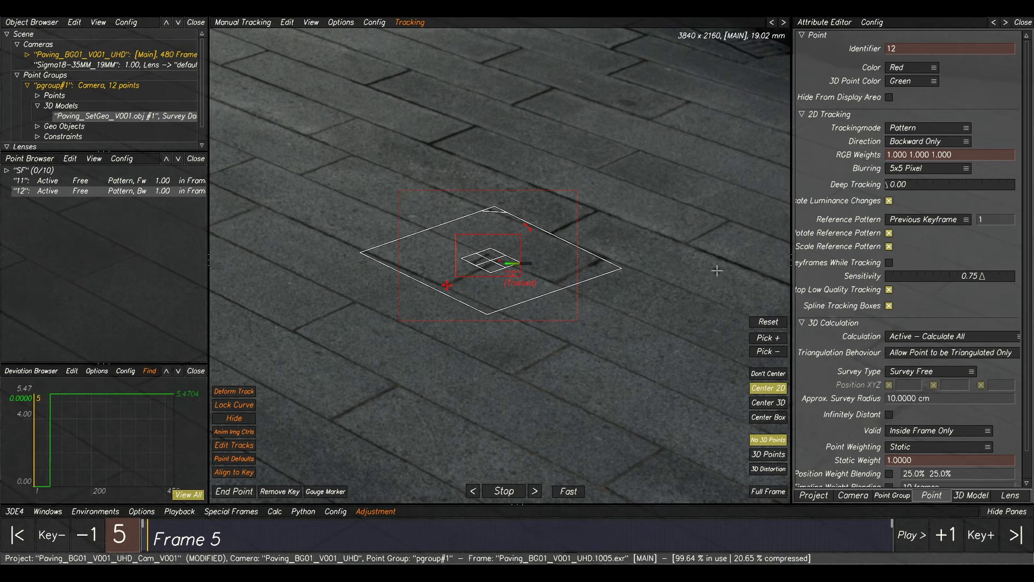
- Add a tracking point on the small dark mark in the distant paving at frame 1 and track it forward to frame 480
{"action": "scroll", "coordinate": [570, 206], "scroll_direction": "down", "scroll_amount": 5}
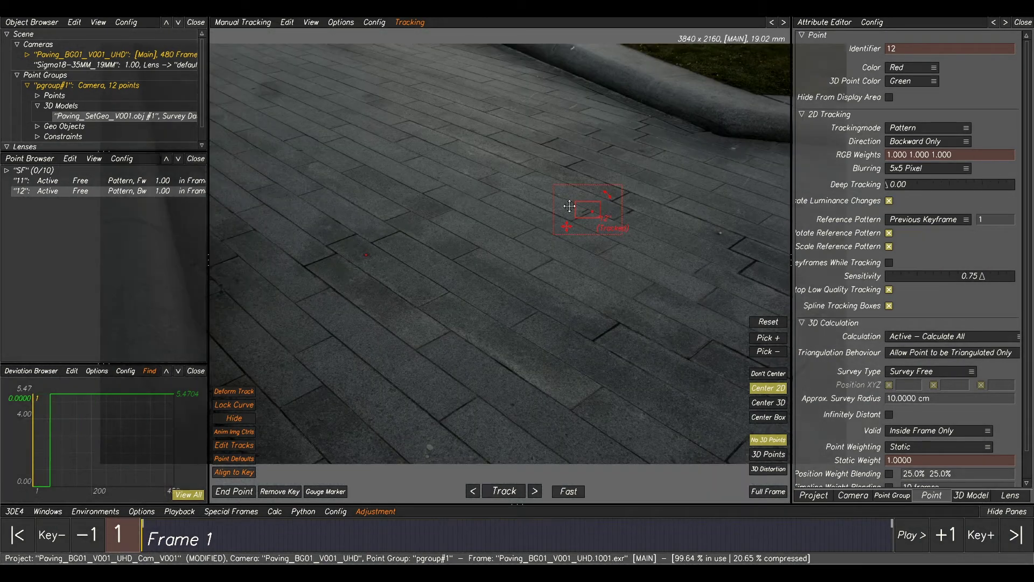
{"action": "scroll", "coordinate": [570, 206], "scroll_direction": "down", "scroll_amount": 3}
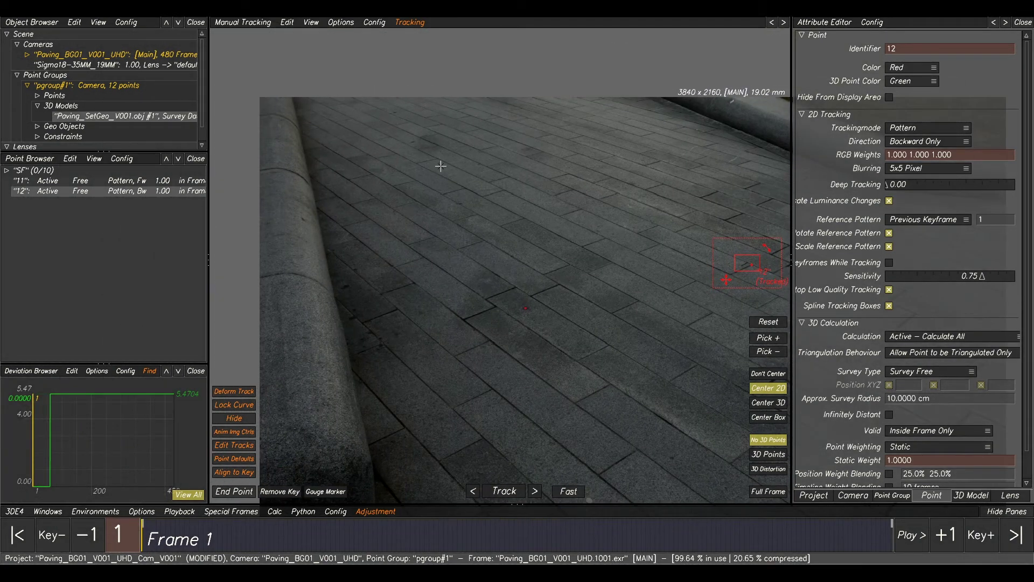
{"action": "scroll", "coordinate": [440, 166], "scroll_direction": "up", "scroll_amount": 8}
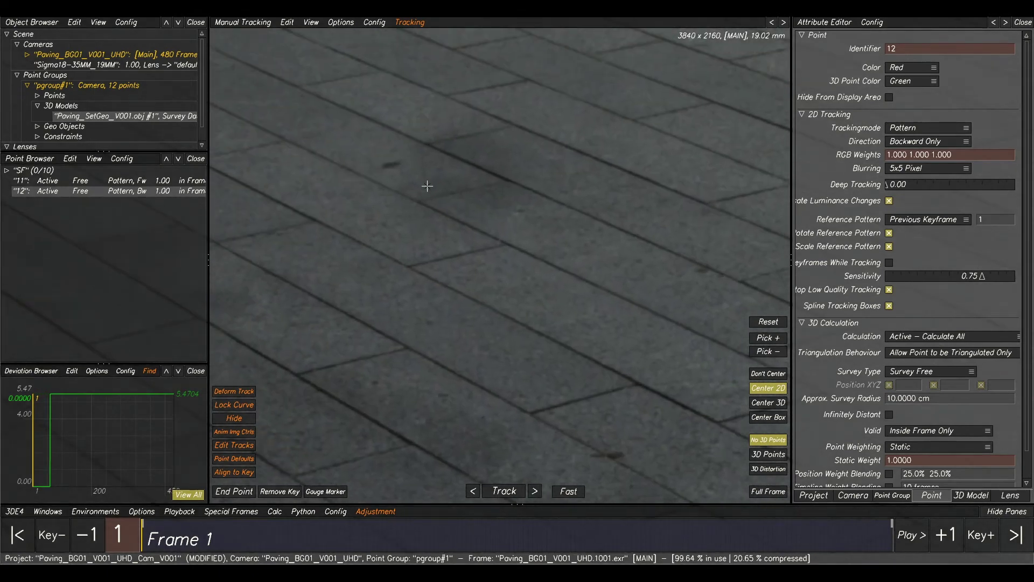
{"action": "scroll", "coordinate": [384, 159], "scroll_direction": "up", "scroll_amount": 2}
{"action": "left_click", "coordinate": [388, 156], "text": "ctrl"}
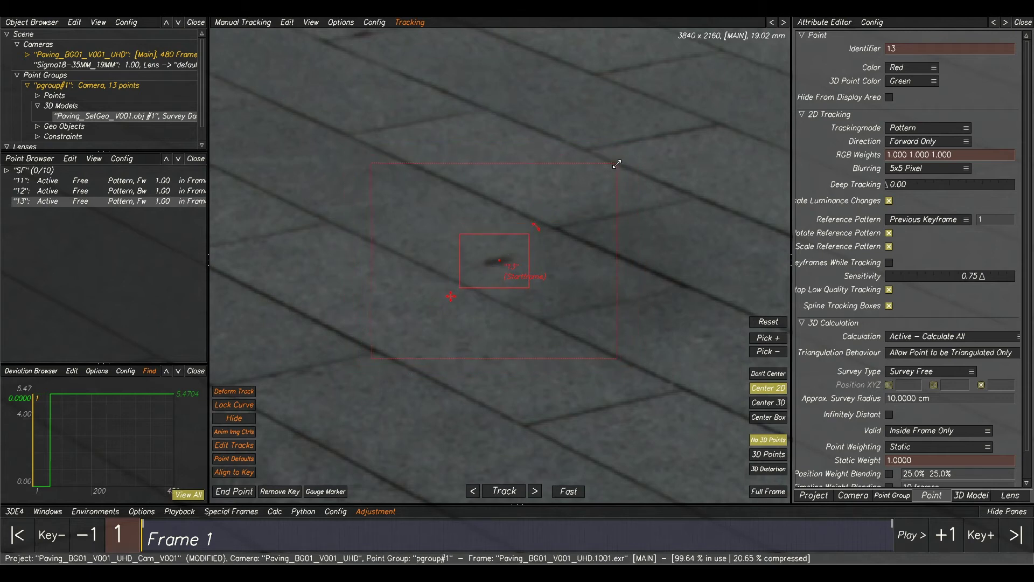
{"action": "scroll", "coordinate": [616, 248], "scroll_direction": "down", "scroll_amount": 2}
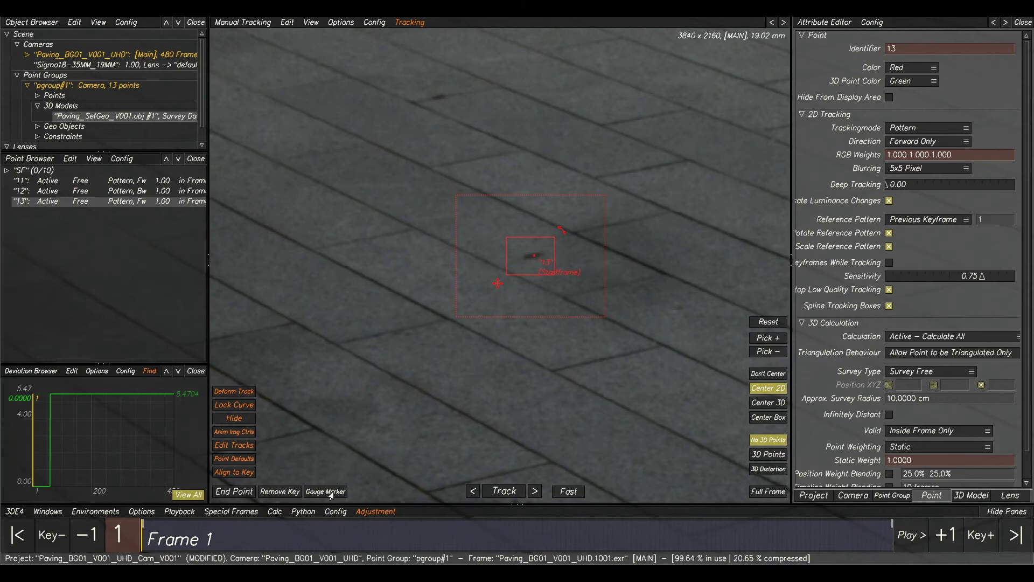
{"action": "left_click", "coordinate": [492, 494]}
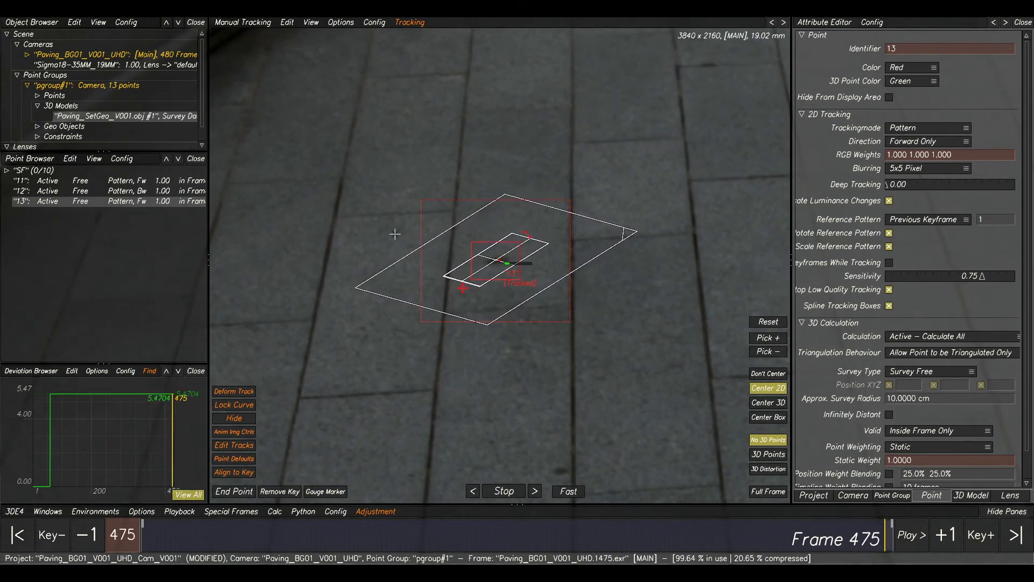
- Add a tracking point on the small dark mark at a distant slab joint at frame 480 and track it backward to frame 1
{"action": "middle_click_drag", "start_coordinate": [504, 299], "coordinate": [420, 224]}
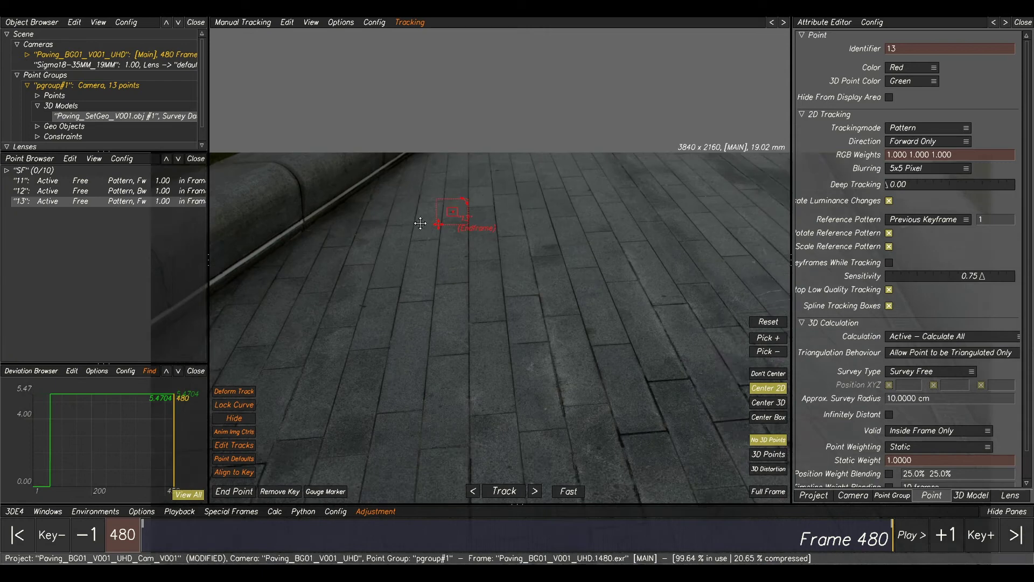
{"action": "scroll", "coordinate": [500, 227], "scroll_direction": "up", "scroll_amount": 2}
{"action": "scroll", "coordinate": [483, 228], "scroll_direction": "up", "scroll_amount": 1}
{"action": "left_click_drag", "start_coordinate": [822, 549], "coordinate": [894, 536]}
{"action": "scroll", "coordinate": [553, 171], "scroll_direction": "up", "scroll_amount": 2}
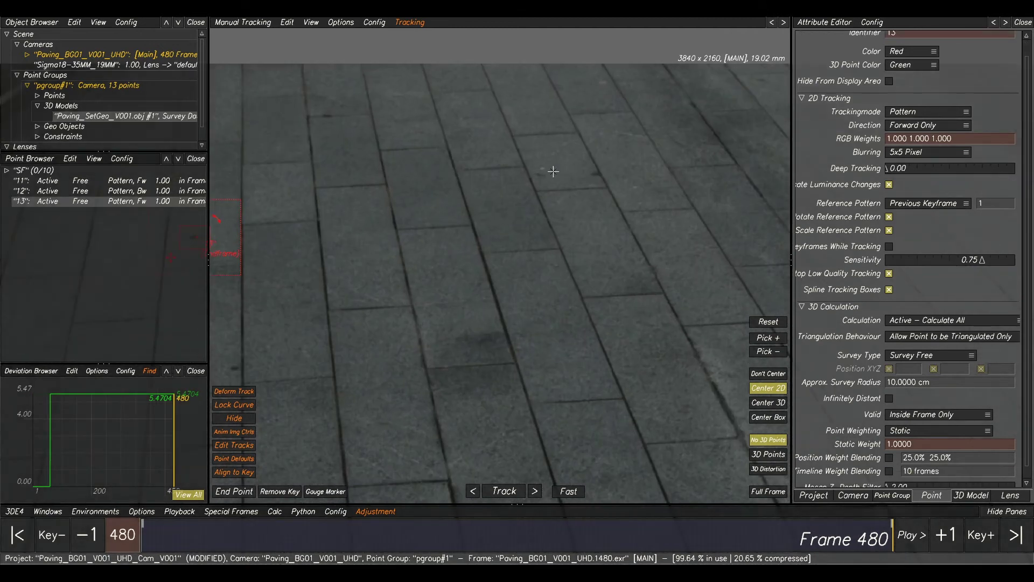
{"action": "scroll", "coordinate": [553, 171], "scroll_direction": "up", "scroll_amount": 2}
{"action": "left_click", "coordinate": [640, 177], "text": "ctrl"}
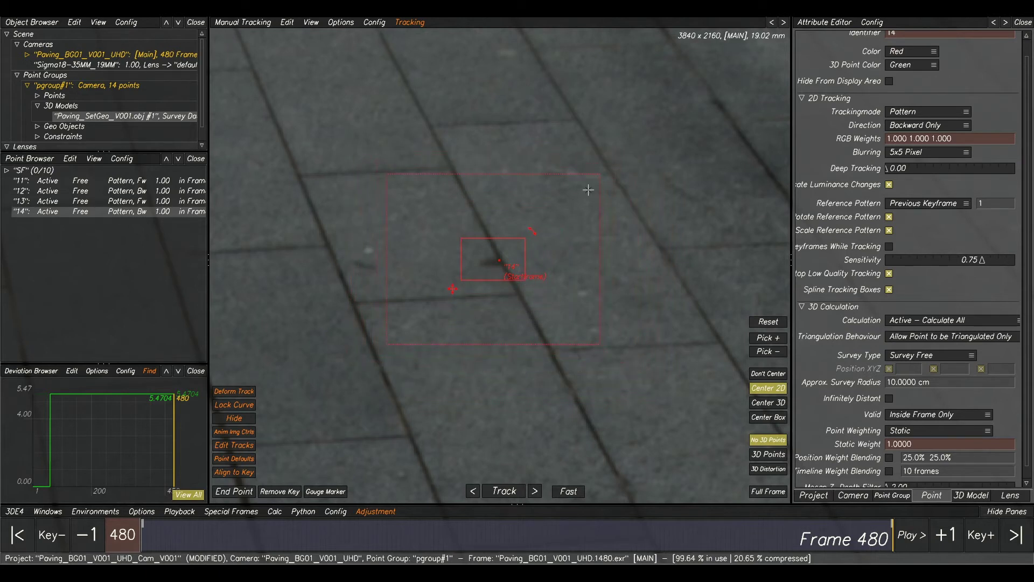
{"action": "left_click", "coordinate": [504, 492]}
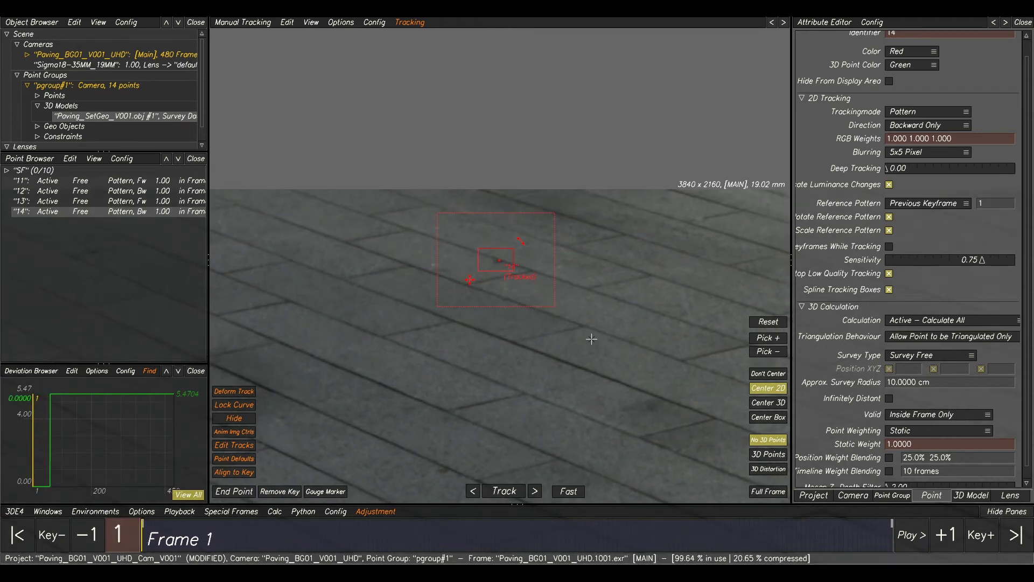
- Add a forward tracking point by the pale mark near the far kerb at frame 1, tightening its pattern box around the mark
{"action": "scroll", "coordinate": [569, 330], "scroll_direction": "up", "scroll_amount": 5}
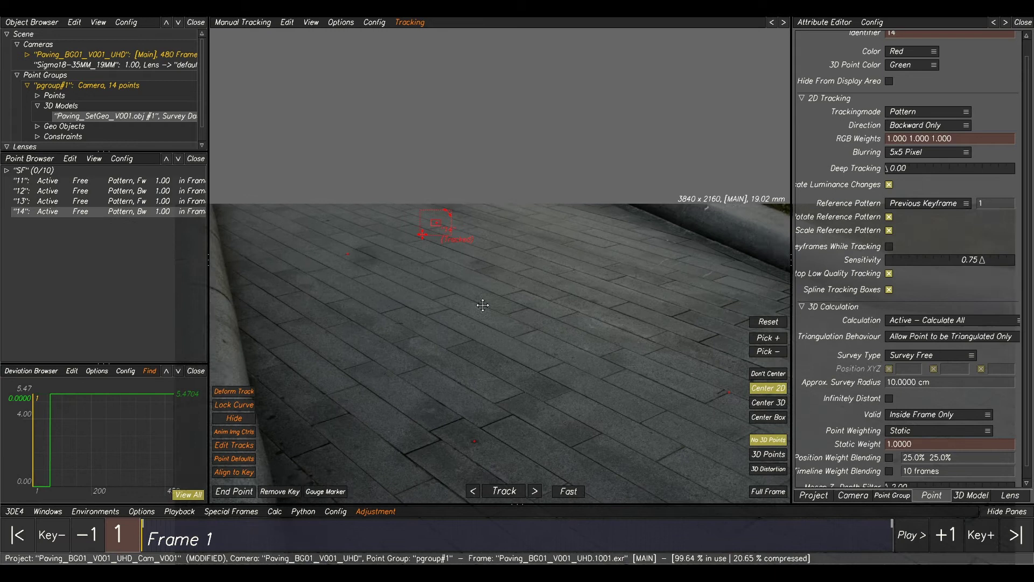
{"action": "scroll", "coordinate": [704, 195], "scroll_direction": "up", "scroll_amount": 3}
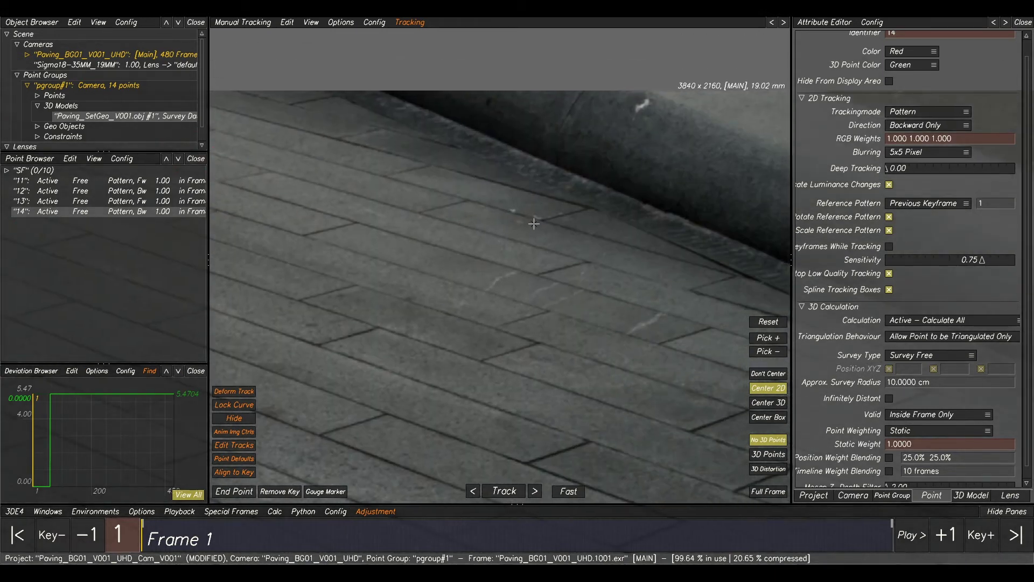
{"action": "left_click", "coordinate": [549, 218], "text": "ctrl"}
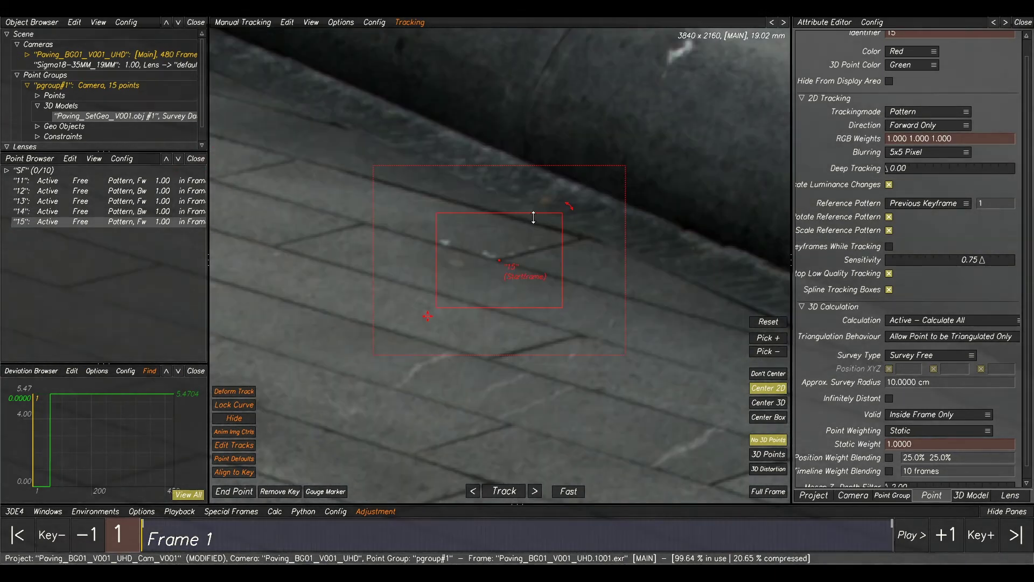
{"action": "left_click", "coordinate": [548, 290]}
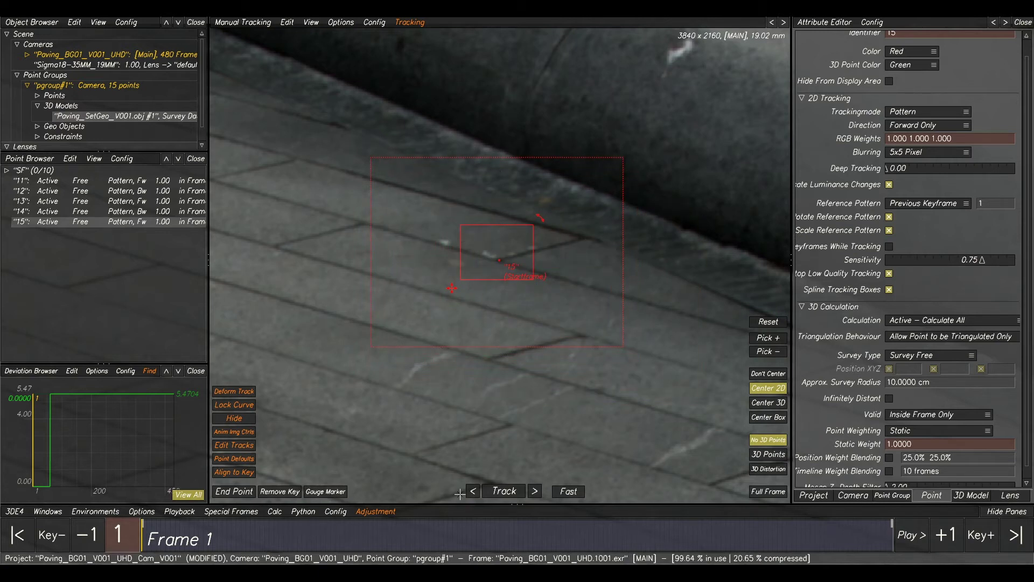
- Adjust the pattern and search boxes of the point near the far kerb at frame 1 and track it forward to frame 480
{"action": "left_click", "coordinate": [504, 491]}
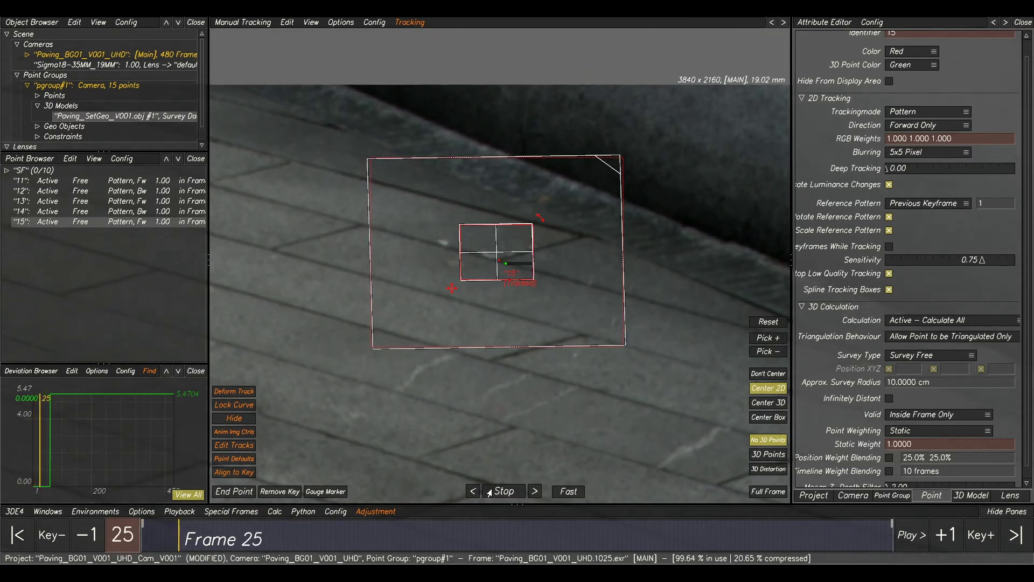
{"action": "left_click_drag", "start_coordinate": [194, 539], "coordinate": [138, 540]}
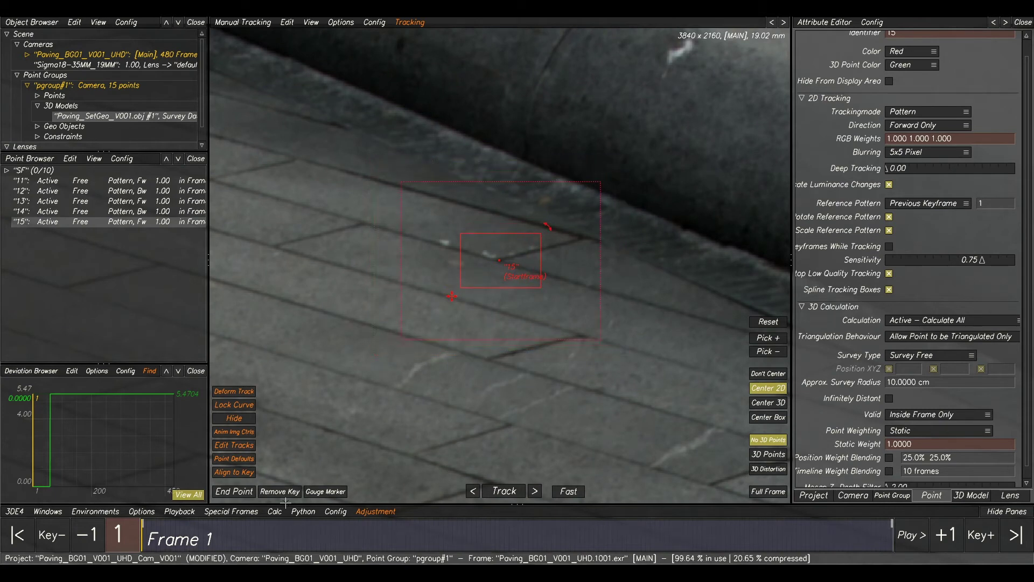
{"action": "left_click", "coordinate": [503, 491]}
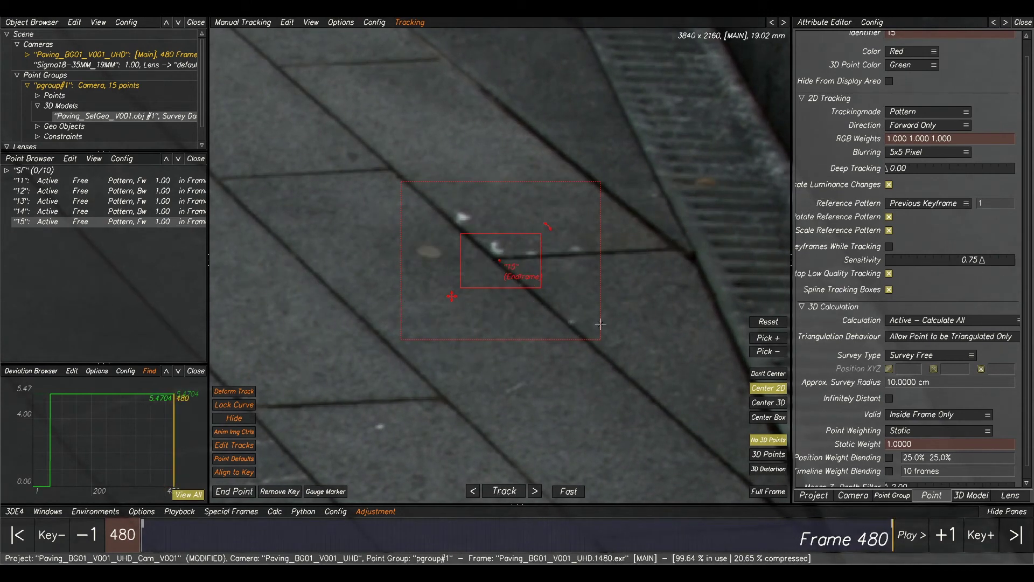
{"action": "mouse_move", "coordinate": [868, 545]}
{"action": "left_mouse_down"}
{"action": "mouse_move", "coordinate": [875, 539]}
{"action": "mouse_move", "coordinate": [619, 537]}
{"action": "mouse_move", "coordinate": [613, 546]}
{"action": "left_mouse_up"}
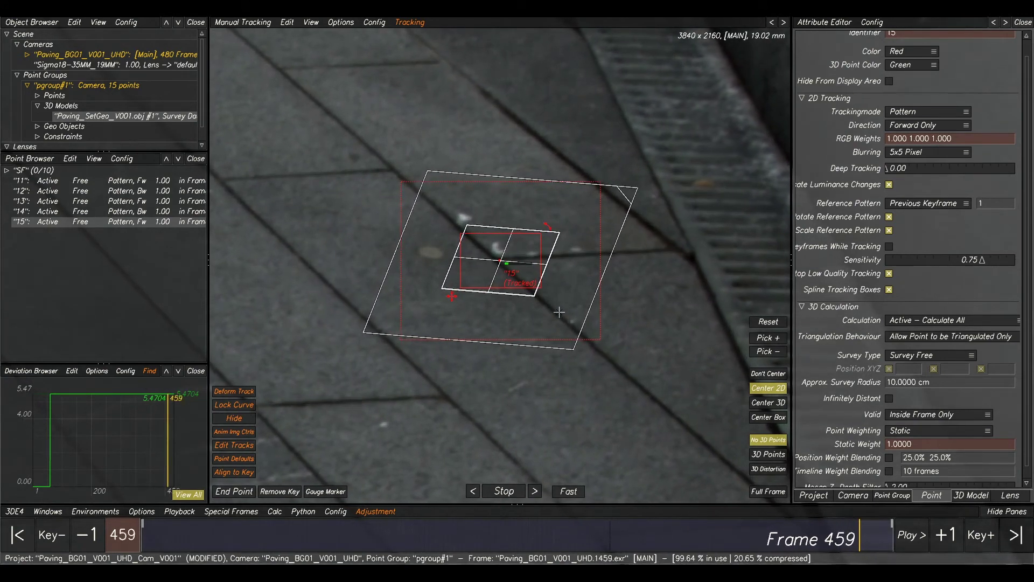
- Add a tracking point on the dark round spot in the paving at frame 480 and track it backward to frame 1
{"action": "scroll", "coordinate": [601, 403], "scroll_direction": "down", "scroll_amount": 5}
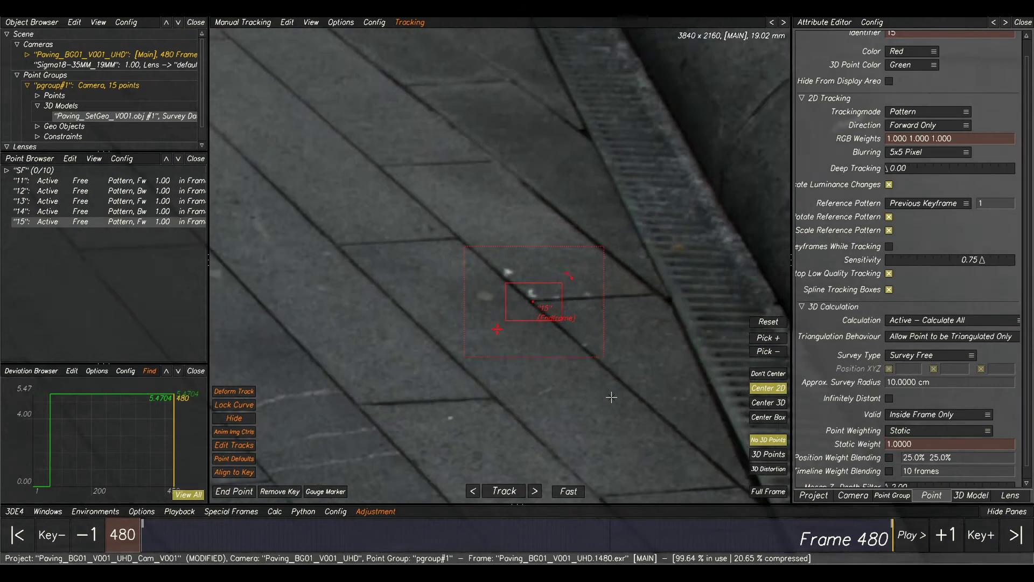
{"action": "scroll", "coordinate": [601, 403], "scroll_direction": "down", "scroll_amount": 2}
{"action": "middle_click_drag", "start_coordinate": [602, 403], "coordinate": [556, 249]}
{"action": "scroll", "coordinate": [628, 328], "scroll_direction": "down", "scroll_amount": 3}
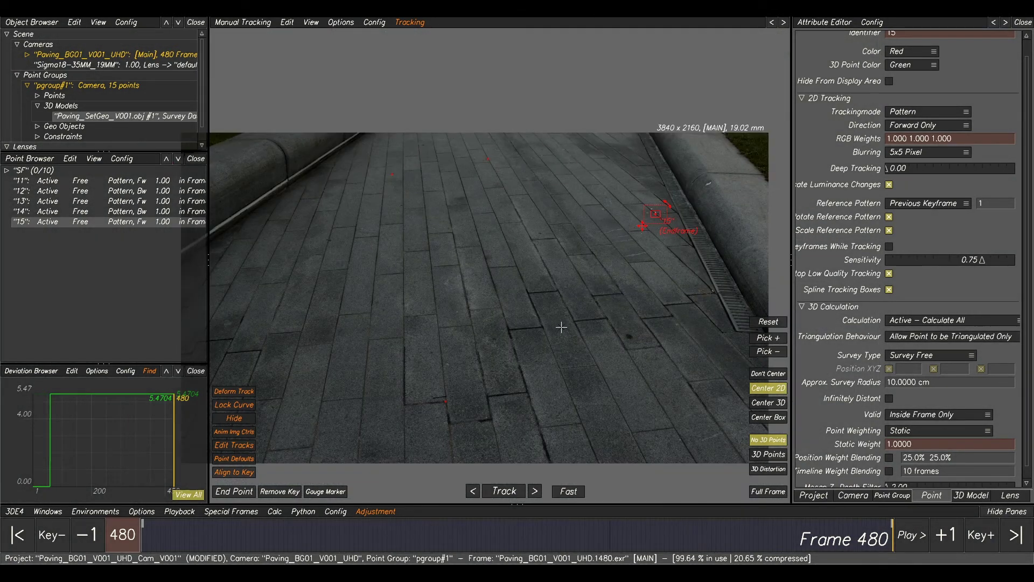
{"action": "left_click", "coordinate": [569, 327]}
{"action": "middle_click_drag", "start_coordinate": [572, 311], "coordinate": [547, 295]}
{"action": "scroll", "coordinate": [543, 277], "scroll_direction": "up", "scroll_amount": 4}
{"action": "middle_click_drag", "start_coordinate": [668, 308], "coordinate": [534, 307]}
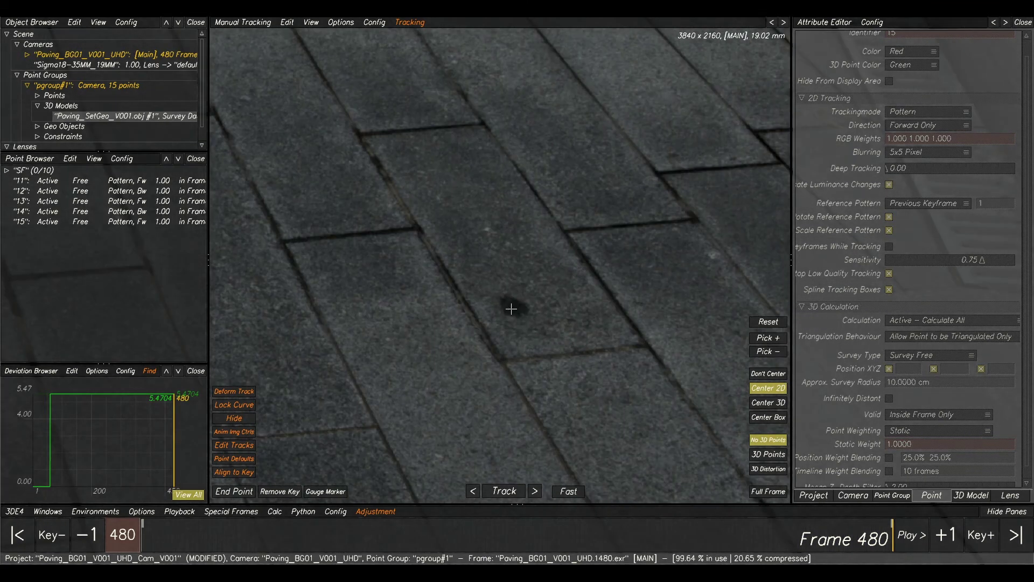
{"action": "left_click", "coordinate": [514, 307], "text": "ctrl"}
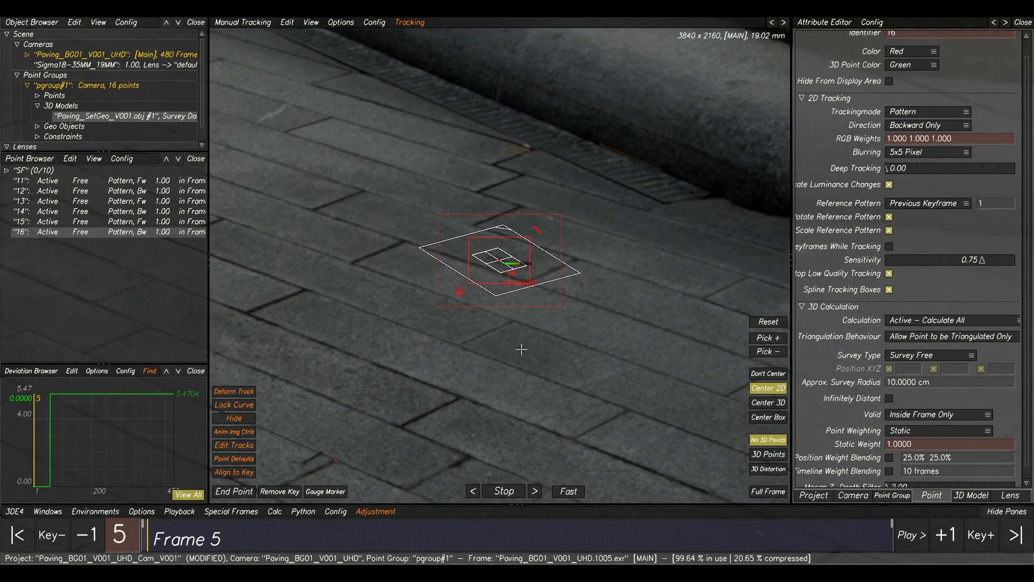
- Select points 11 to 16 and scrub the early frames back to frame 1 to examine how they are spread over the paving
{"action": "scroll", "coordinate": [513, 270], "scroll_direction": "down", "scroll_amount": 8}
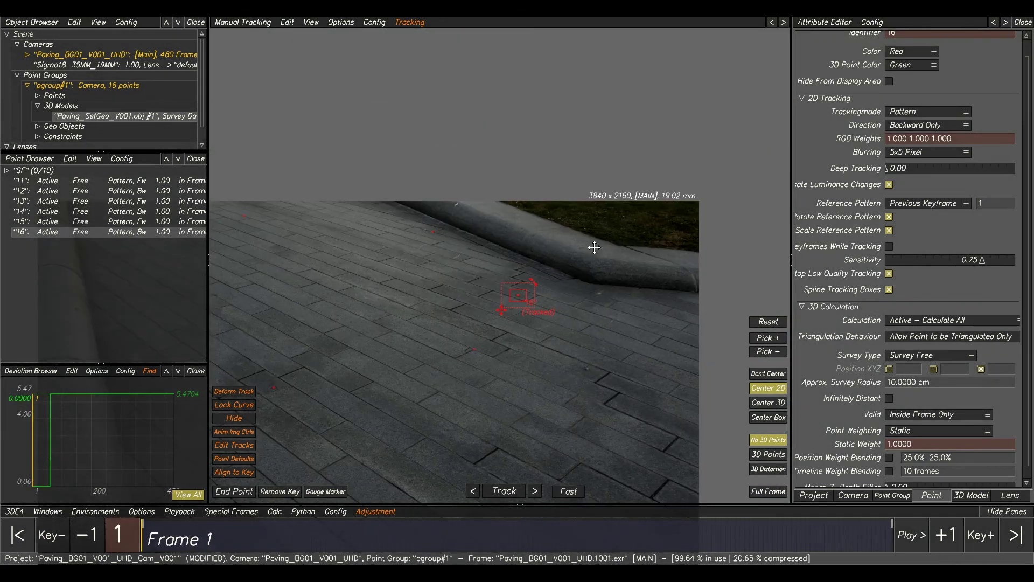
{"action": "middle_click_drag", "start_coordinate": [595, 249], "coordinate": [647, 146], "text": "ctrl"}
{"action": "left_click", "coordinate": [64, 183]}
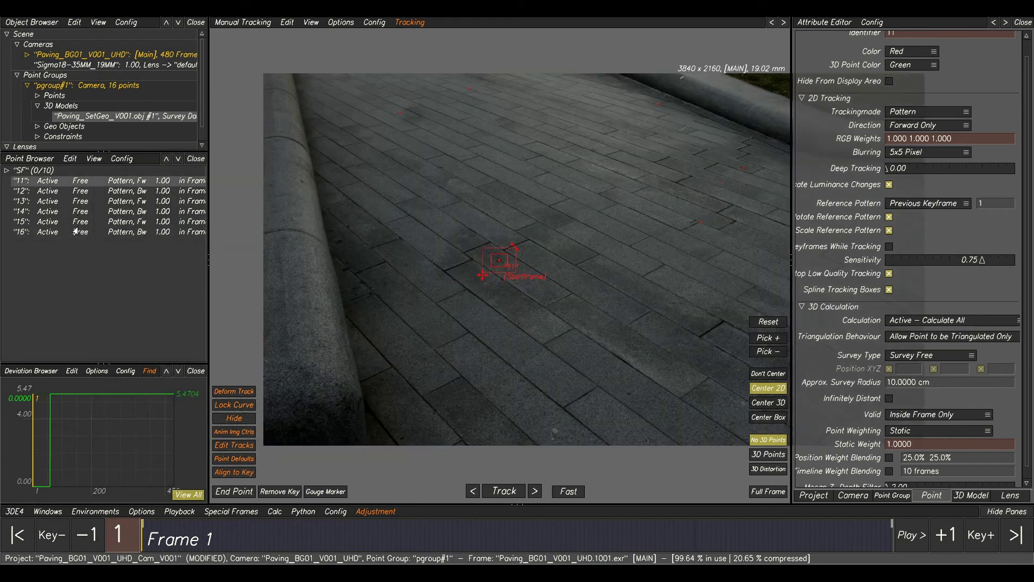
{"action": "left_click", "coordinate": [72, 229], "text": "shift"}
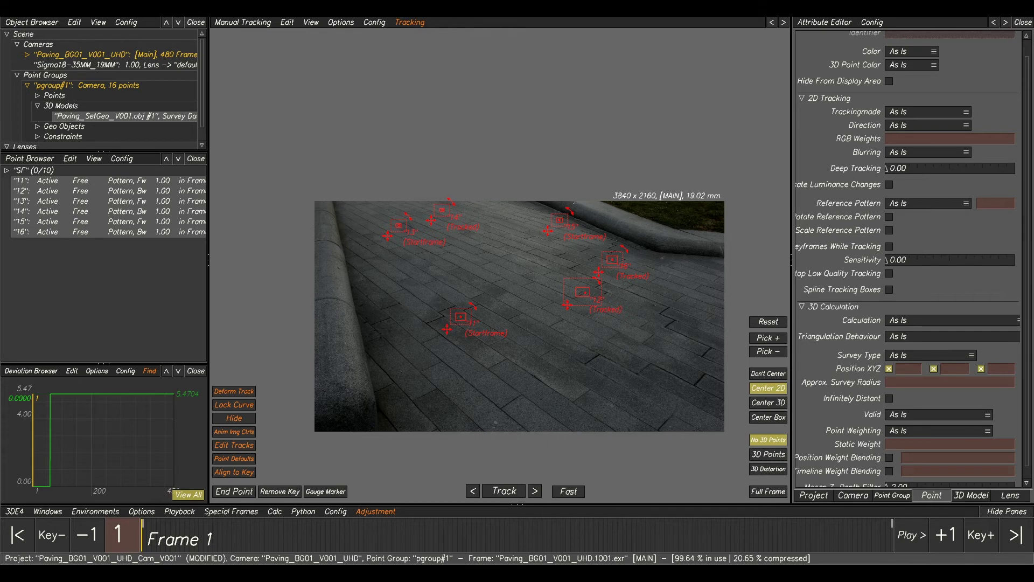
{"action": "left_click_drag", "start_coordinate": [229, 541], "coordinate": [141, 535]}
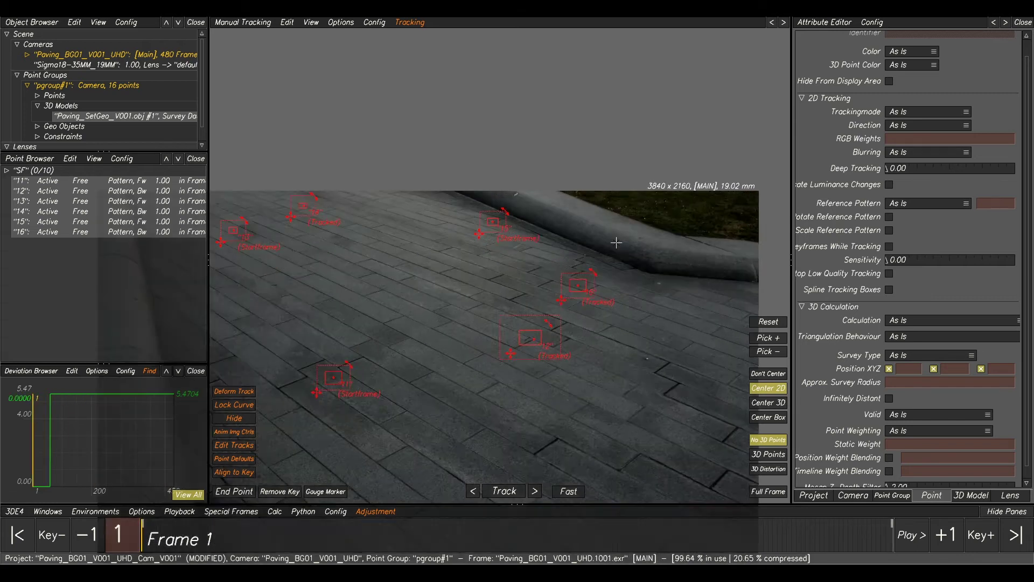
- Add a tracking point on the slab joint corner in the middle of the paving at frame 1 and track it forward to frame 480
{"action": "scroll", "coordinate": [616, 243], "scroll_direction": "up", "scroll_amount": 5}
{"action": "middle_click_drag", "start_coordinate": [416, 293], "coordinate": [582, 279]}
{"action": "left_click", "coordinate": [466, 298]}
{"action": "middle_click_drag", "start_coordinate": [462, 297], "coordinate": [607, 244]}
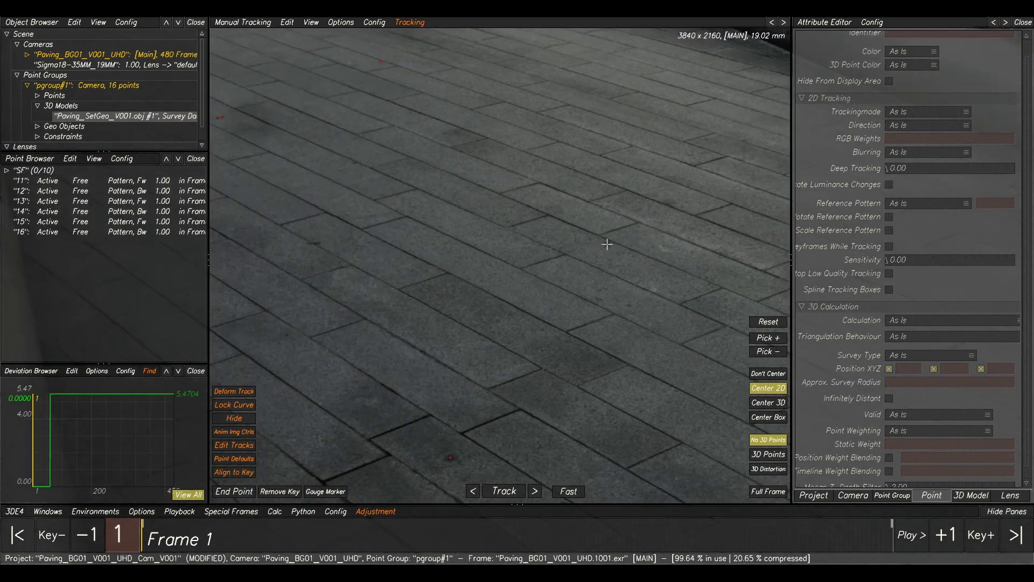
{"action": "scroll", "coordinate": [593, 239], "scroll_direction": "down", "scroll_amount": 3}
{"action": "scroll", "coordinate": [577, 242], "scroll_direction": "up", "scroll_amount": 8}
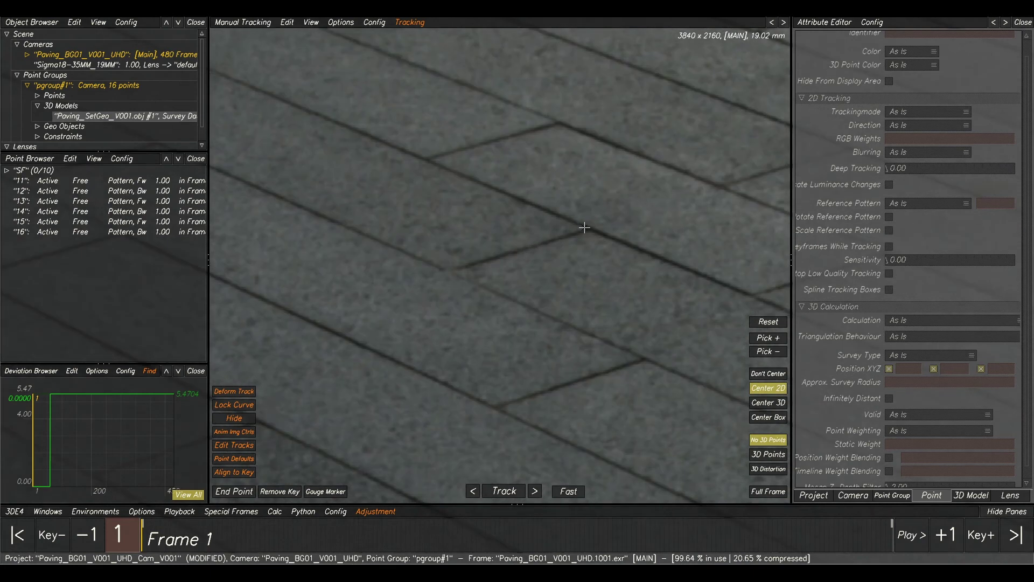
{"action": "left_click", "coordinate": [584, 228], "text": "ctrl"}
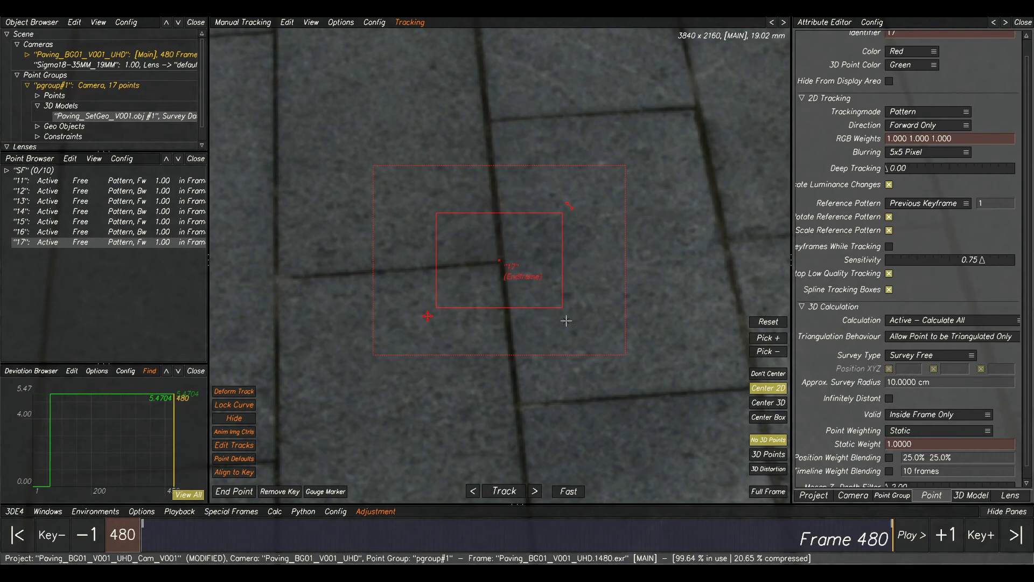
- Select points 11 to 17 and scrub from frame 480 to frame 1 to look for gaps in the paving coverage
{"action": "scroll", "coordinate": [651, 346], "scroll_direction": "down", "scroll_amount": 5}
{"action": "middle_click_drag", "start_coordinate": [651, 345], "coordinate": [520, 253]}
{"action": "left_click", "coordinate": [121, 182]}
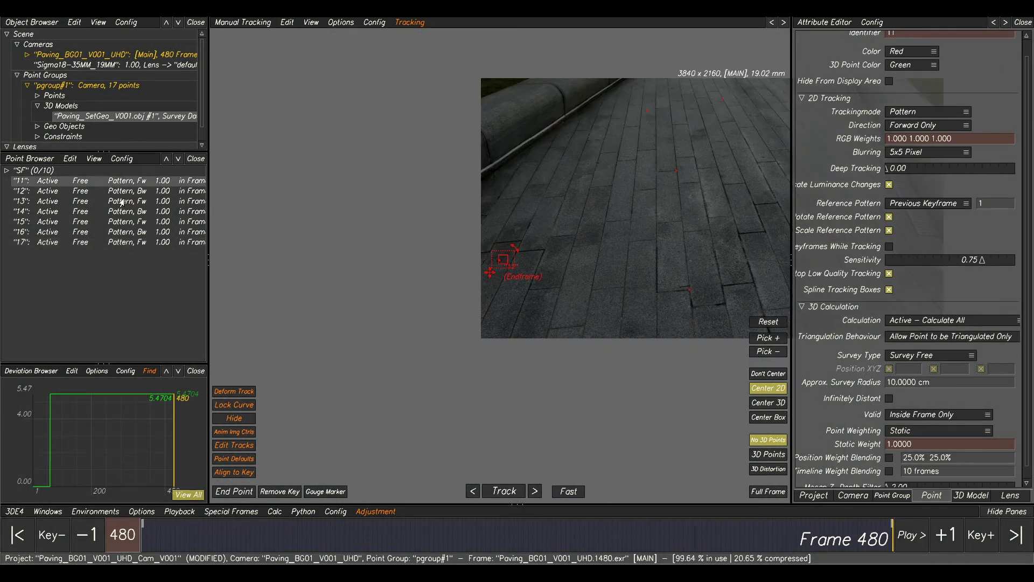
{"action": "left_click", "coordinate": [129, 244], "text": "shift"}
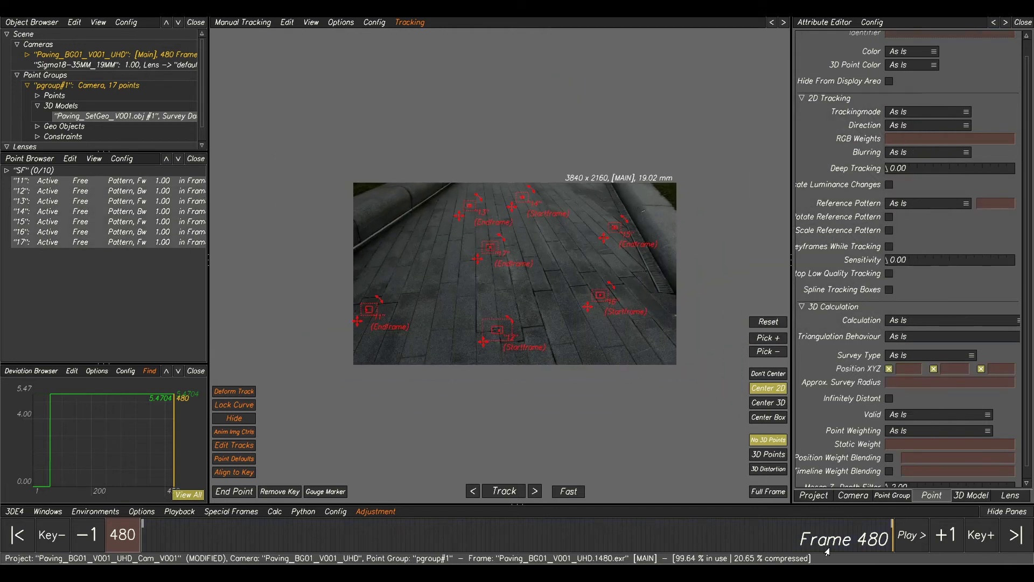
{"action": "left_click_drag", "start_coordinate": [878, 541], "coordinate": [119, 520]}
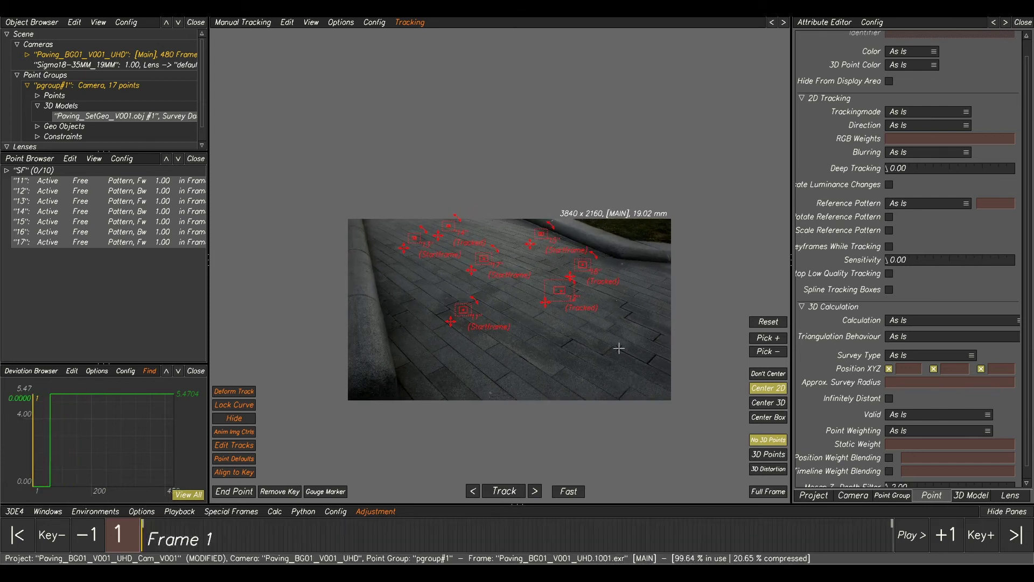
- Add a tracking point on the dark slab joint corner in the uncovered near paving at frame 1 and track it forward
{"action": "scroll", "coordinate": [564, 358], "scroll_direction": "up", "scroll_amount": 3}
{"action": "scroll", "coordinate": [564, 359], "scroll_direction": "up", "scroll_amount": 1}
{"action": "middle_click_drag", "start_coordinate": [564, 358], "coordinate": [451, 342]}
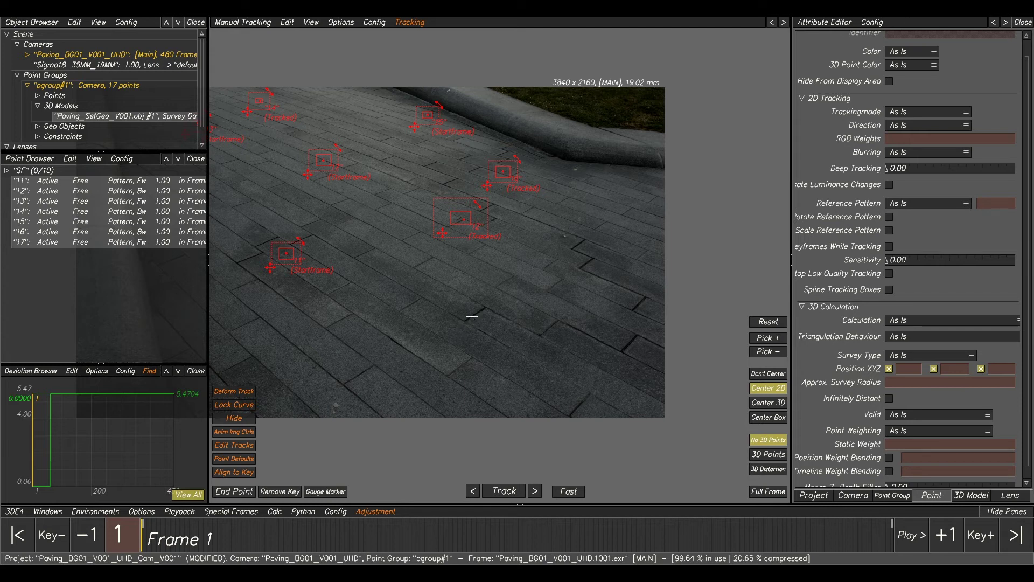
{"action": "left_click", "coordinate": [472, 317]}
{"action": "scroll", "coordinate": [472, 316], "scroll_direction": "up", "scroll_amount": 3}
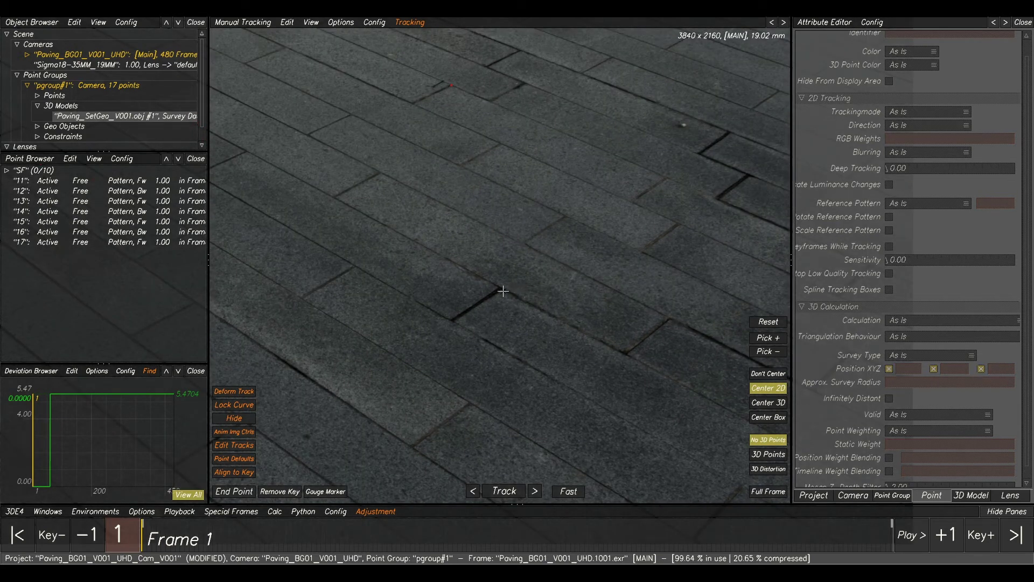
{"action": "left_click", "coordinate": [499, 290], "text": "ctrl"}
{"action": "scroll", "coordinate": [485, 262], "scroll_direction": "up", "scroll_amount": 1}
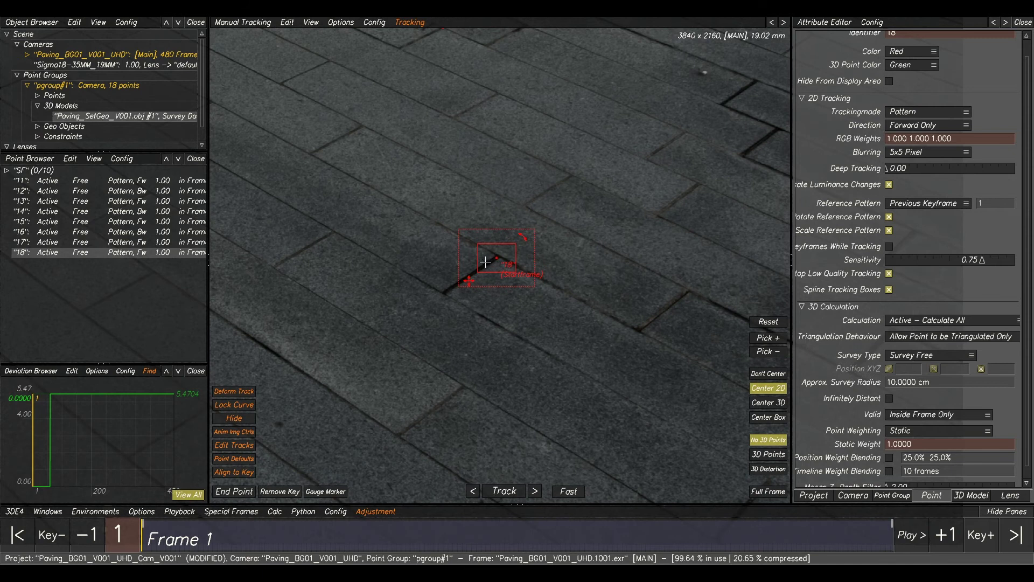
{"action": "left_click", "coordinate": [514, 493]}
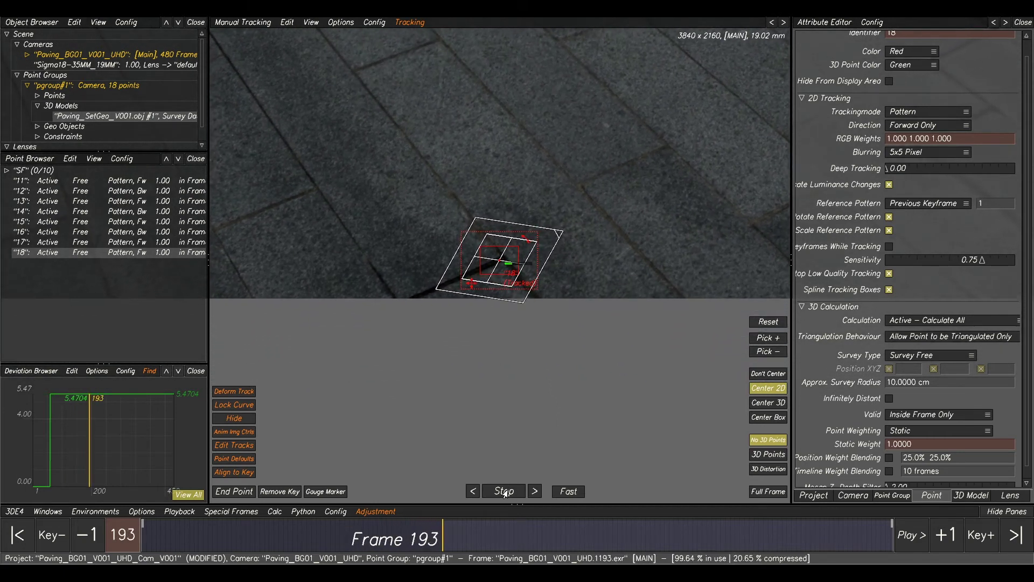
- Set the near-paving point's end frame at 193, before it leaves the picture, and scrub back to frame 93 to review it
{"action": "left_click_drag", "start_coordinate": [461, 537], "coordinate": [443, 541]}
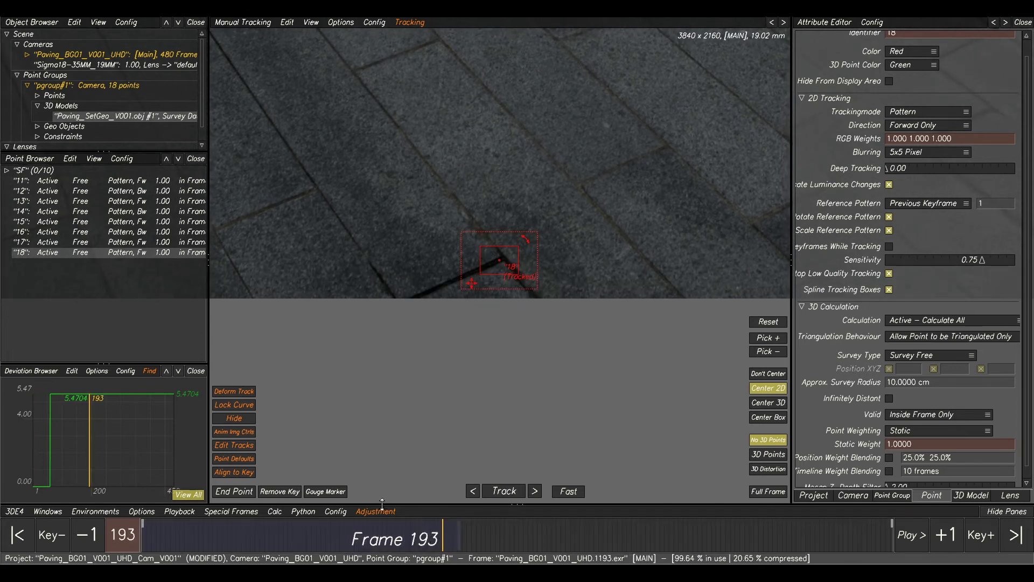
{"action": "left_click", "coordinate": [231, 492]}
{"action": "mouse_move", "coordinate": [431, 542]}
{"action": "left_mouse_down"}
{"action": "mouse_move", "coordinate": [800, 540]}
{"action": "mouse_move", "coordinate": [702, 540]}
{"action": "left_mouse_up"}
{"action": "mouse_move", "coordinate": [653, 495]}
{"action": "left_mouse_down"}
{"action": "mouse_move", "coordinate": [596, 533]}
{"action": "mouse_move", "coordinate": [793, 530]}
{"action": "mouse_move", "coordinate": [560, 525]}
{"action": "mouse_move", "coordinate": [815, 517]}
{"action": "mouse_move", "coordinate": [488, 513]}
{"action": "mouse_move", "coordinate": [649, 512]}
{"action": "mouse_move", "coordinate": [545, 508]}
{"action": "mouse_move", "coordinate": [441, 545]}
{"action": "left_mouse_up"}
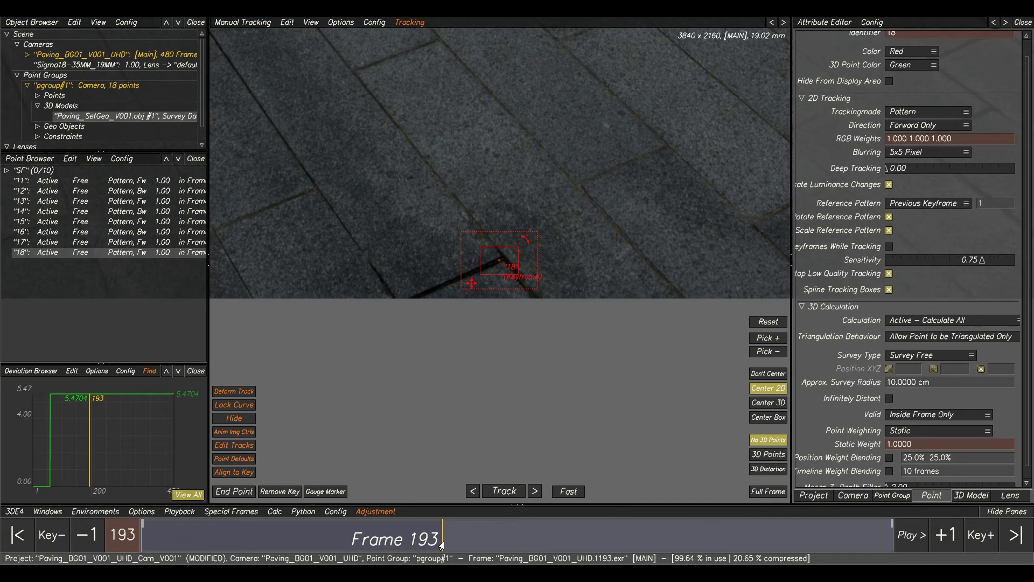
{"action": "left_click", "coordinate": [230, 492]}
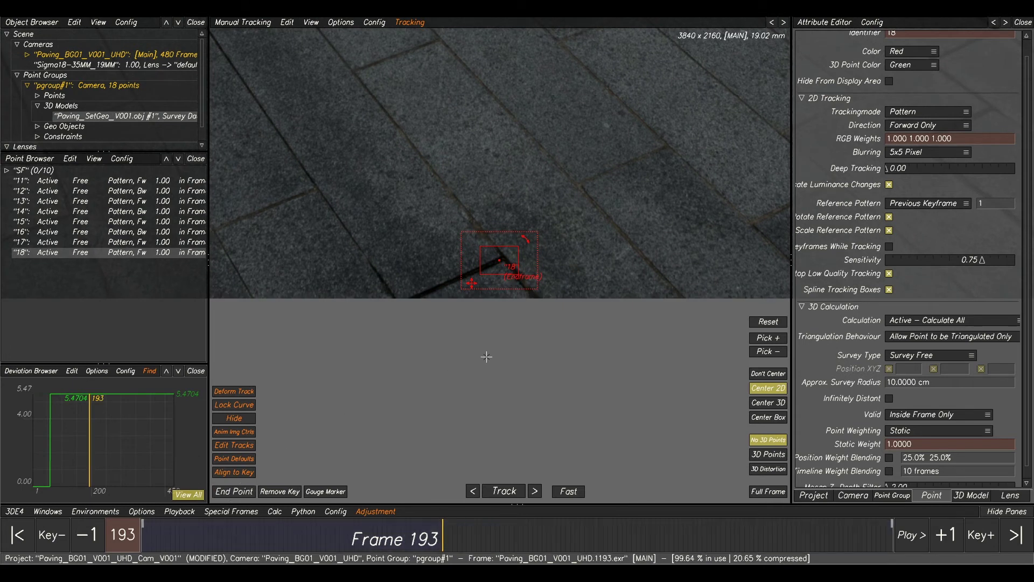
{"action": "scroll", "coordinate": [483, 440], "scroll_direction": "down", "scroll_amount": 2}
{"action": "left_click_drag", "start_coordinate": [441, 547], "coordinate": [471, 546]}
{"action": "scroll", "coordinate": [567, 260], "scroll_direction": "down", "scroll_amount": 3}
{"action": "scroll", "coordinate": [568, 260], "scroll_direction": "down", "scroll_amount": 2}
{"action": "left_click_drag", "start_coordinate": [433, 496], "coordinate": [277, 472]}
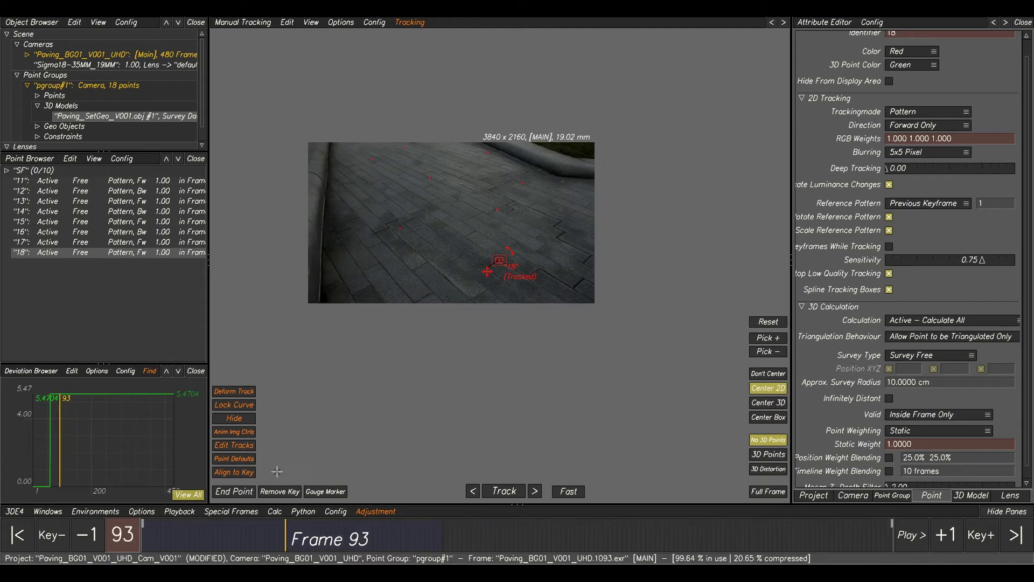
- Open the Lineup view, go to frame 60 and recall the stored camera pose
{"action": "left_click", "coordinate": [67, 181]}
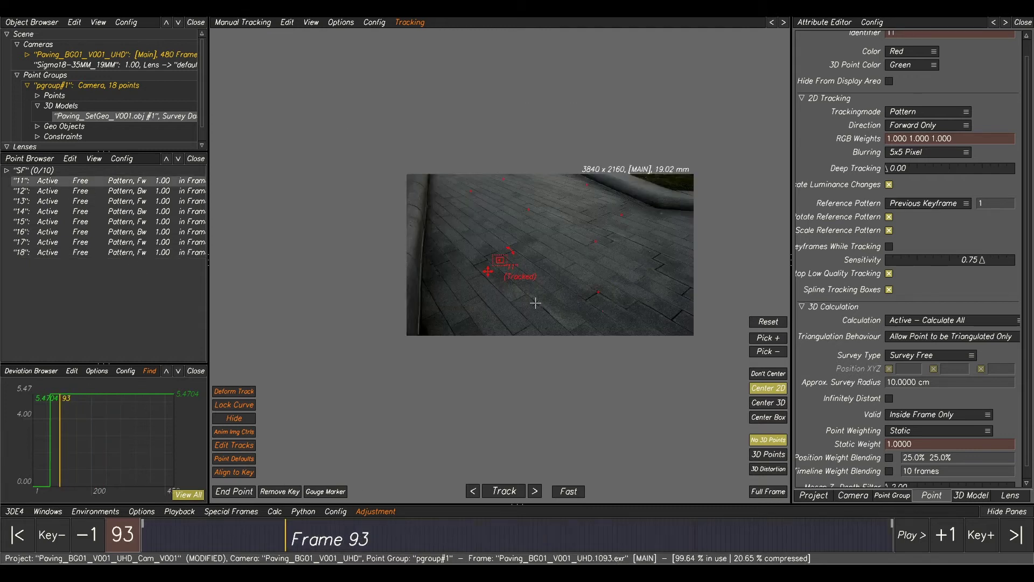
{"action": "key", "text": "F3"}
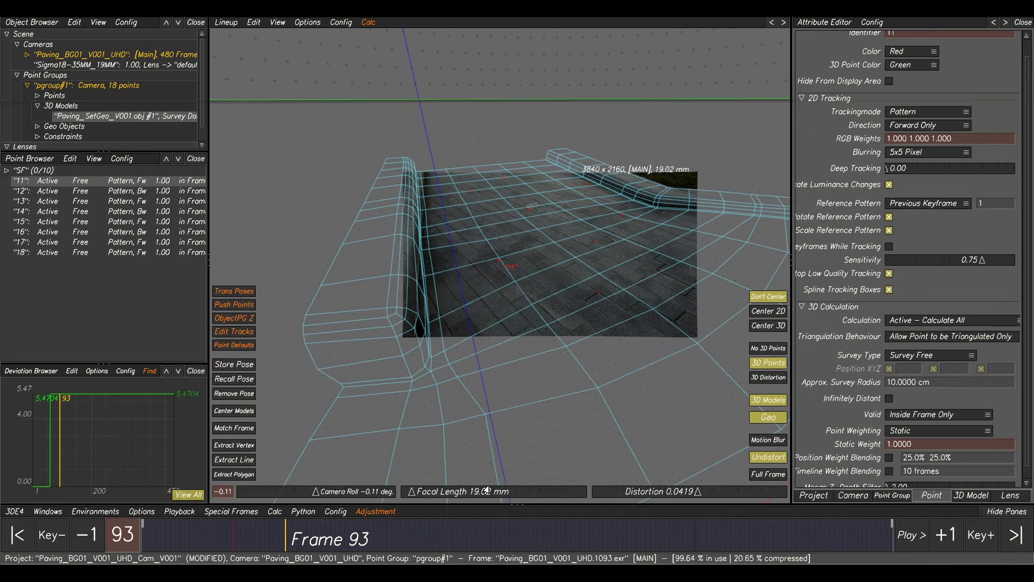
{"action": "left_click_drag", "start_coordinate": [241, 541], "coordinate": [232, 541]}
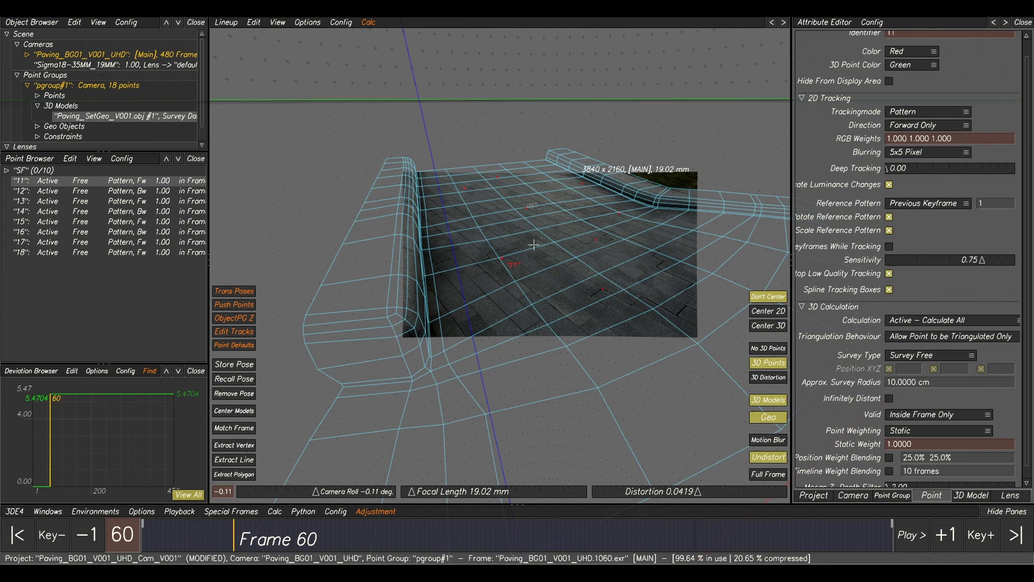
{"action": "left_click", "coordinate": [235, 380]}
- Select points 11 to 18 and project them onto the visible 3D set model from frame 60
{"action": "left_click", "coordinate": [84, 256], "text": "shift"}
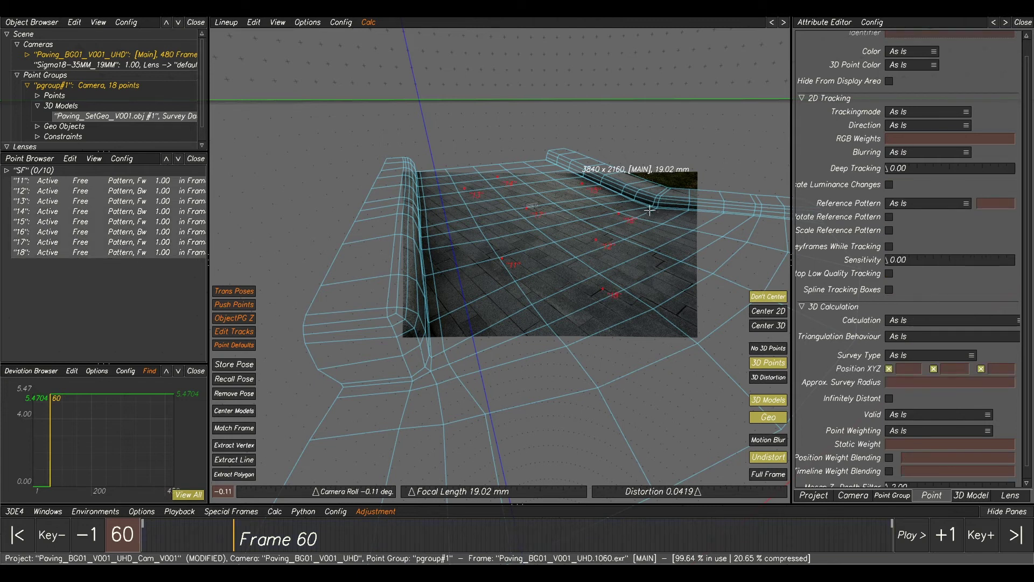
{"action": "left_click", "coordinate": [253, 23]}
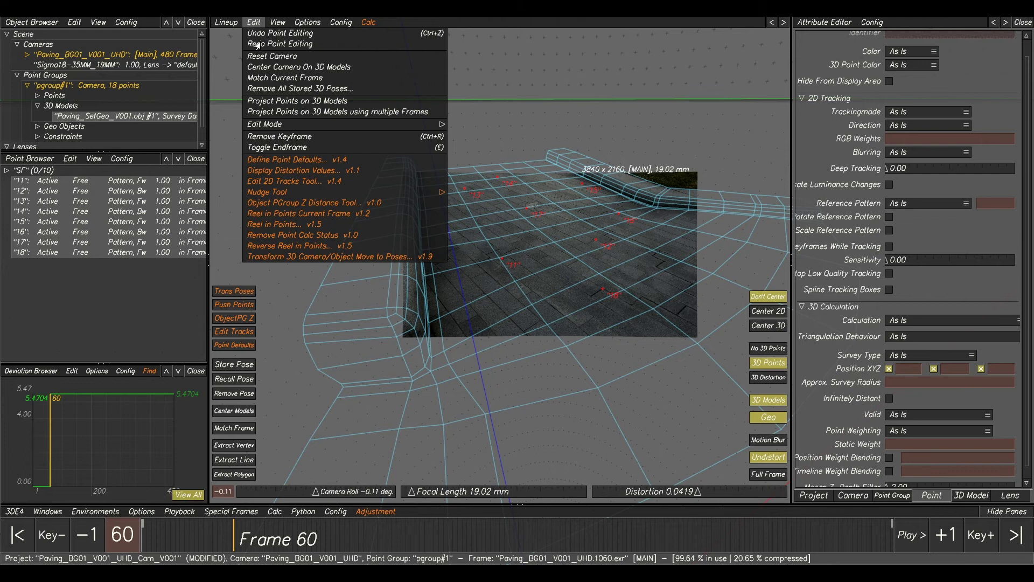
{"action": "left_click", "coordinate": [275, 102]}
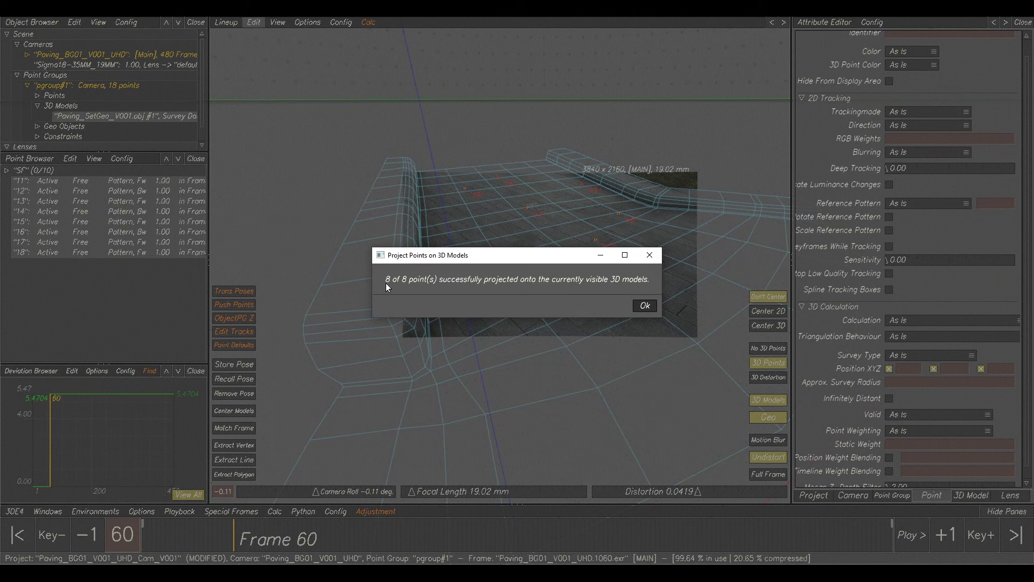
{"action": "left_click", "coordinate": [646, 307]}
{"action": "left_click", "coordinate": [622, 268]}
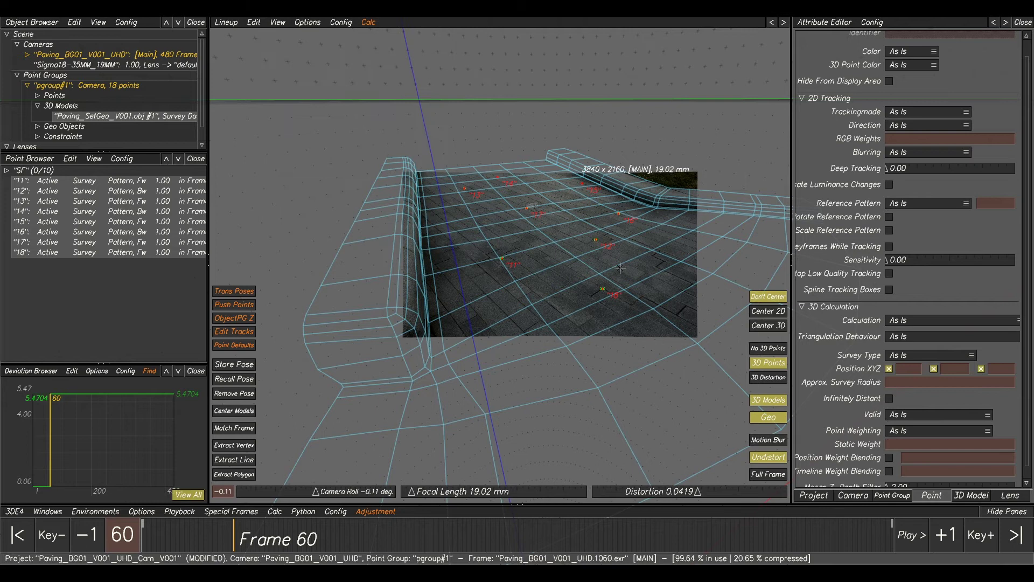
- Inspect the projected survey points on the set model from several angles in the 3D Orientation view
{"action": "key", "text": "F6"}
{"action": "scroll", "coordinate": [587, 251], "scroll_direction": "down", "scroll_amount": 10}
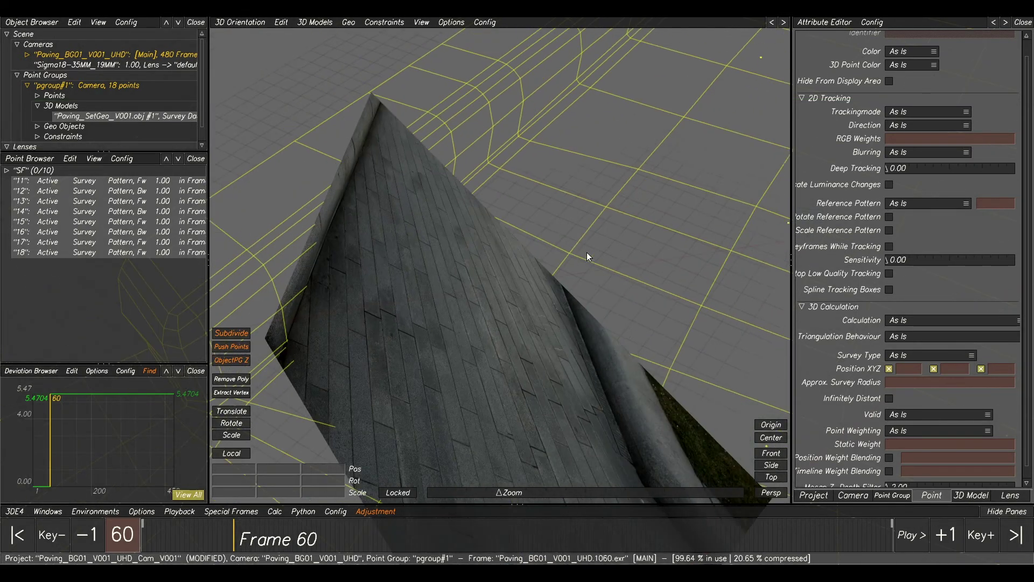
{"action": "scroll", "coordinate": [603, 283], "scroll_direction": "down", "scroll_amount": 4}
{"action": "middle_click_drag", "start_coordinate": [615, 303], "coordinate": [595, 254]}
{"action": "scroll", "coordinate": [517, 267], "scroll_direction": "up", "scroll_amount": 10}
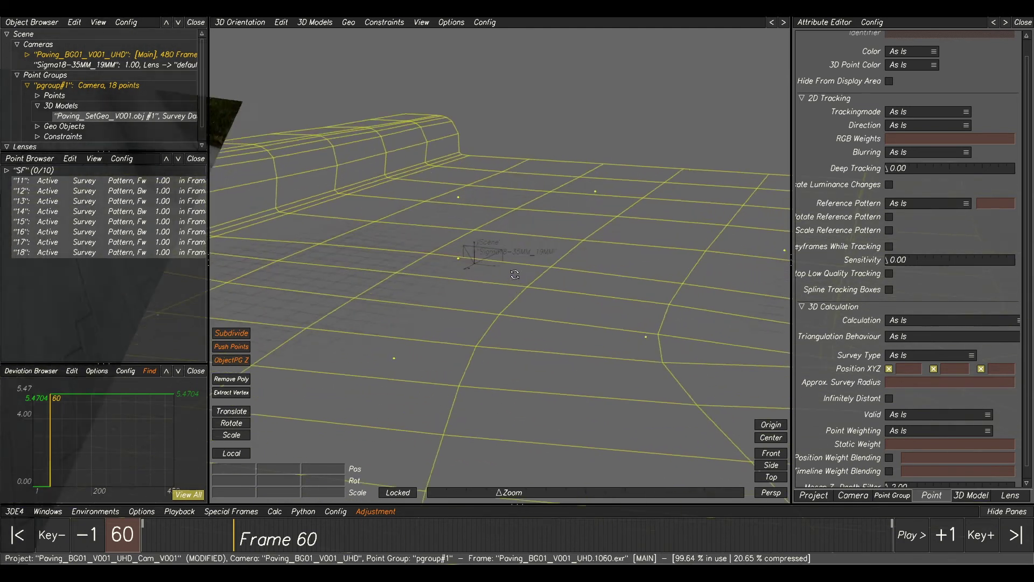
{"action": "middle_click_drag", "start_coordinate": [496, 278], "coordinate": [573, 260]}
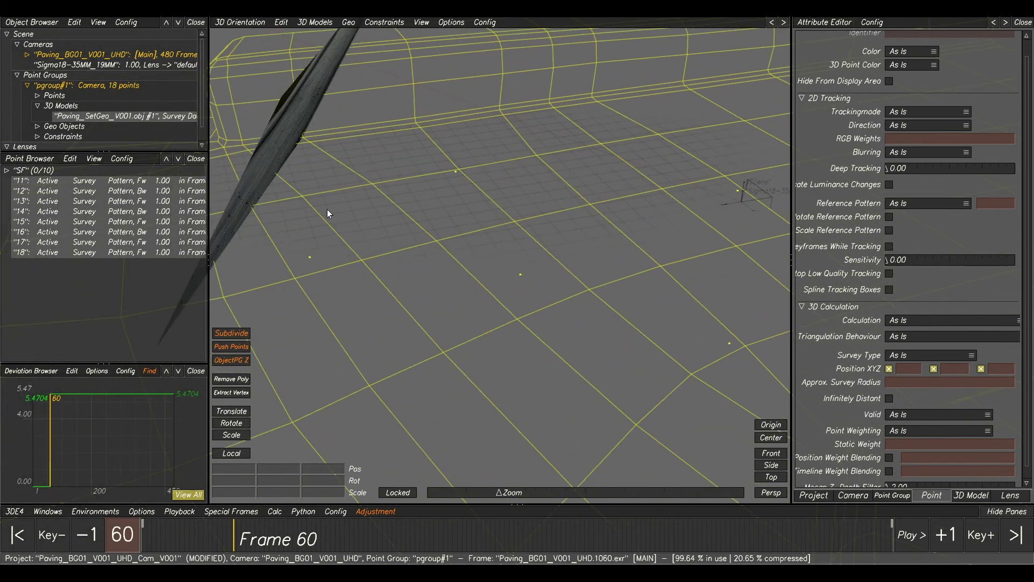
{"action": "scroll", "coordinate": [410, 296], "scroll_direction": "down", "scroll_amount": 3}
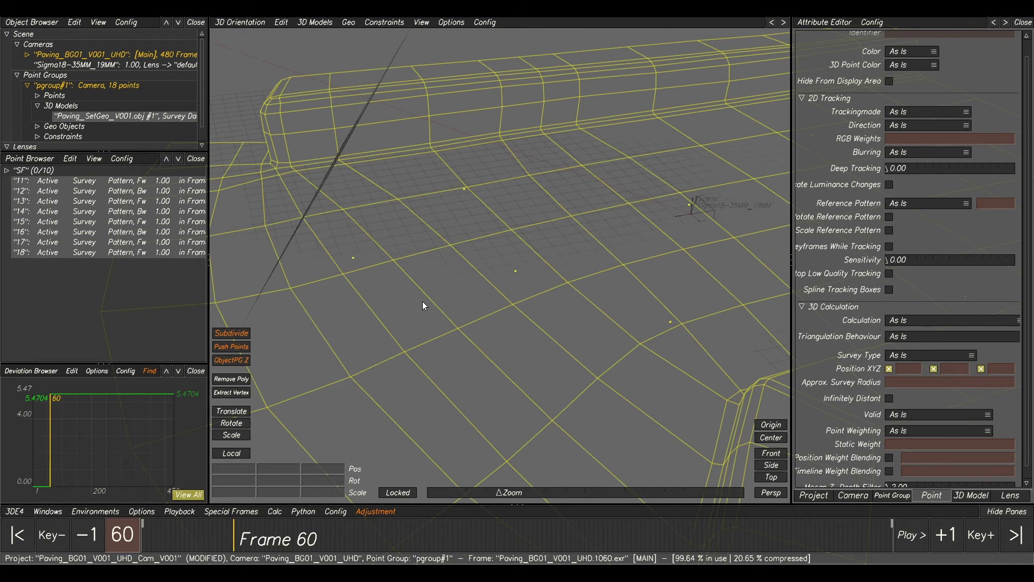
- Return to the Lineup view, switch off the image controls and minimise their window
{"action": "key", "text": "F2"}
{"action": "left_click", "coordinate": [537, 220]}
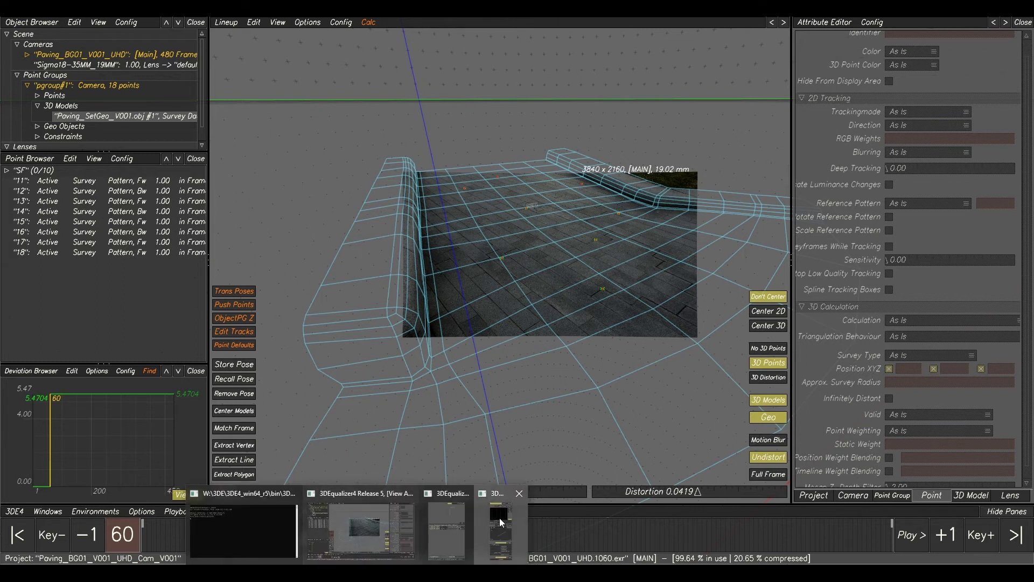
{"action": "left_click", "coordinate": [499, 518]}
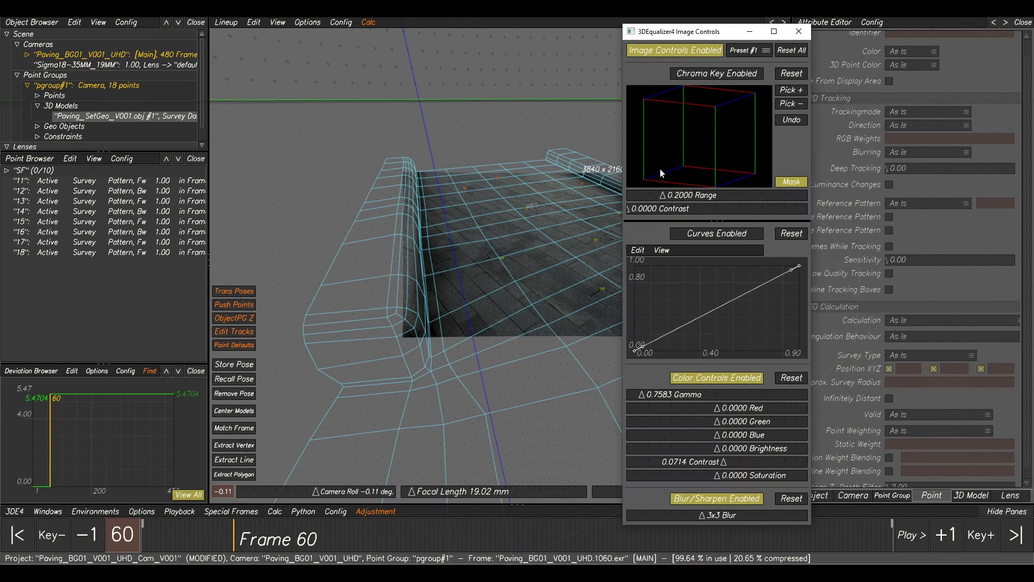
{"action": "left_click", "coordinate": [659, 56]}
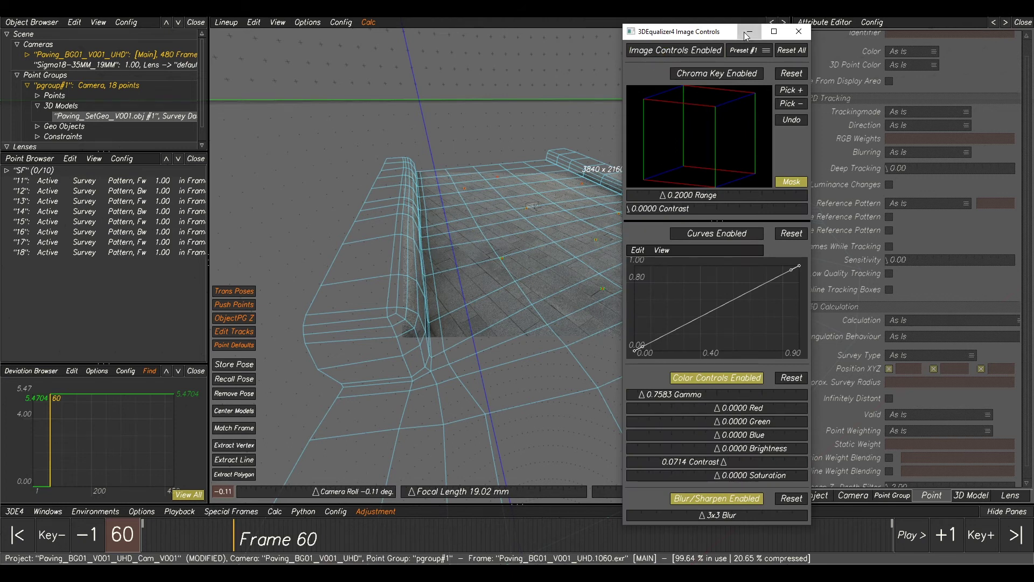
{"action": "left_click", "coordinate": [744, 31]}
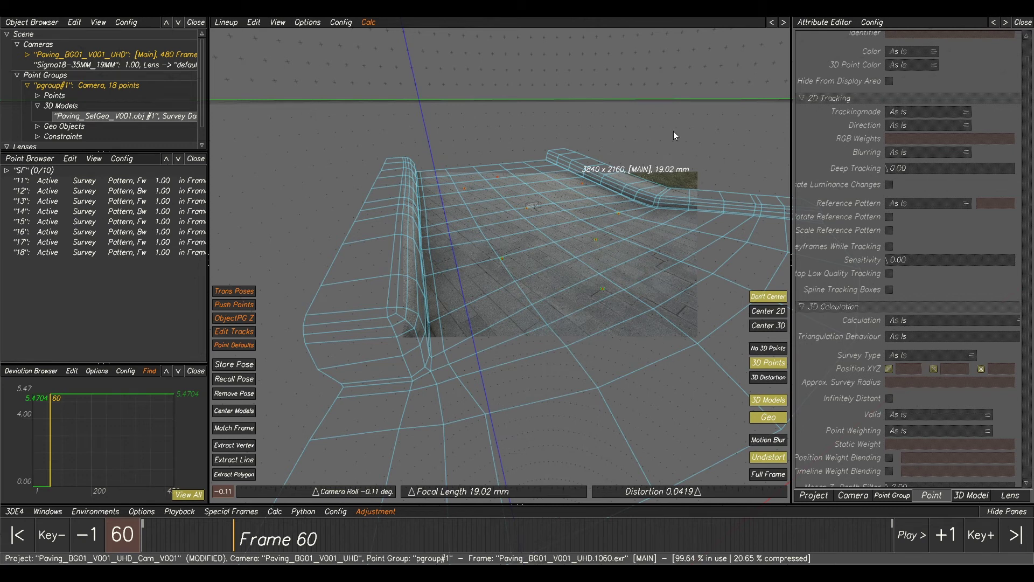
- Calculate all from scratch, check the solved camera path from different angles and use the result
{"action": "key", "text": "alt+c"}
{"action": "left_click_drag", "start_coordinate": [566, 324], "coordinate": [480, 257]}
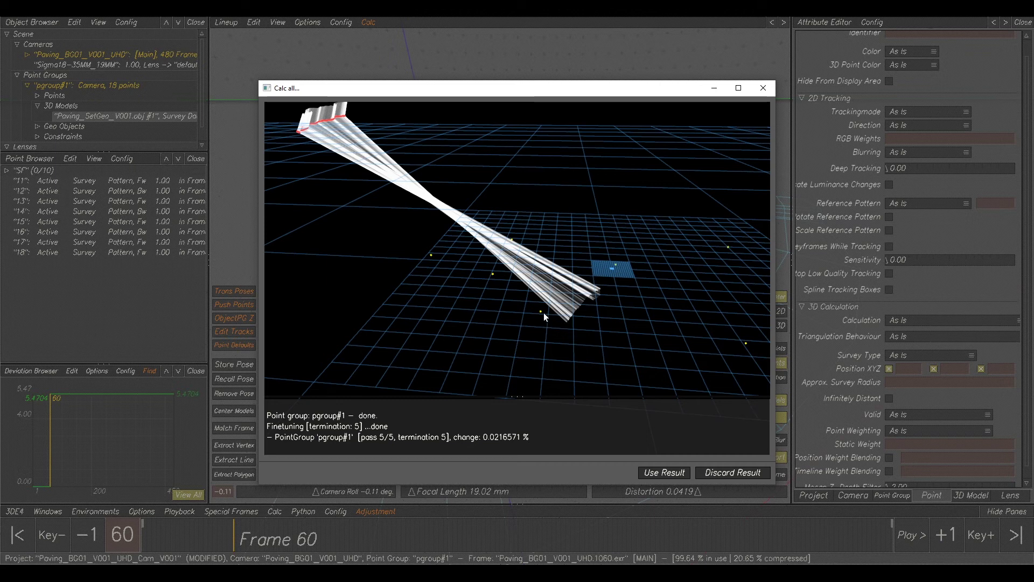
{"action": "left_click_drag", "start_coordinate": [406, 257], "coordinate": [358, 296]}
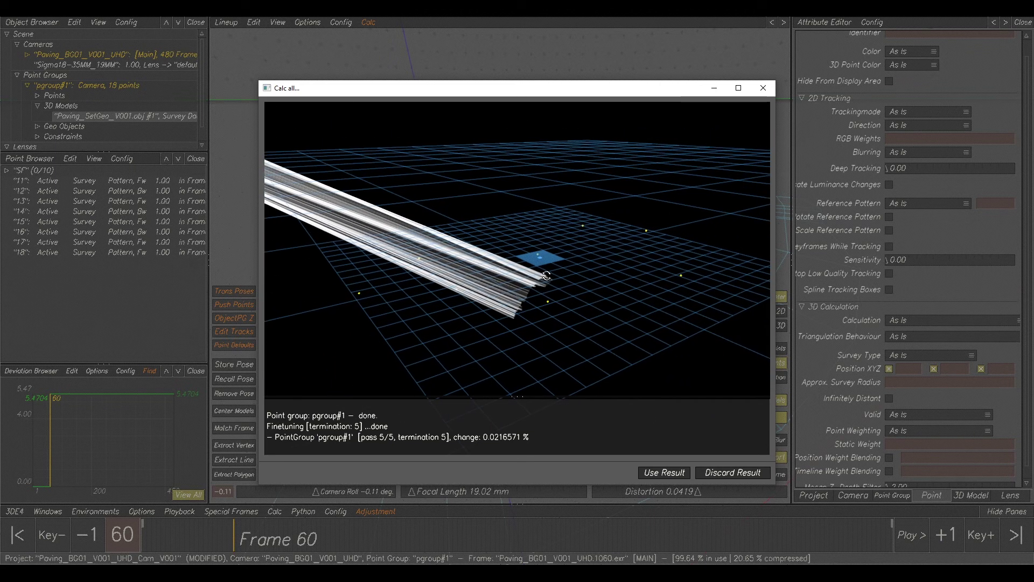
{"action": "left_click", "coordinate": [668, 472]}
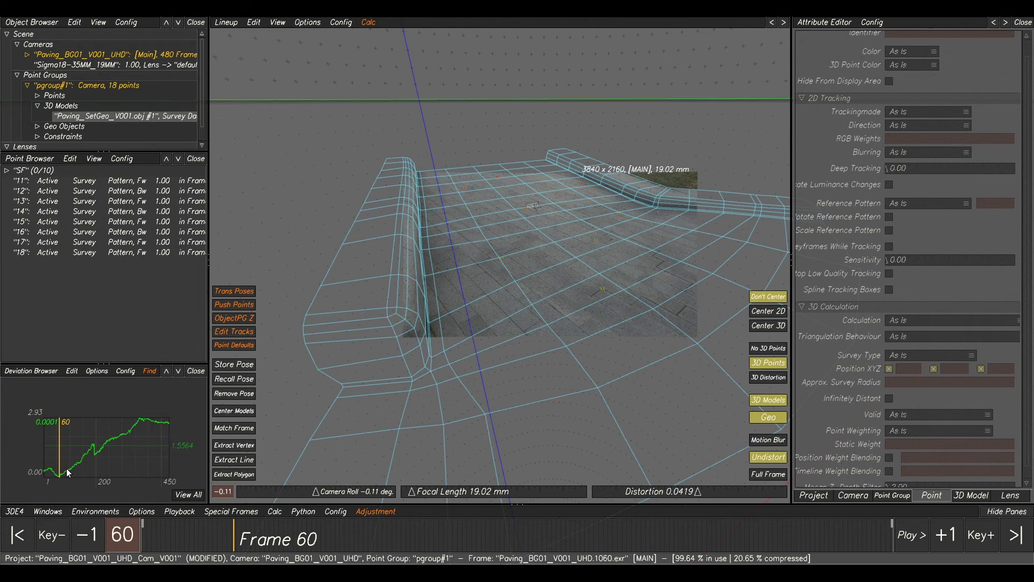
{"action": "scroll", "coordinate": [67, 472], "scroll_direction": "up", "scroll_amount": 2}
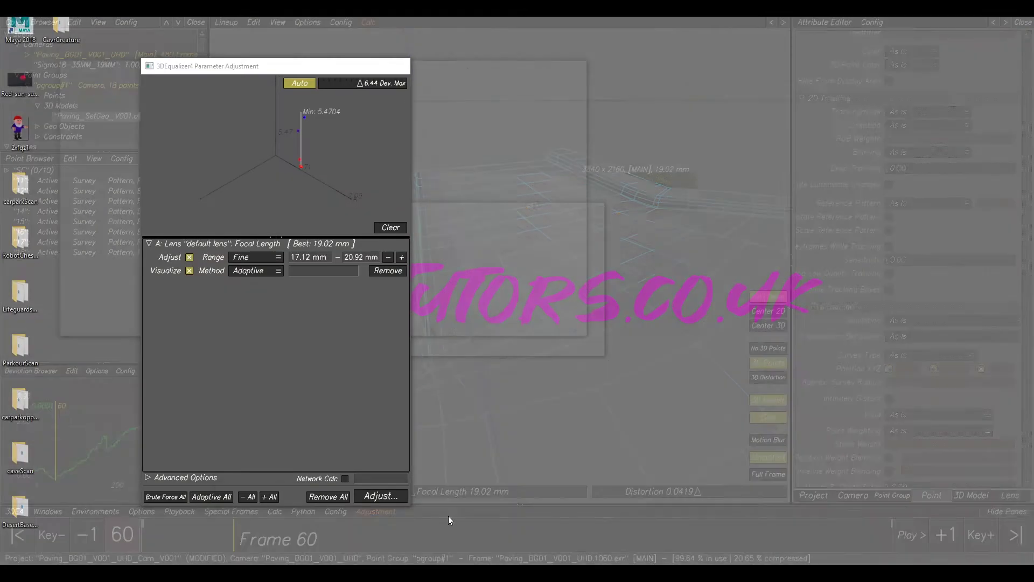
- Clear the old parameter adjustment results, rerun the focal length adjustment for the default lens and transfer the best parameters
{"action": "left_click", "coordinate": [448, 517]}
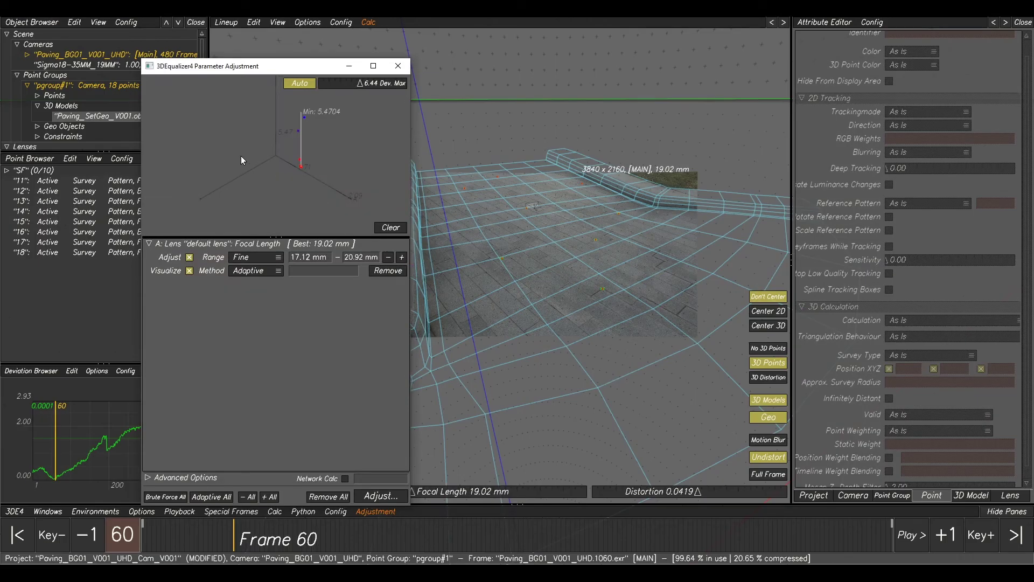
{"action": "left_click", "coordinate": [389, 228]}
{"action": "left_click", "coordinate": [387, 498]}
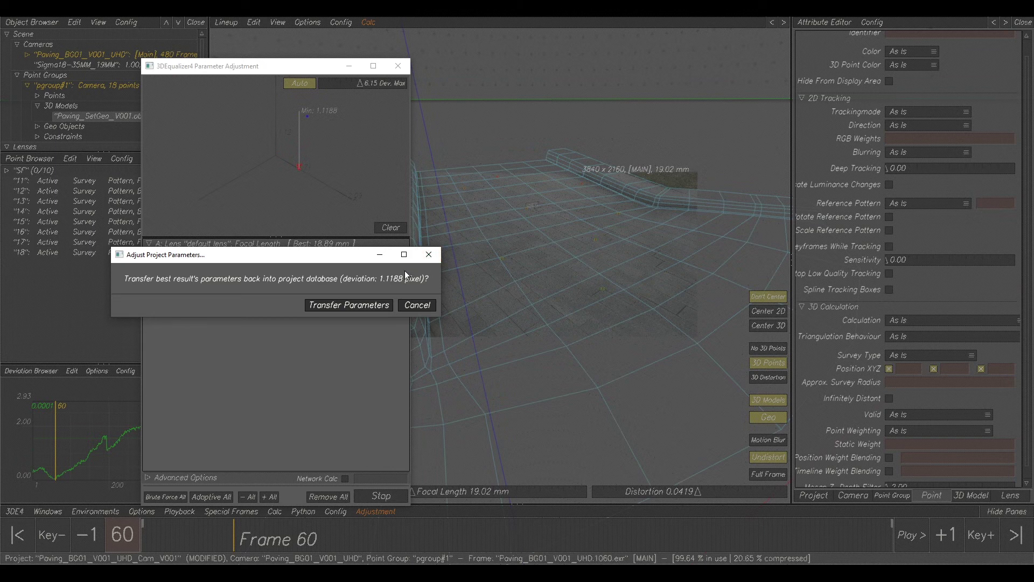
{"action": "left_click", "coordinate": [348, 305]}
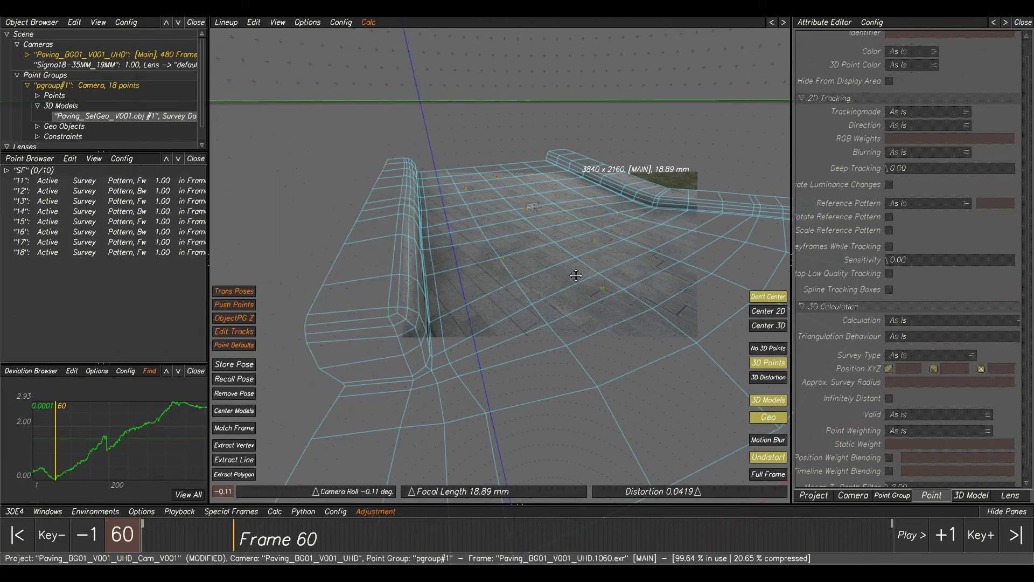
- Recalculate all with the adjusted lens, use the result and compare the deviation curve with the lineup at frames 34 and 60
{"action": "key", "text": "alt+c"}
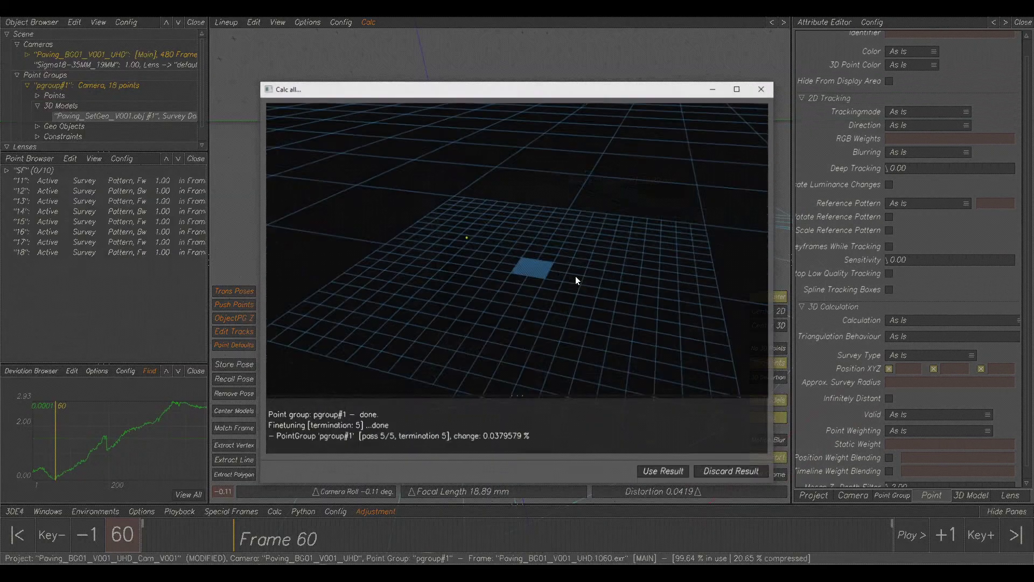
{"action": "left_click", "coordinate": [667, 472]}
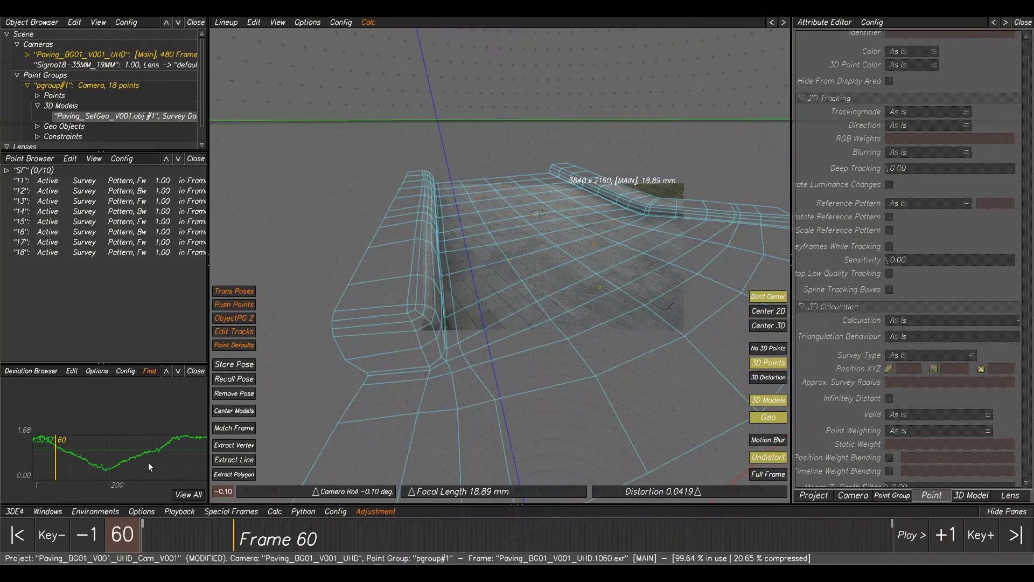
{"action": "scroll", "coordinate": [148, 467], "scroll_direction": "down", "scroll_amount": 5}
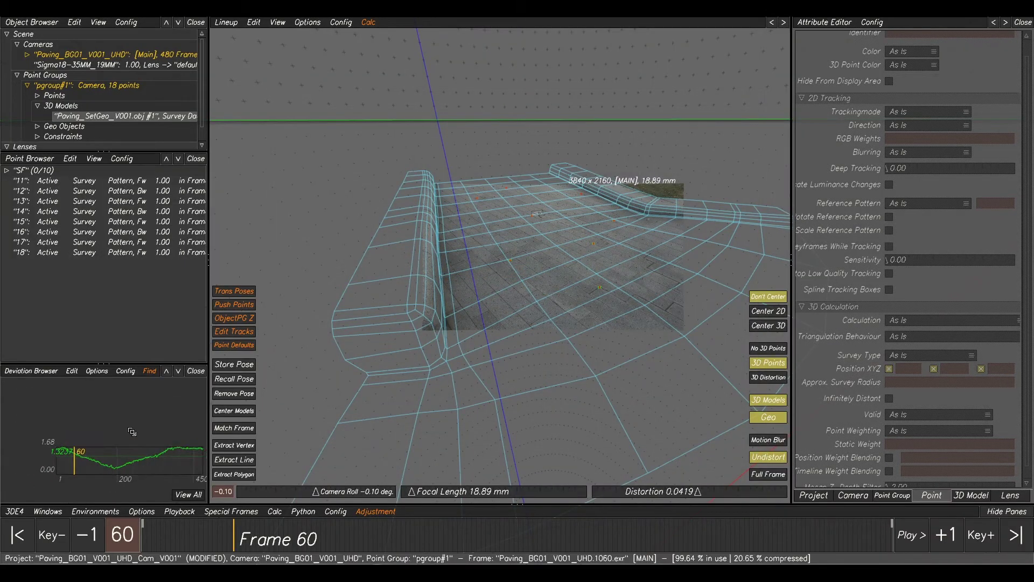
{"action": "scroll", "coordinate": [111, 447], "scroll_direction": "up", "scroll_amount": 3}
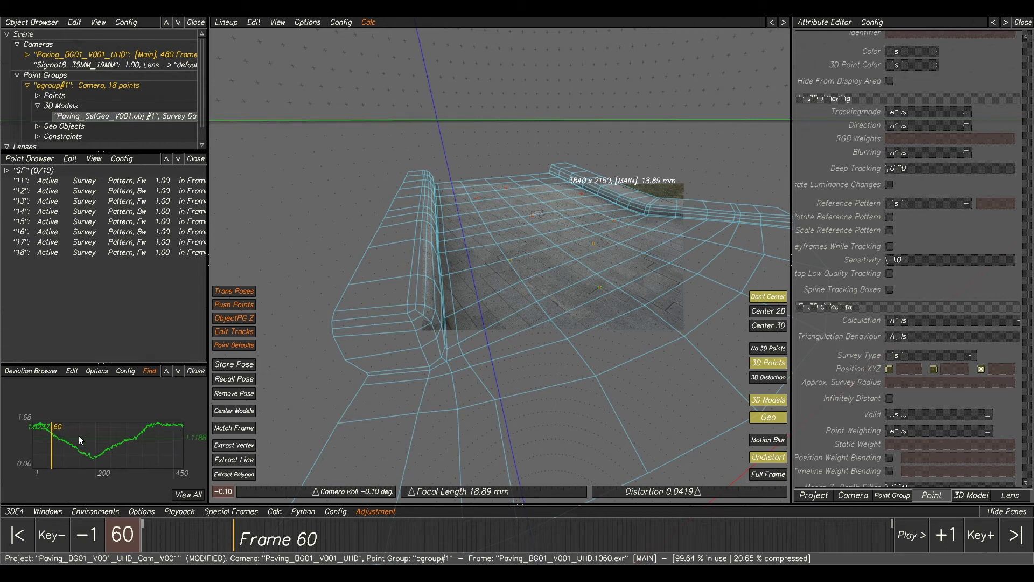
{"action": "middle_click_drag", "start_coordinate": [180, 444], "coordinate": [153, 432]}
{"action": "right_click_drag", "start_coordinate": [153, 432], "coordinate": [47, 420]}
{"action": "left_click_drag", "start_coordinate": [229, 525], "coordinate": [194, 527]}
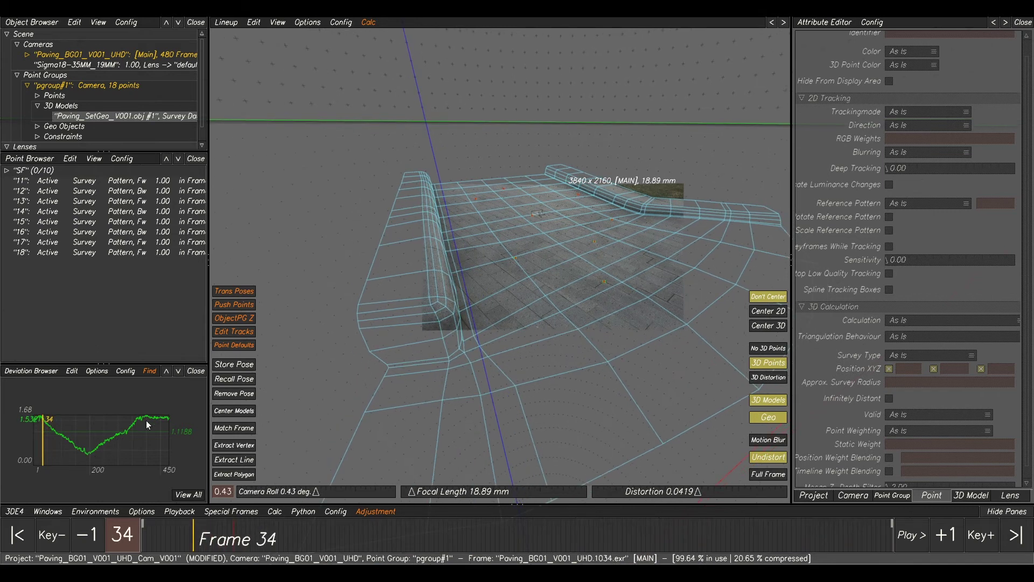
{"action": "left_click_drag", "start_coordinate": [216, 530], "coordinate": [234, 528]}
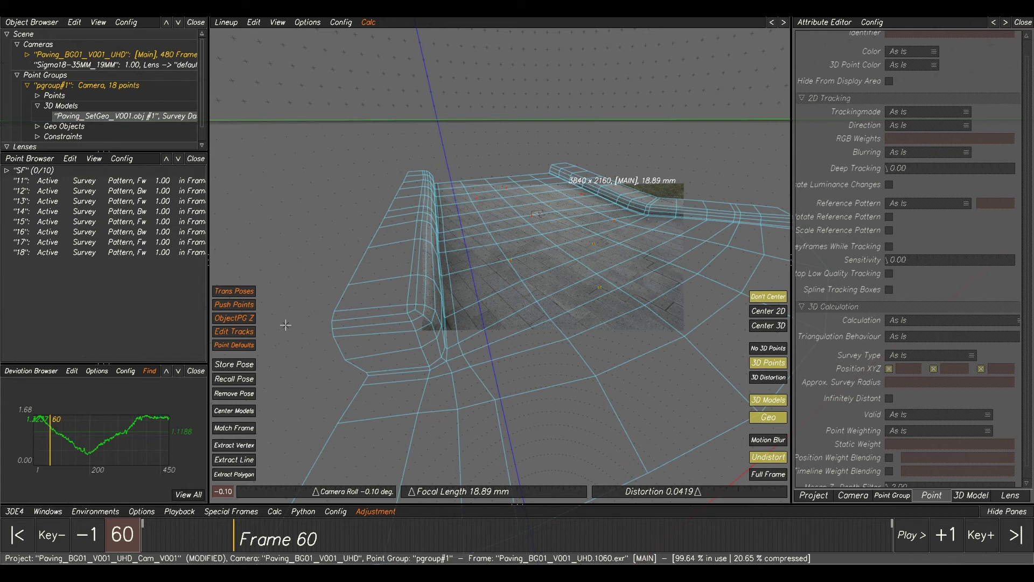
- Show point deviation curves for active points only and select point 13, whose curve rises highest at the end of the shot
{"action": "left_click", "coordinate": [37, 372]}
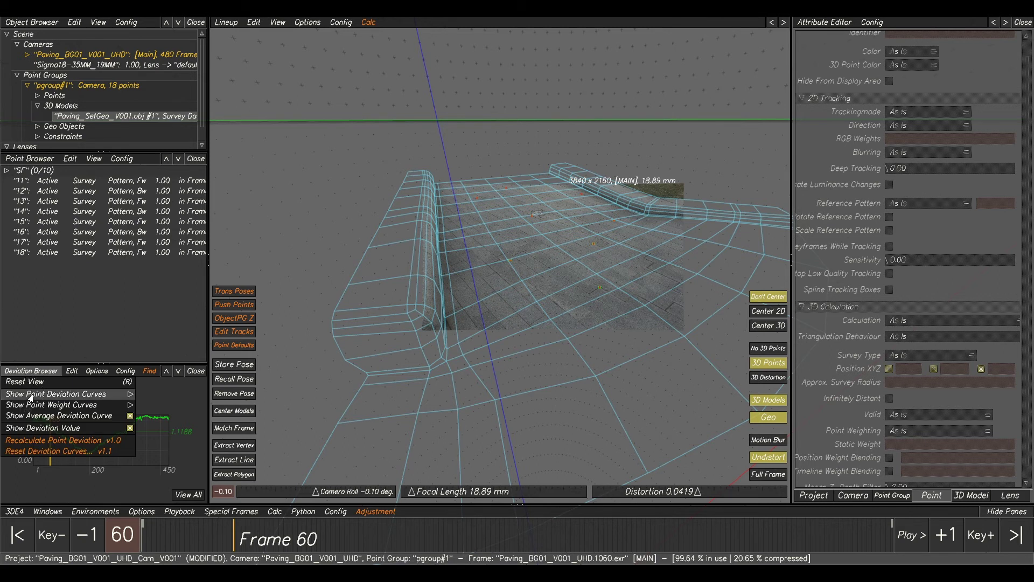
{"action": "mouse_move", "coordinate": [36, 399]}
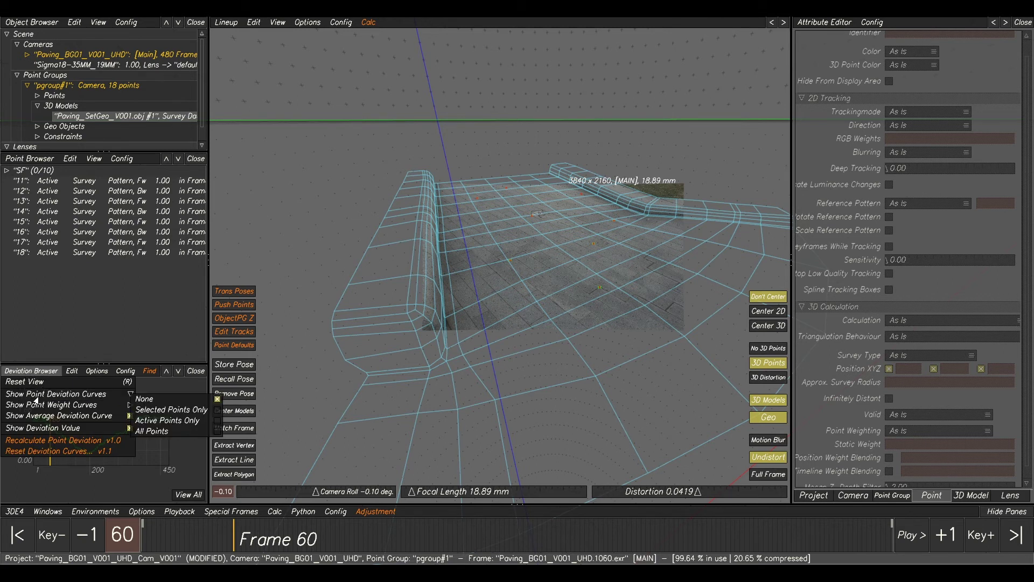
{"action": "left_click", "coordinate": [164, 421]}
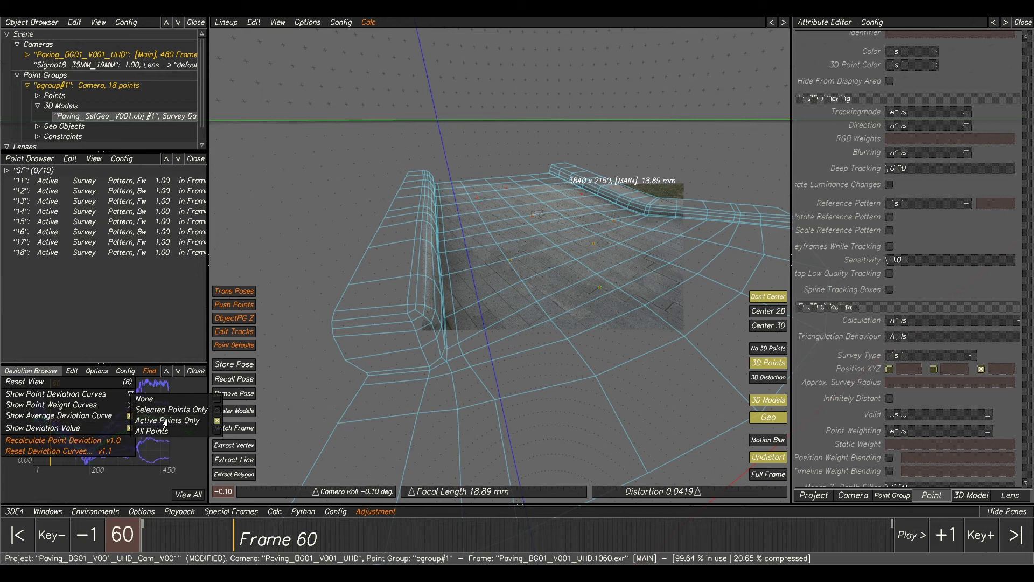
{"action": "left_click", "coordinate": [156, 464]}
{"action": "middle_click_drag", "start_coordinate": [126, 415], "coordinate": [147, 393]}
{"action": "left_click", "coordinate": [144, 392]}
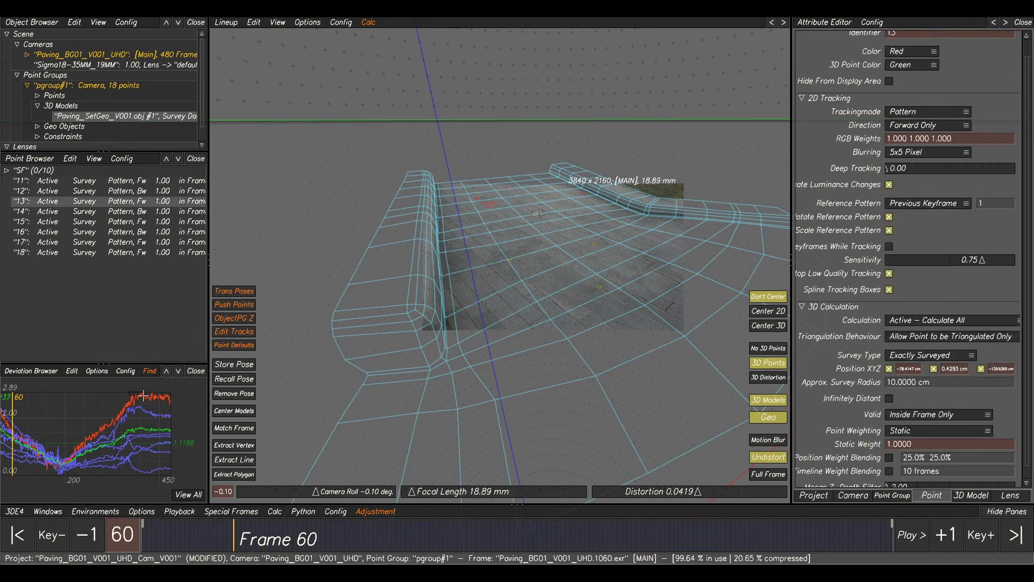
- Set point 13 to Survey Free, recalculate all and use the result
{"action": "middle_click_drag", "start_coordinate": [467, 229], "coordinate": [476, 279]}
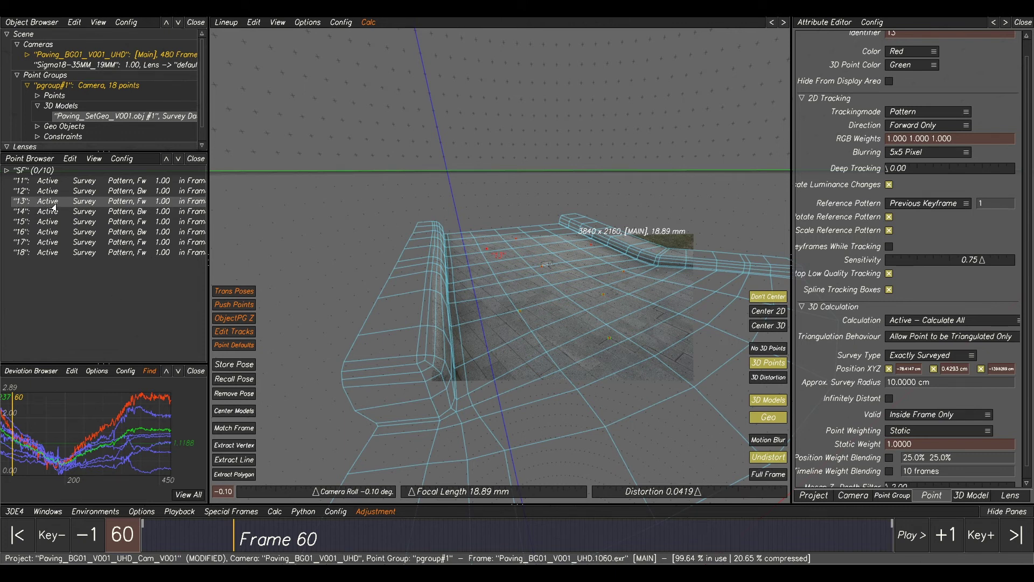
{"action": "right_click", "coordinate": [89, 204]}
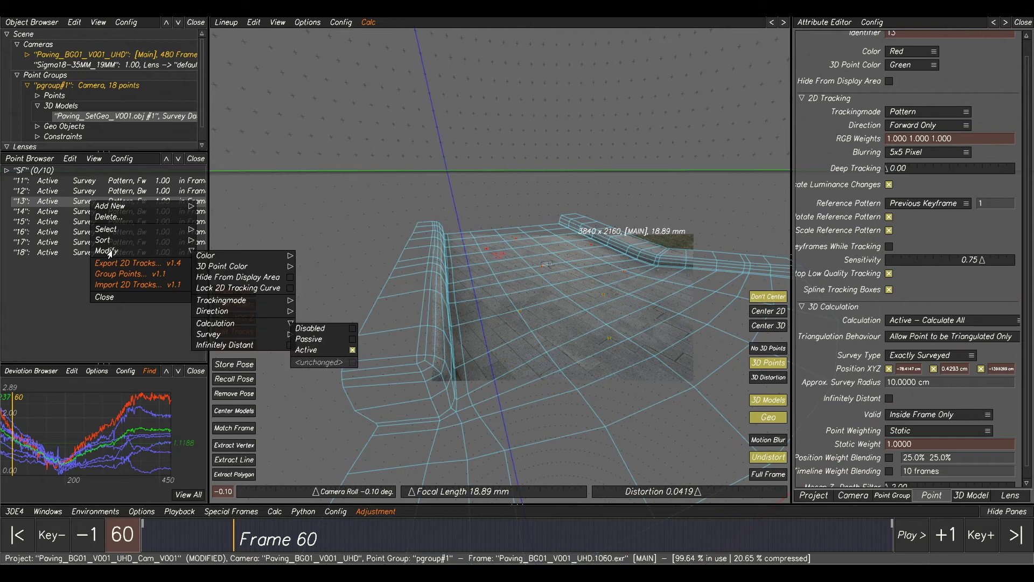
{"action": "mouse_move", "coordinate": [216, 336]}
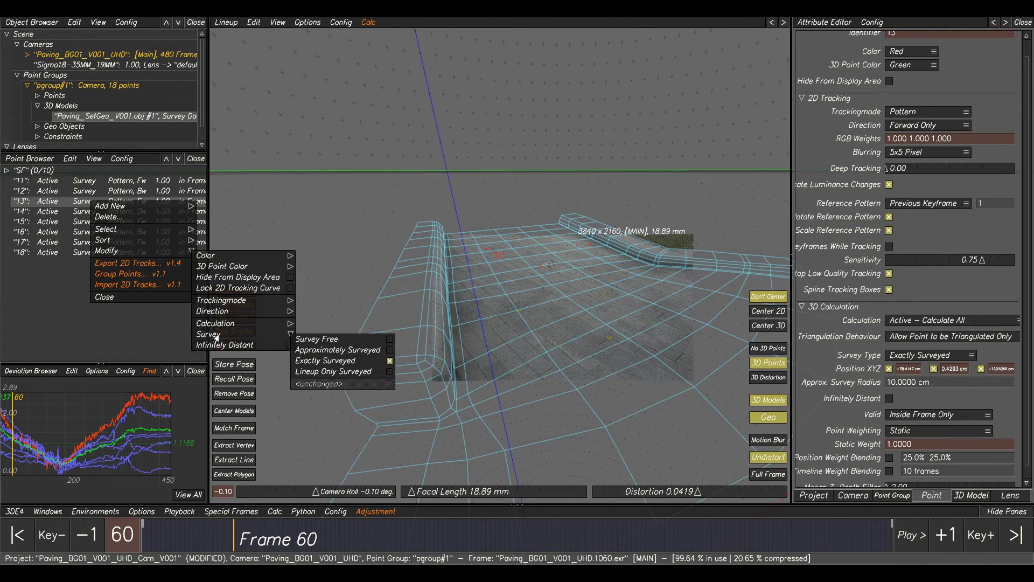
{"action": "left_click", "coordinate": [319, 342]}
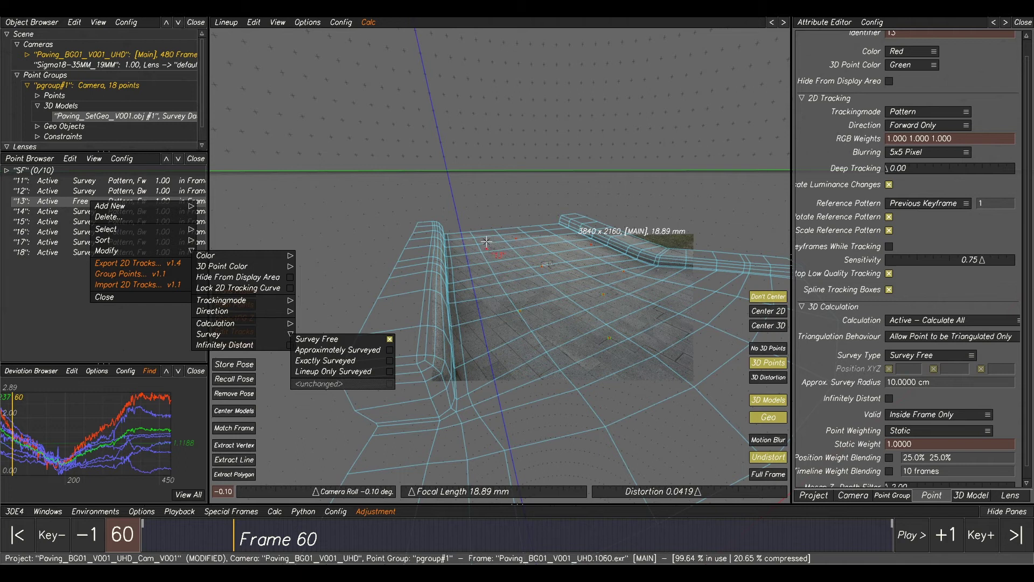
{"action": "left_click", "coordinate": [671, 369]}
{"action": "key", "text": "alt+c"}
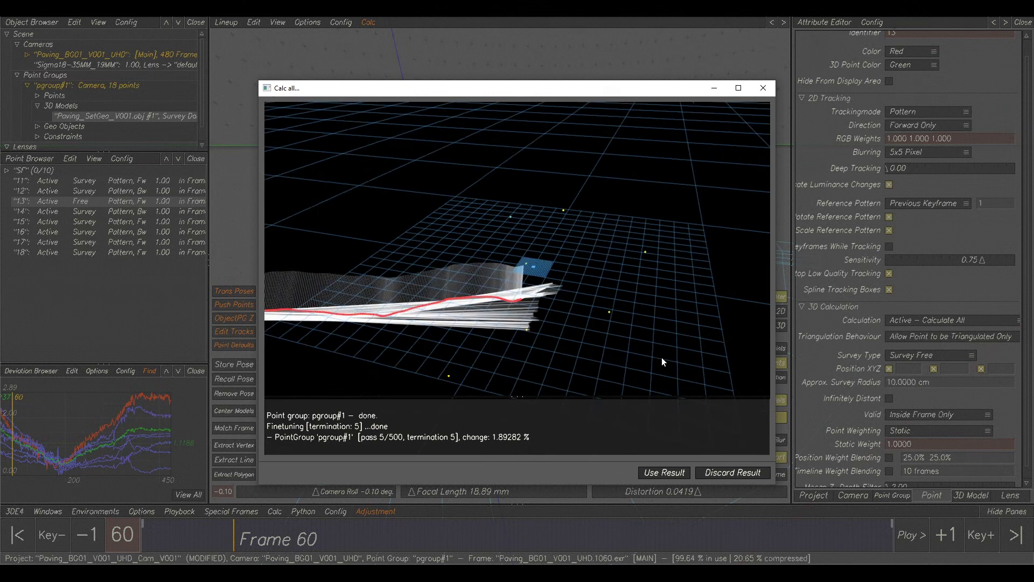
{"action": "left_click", "coordinate": [664, 472]}
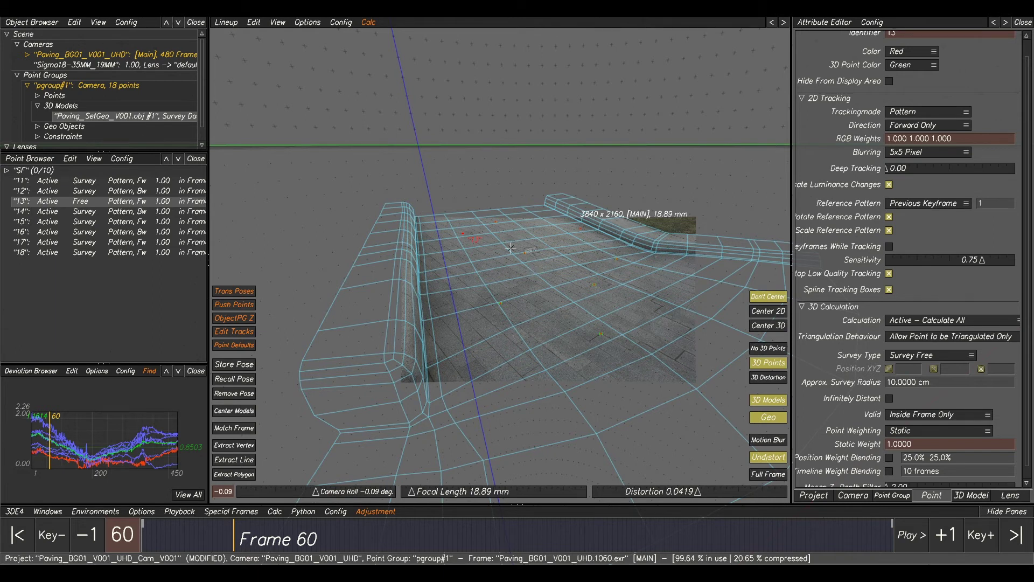
- Project point 13 onto the 3D models again at frame 60, recalculate all and use the result
{"action": "left_click", "coordinate": [253, 23]}
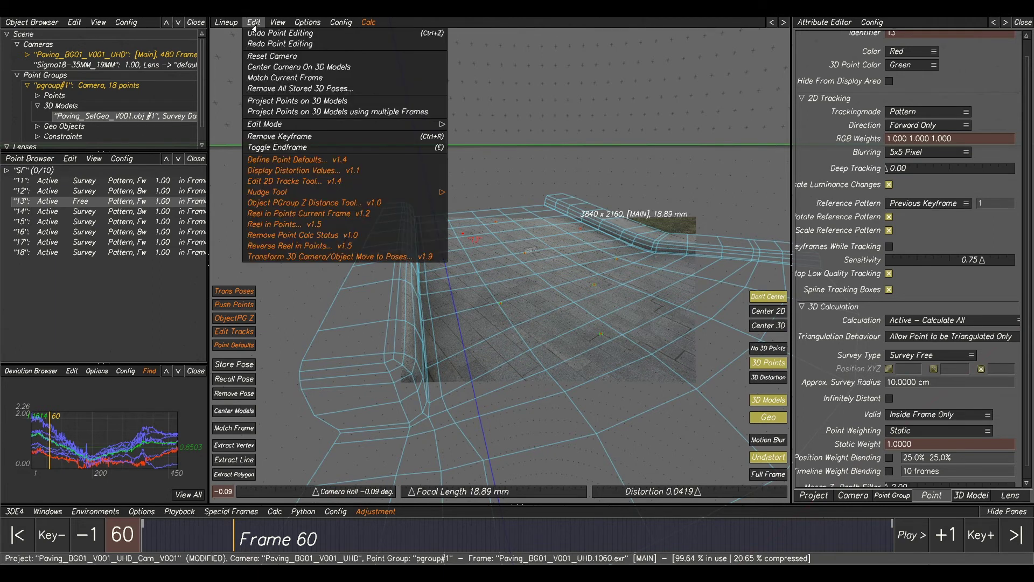
{"action": "left_click", "coordinate": [288, 102]}
{"action": "left_click", "coordinate": [650, 310]}
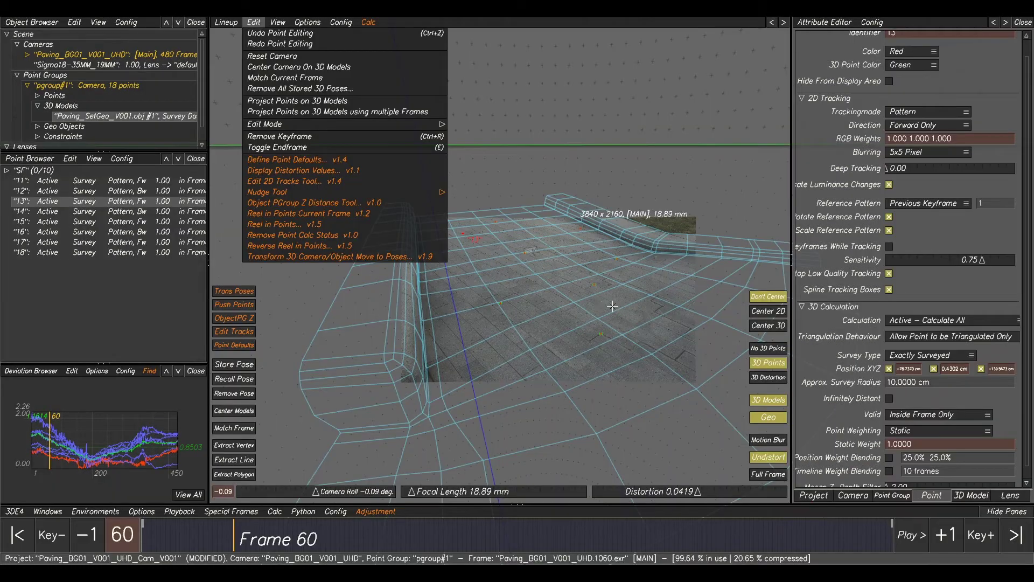
{"action": "left_click", "coordinate": [395, 272]}
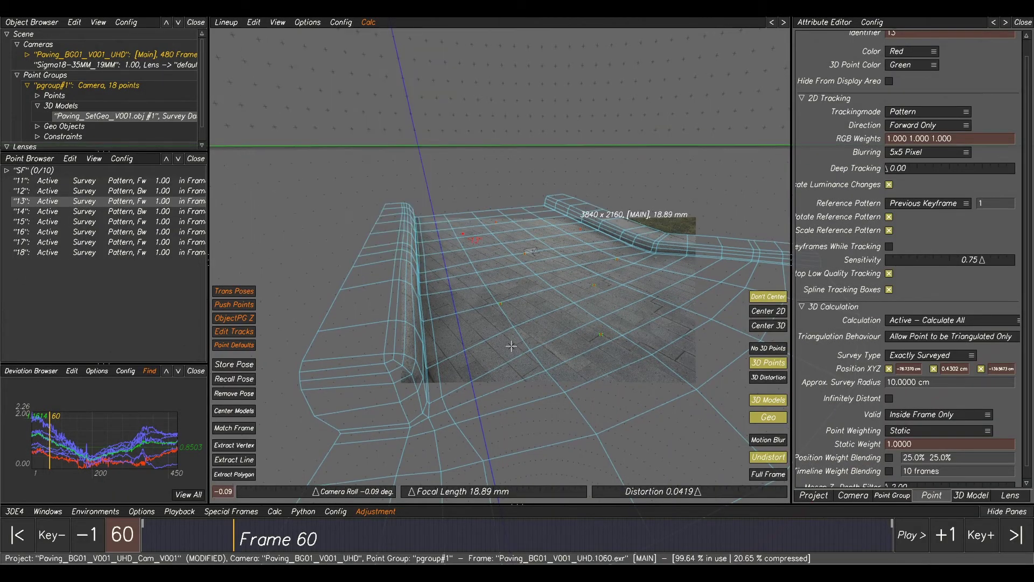
{"action": "key", "text": "alt+c"}
{"action": "left_click", "coordinate": [665, 473]}
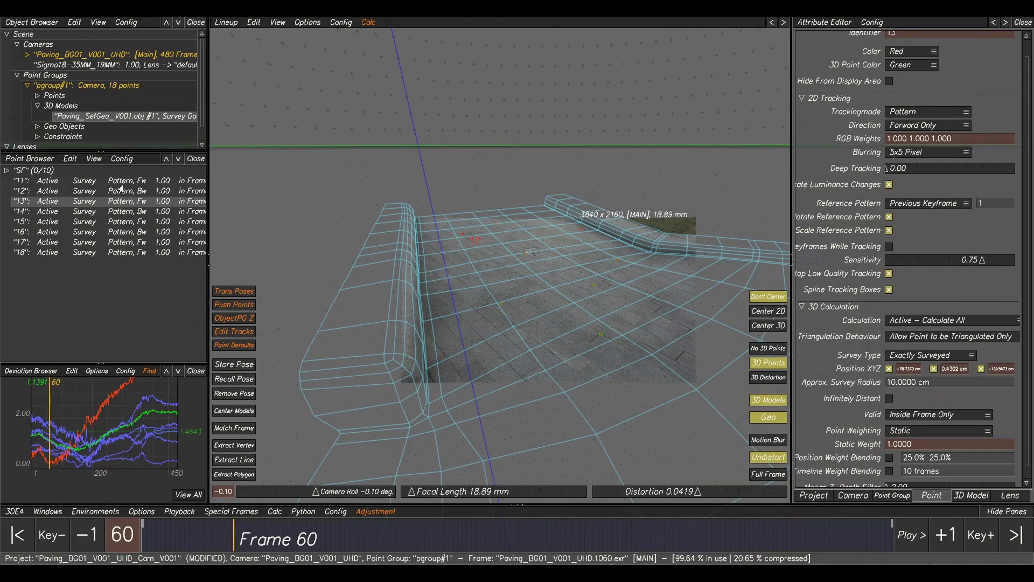
- Set point 13 to Approximately Surveyed, recalculate all and use the result
{"action": "scroll", "coordinate": [474, 230], "scroll_direction": "up", "scroll_amount": 2}
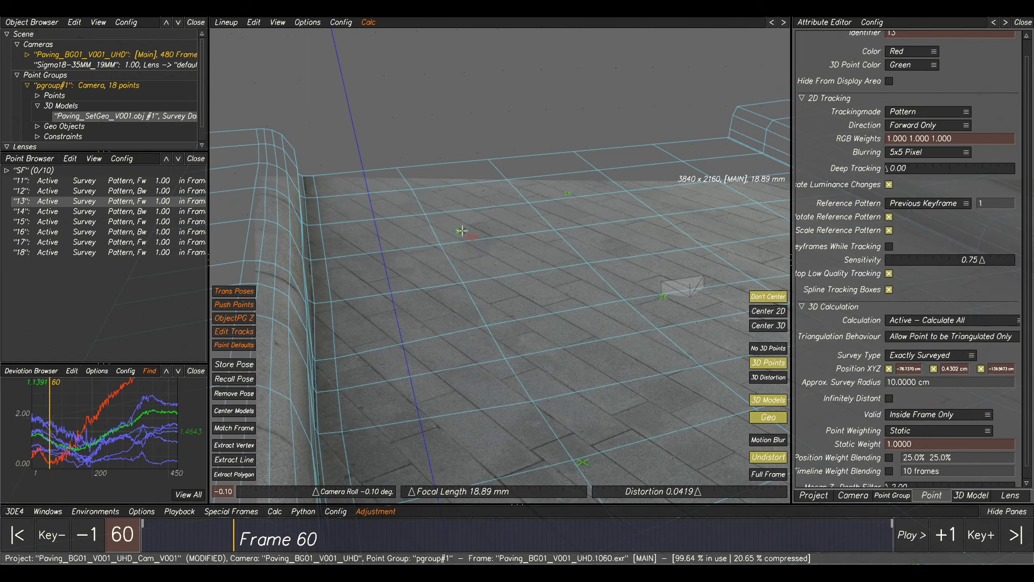
{"action": "scroll", "coordinate": [459, 235], "scroll_direction": "up", "scroll_amount": 2}
{"action": "scroll", "coordinate": [459, 234], "scroll_direction": "down", "scroll_amount": 2}
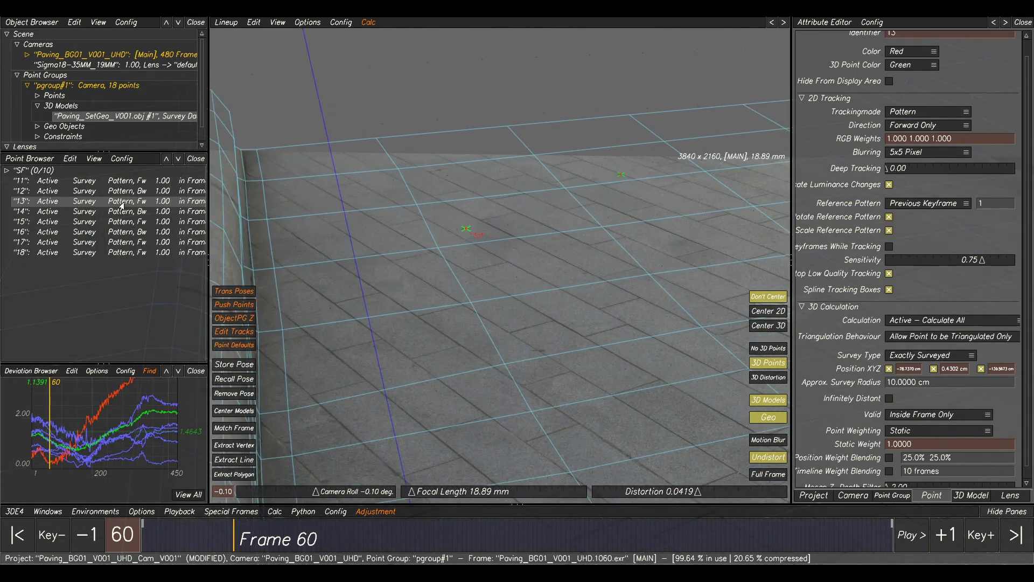
{"action": "right_click", "coordinate": [82, 205]}
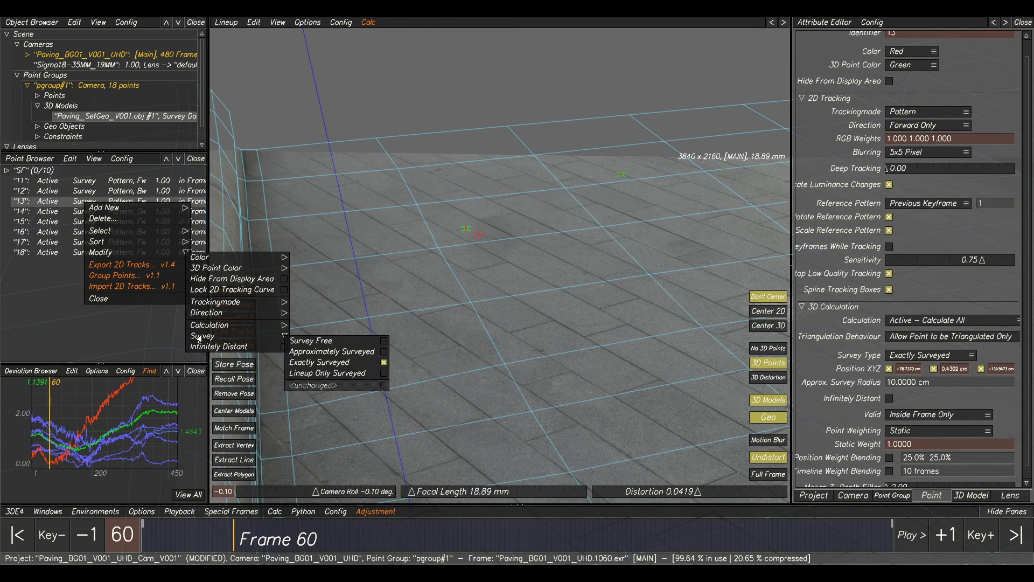
{"action": "left_click", "coordinate": [311, 352]}
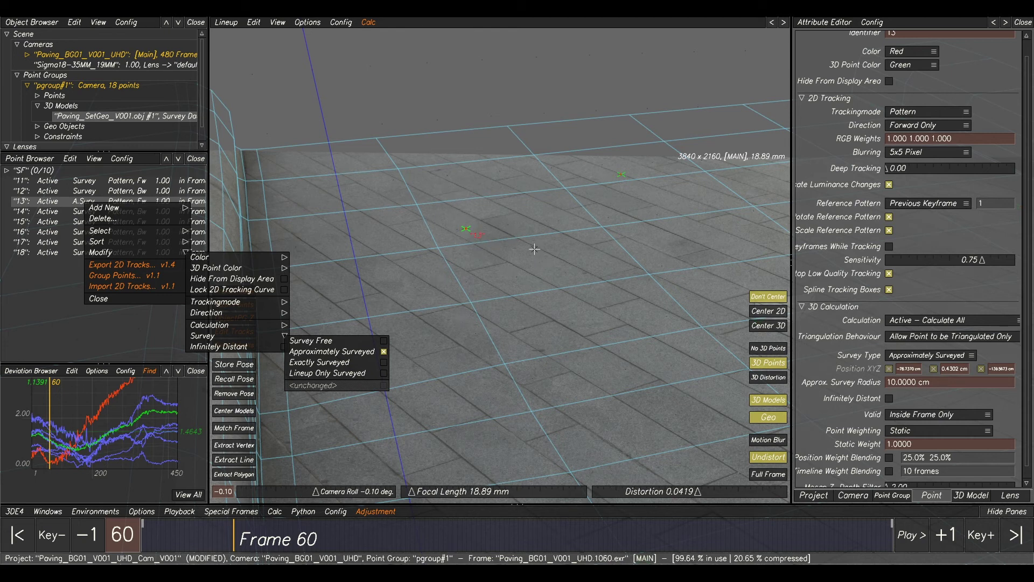
{"action": "left_click", "coordinate": [549, 265]}
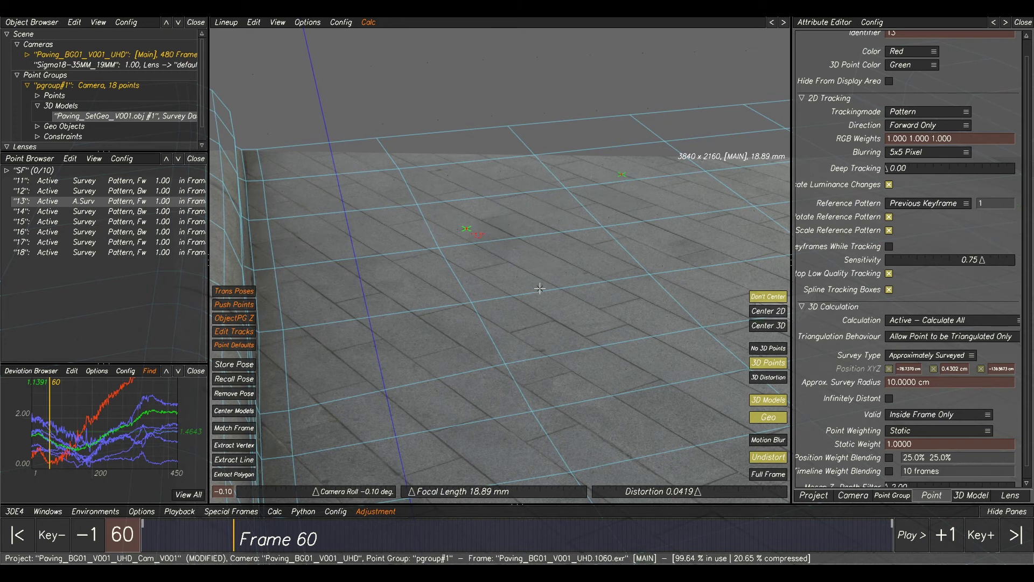
{"action": "key", "text": "alt+c"}
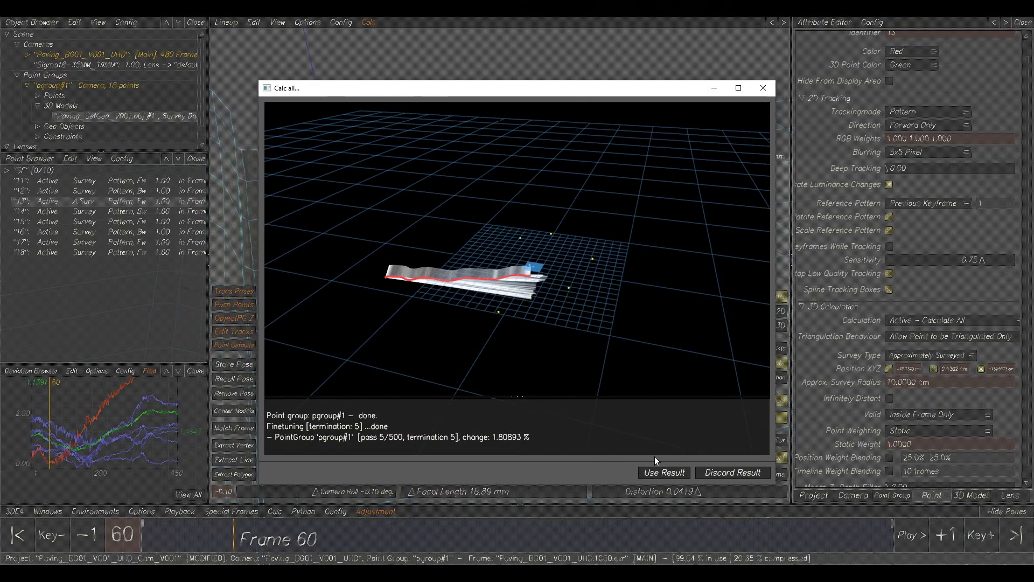
{"action": "left_click", "coordinate": [662, 472]}
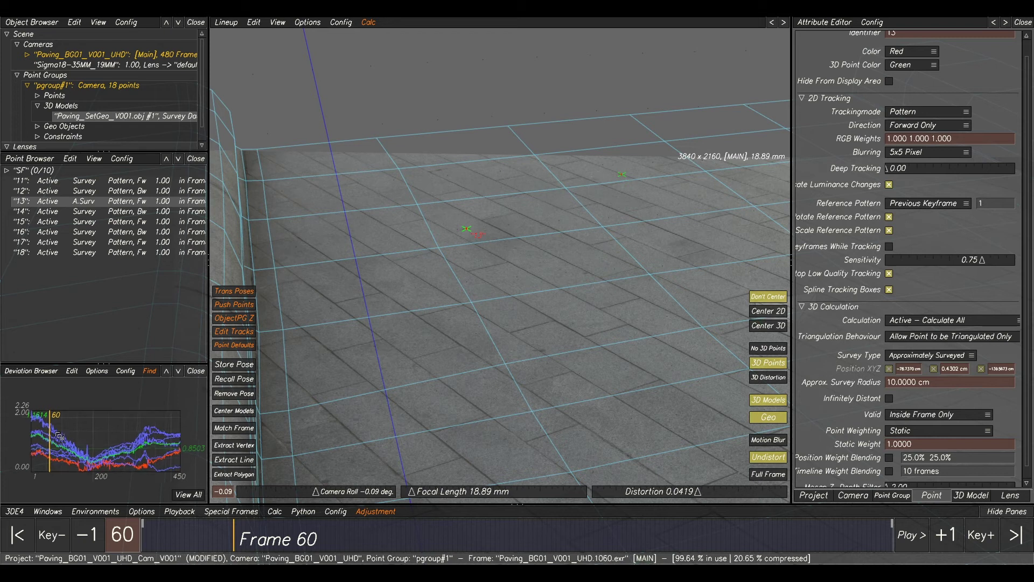
- Clear the previous parameter adjustment, rerun the default lens's focal length adjustment with a Fine range and Adaptive method, and transfer the best parameters
{"action": "scroll", "coordinate": [59, 436], "scroll_direction": "up", "scroll_amount": 3}
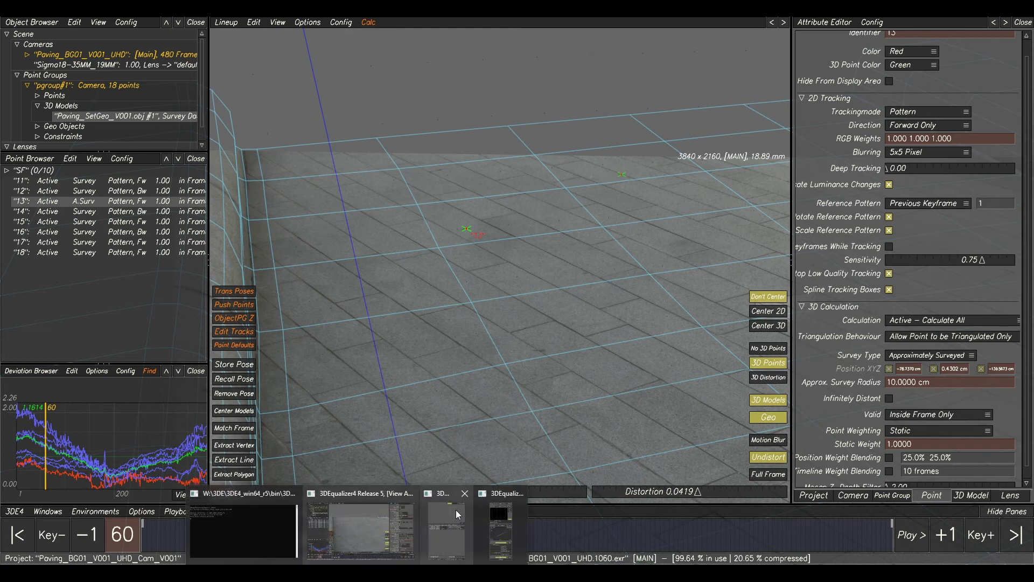
{"action": "left_click", "coordinate": [443, 524]}
{"action": "left_click", "coordinate": [394, 226]}
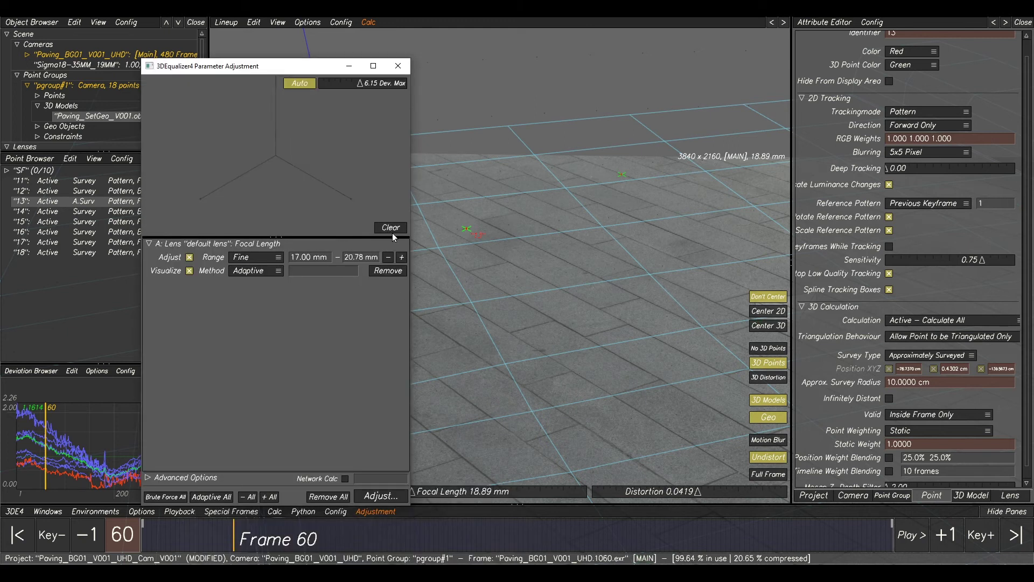
{"action": "left_click", "coordinate": [380, 496]}
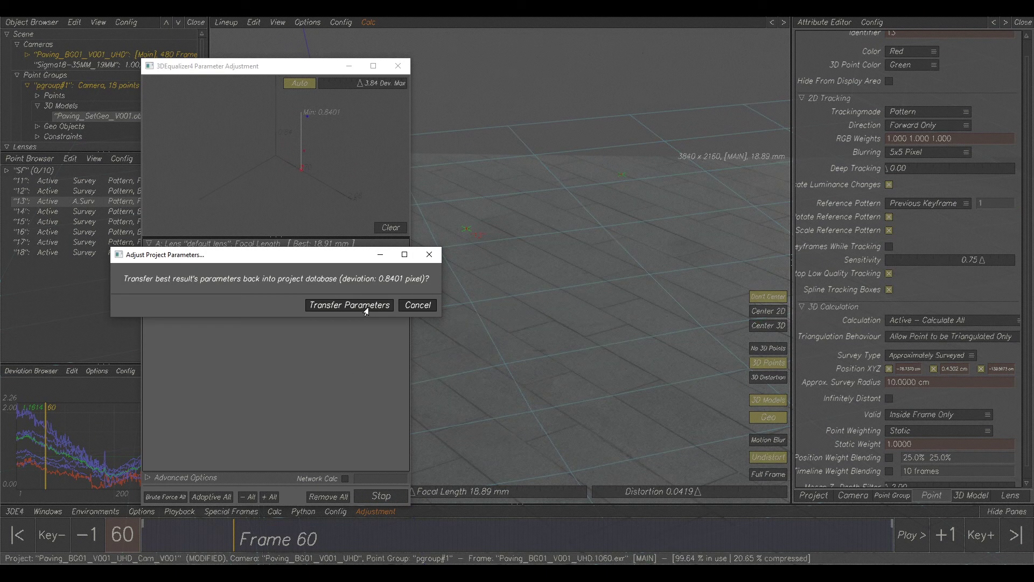
{"action": "left_click", "coordinate": [365, 310]}
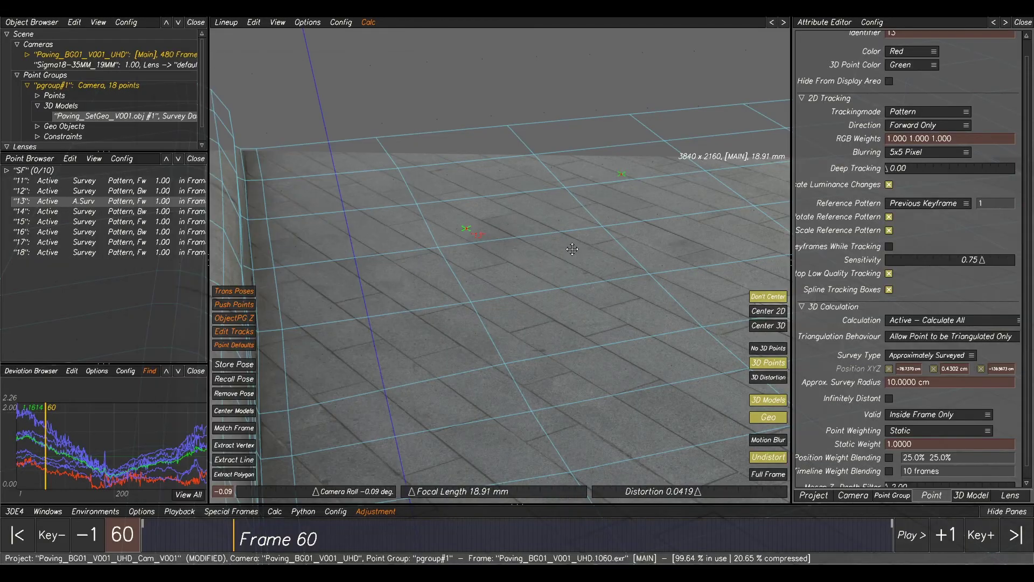
- Recalculate all with the adjusted focal length, use the result and inspect the deviation curves over the full frame range
{"action": "key", "text": "alt+c"}
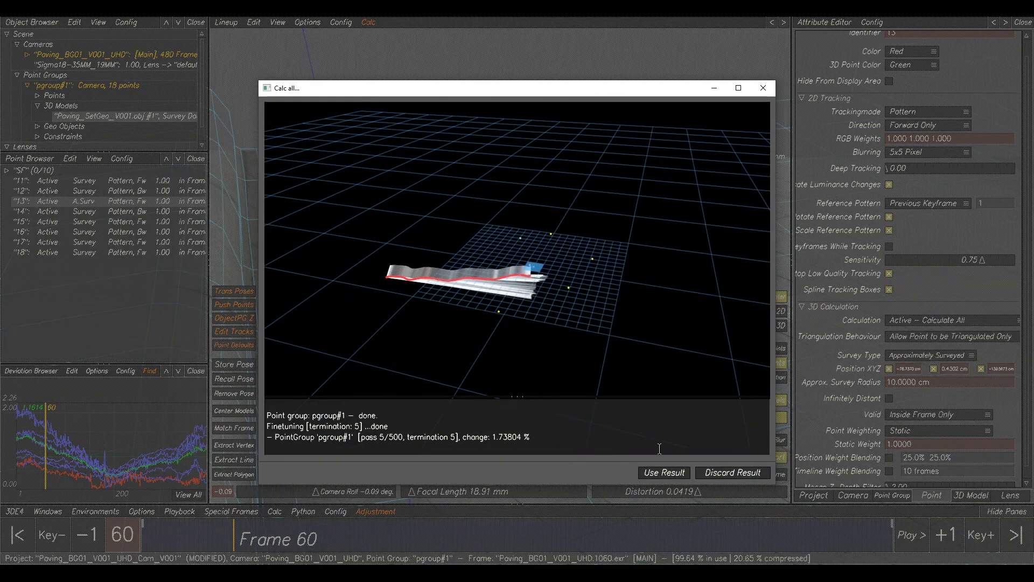
{"action": "left_click", "coordinate": [665, 472]}
{"action": "scroll", "coordinate": [143, 477], "scroll_direction": "down", "scroll_amount": 5}
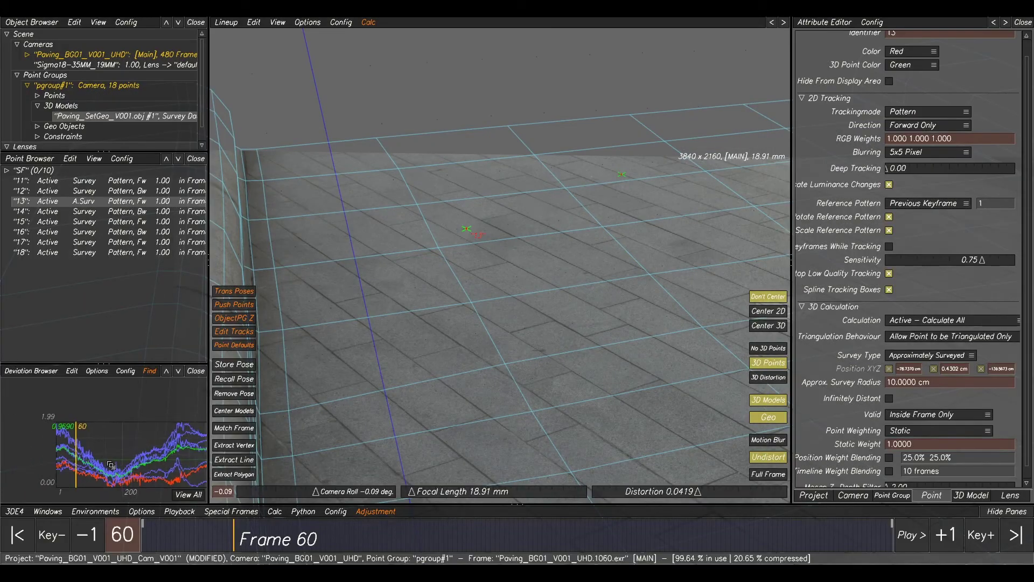
{"action": "scroll", "coordinate": [112, 469], "scroll_direction": "up", "scroll_amount": 2}
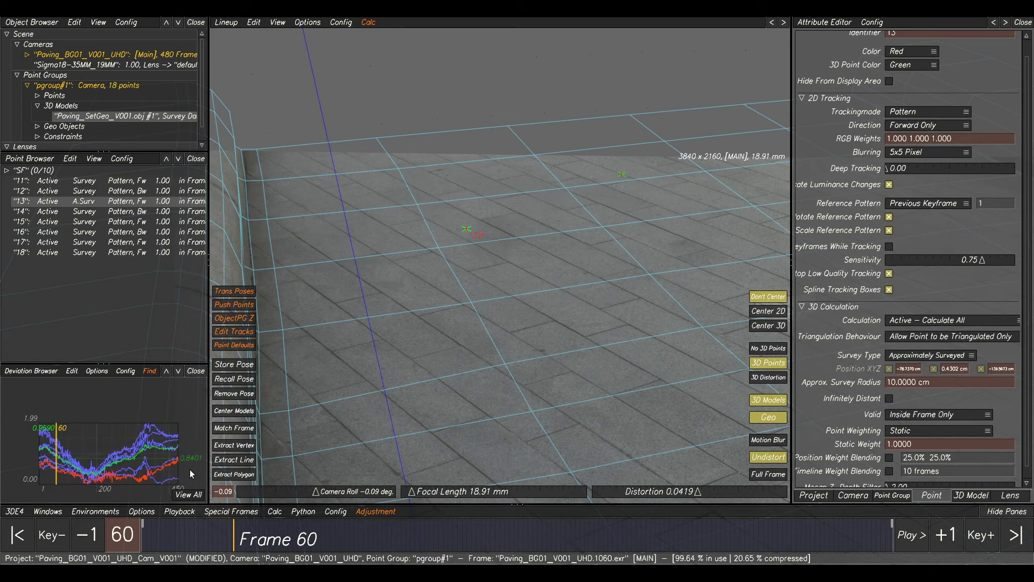
{"action": "scroll", "coordinate": [192, 466], "scroll_direction": "up", "scroll_amount": 1}
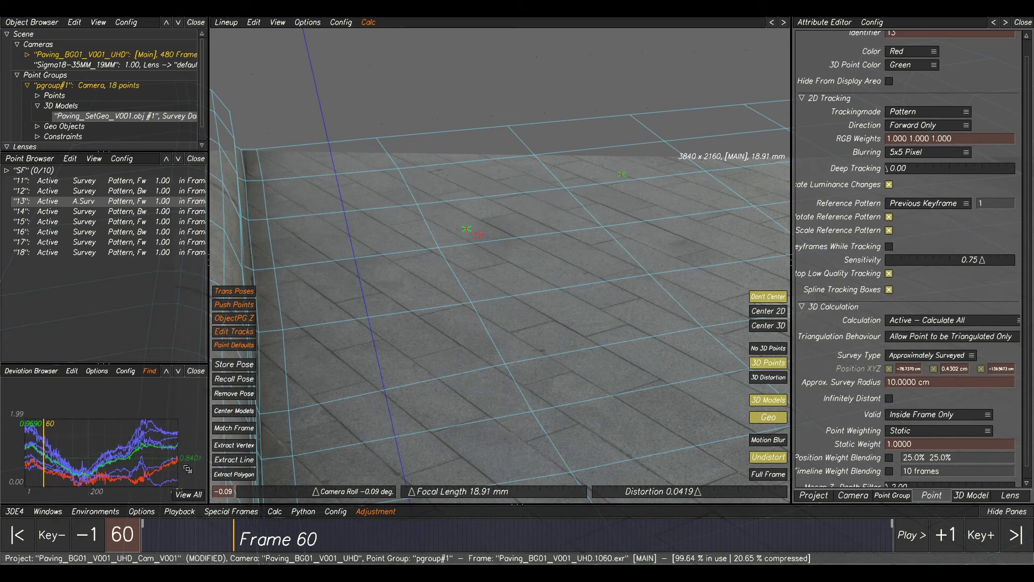
- Select point 15, whose deviation curve peaks highest near the shot's end, set it to Survey Free, recalculate all and use the result
{"action": "left_click", "coordinate": [143, 419]}
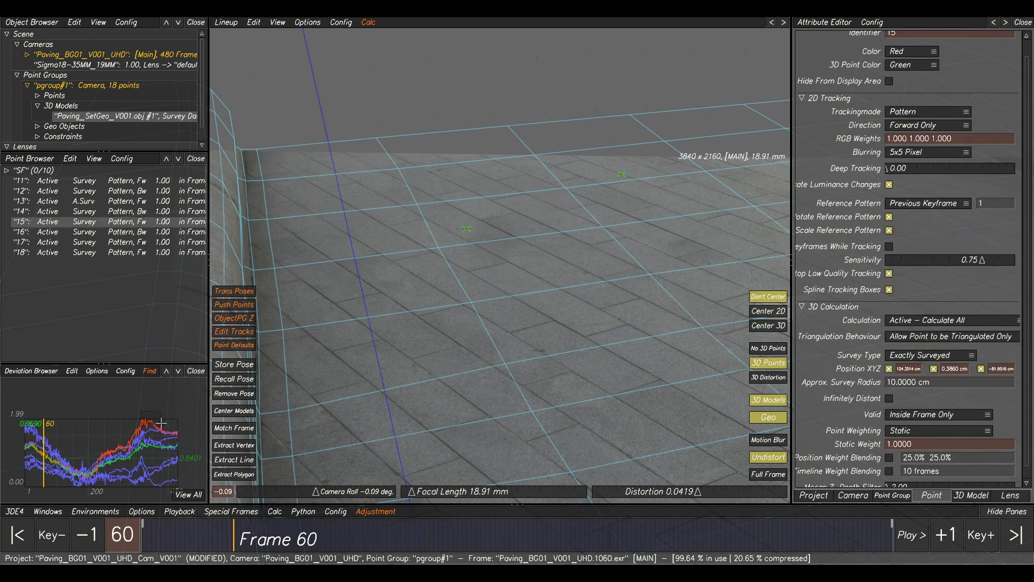
{"action": "scroll", "coordinate": [436, 262], "scroll_direction": "down", "scroll_amount": 4}
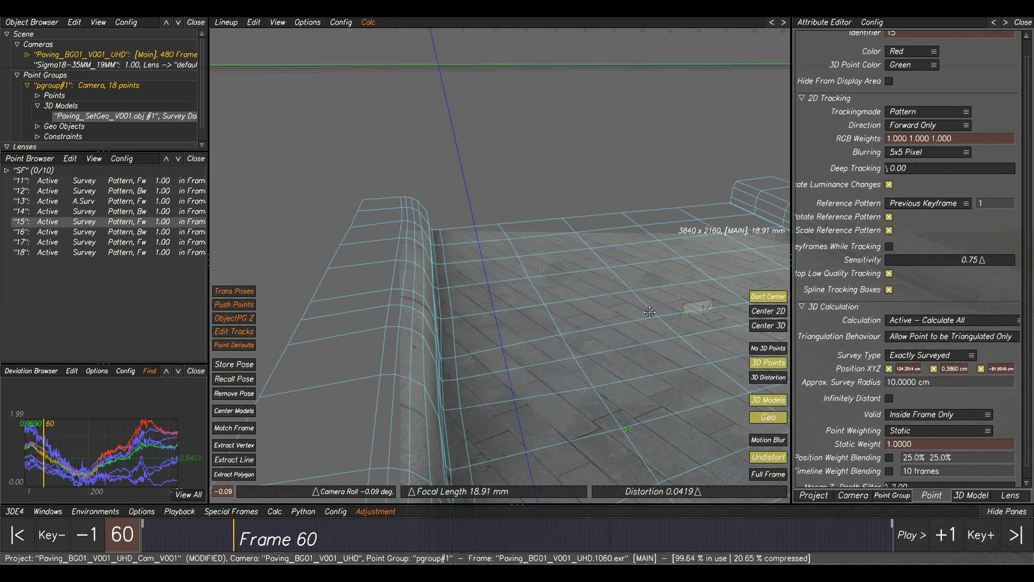
{"action": "scroll", "coordinate": [437, 262], "scroll_direction": "up", "scroll_amount": 5}
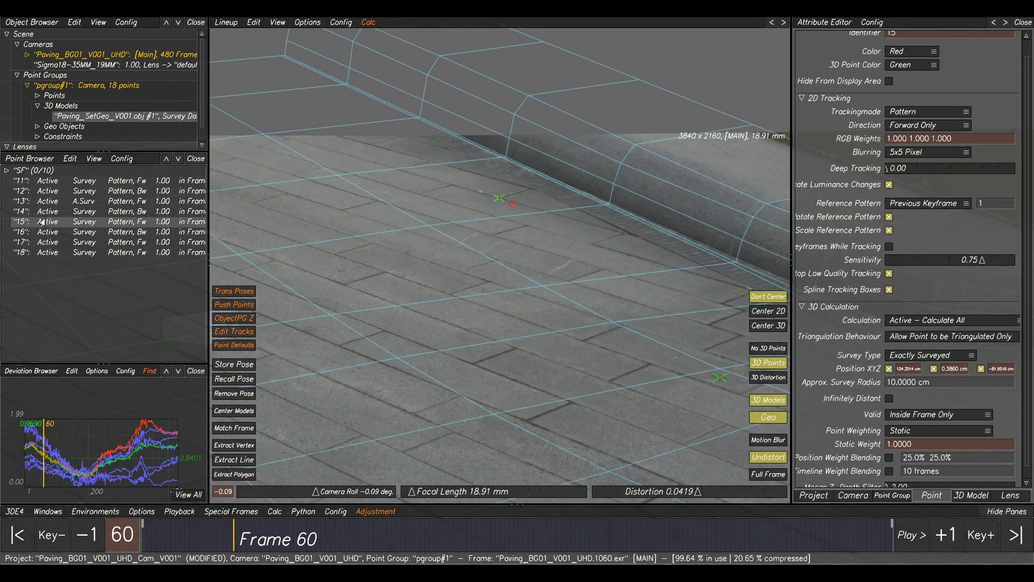
{"action": "right_click", "coordinate": [72, 227]}
{"action": "left_click", "coordinate": [299, 362]}
{"action": "key", "text": "alt+c"}
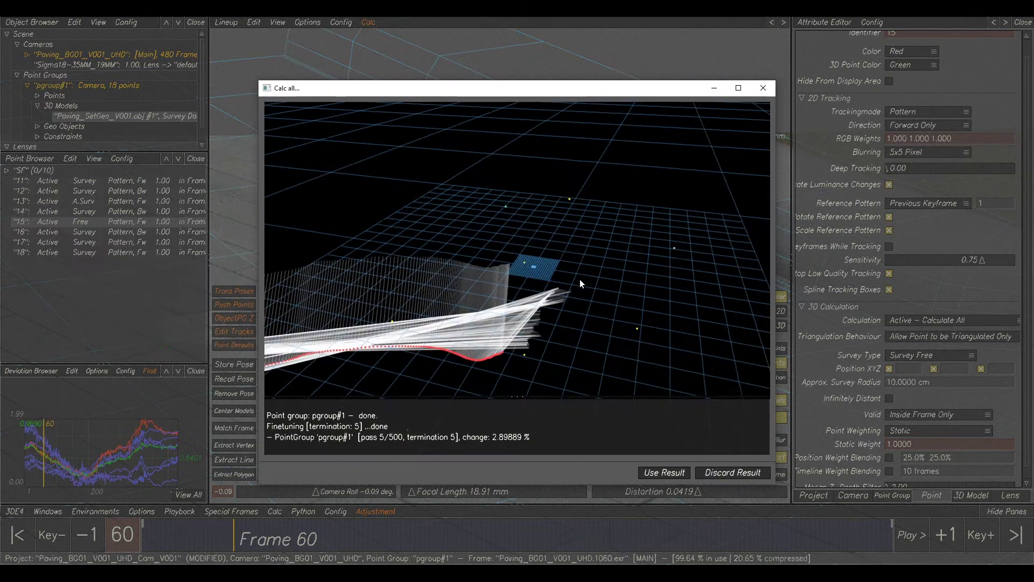
{"action": "left_click", "coordinate": [666, 472]}
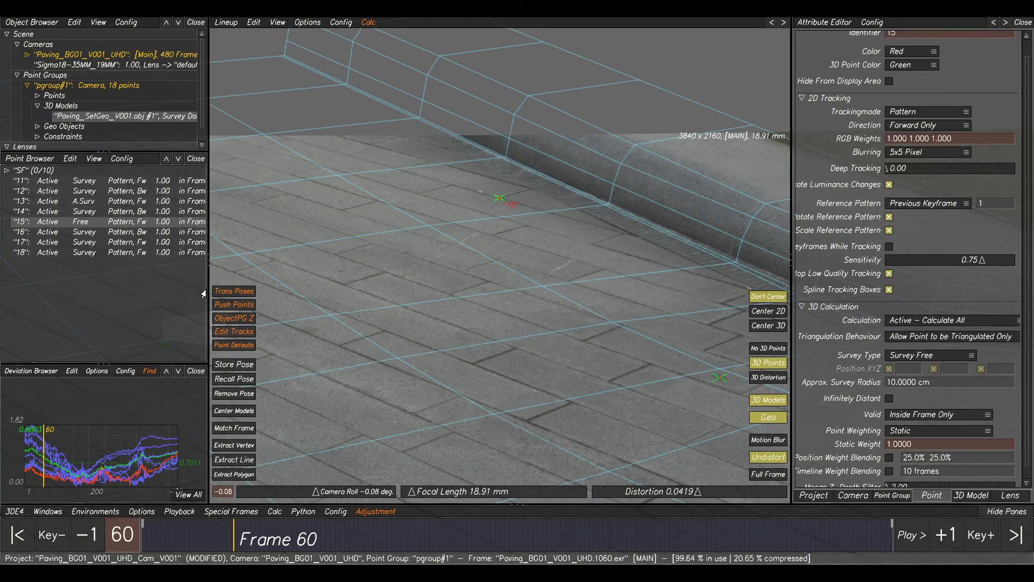
- Project point 15 onto the 3D models at frame 60
{"action": "left_click", "coordinate": [253, 23]}
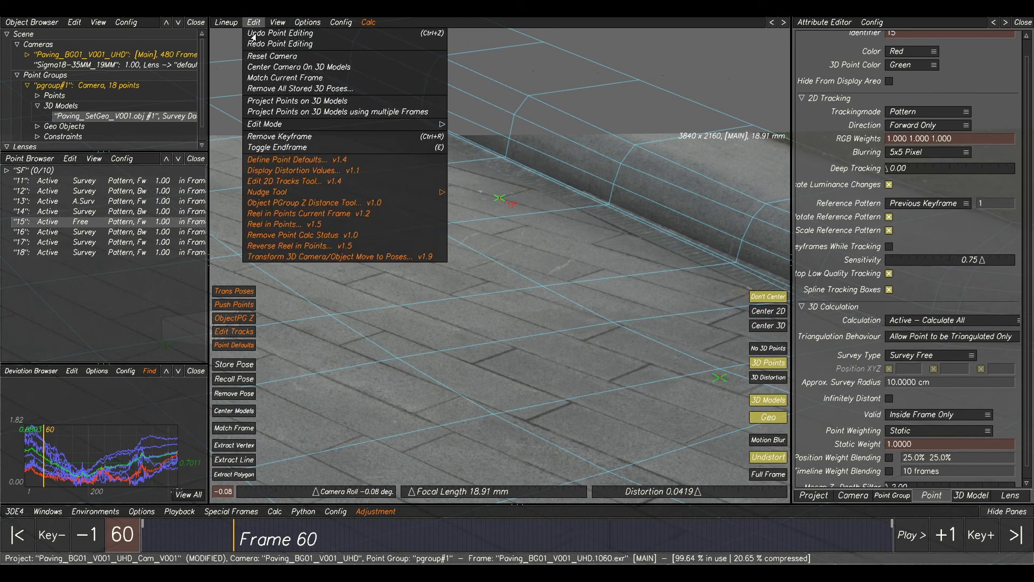
{"action": "left_click", "coordinate": [286, 102]}
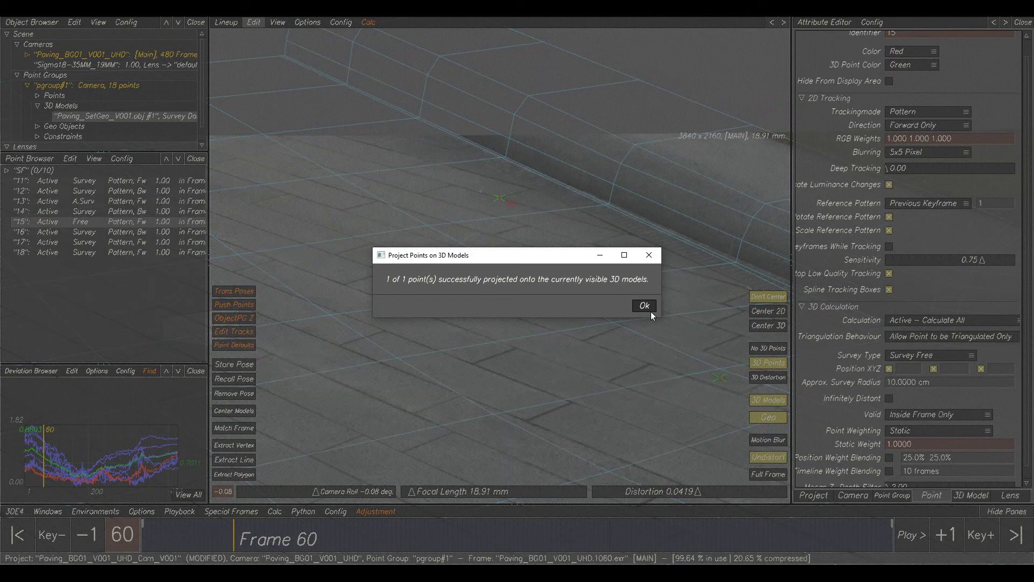
{"action": "left_click", "coordinate": [650, 309]}
- Set point 15 to Approximately Surveyed, recalculate all and use the result
{"action": "right_click", "coordinate": [115, 228]}
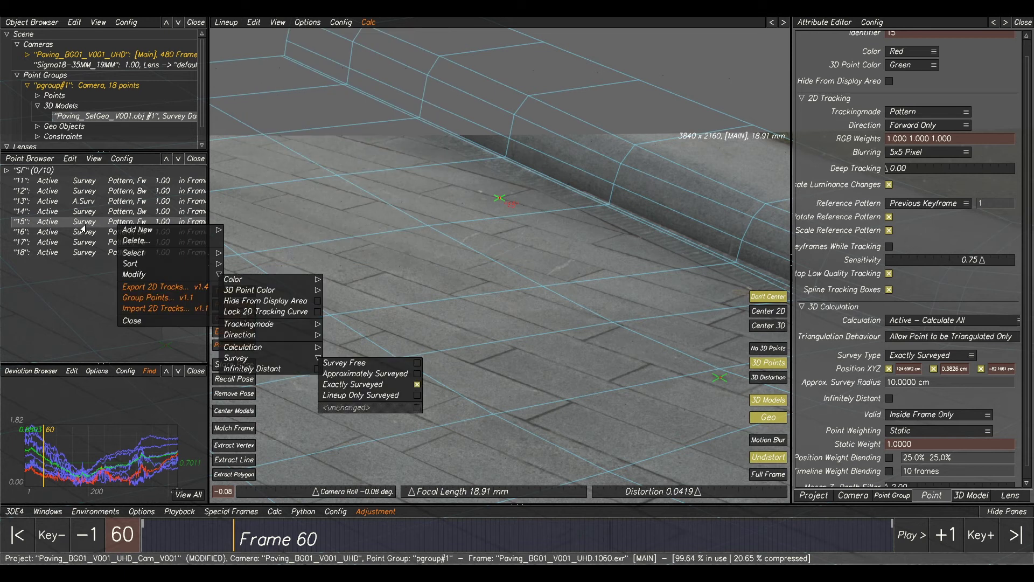
{"action": "left_click", "coordinate": [355, 373]}
{"action": "left_click", "coordinate": [524, 303]}
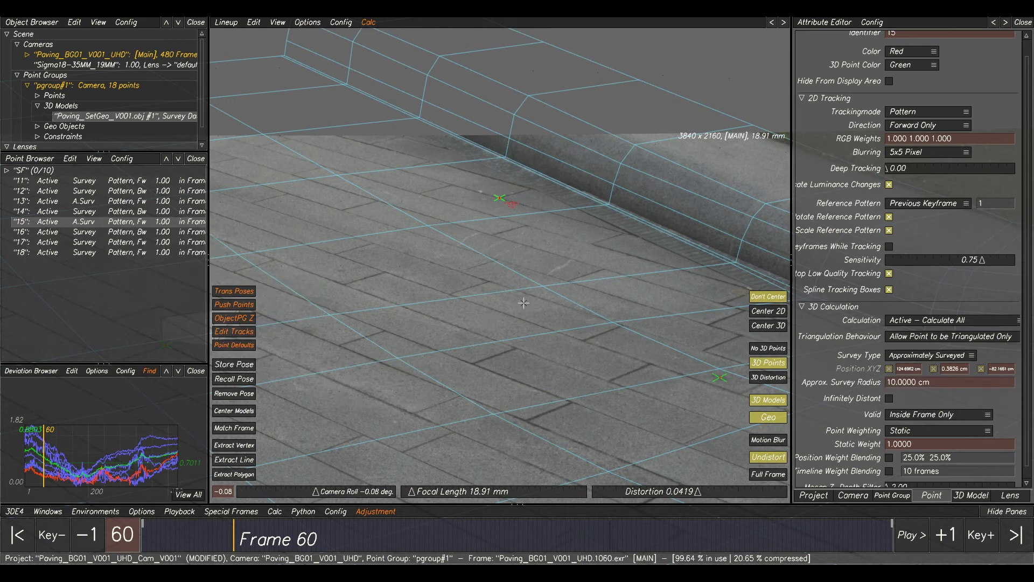
{"action": "key", "text": "alt+c"}
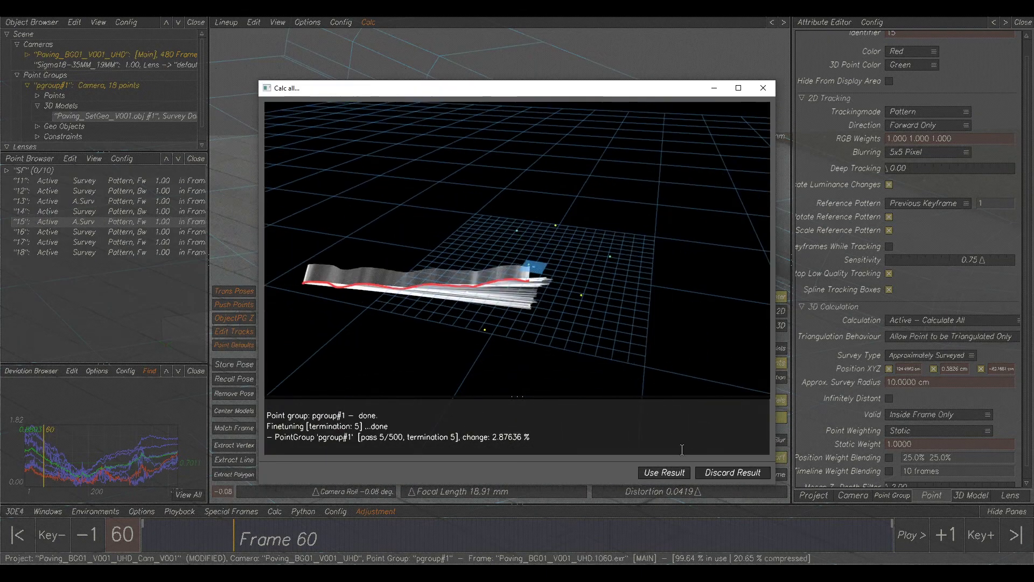
{"action": "left_click", "coordinate": [664, 472]}
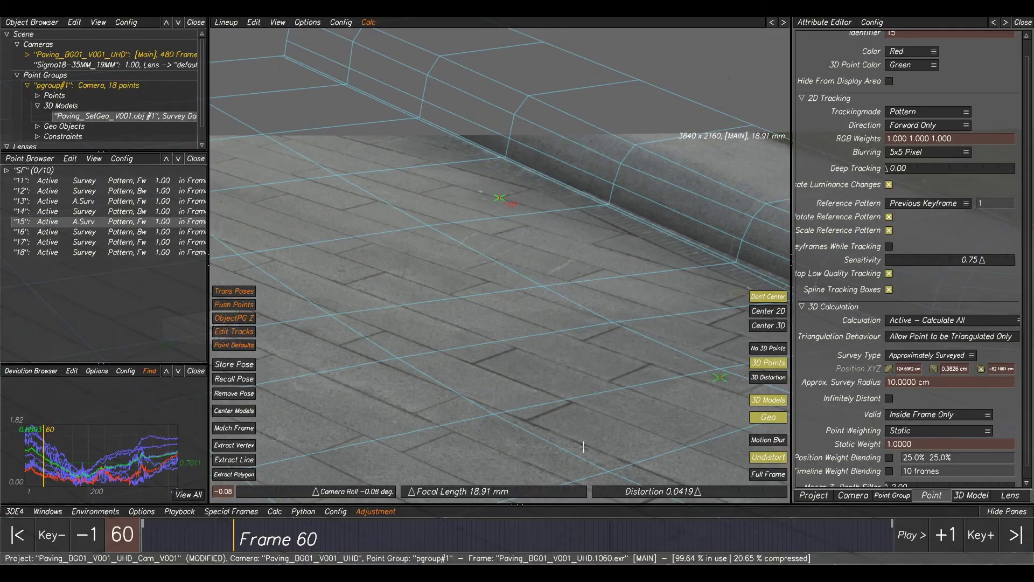
- Compare the high deviation curves of points 17 and 12 and locate both points on the paving in the lineup
{"action": "left_click", "coordinate": [155, 439]}
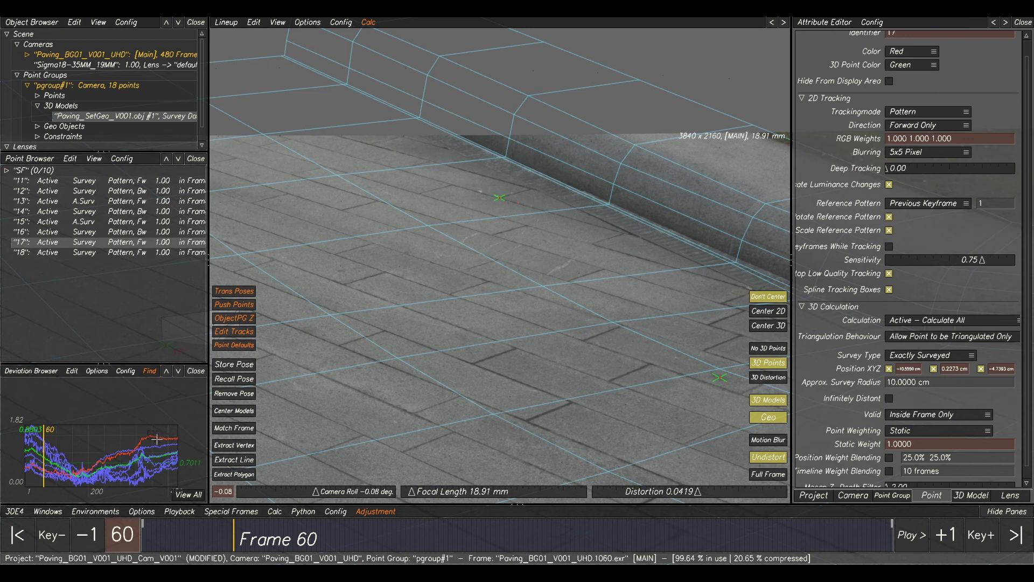
{"action": "left_click", "coordinate": [160, 444], "text": "ctrl"}
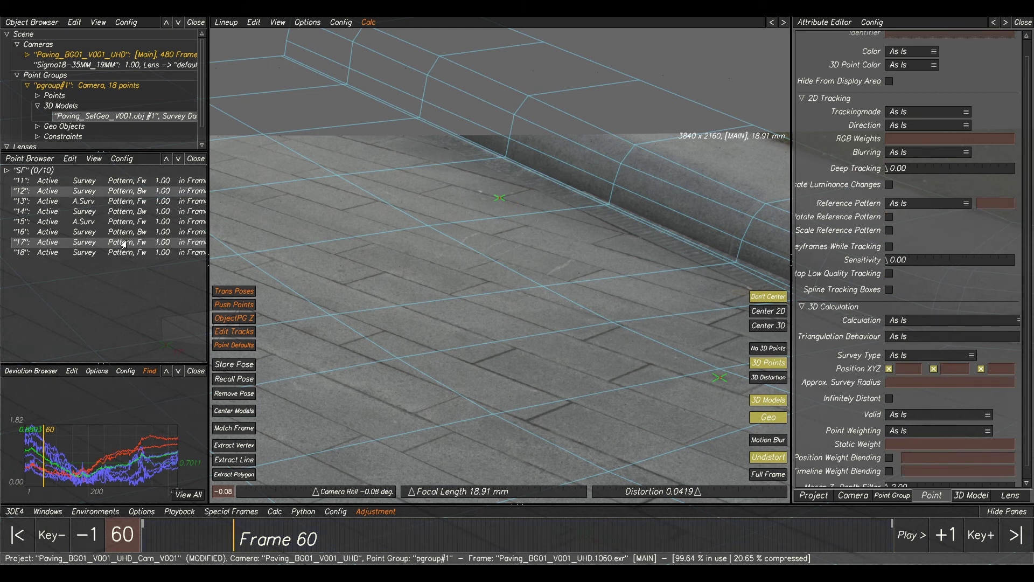
{"action": "right_click_drag", "start_coordinate": [447, 355], "coordinate": [465, 404], "text": "ctrl"}
{"action": "middle_click_drag", "start_coordinate": [465, 404], "coordinate": [496, 248], "text": "ctrl"}
{"action": "right_click_drag", "start_coordinate": [496, 248], "coordinate": [494, 319], "text": "ctrl"}
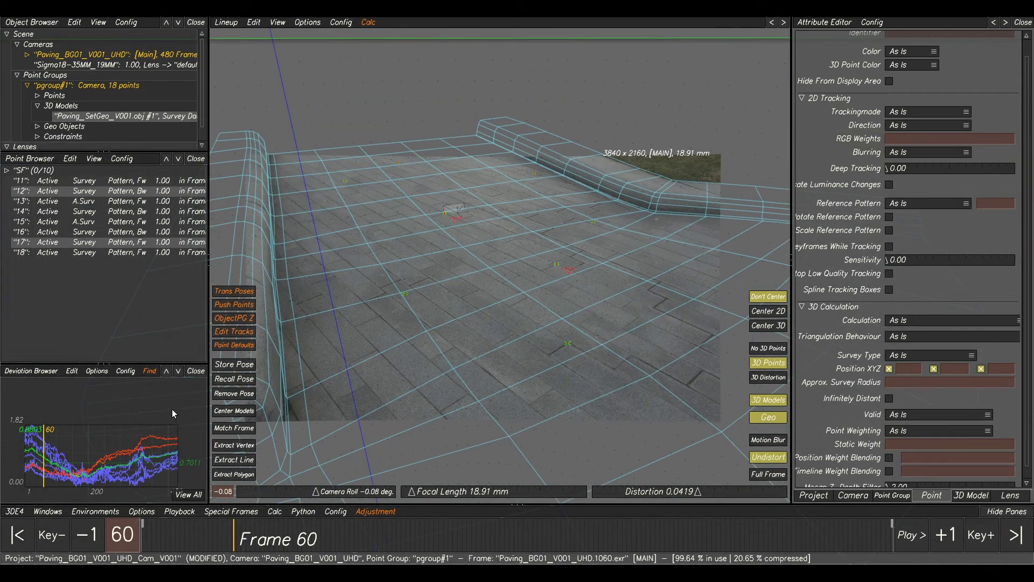
{"action": "left_click", "coordinate": [124, 195]}
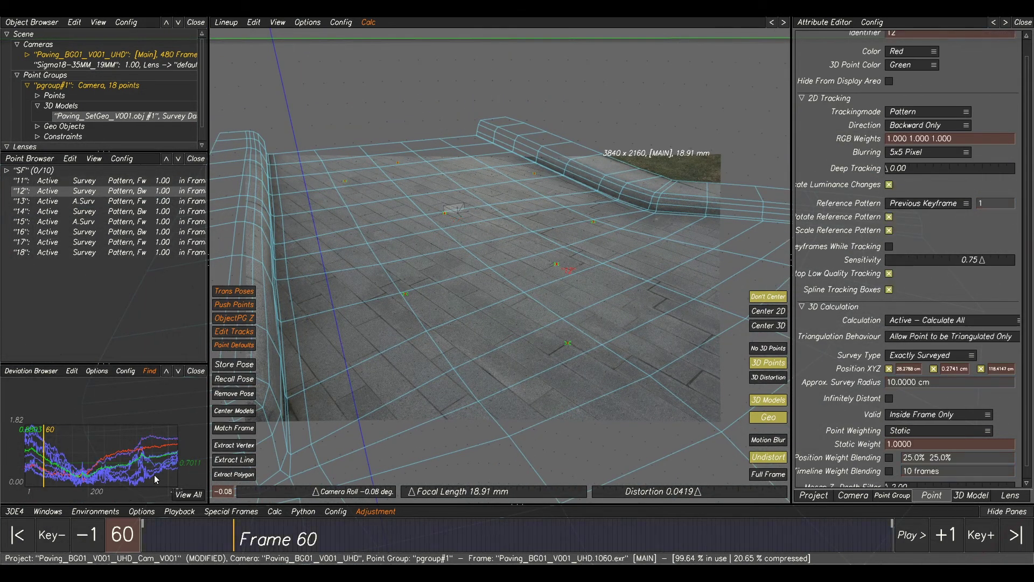
- Set point 17 to Survey Free, recalculate all and use the result
{"action": "left_click", "coordinate": [149, 439]}
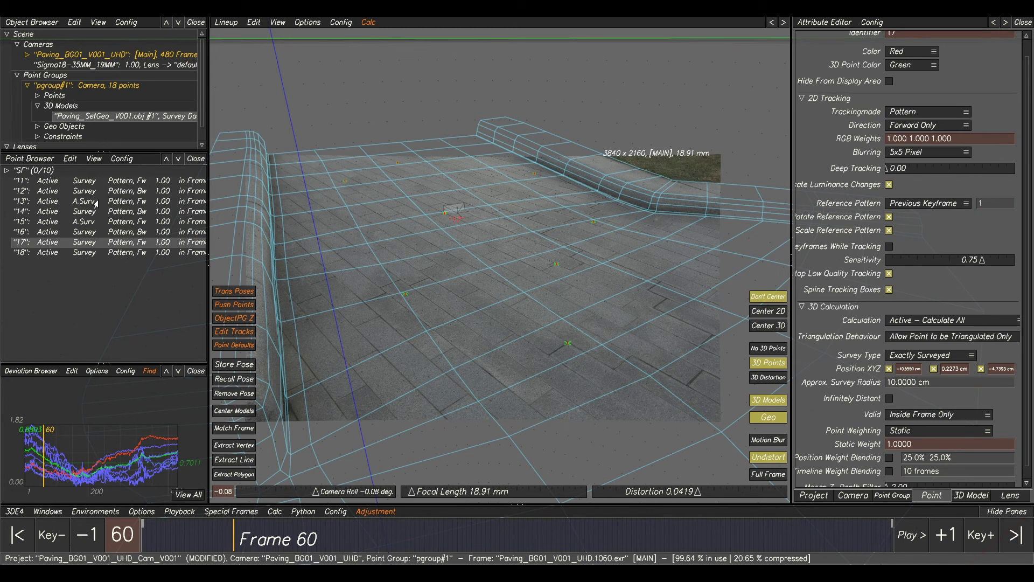
{"action": "right_click", "coordinate": [102, 246]}
{"action": "left_click", "coordinate": [339, 380]}
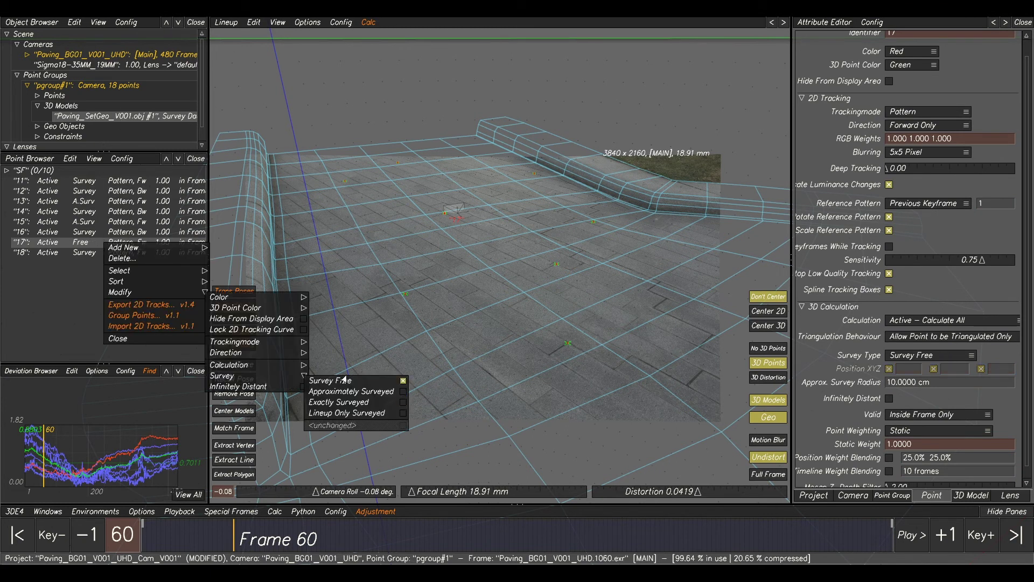
{"action": "key", "text": "alt+c"}
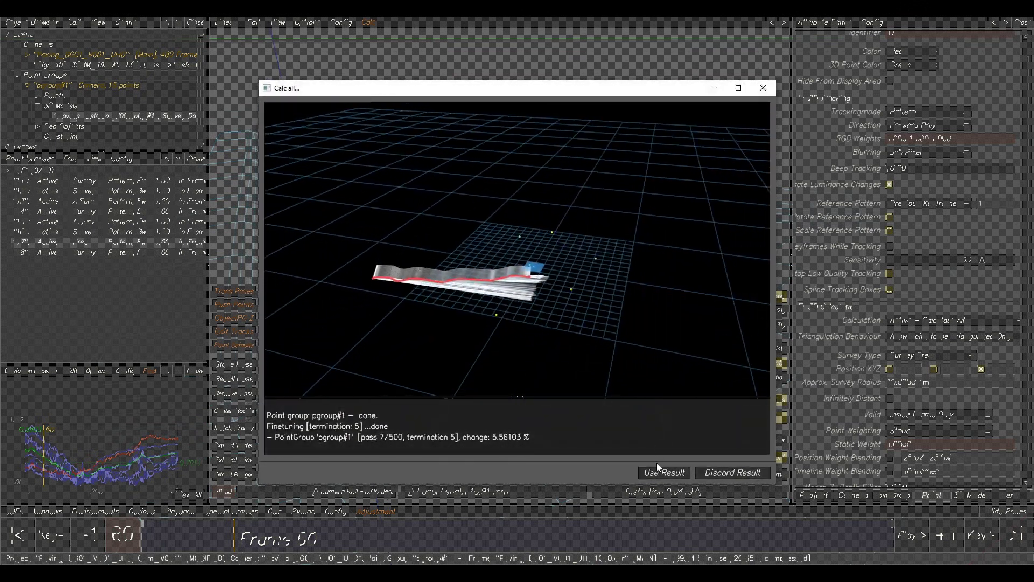
{"action": "left_click", "coordinate": [658, 471]}
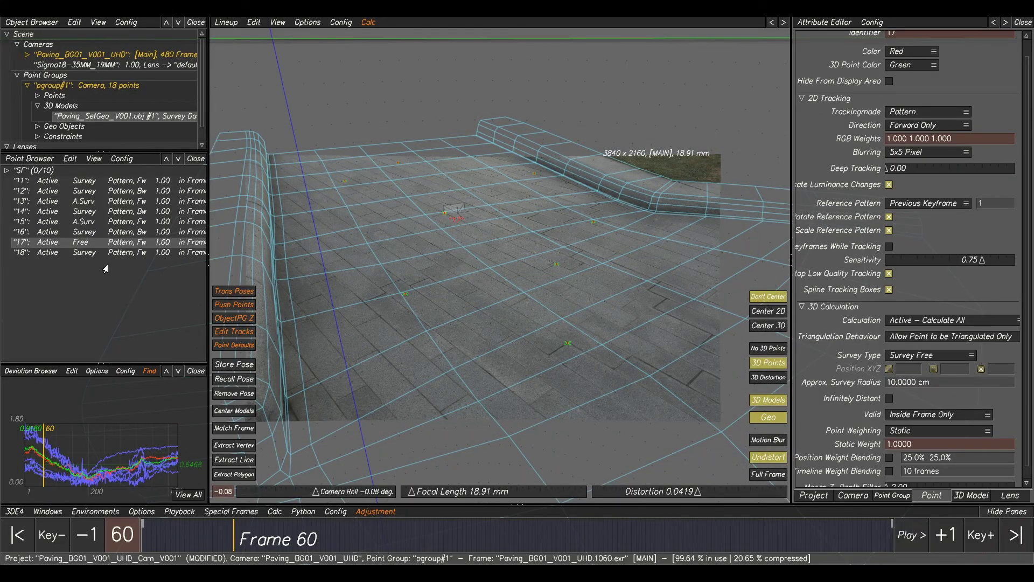
- Project point 17 onto the 3D models at frame 60, recalculate all and use the result
{"action": "left_click", "coordinate": [253, 22]}
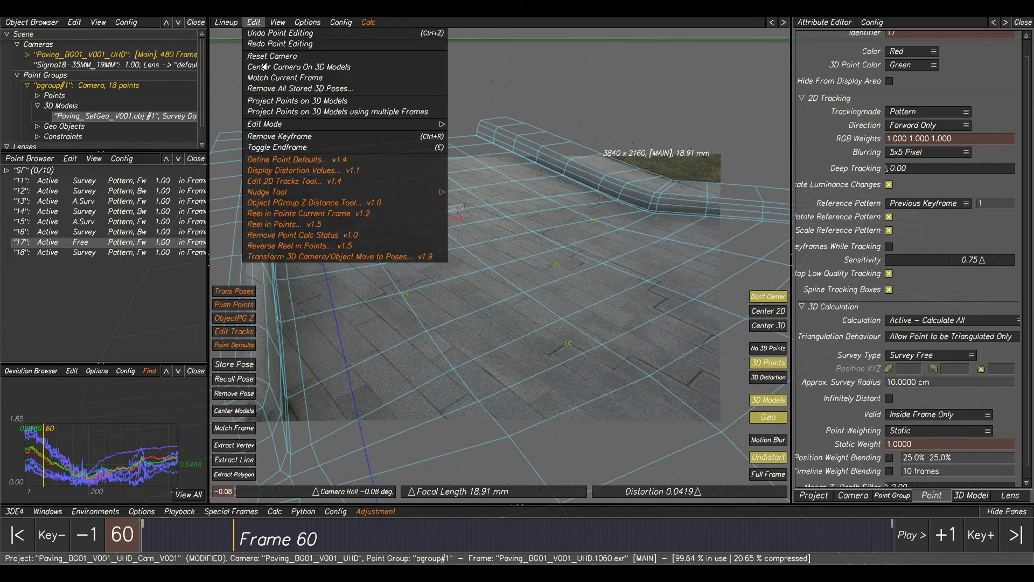
{"action": "left_click", "coordinate": [293, 102]}
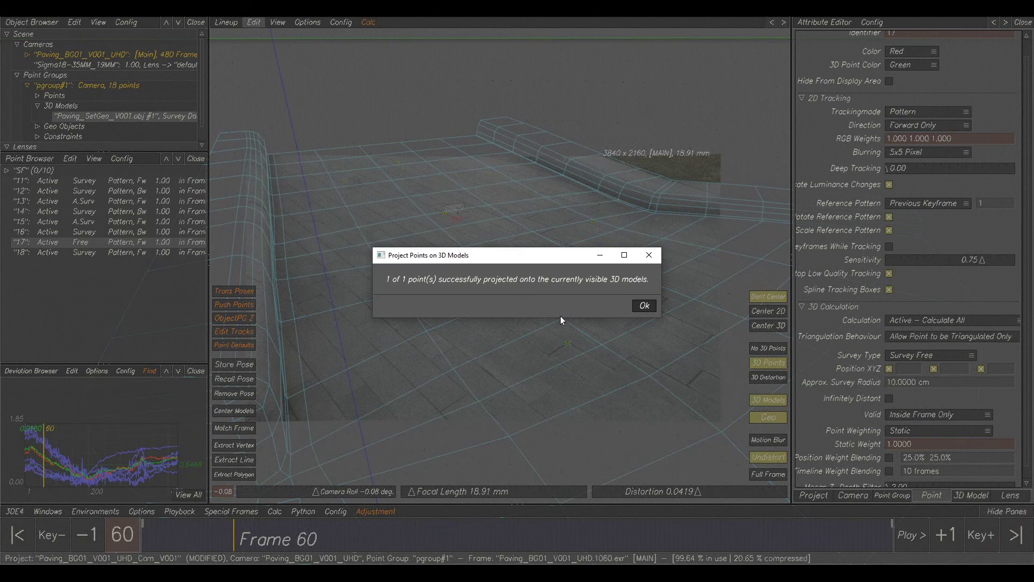
{"action": "left_click", "coordinate": [645, 306]}
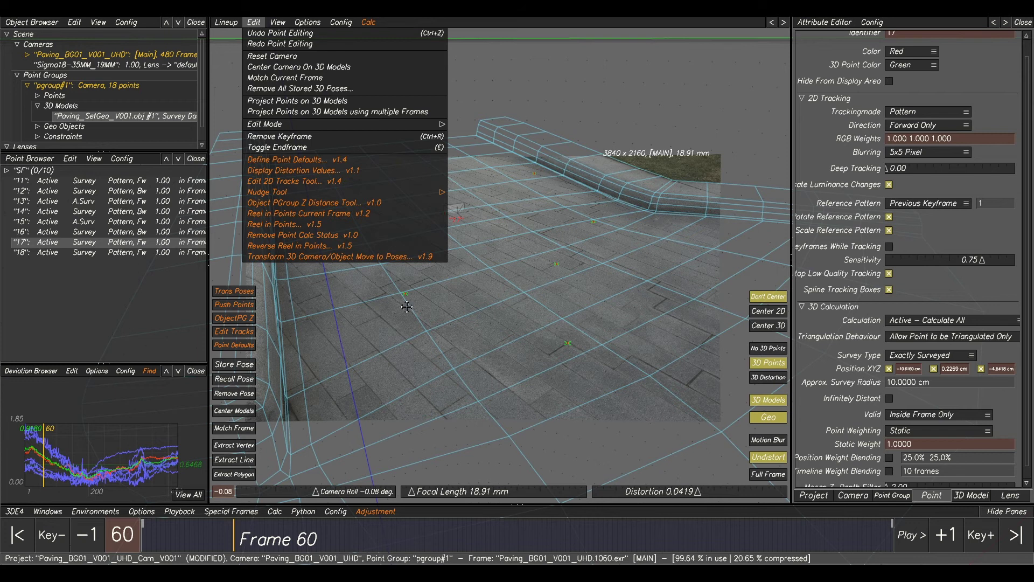
{"action": "left_click", "coordinate": [285, 78]}
{"action": "left_click", "coordinate": [680, 468]}
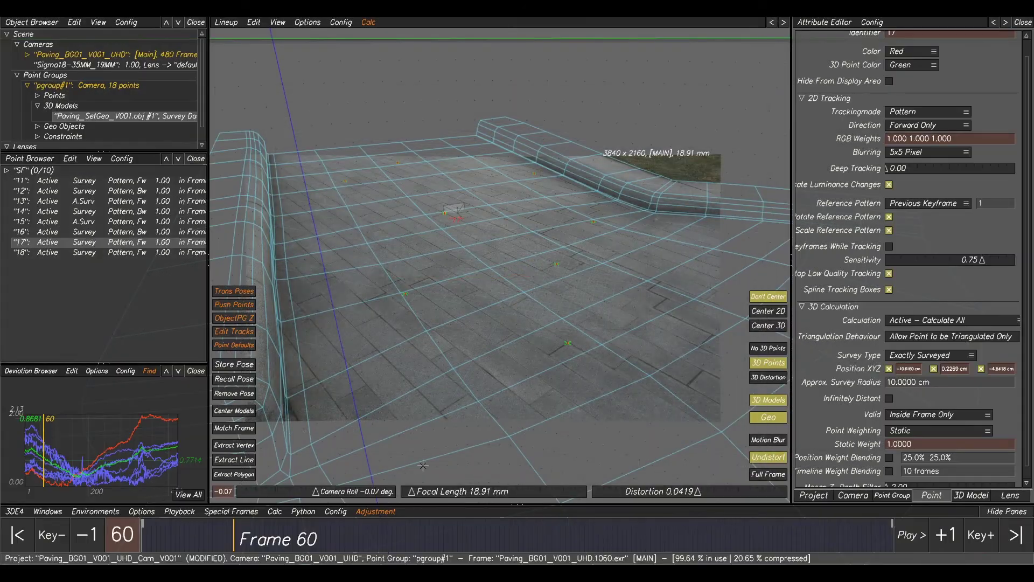
- Set point 17 to Approximately Surveyed, recalculate all and use the result
{"action": "right_click", "coordinate": [94, 245]}
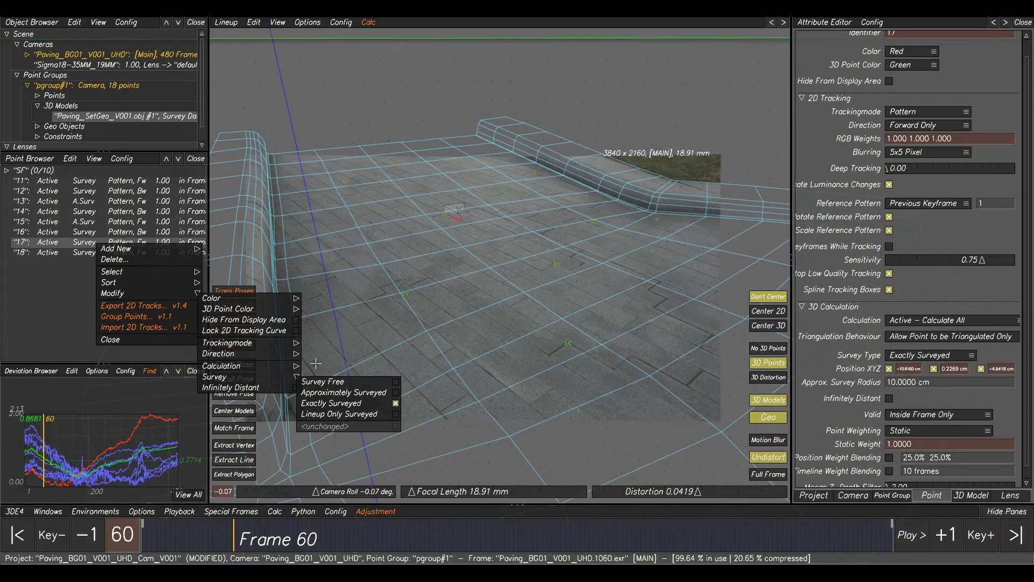
{"action": "left_click", "coordinate": [343, 392]}
{"action": "key", "text": "alt+c"}
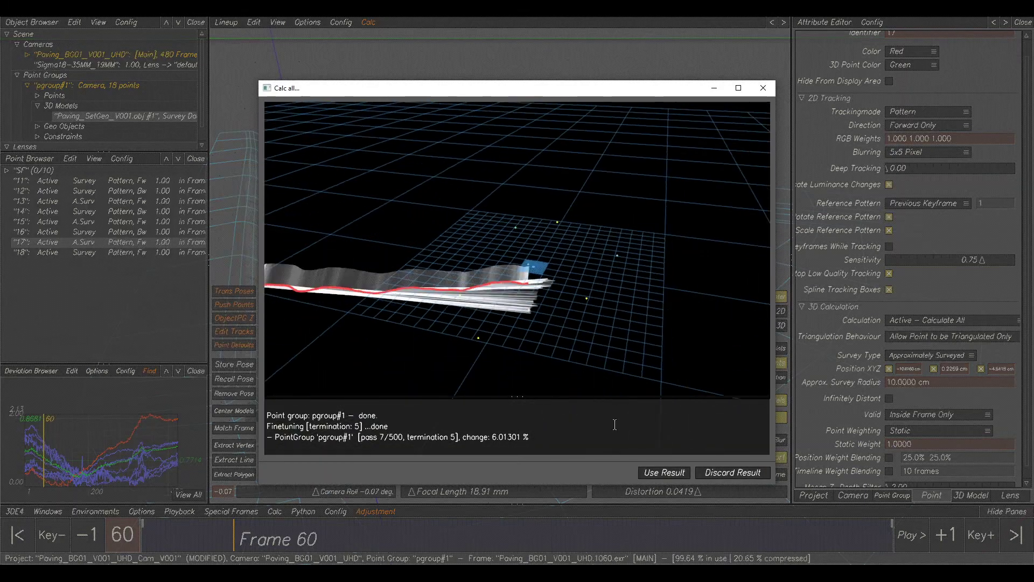
{"action": "key", "text": "Return"}
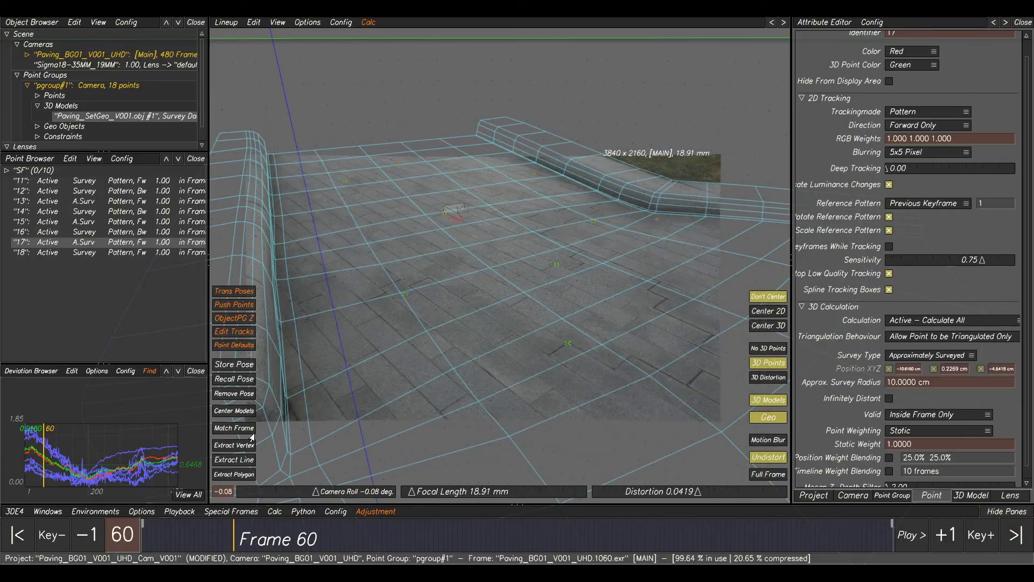
- Pick point 18 from the high deviation curves, set it to Survey Free, recalculate all and use the result
{"action": "left_click", "coordinate": [28, 439]}
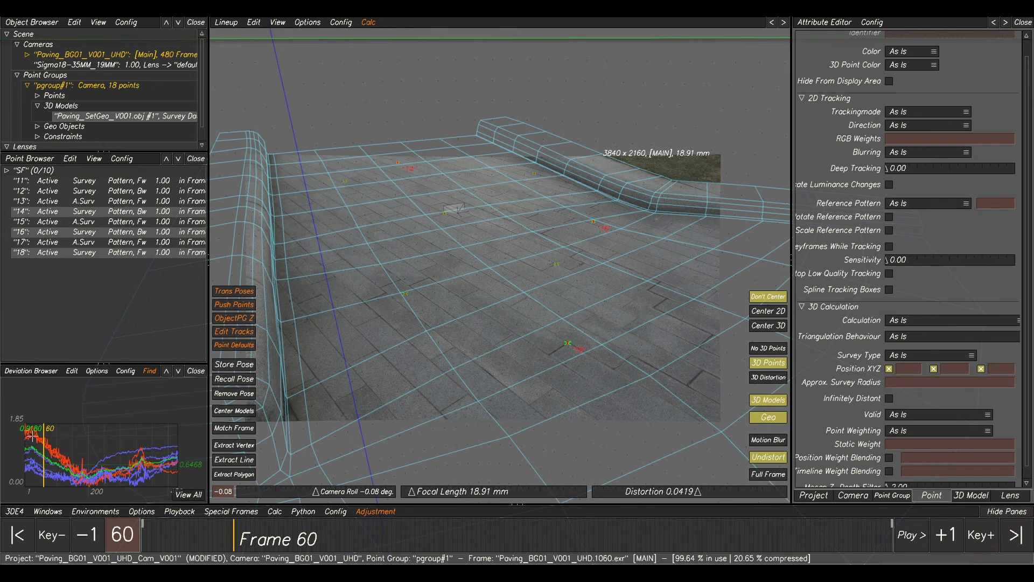
{"action": "middle_click_drag", "start_coordinate": [585, 362], "coordinate": [592, 357]}
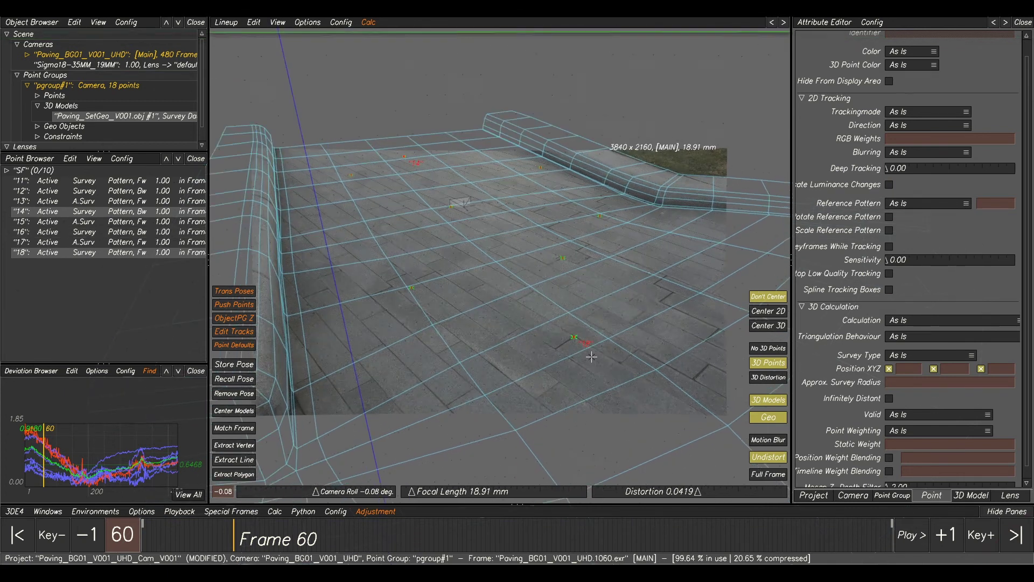
{"action": "scroll", "coordinate": [592, 357], "scroll_direction": "up", "scroll_amount": 2}
{"action": "left_click", "coordinate": [570, 332]}
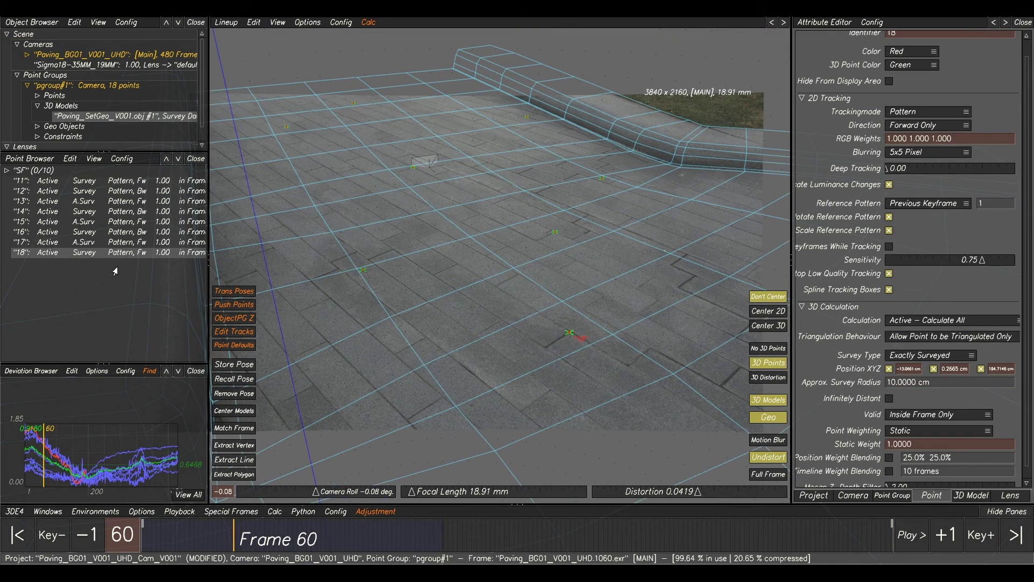
{"action": "right_click_drag", "start_coordinate": [102, 258], "coordinate": [367, 396]}
{"action": "left_click", "coordinate": [337, 396]}
{"action": "key", "text": "alt+c"}
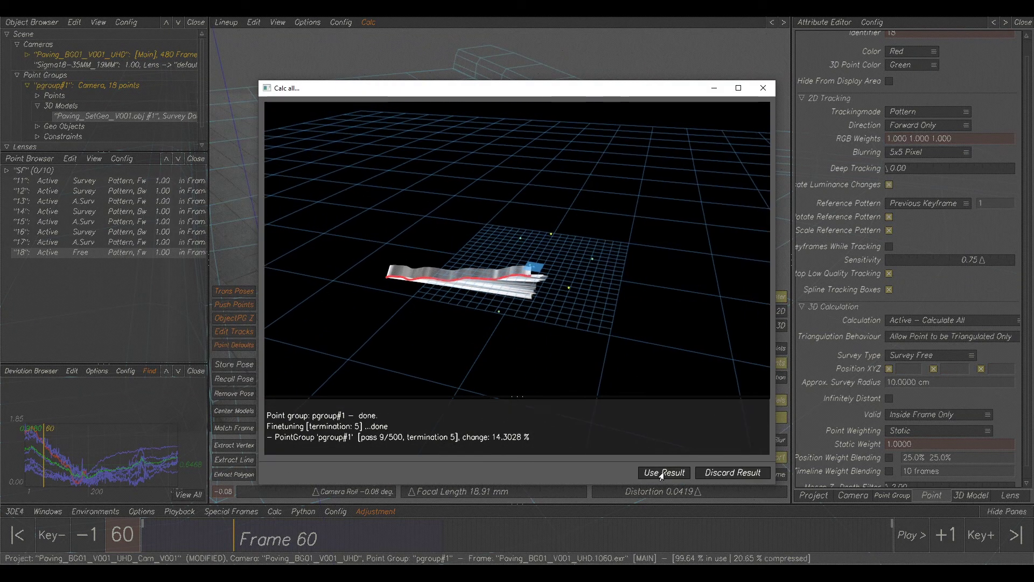
{"action": "left_click", "coordinate": [662, 473]}
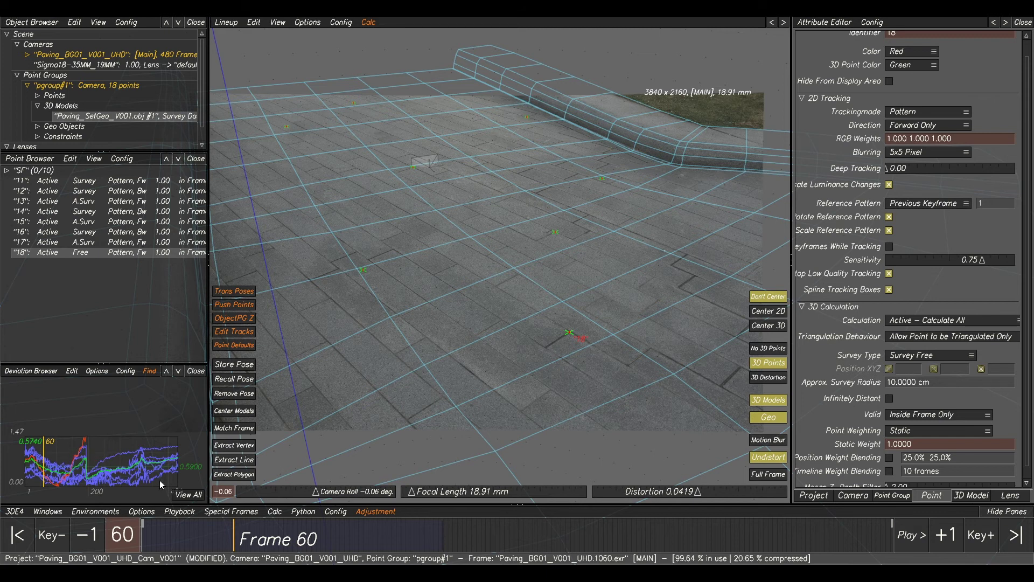
- Disable the calculation of point 18, recalculate all and use the result
{"action": "right_click", "coordinate": [95, 256]}
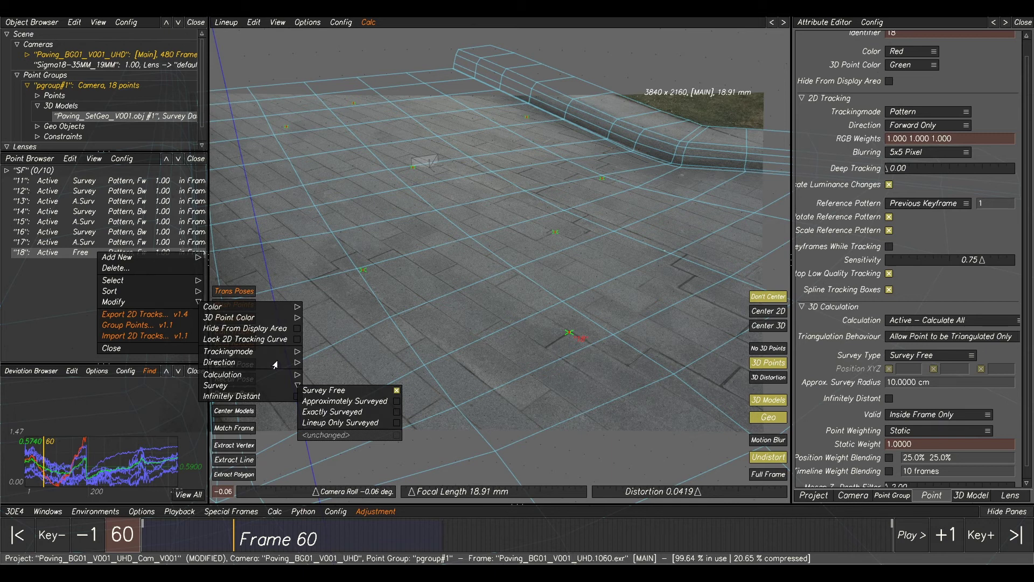
{"action": "mouse_move", "coordinate": [238, 379]}
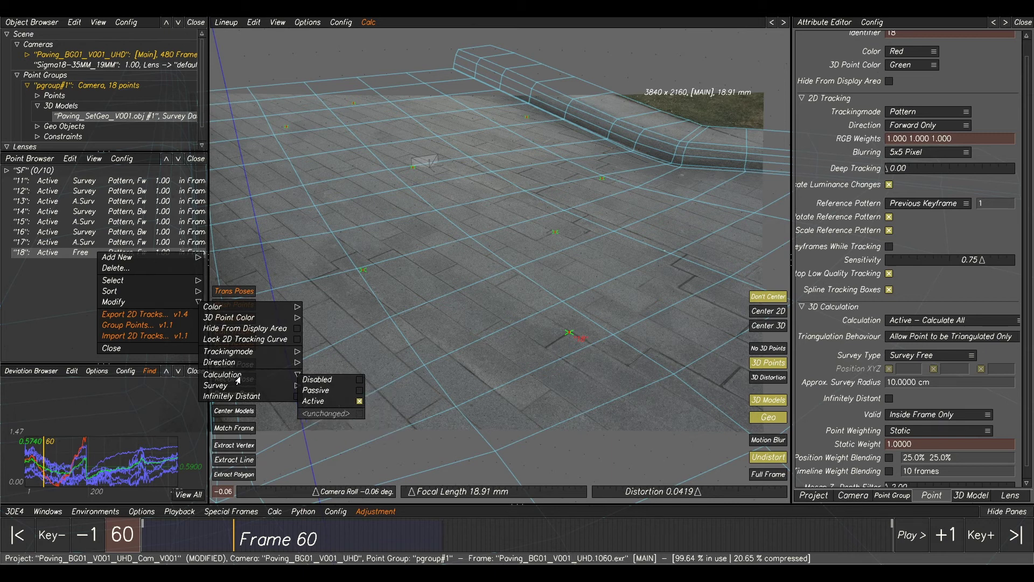
{"action": "left_click", "coordinate": [325, 380]}
{"action": "key", "text": "alt+c"}
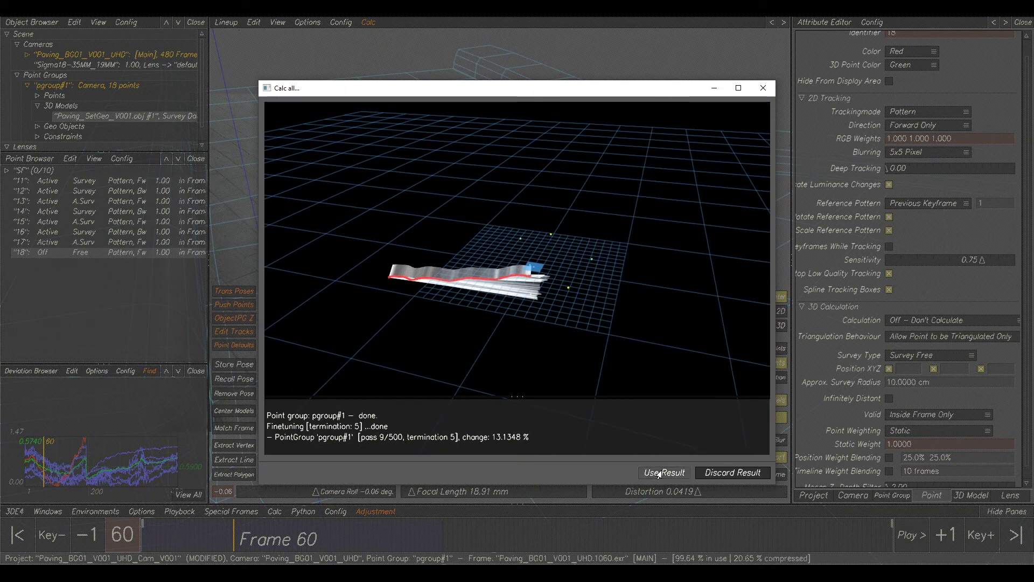
{"action": "left_click", "coordinate": [663, 474]}
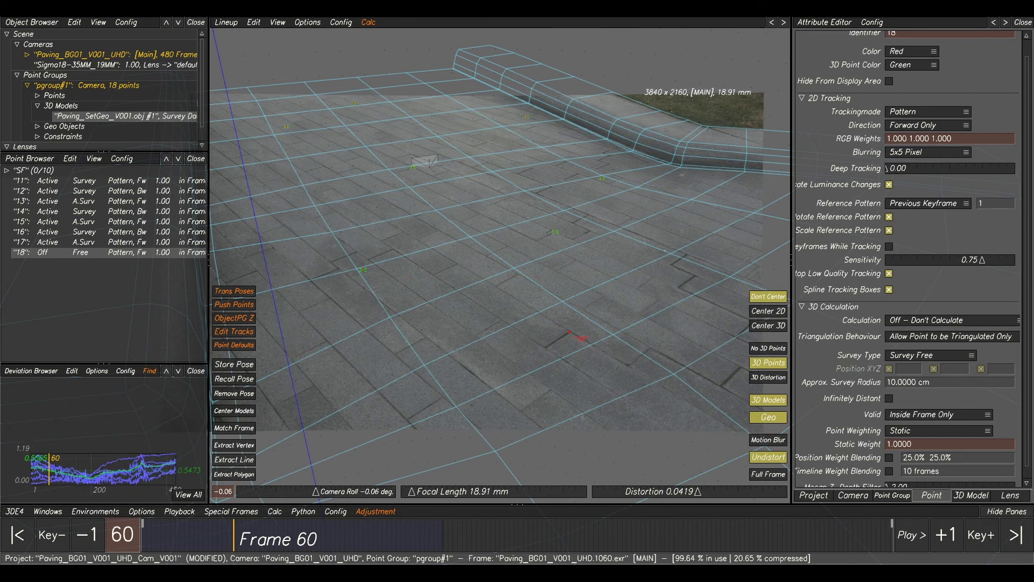
- Clear the previous adjustment, readjust the default lens's focal length, transfer the best parameters and recalculate all, using the result
{"action": "left_click", "coordinate": [435, 526]}
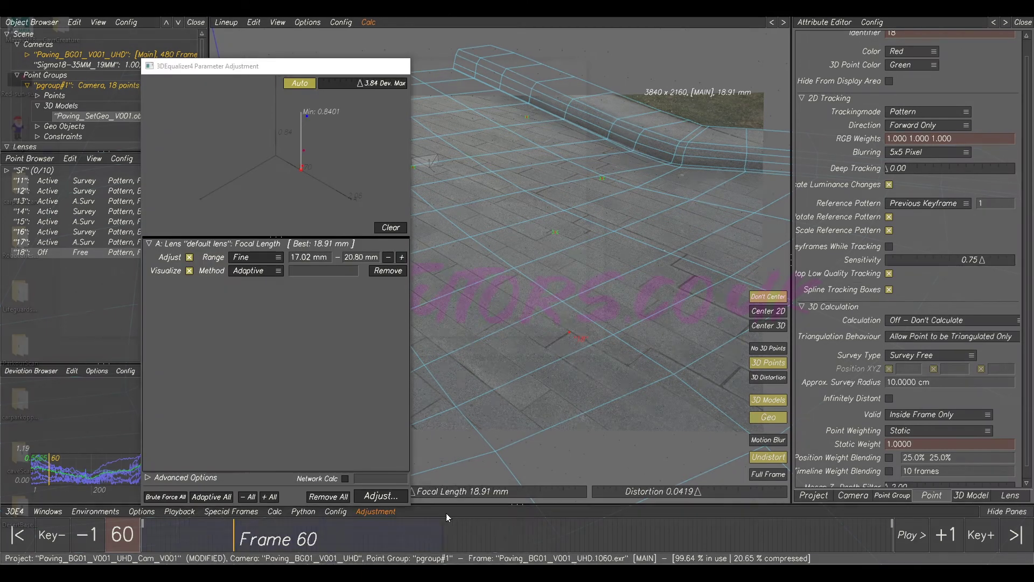
{"action": "left_click", "coordinate": [383, 229]}
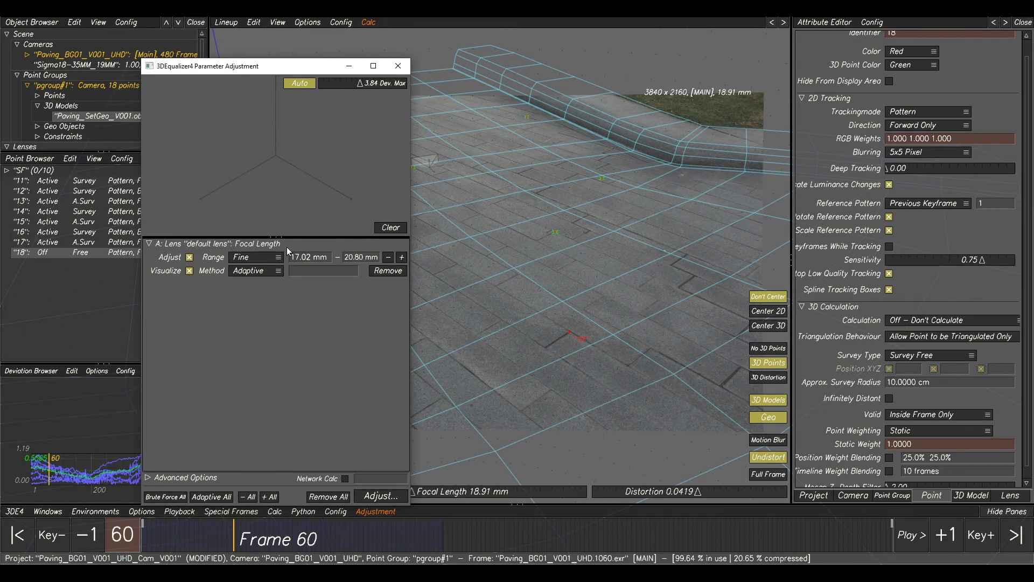
{"action": "left_click", "coordinate": [375, 495]}
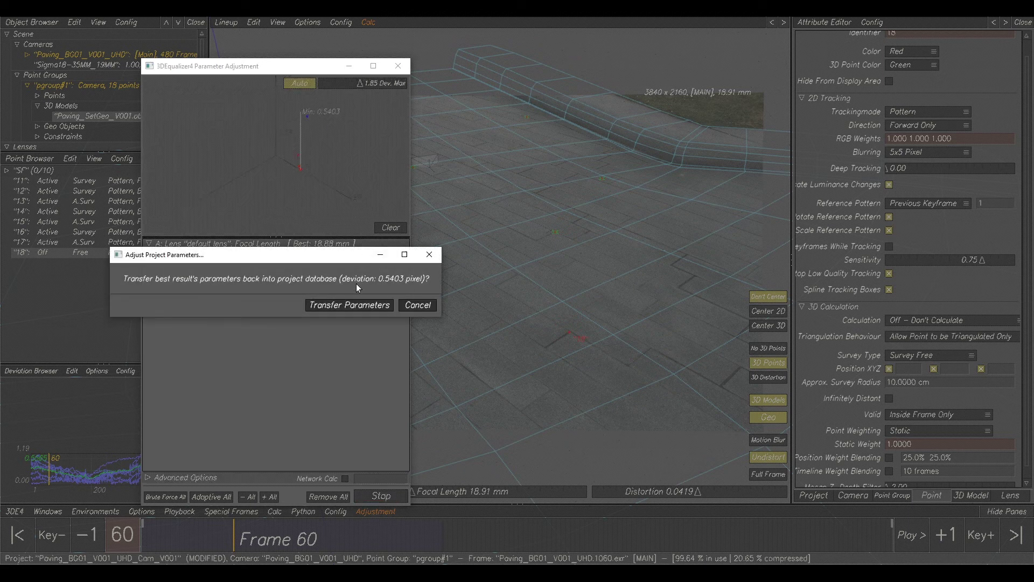
{"action": "left_click", "coordinate": [357, 303]}
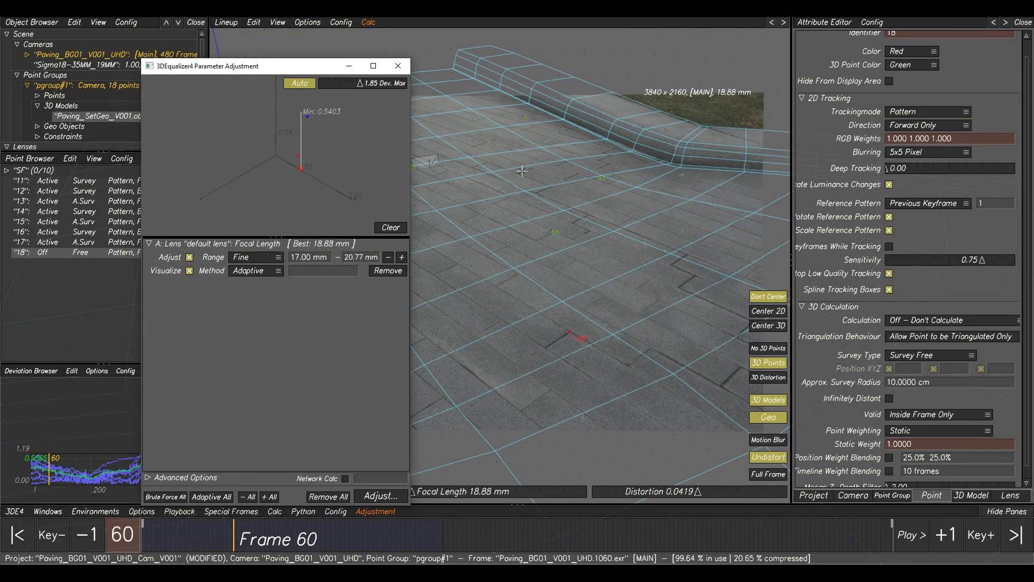
{"action": "key", "text": "alt+c"}
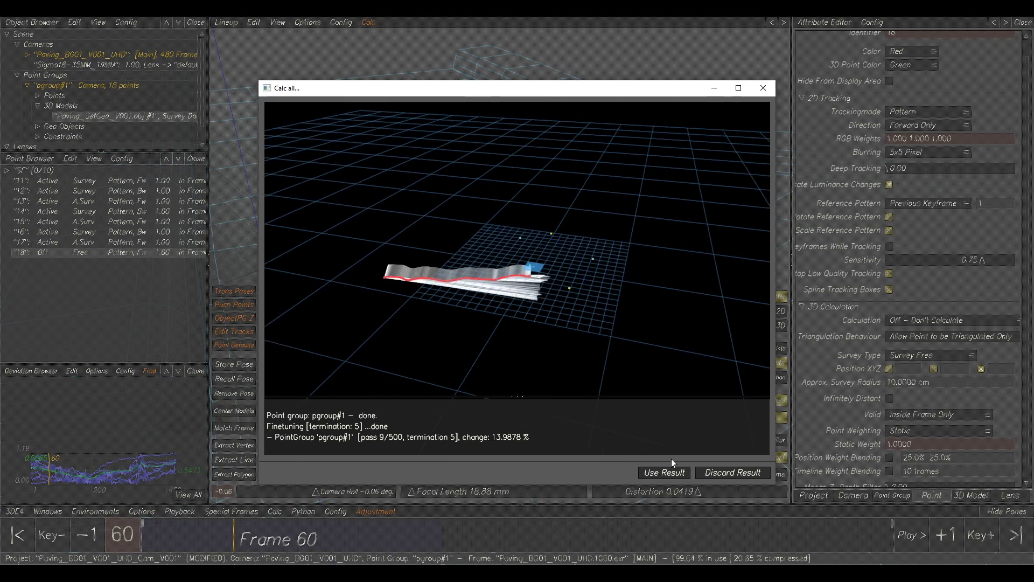
{"action": "left_click", "coordinate": [665, 472]}
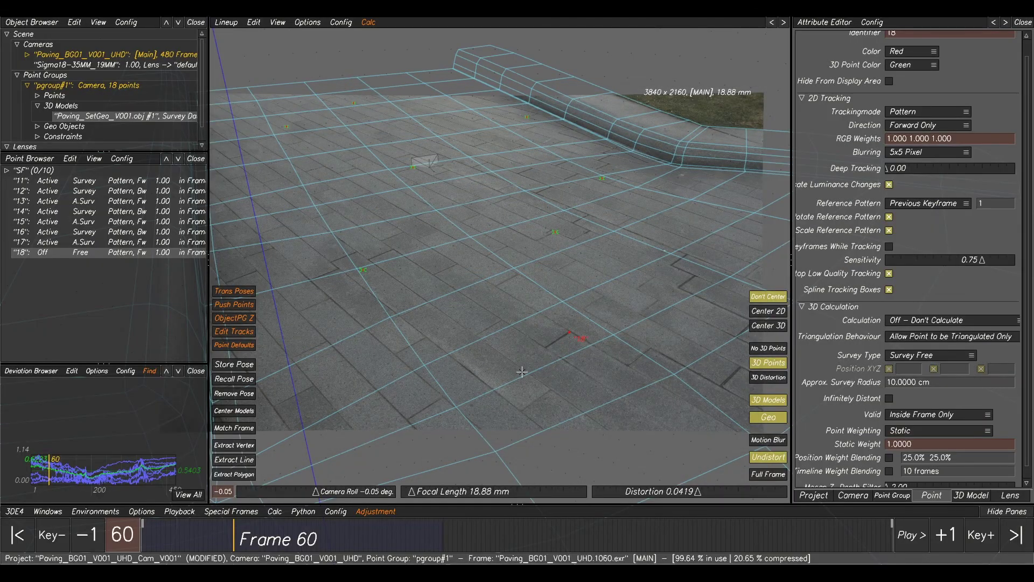
- Play back the shot in the full-frame lineup and examine how well the set model sticks to the paving plate
{"action": "scroll", "coordinate": [523, 371], "scroll_direction": "down", "scroll_amount": 3}
{"action": "left_click", "coordinate": [496, 342]}
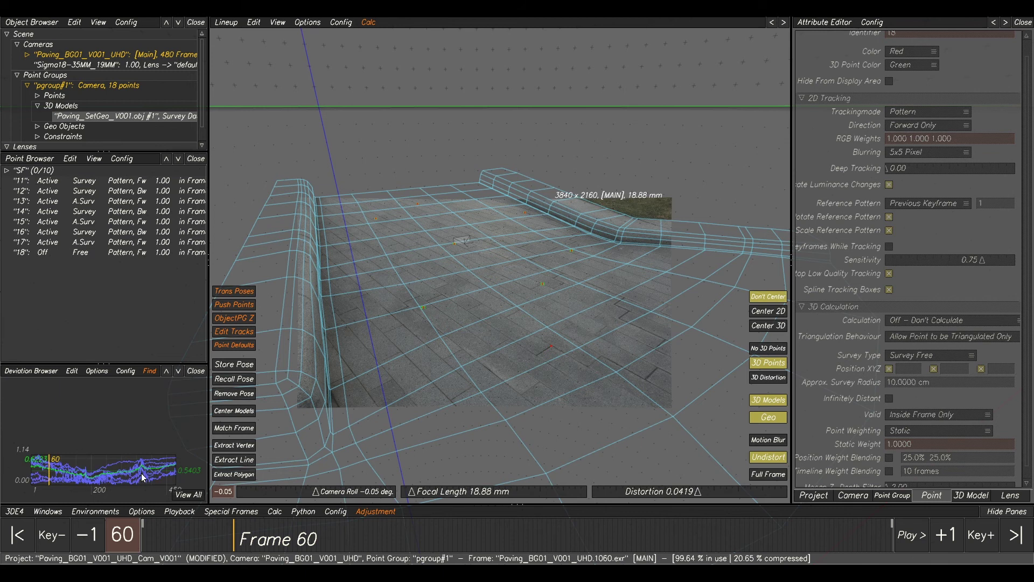
{"action": "scroll", "coordinate": [141, 473], "scroll_direction": "up", "scroll_amount": 2}
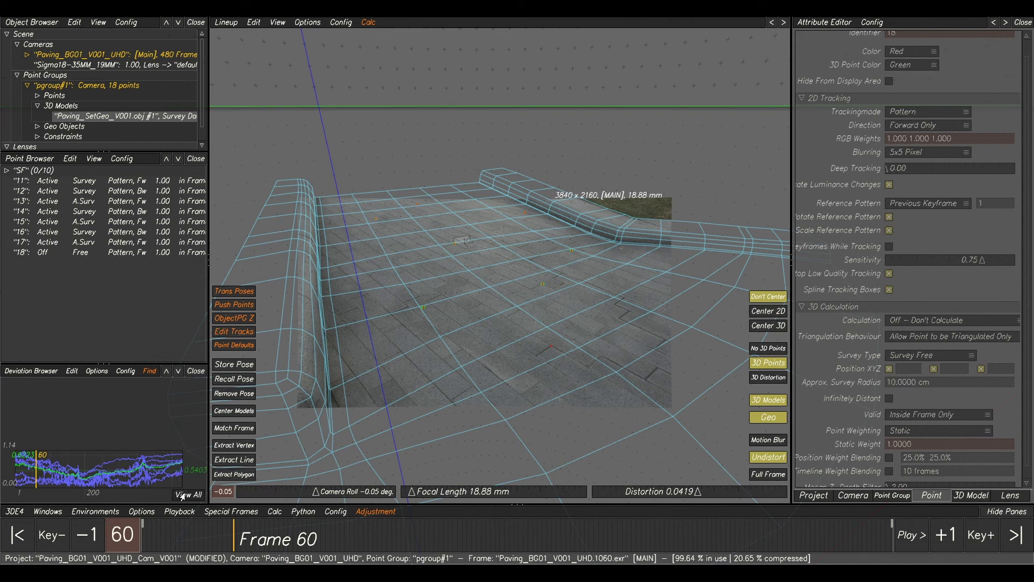
{"action": "left_click_drag", "start_coordinate": [246, 533], "coordinate": [476, 525]}
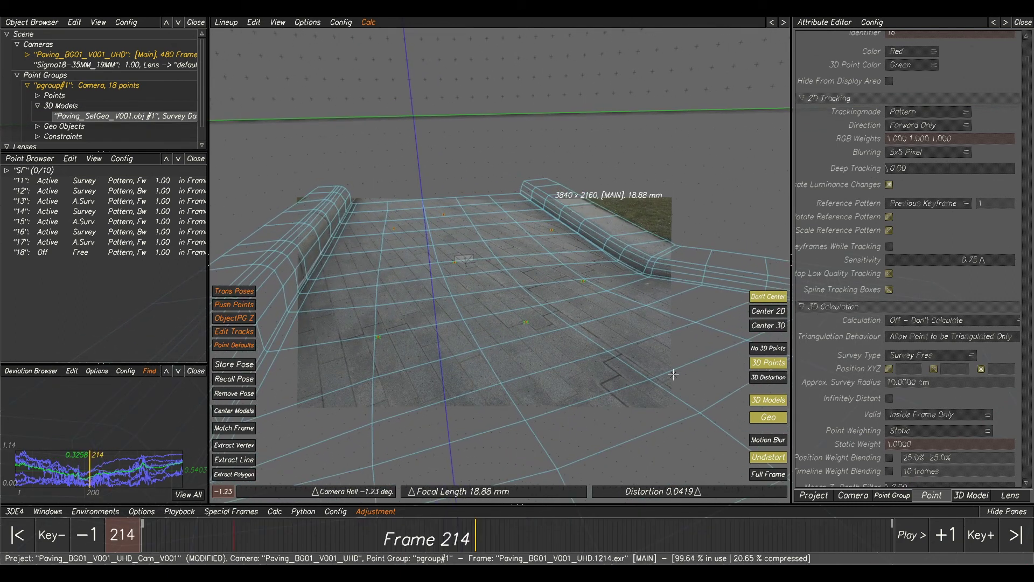
{"action": "left_click", "coordinate": [763, 476]}
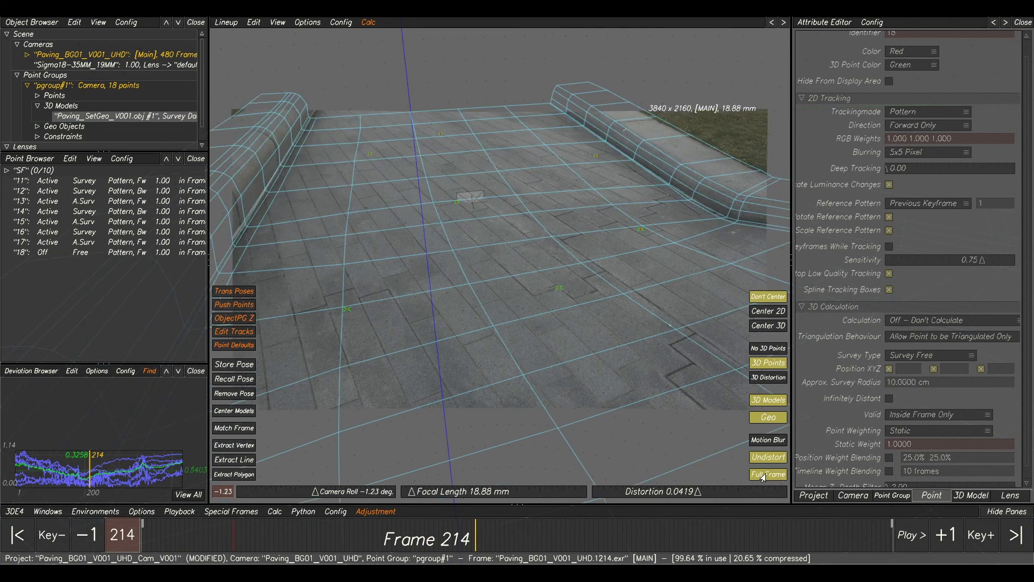
{"action": "key", "text": "space"}
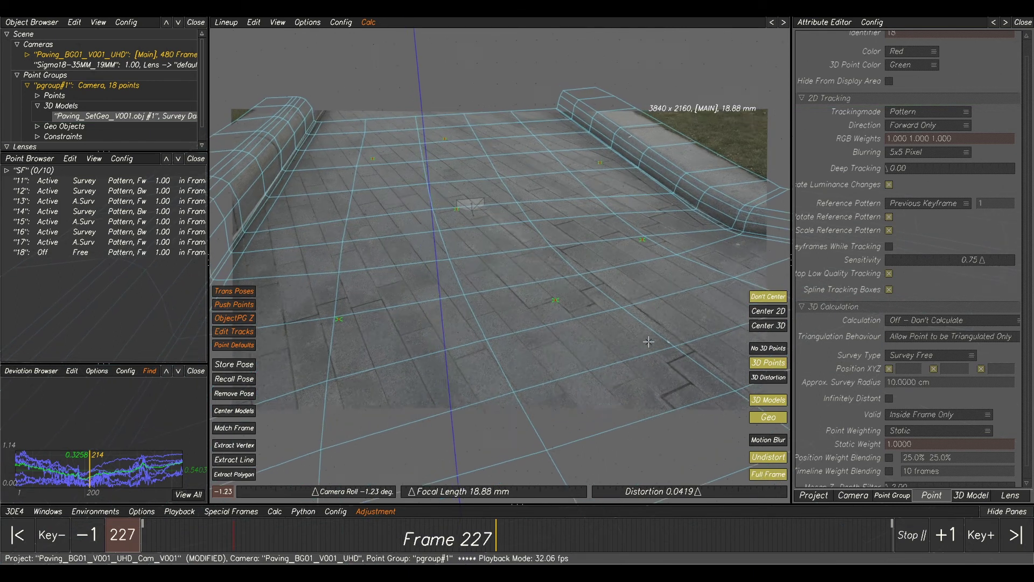
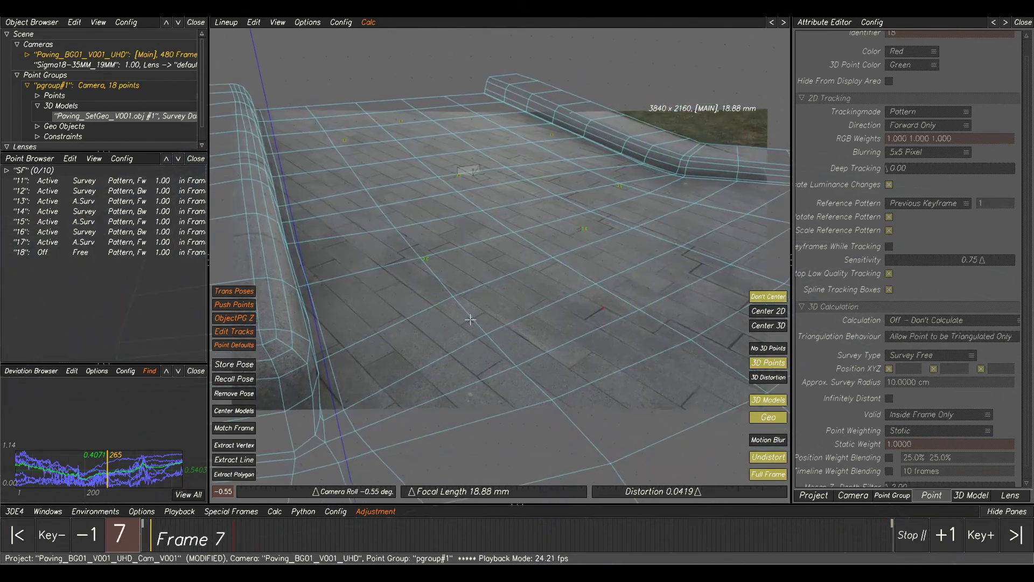
{"action": "key", "text": "space"}
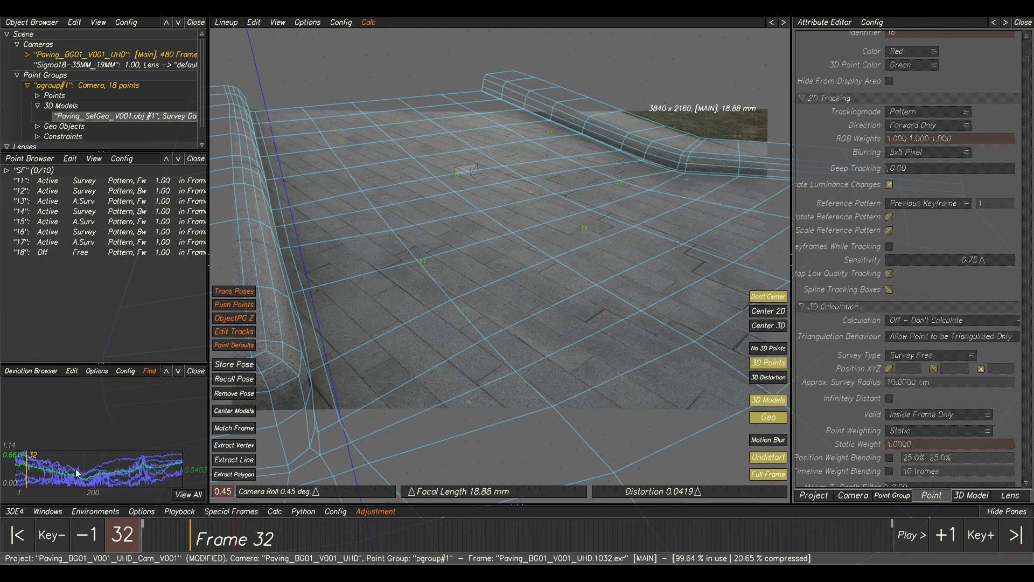
- Save the project over Paving_BG01_V001_UHD_Cam_V001.3de in the MM002 tut folder
{"action": "left_click", "coordinate": [15, 512]}
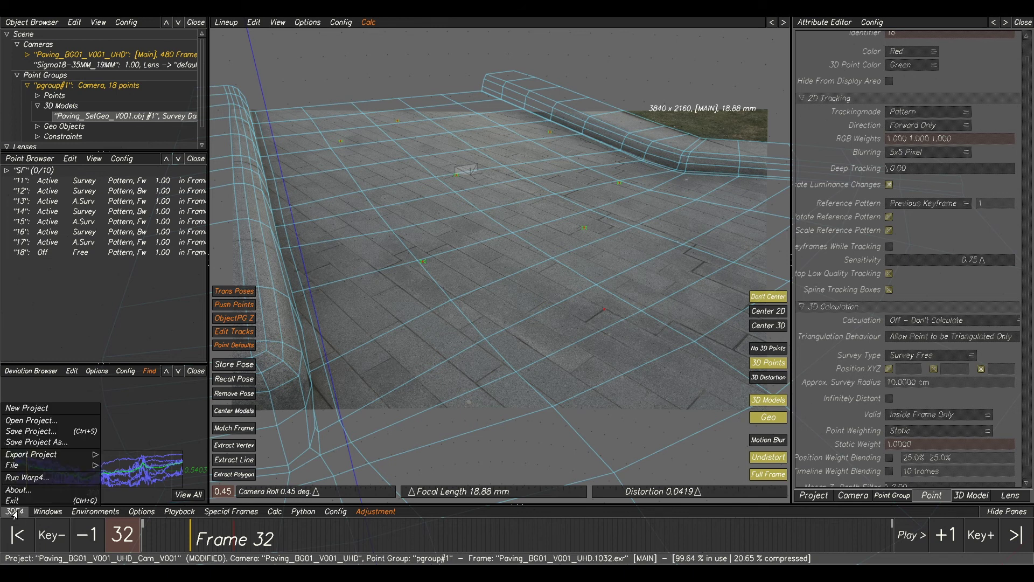
{"action": "left_click", "coordinate": [34, 442]}
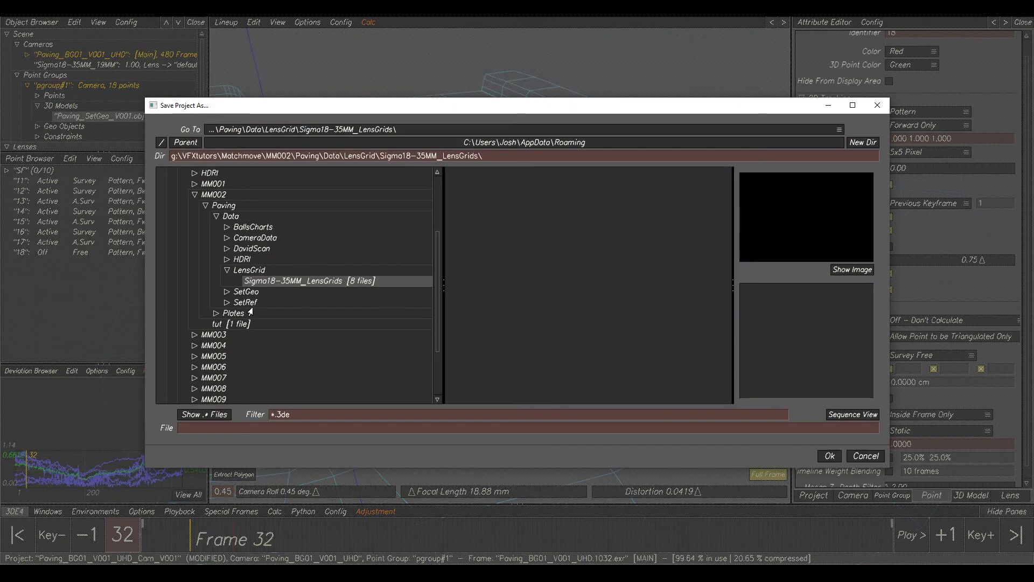
{"action": "left_click", "coordinate": [232, 323]}
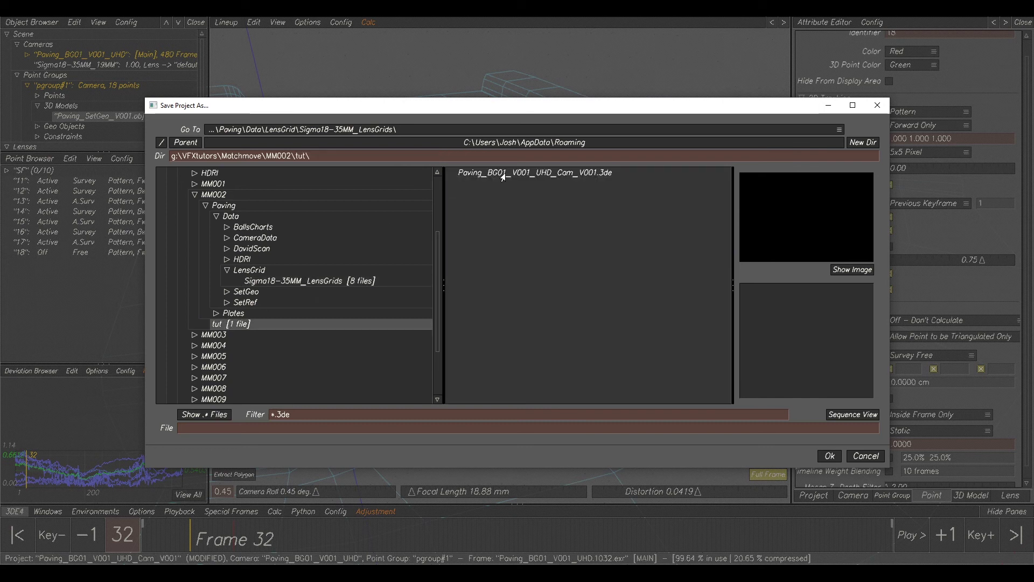
{"action": "left_click", "coordinate": [502, 174]}
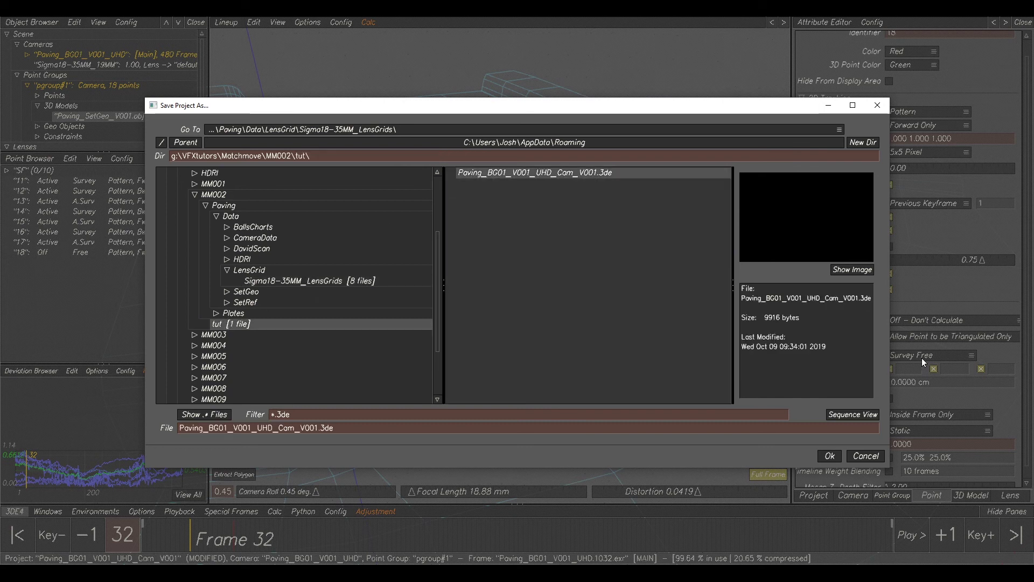
{"action": "left_click", "coordinate": [828, 457]}
{"action": "left_click", "coordinate": [615, 305]}
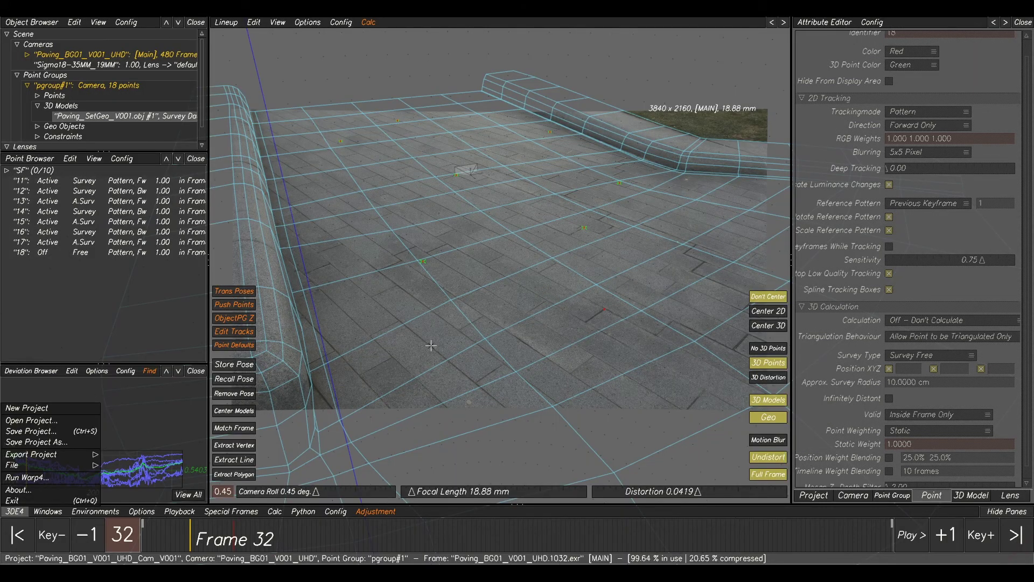
- Start a Maya MEL-script export of the project and set its start frame to 1001
{"action": "mouse_move", "coordinate": [34, 458]}
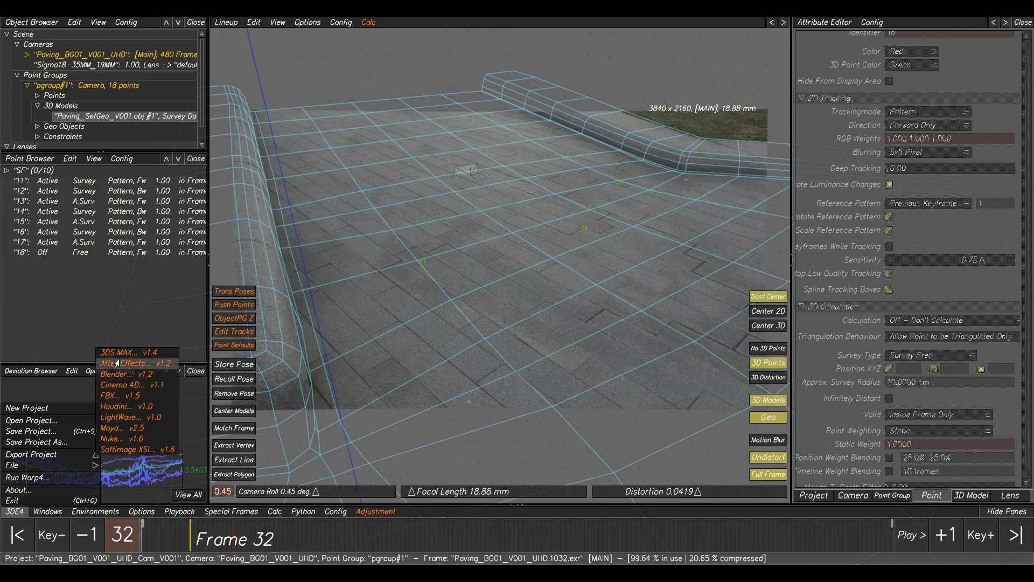
{"action": "left_click", "coordinate": [137, 429]}
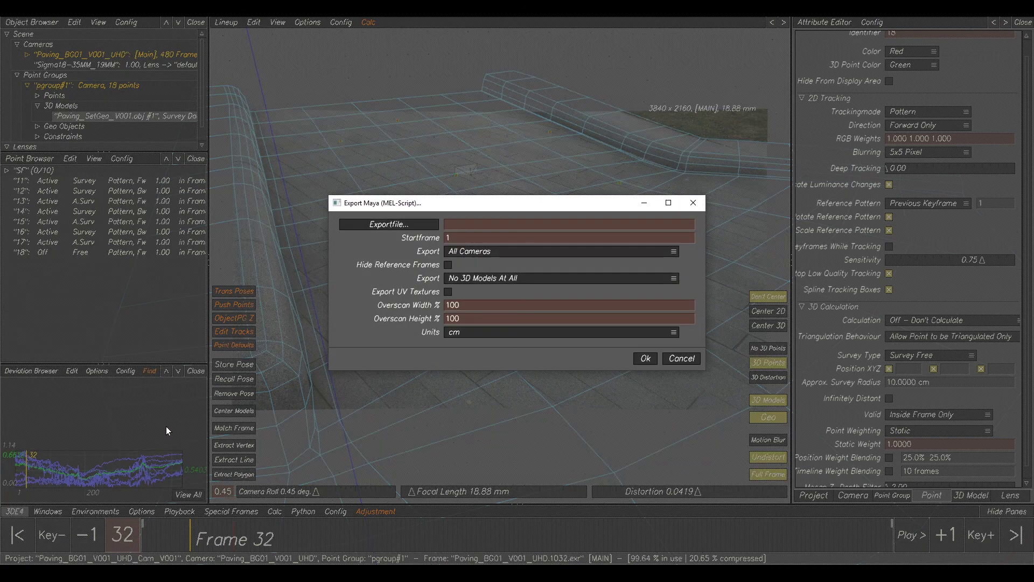
{"action": "left_click", "coordinate": [462, 237]}
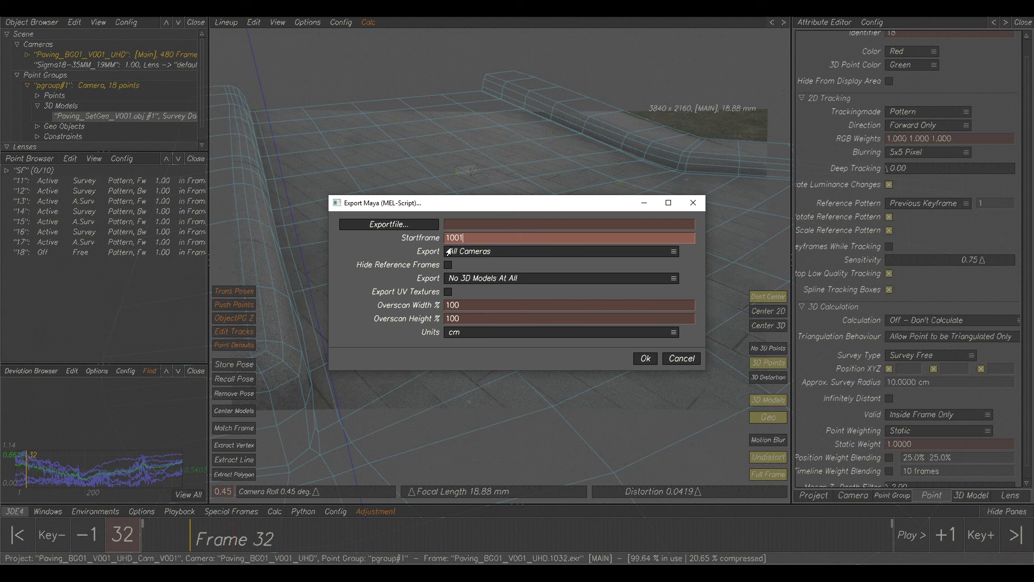
{"action": "left_click_drag", "start_coordinate": [469, 239], "coordinate": [449, 239]}
{"action": "left_click", "coordinate": [408, 247]}
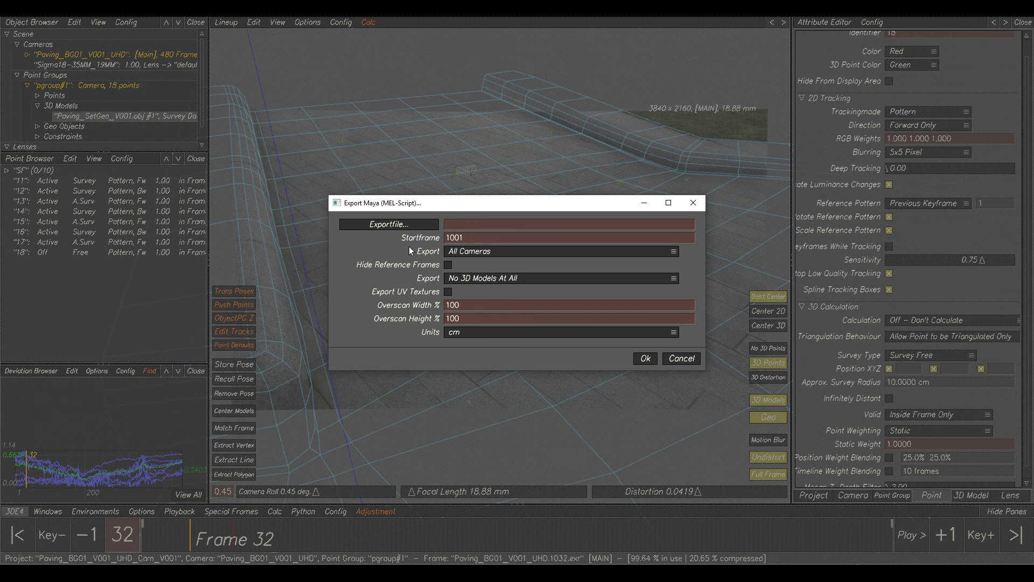
{"action": "left_click_drag", "start_coordinate": [469, 235], "coordinate": [393, 233]}
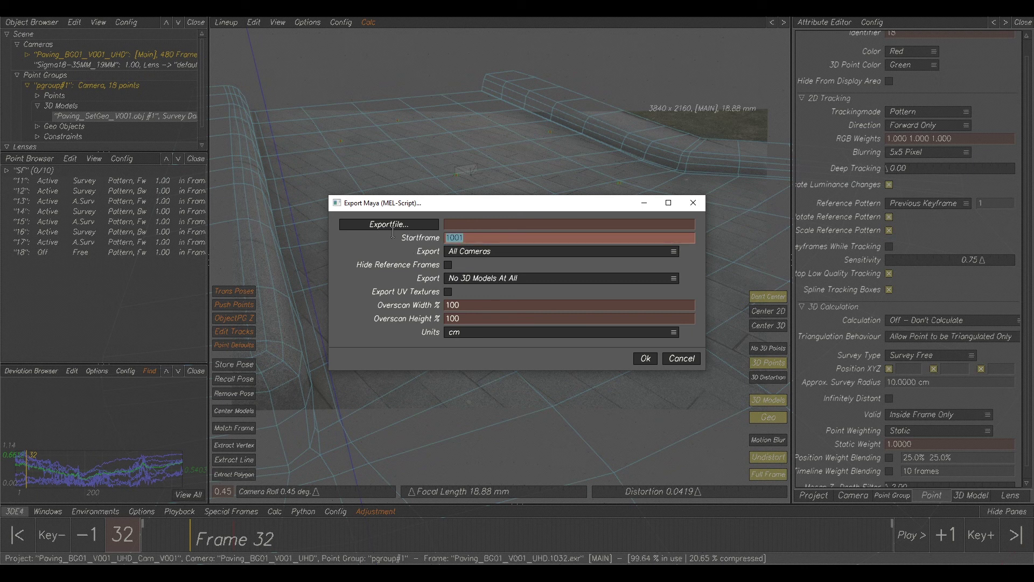
- Name the export file Paving_BG01_V001_UHD_Cam_V001 in the MM002 tut folder, copy that name and run the Maya export
{"action": "left_click", "coordinate": [404, 228]}
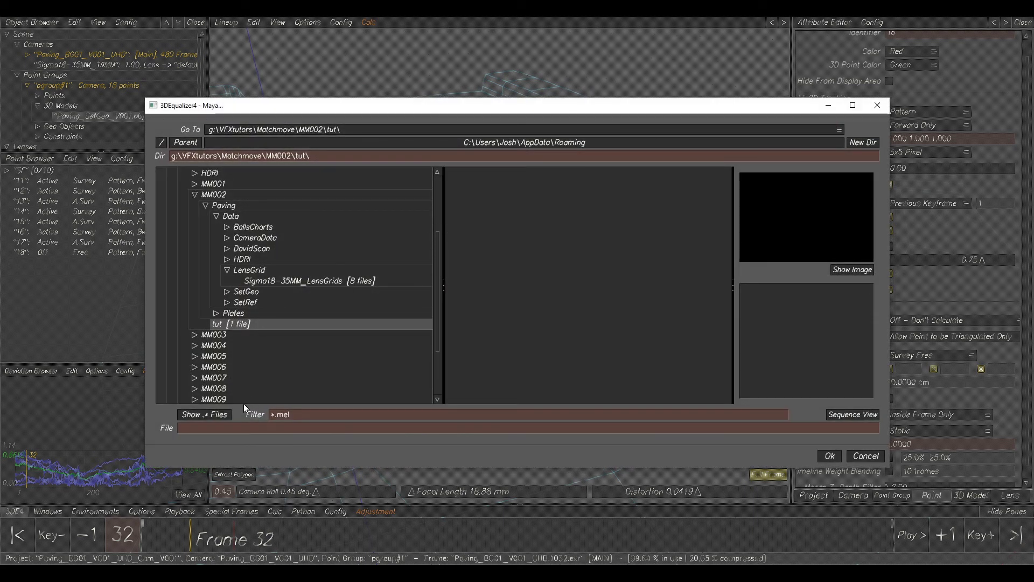
{"action": "left_click", "coordinate": [227, 427]}
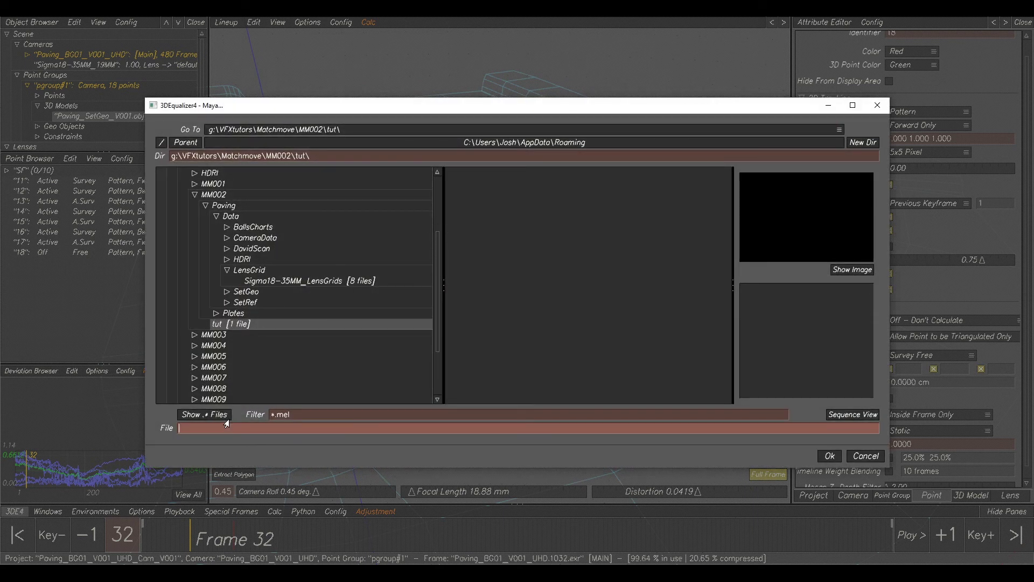
{"action": "type", "text": "Paving_BG01_V001_"}
{"action": "type", "text": "UHD_Cam_V001"}
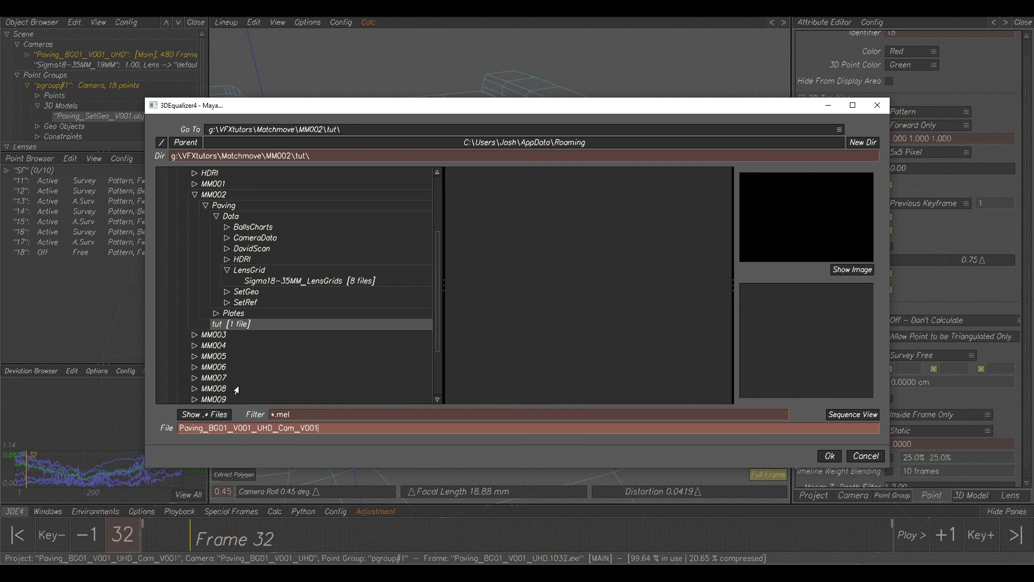
{"action": "left_click_drag", "start_coordinate": [322, 426], "coordinate": [181, 426]}
{"action": "right_click", "coordinate": [192, 429]}
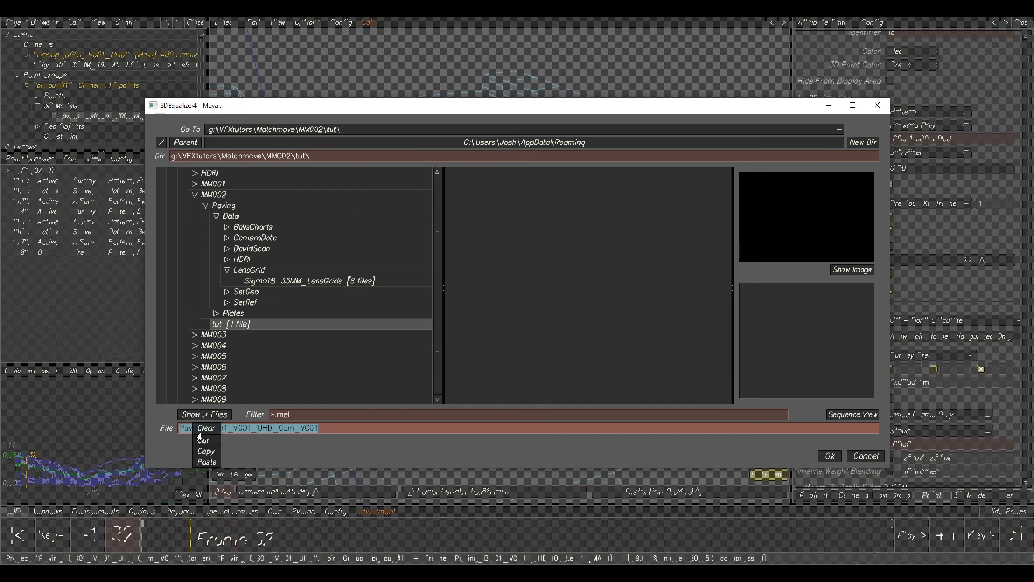
{"action": "left_click", "coordinate": [207, 451]}
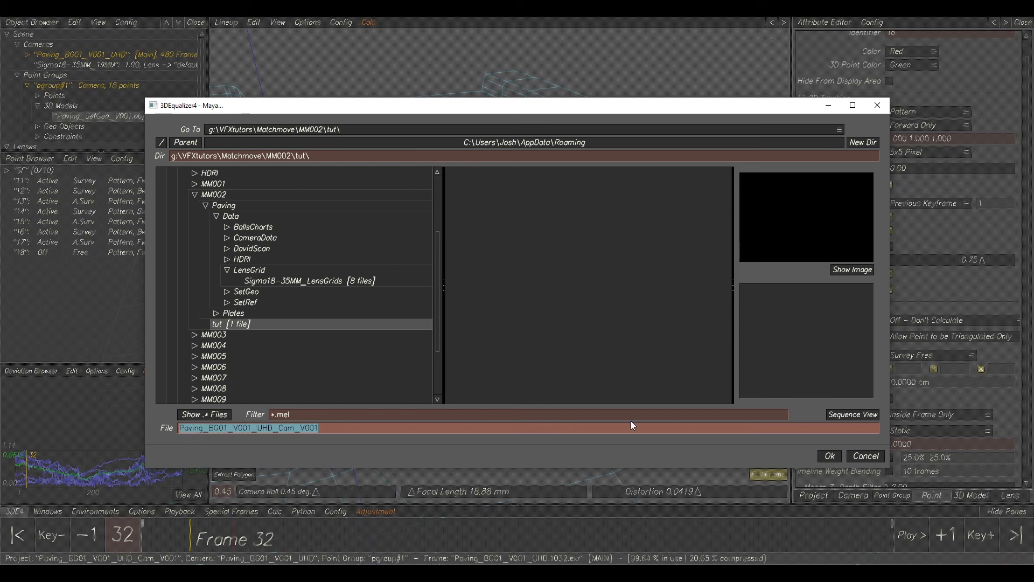
{"action": "left_click", "coordinate": [830, 457]}
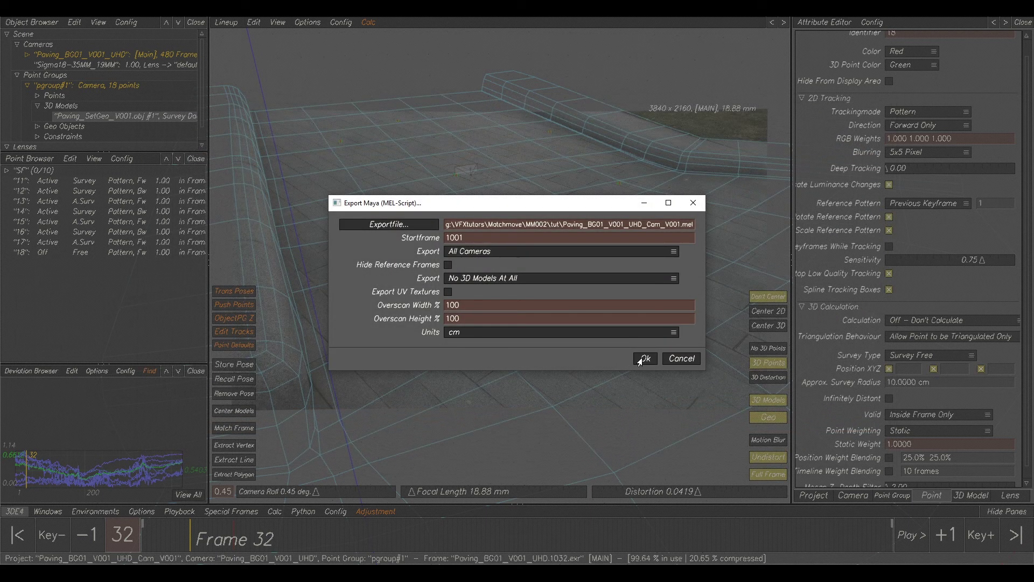
{"action": "left_click", "coordinate": [642, 360]}
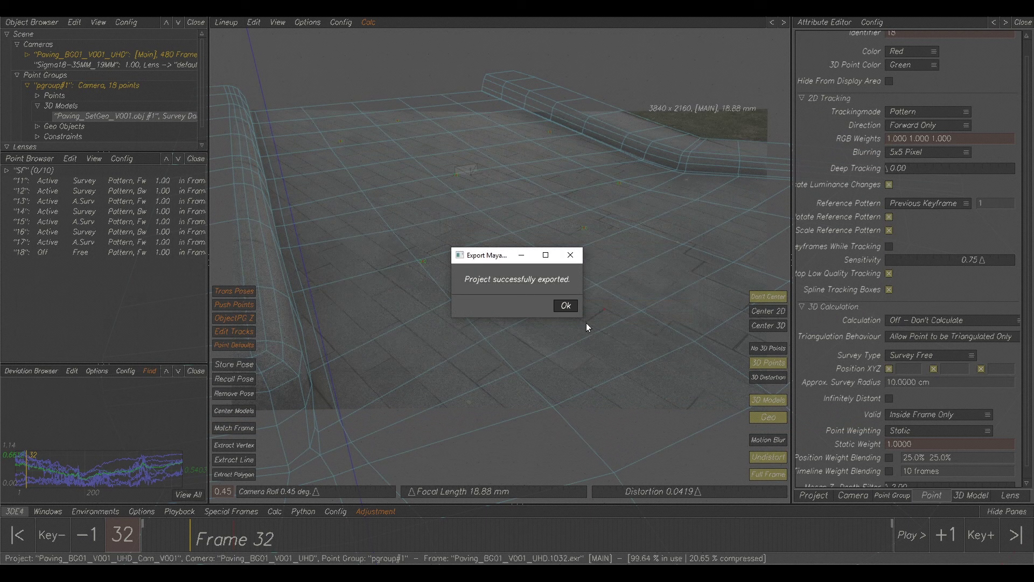
{"action": "left_click", "coordinate": [566, 306]}
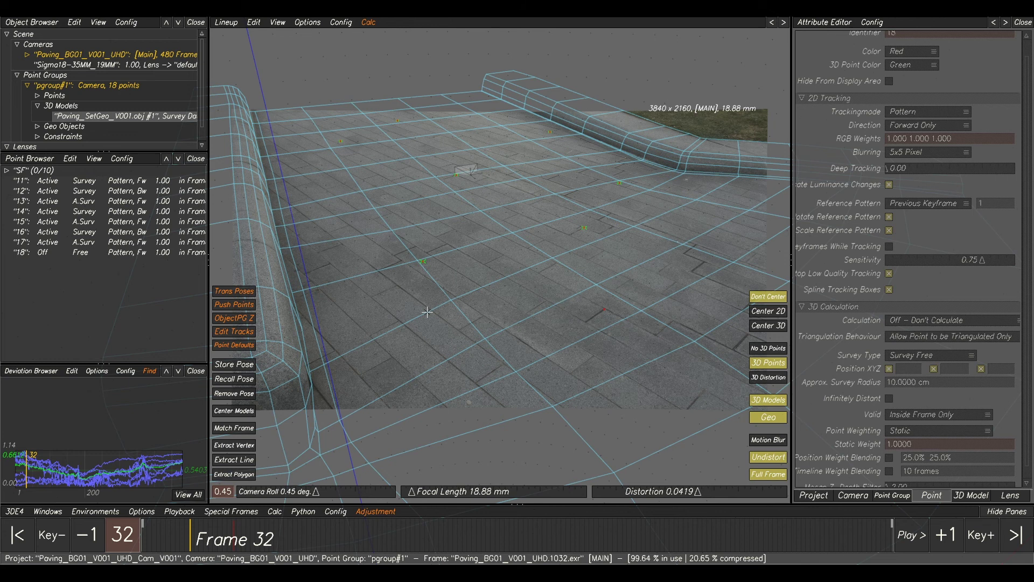
- Start the Nuke LD_3DE4 lens distortion node export and paste the copied camera file name as its file name
{"action": "left_click", "coordinate": [21, 513]}
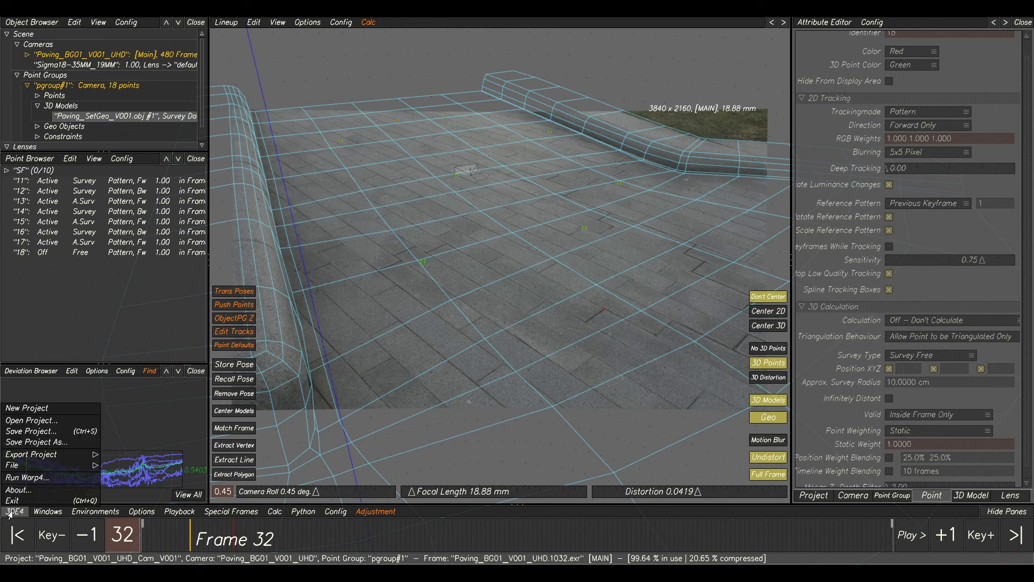
{"action": "mouse_move", "coordinate": [24, 466]}
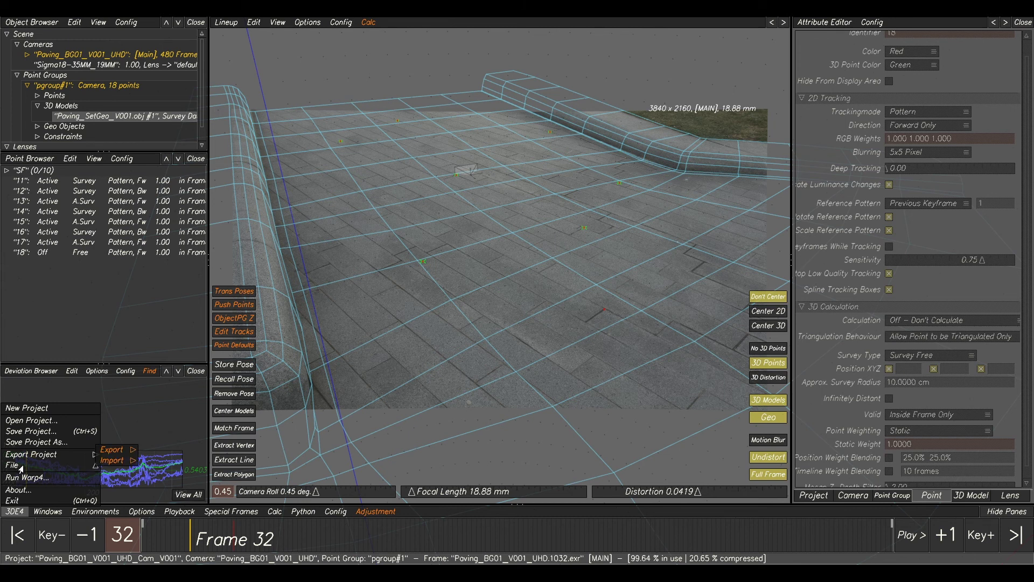
{"action": "mouse_move", "coordinate": [111, 453]}
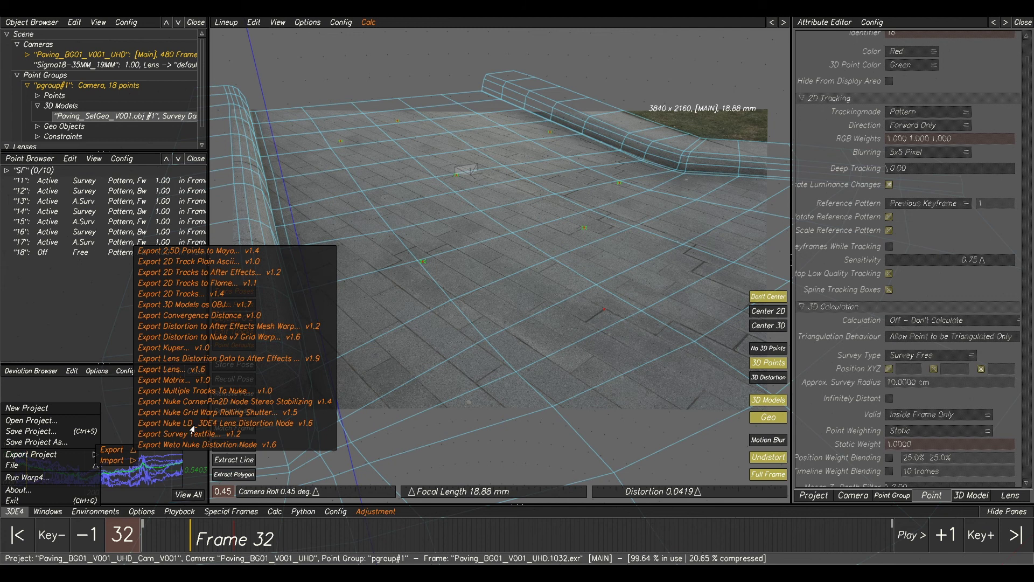
{"action": "left_click", "coordinate": [242, 427]}
{"action": "left_click", "coordinate": [387, 266]}
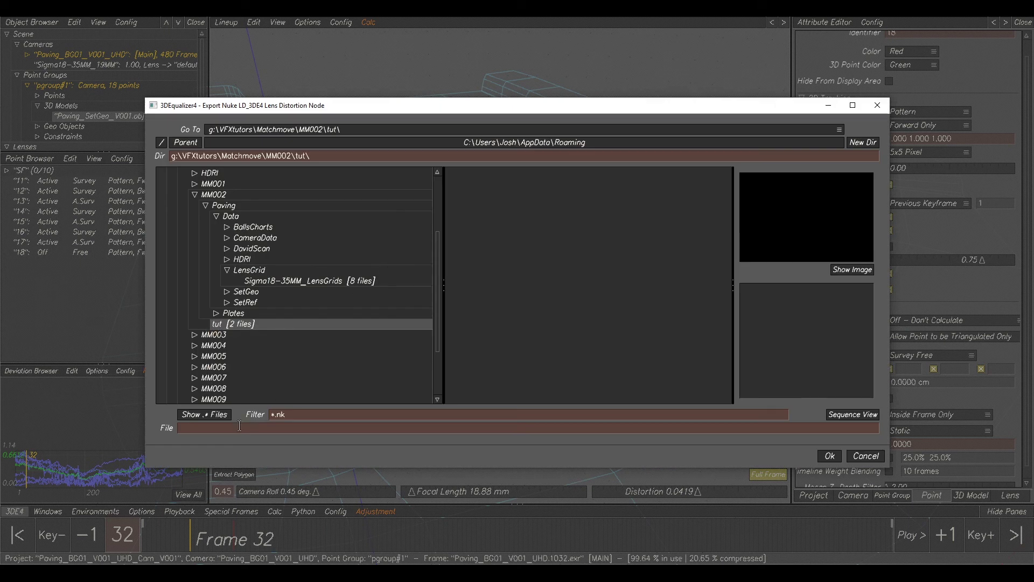
{"action": "left_click", "coordinate": [232, 429]}
{"action": "right_click", "coordinate": [231, 428]}
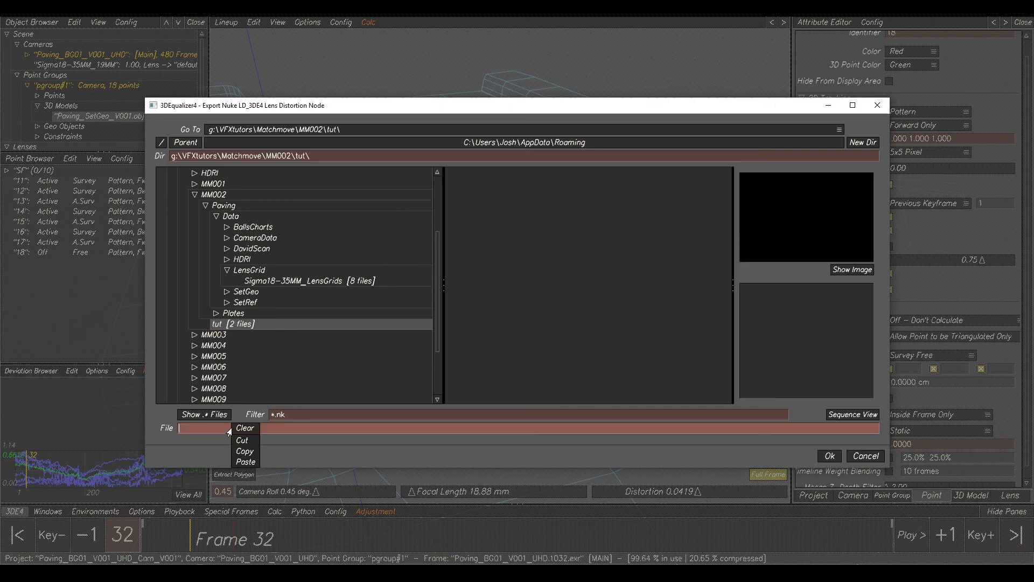
{"action": "left_click", "coordinate": [252, 463]}
- Replace Cam with NukeLDnode to make Paving_BG01_V001_UHD_NukeLDnode_V001 and export the lens distortion node
{"action": "key", "text": "Left"}
{"action": "key", "text": "Left"}
{"action": "key", "text": "Left"}
{"action": "key", "text": "Left"}
{"action": "key", "text": "Left"}
{"action": "key", "text": "shift+Left"}
{"action": "key", "text": "shift+Left"}
{"action": "key", "text": "shift+Left"}
{"action": "type", "text": "NukeLDnode"}
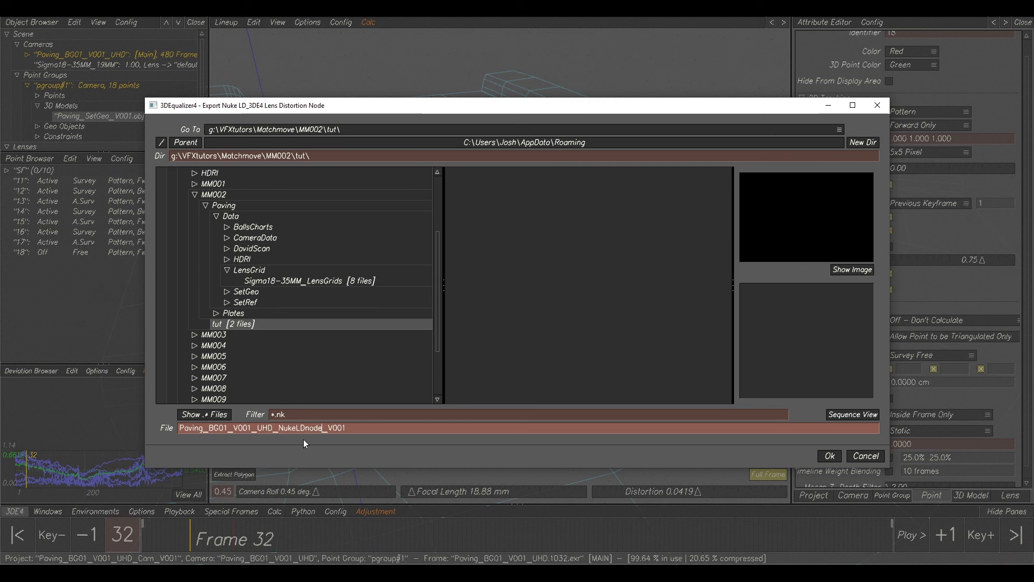
{"action": "left_click", "coordinate": [829, 456]}
{"action": "left_click", "coordinate": [644, 317]}
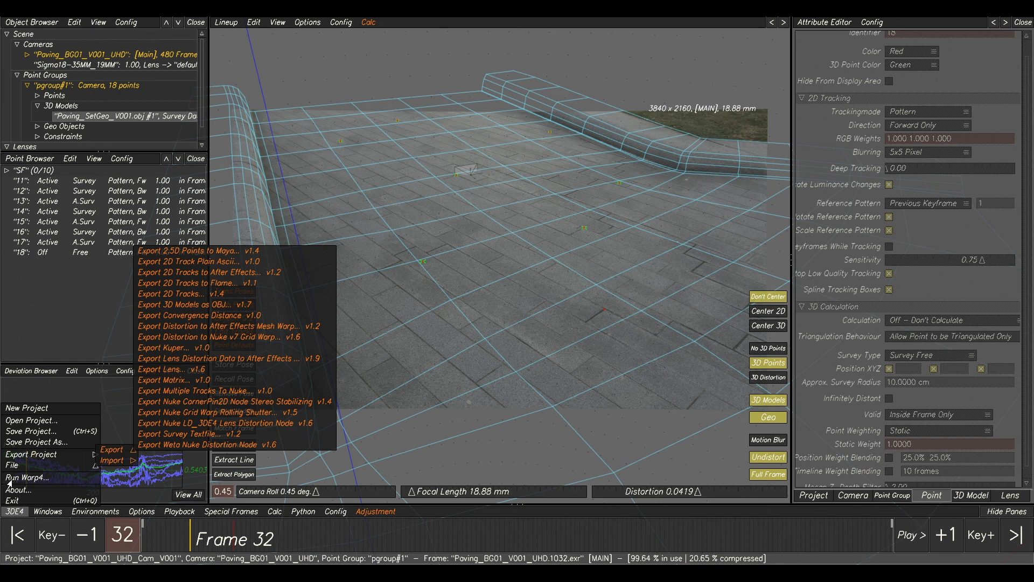
- Launch Warp4 and generate a preview of the warped paving plate
{"action": "left_click", "coordinate": [38, 479]}
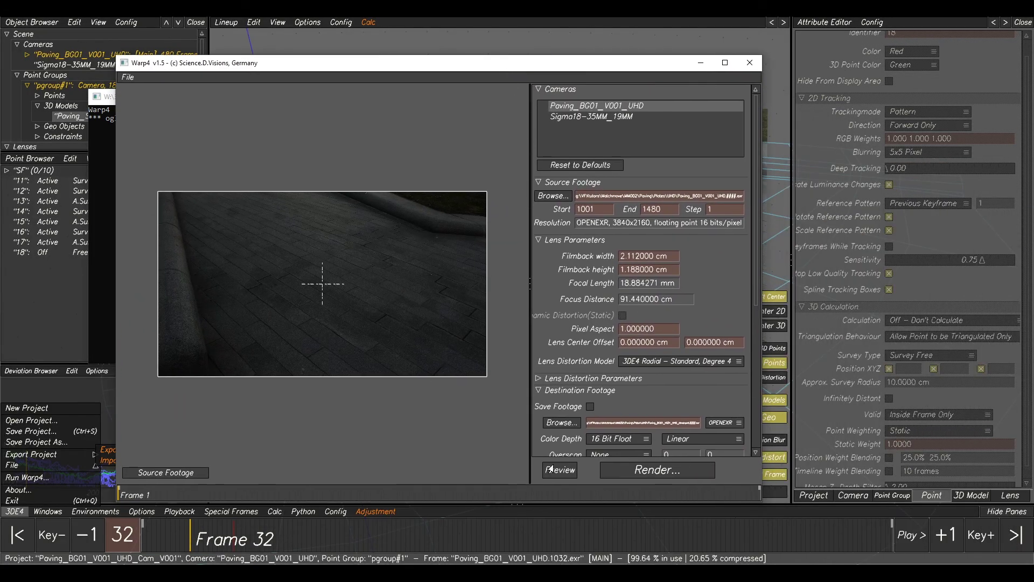
{"action": "left_click", "coordinate": [165, 473]}
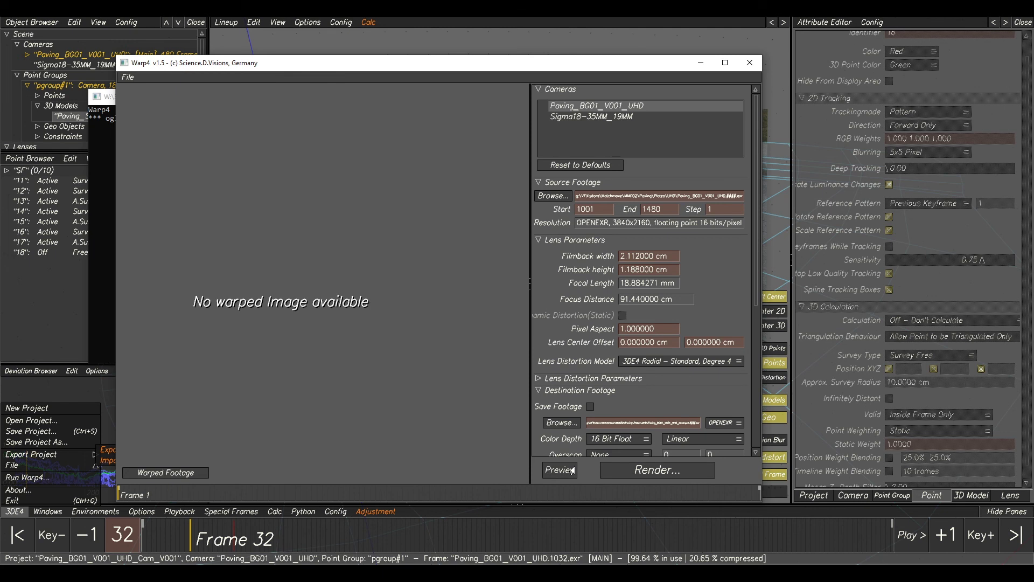
{"action": "left_click", "coordinate": [555, 472]}
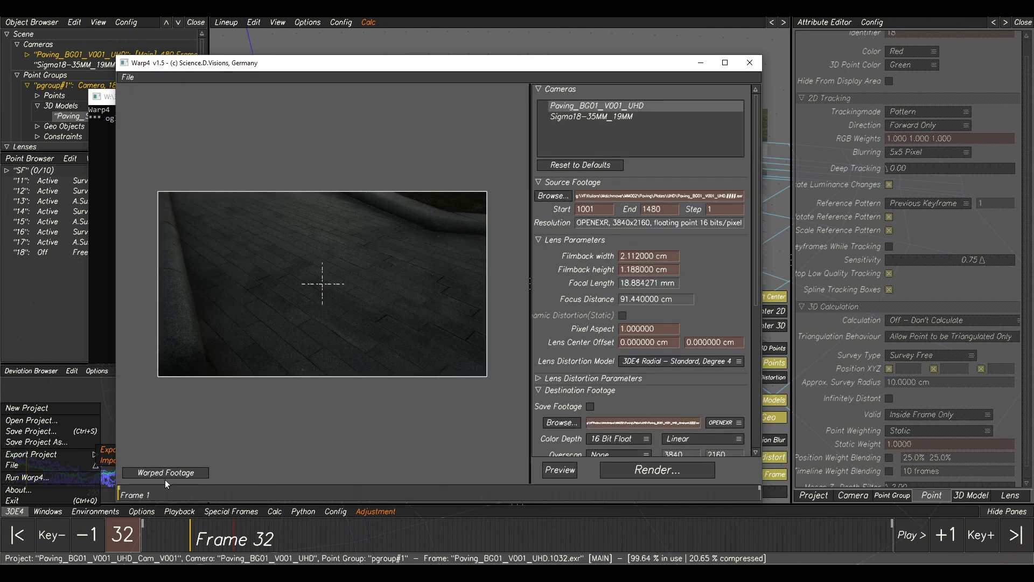
- Compare the source and warped footage by switching repeatedly between the two views
{"action": "left_click", "coordinate": [159, 474]}
{"action": "left_click", "coordinate": [159, 474]}
{"action": "left_click", "coordinate": [156, 475]}
{"action": "left_click", "coordinate": [156, 475]}
{"action": "left_click", "coordinate": [156, 475]}
{"action": "left_click", "coordinate": [156, 475]}
{"action": "left_click", "coordinate": [154, 476]}
{"action": "left_click", "coordinate": [153, 477]}
{"action": "left_click", "coordinate": [154, 476]}
{"action": "left_click", "coordinate": [154, 476]}
- Enable saving of the destination footage and browse to g:\VFXtutors\Matchmove\MM002\tut for its location
{"action": "scroll", "coordinate": [650, 354], "scroll_direction": "down", "scroll_amount": 2}
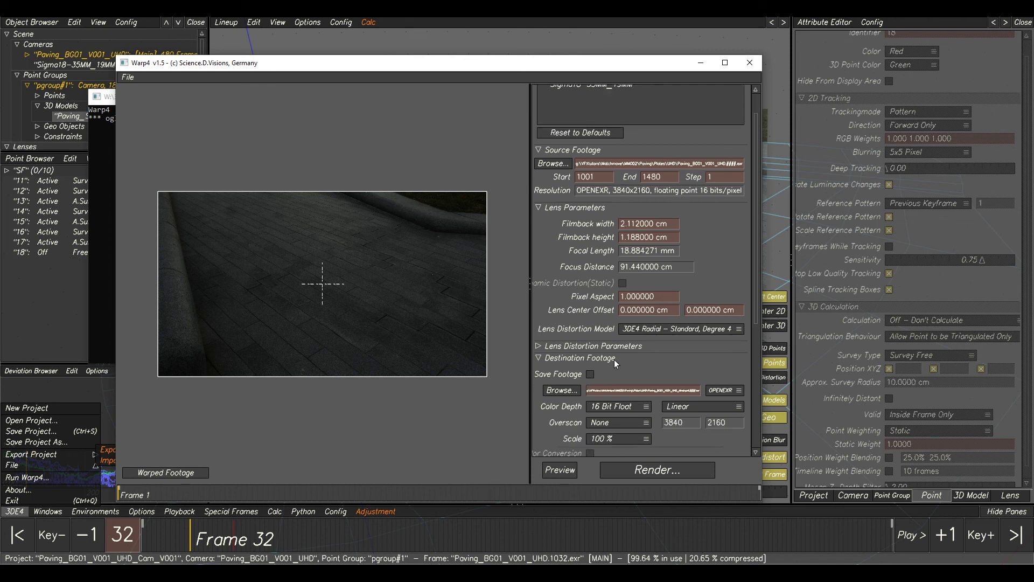
{"action": "left_click", "coordinate": [590, 375]}
{"action": "left_click", "coordinate": [561, 391]}
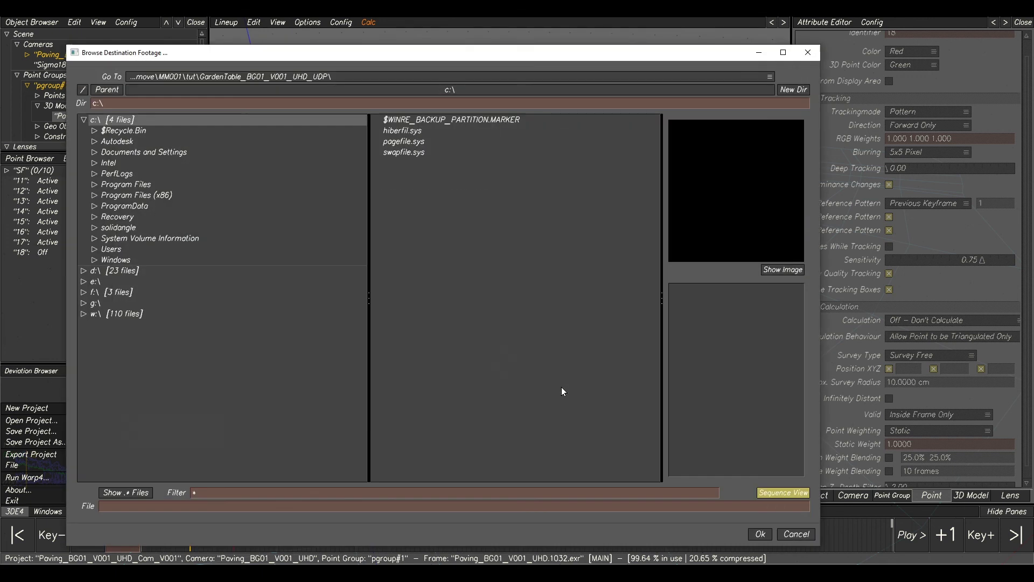
{"action": "left_click", "coordinate": [83, 121]}
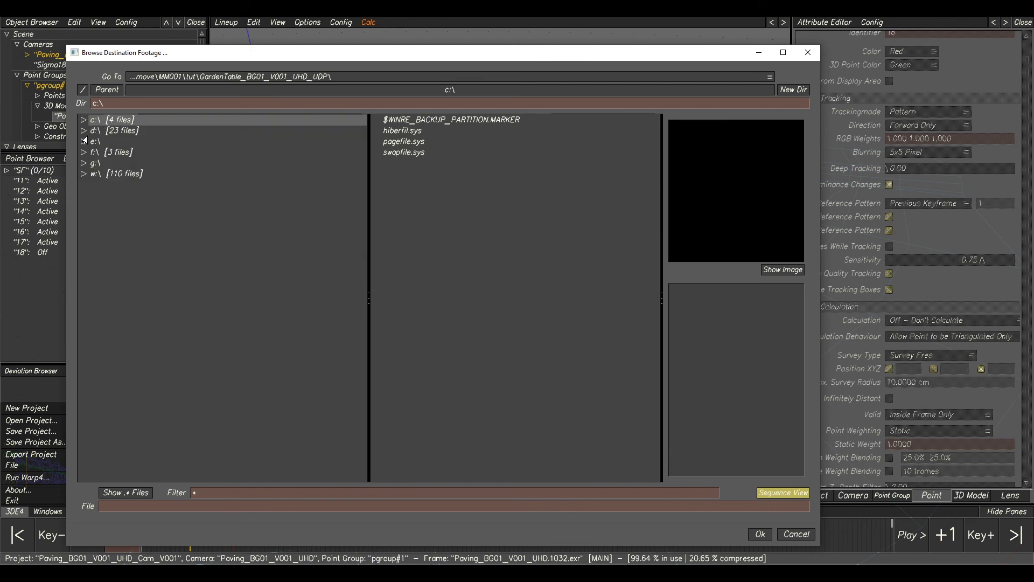
{"action": "left_click", "coordinate": [84, 162]}
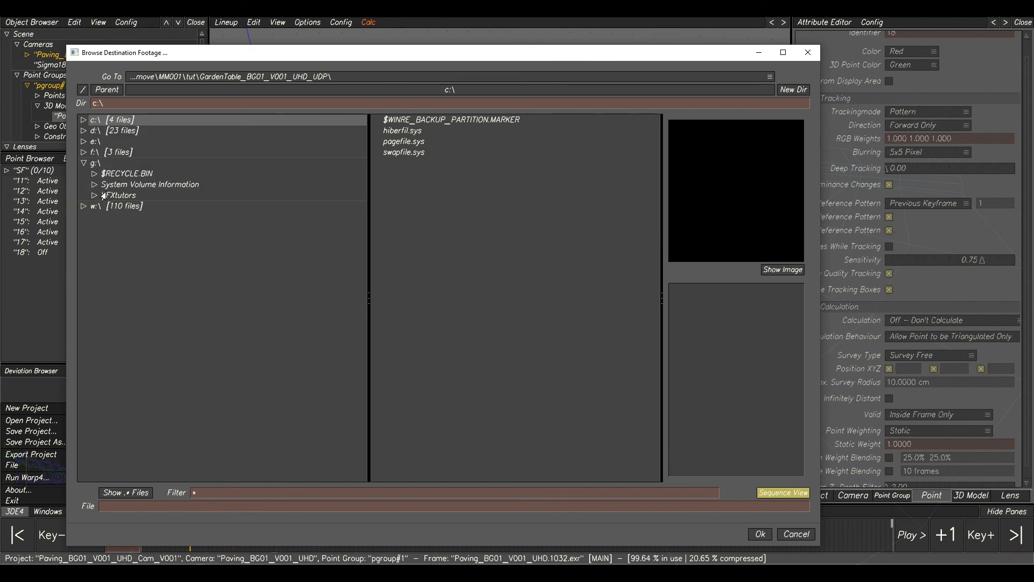
{"action": "left_click", "coordinate": [87, 197]}
{"action": "left_click", "coordinate": [88, 198]}
{"action": "double_click", "coordinate": [105, 208]}
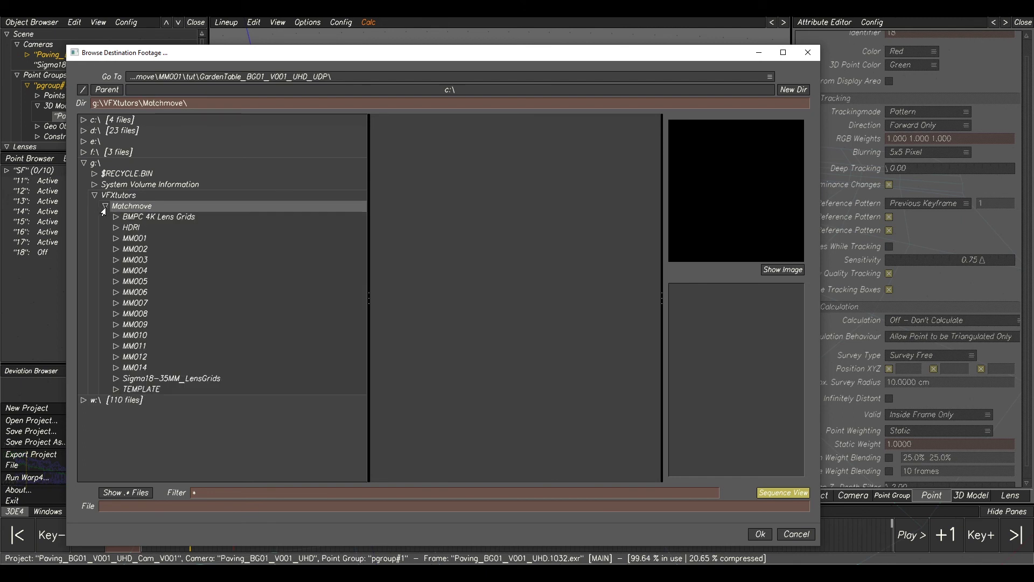
{"action": "double_click", "coordinate": [125, 251]}
{"action": "left_click", "coordinate": [128, 273]}
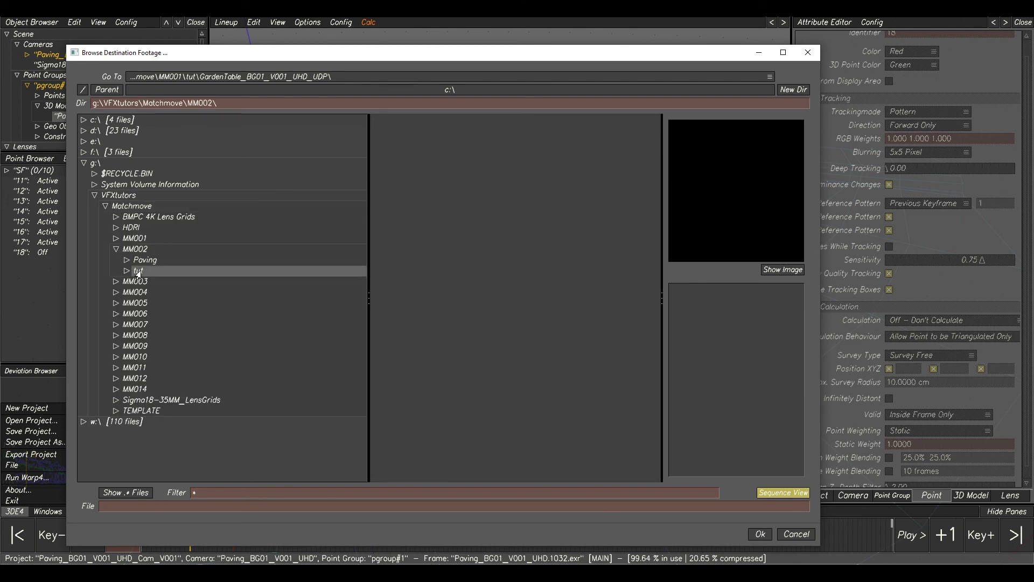
- Create a directory named Paving_BG01_V001_UHD_UDP in the tut folder and copy its name
{"action": "left_click", "coordinate": [794, 90]}
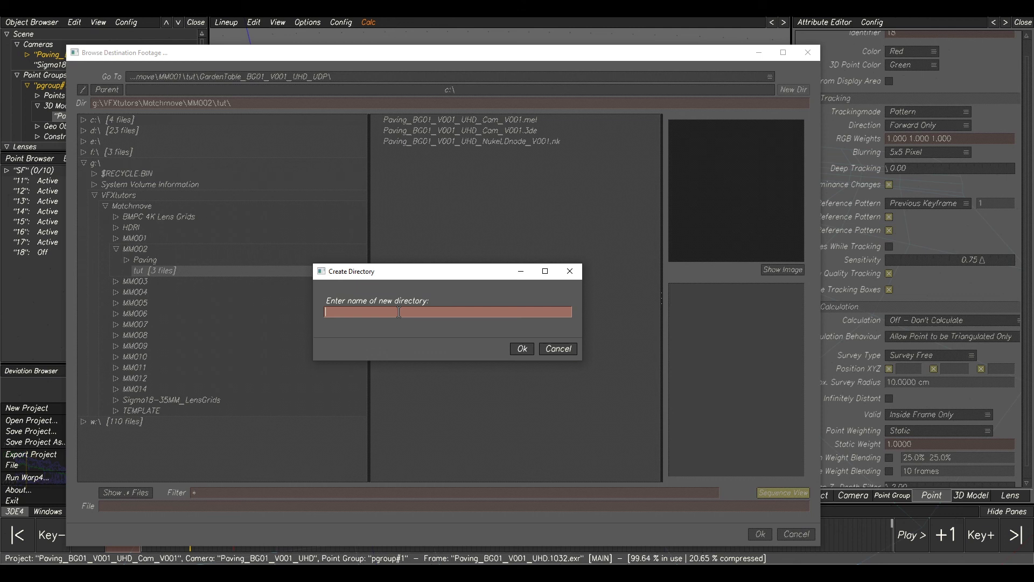
{"action": "type", "text": "PAving_BG01_V001_UHD_UDP"}
{"action": "left_click_drag", "start_coordinate": [443, 311], "coordinate": [326, 312]}
{"action": "left_click", "coordinate": [332, 312]}
{"action": "key", "text": "Delete"}
{"action": "type", "text": "A"}
{"action": "key", "text": "BackSpace"}
{"action": "type", "text": "a"}
{"action": "double_click", "coordinate": [432, 311]}
{"action": "right_click", "coordinate": [348, 312]}
{"action": "left_click", "coordinate": [362, 343]}
{"action": "left_click", "coordinate": [522, 349]}
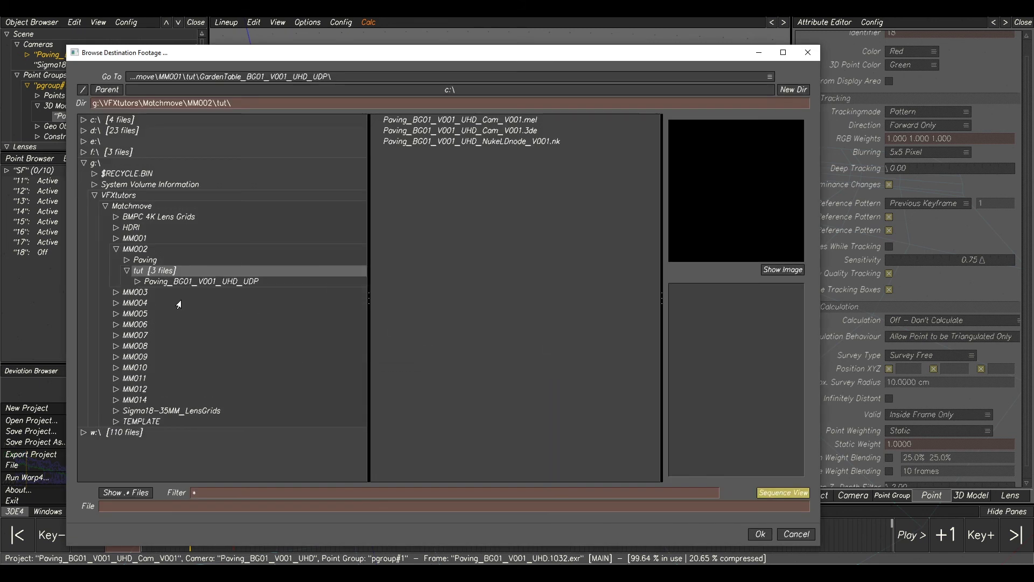
- Set the destination footage to the new Paving_BG01_V001_UHD_UDP directory, using the copied directory name for the file
{"action": "left_click", "coordinate": [163, 282]}
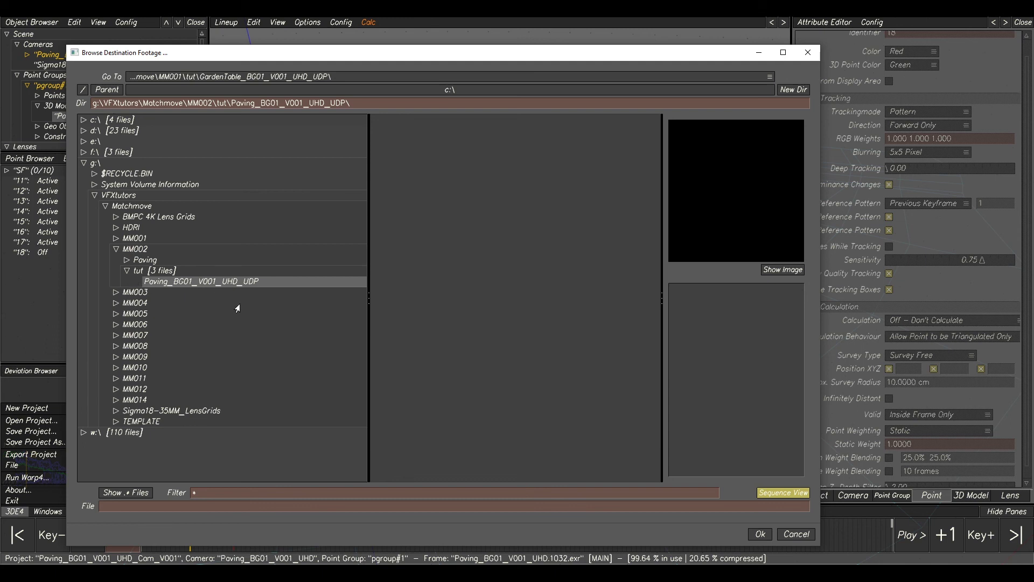
{"action": "left_click", "coordinate": [115, 506]}
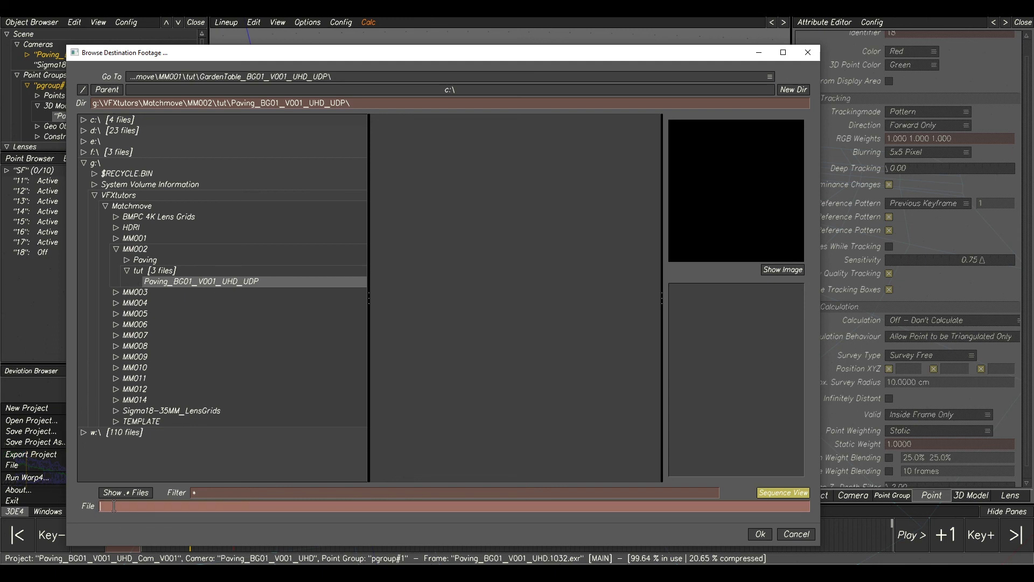
{"action": "right_click", "coordinate": [115, 505]}
{"action": "left_click", "coordinate": [128, 539]}
{"action": "left_click_drag", "start_coordinate": [250, 505], "coordinate": [215, 500]}
{"action": "left_click", "coordinate": [760, 534]}
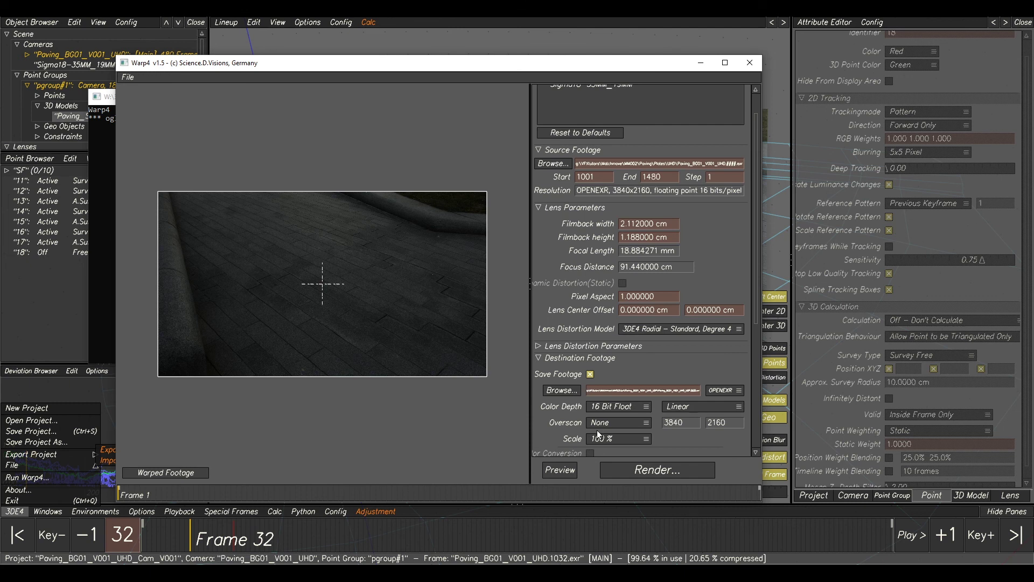
- Set the destination footage scale to 50 %, preview the warped image, and start the render
{"action": "scroll", "coordinate": [574, 409], "scroll_direction": "down", "scroll_amount": 1}
{"action": "left_click", "coordinate": [599, 407]}
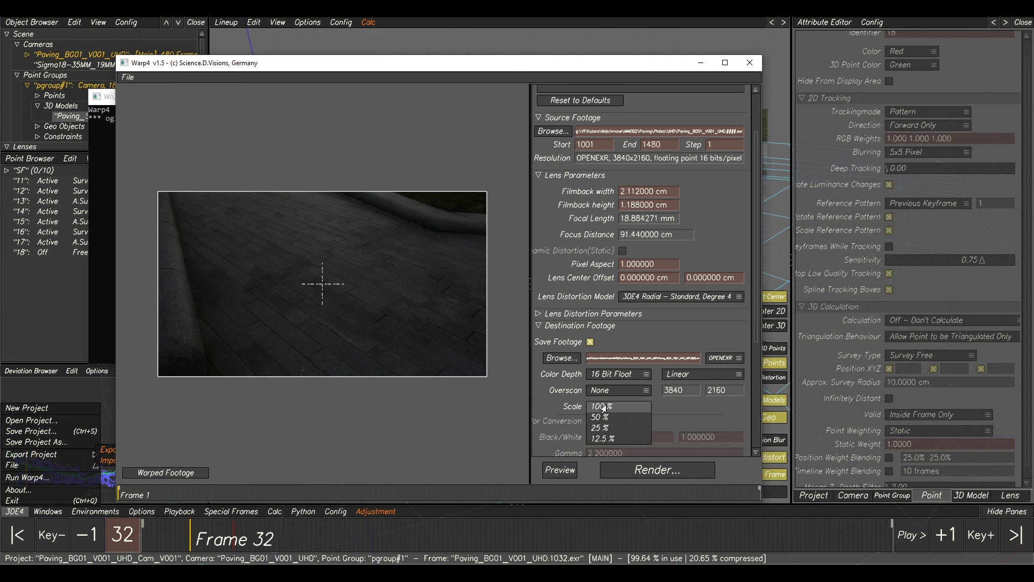
{"action": "left_click", "coordinate": [603, 417]}
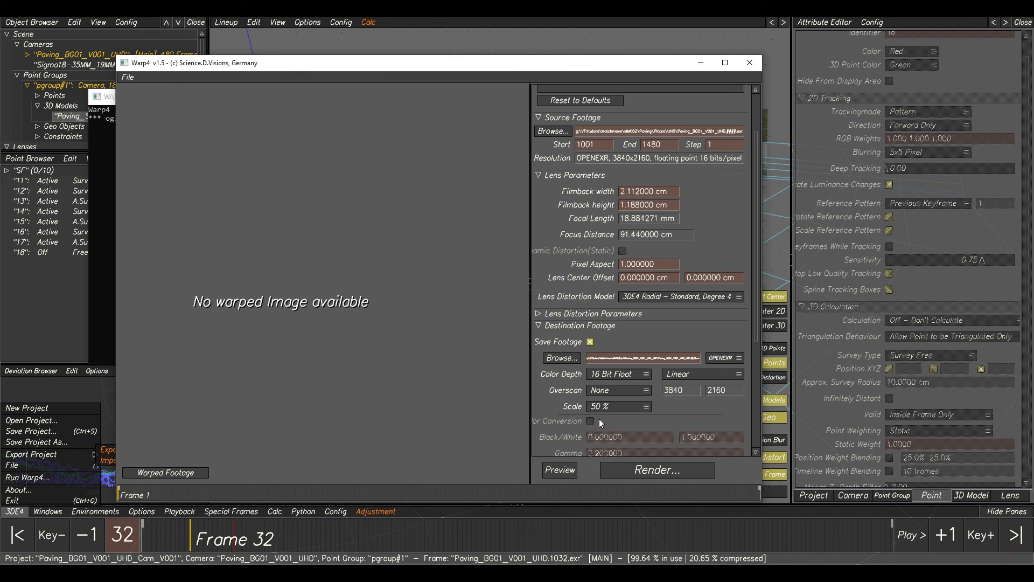
{"action": "left_click", "coordinate": [563, 471]}
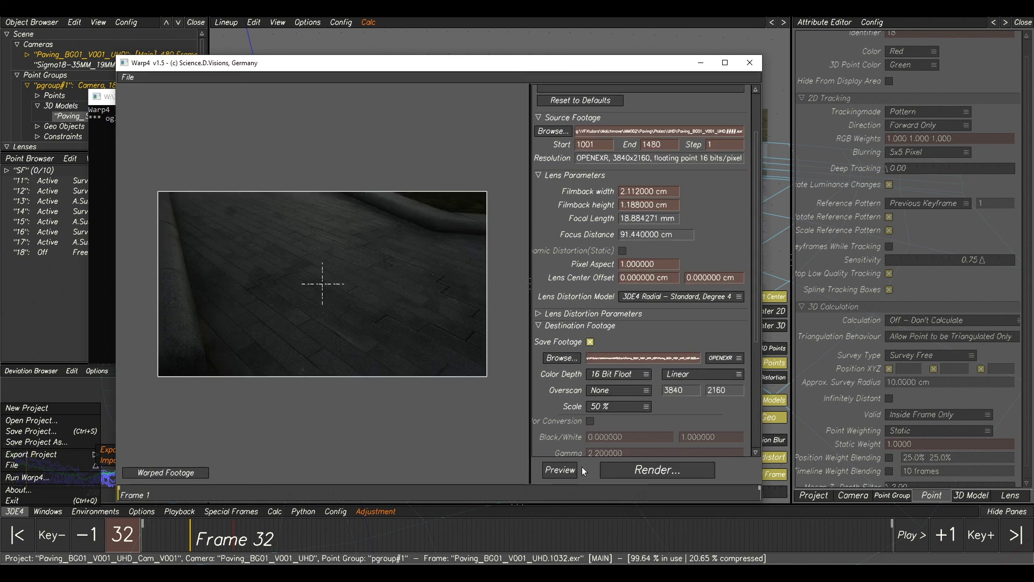
{"action": "left_click", "coordinate": [661, 472]}
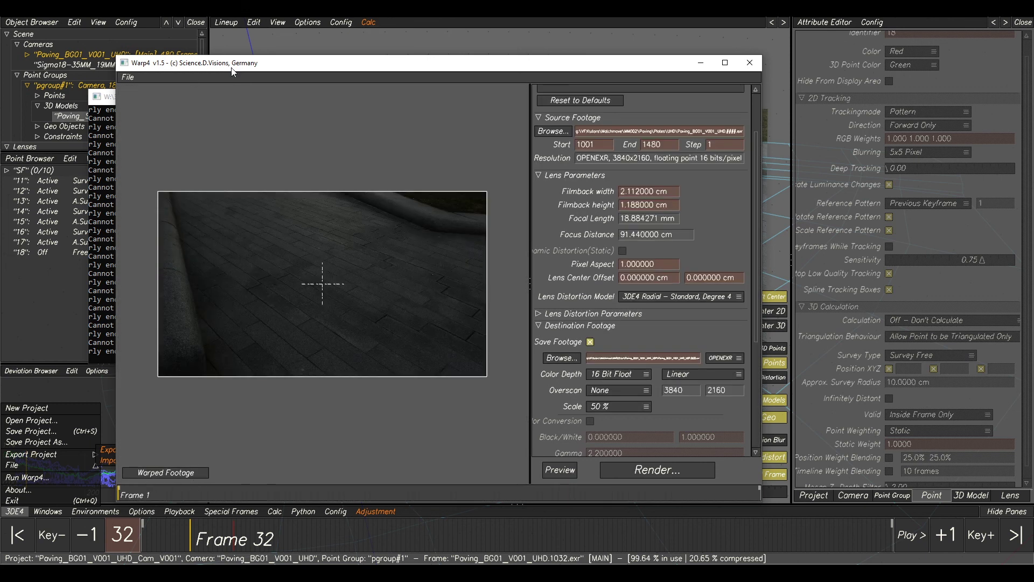
- Exit Warp4 and scrub the paving shot to frame 157 to review the geometry against the plate
{"action": "left_click", "coordinate": [128, 77]}
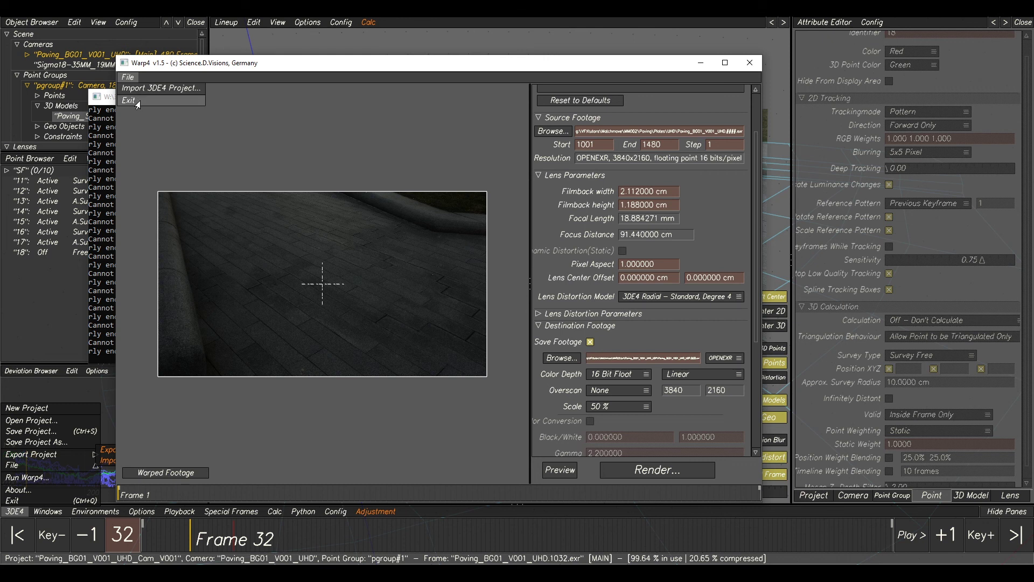
{"action": "left_click", "coordinate": [164, 104]}
{"action": "left_click", "coordinate": [379, 194]}
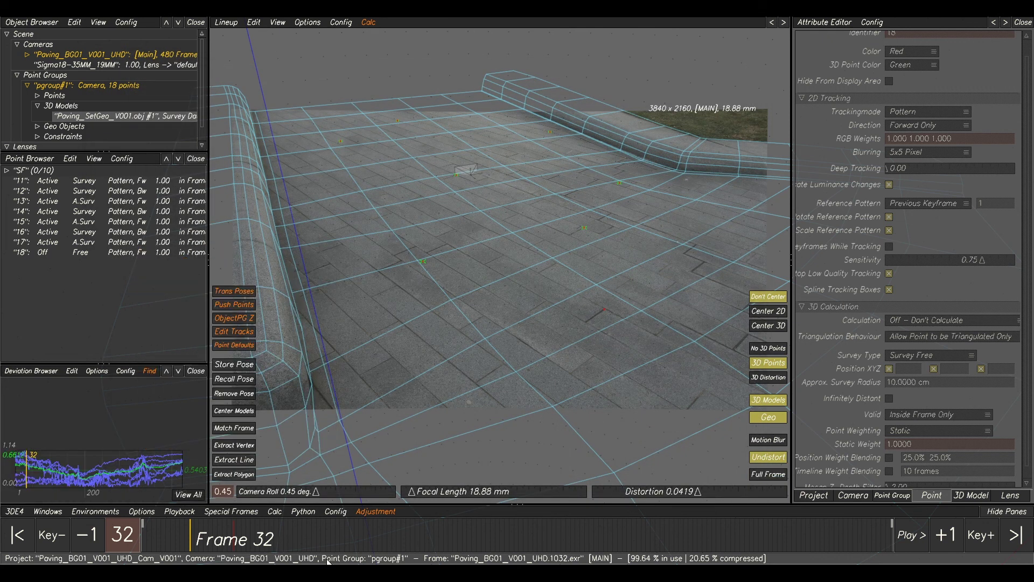
{"action": "left_click_drag", "start_coordinate": [225, 538], "coordinate": [386, 538]}
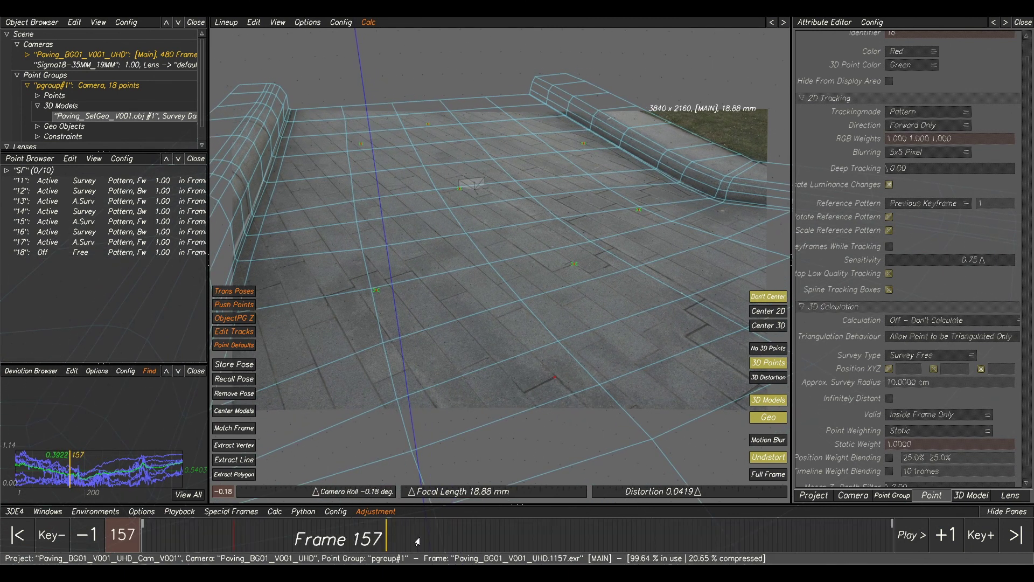